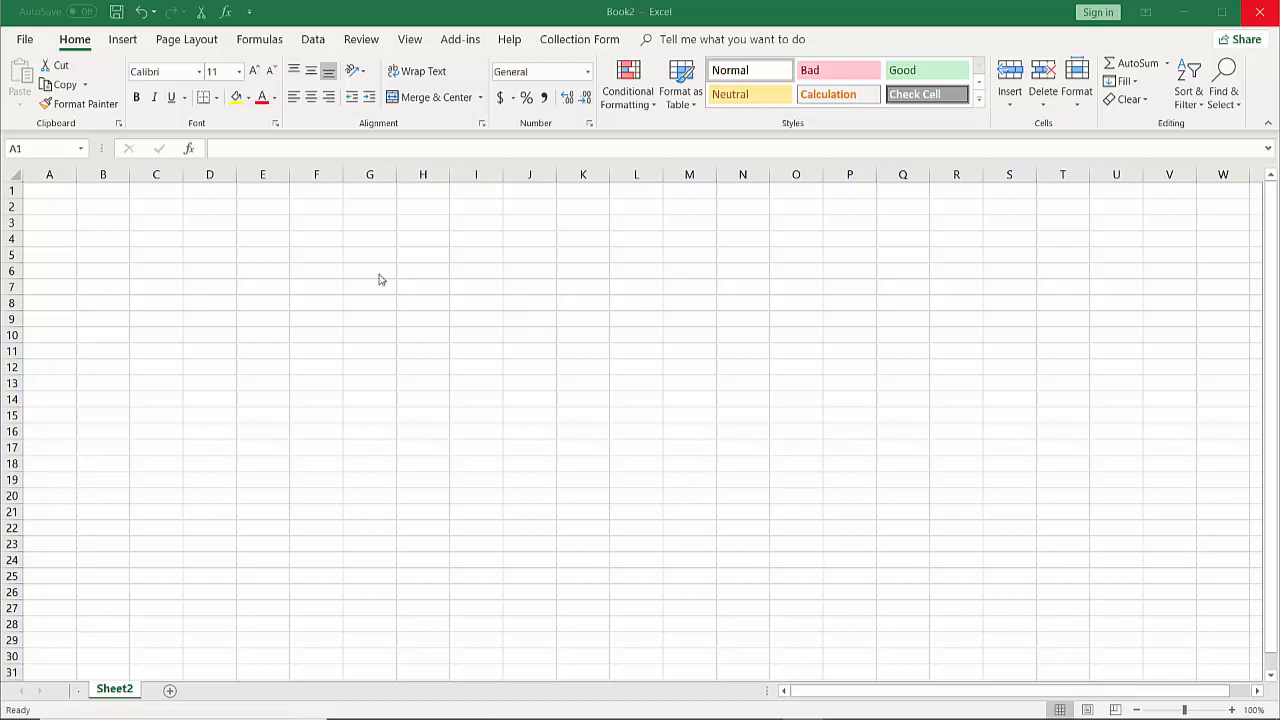
- Enter the title "Cashflow Prediction 2018-2019" in cell A1
click(47, 189)
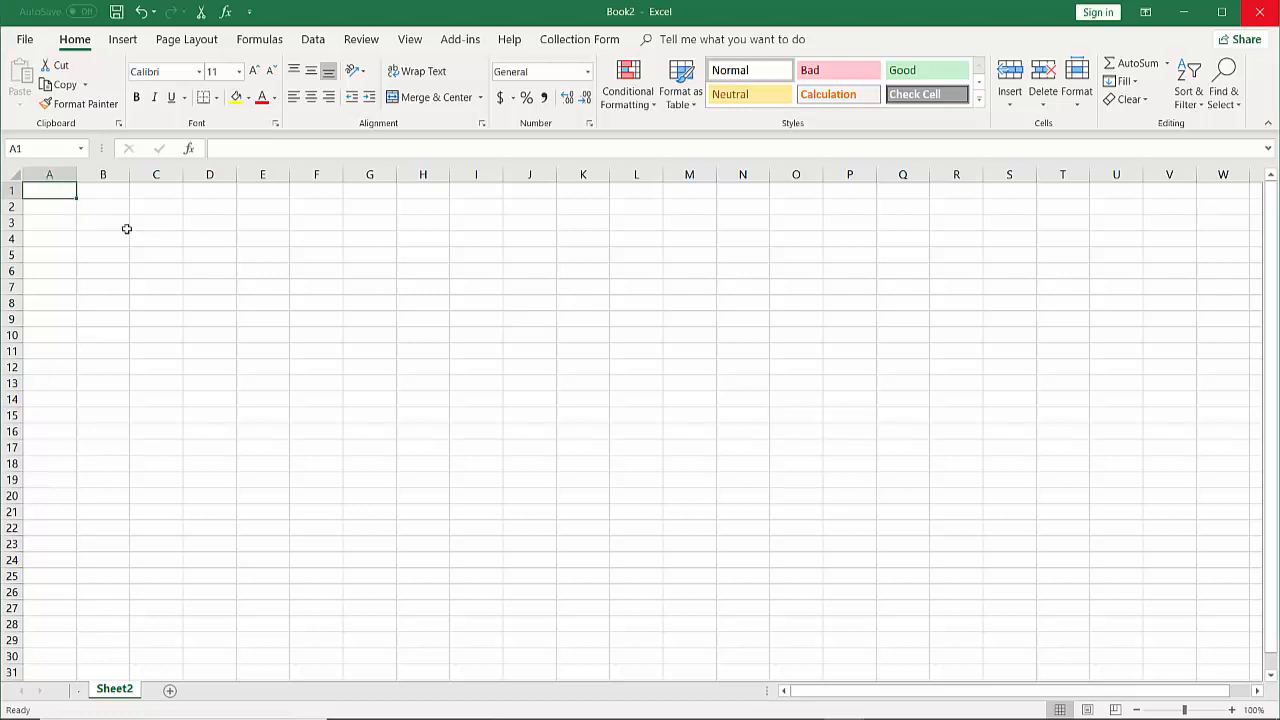
text(Ca)
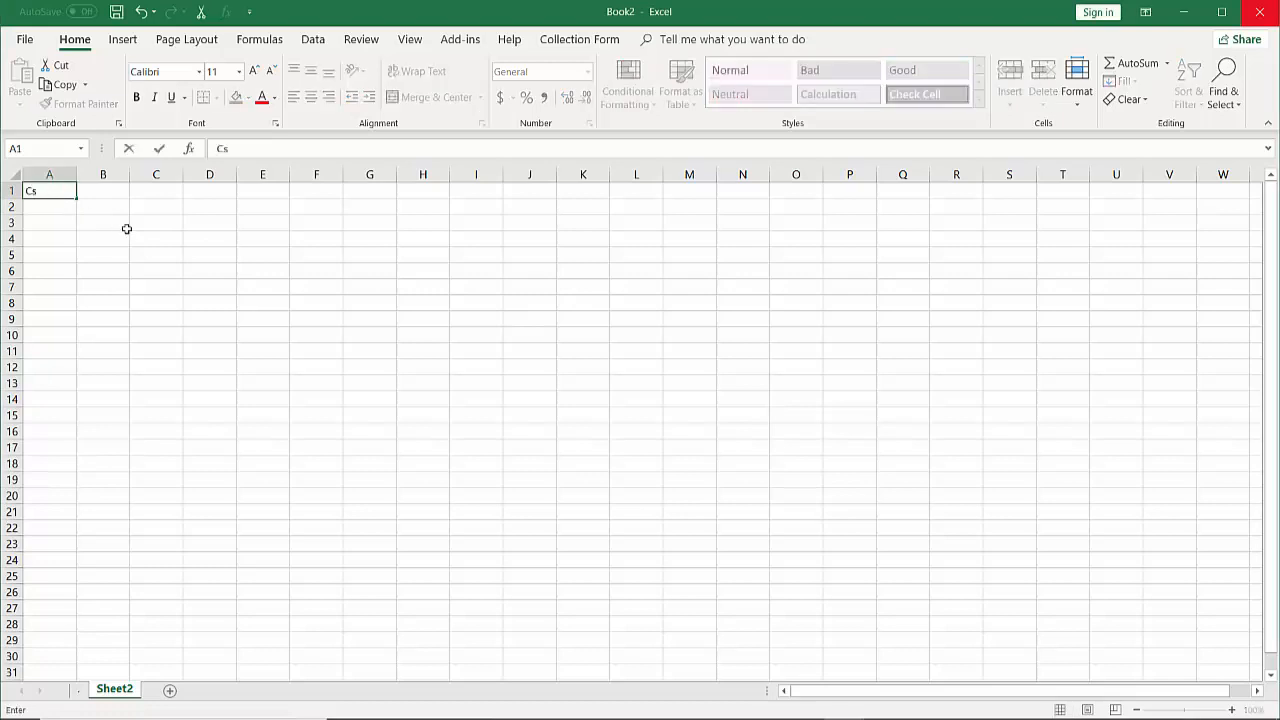
text(shflow PR)
key(BackSpace)
text(redict)
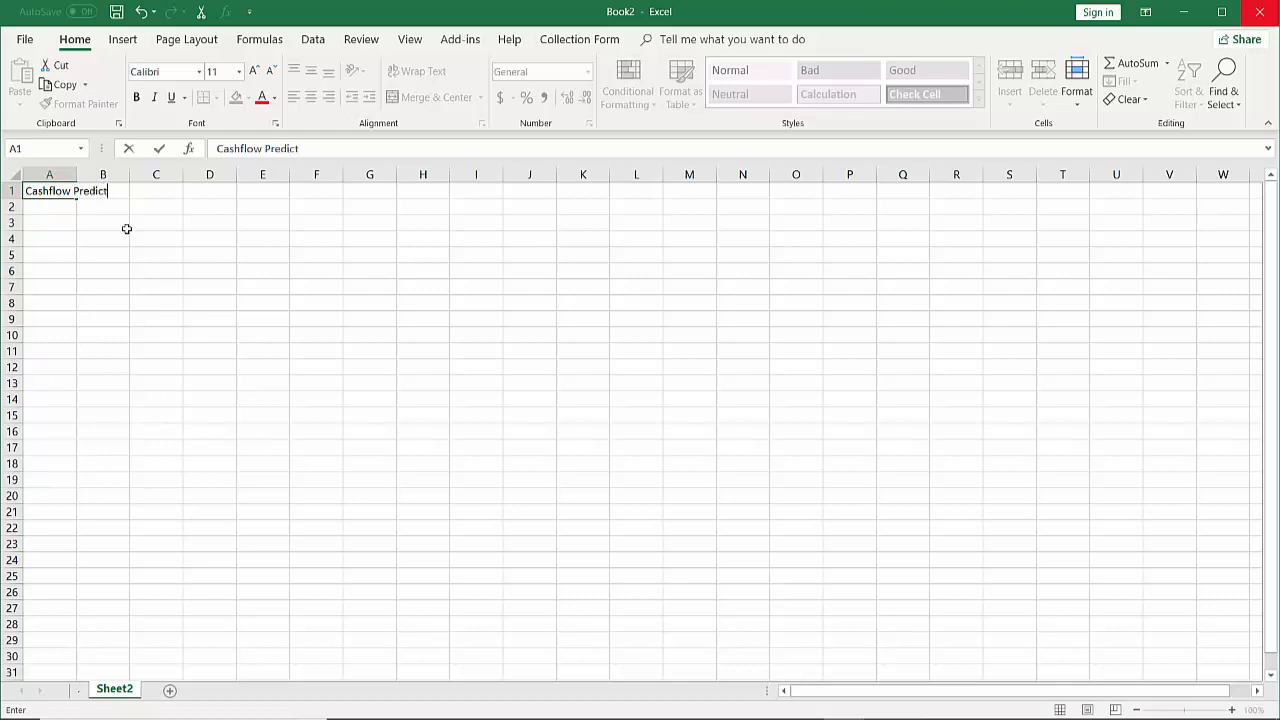
text(ion 2018-2019)
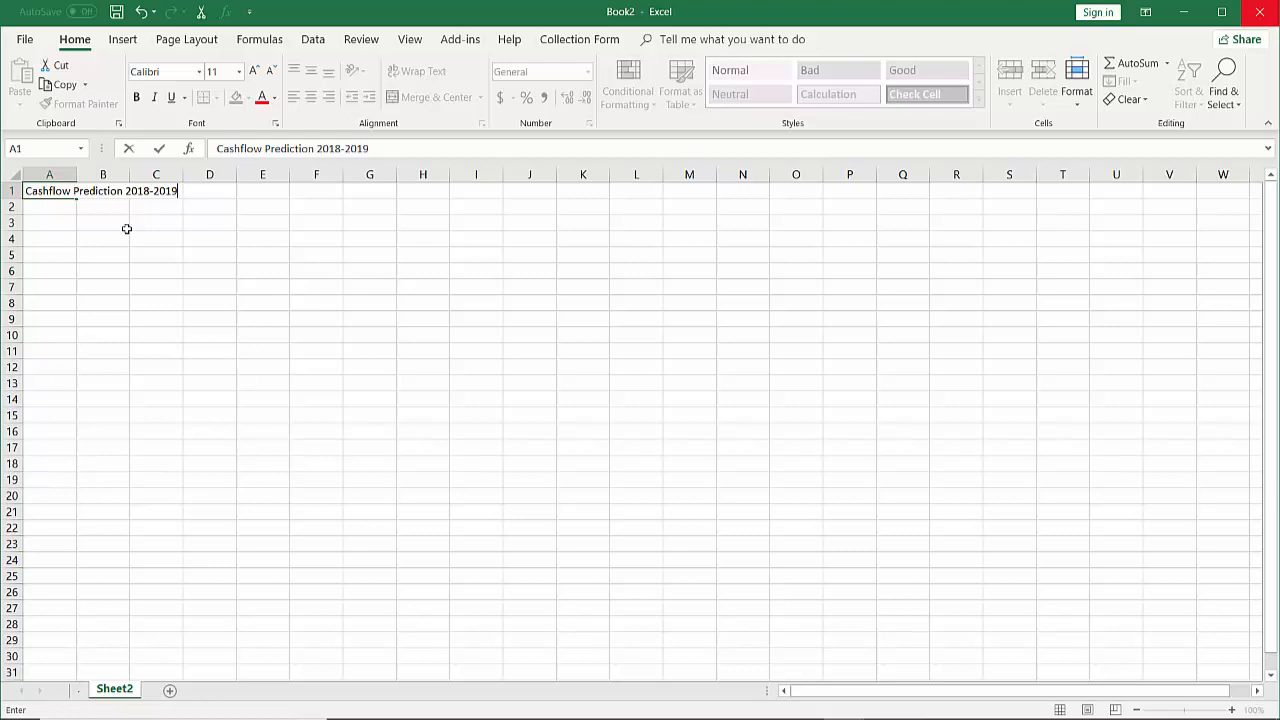
key(Return)
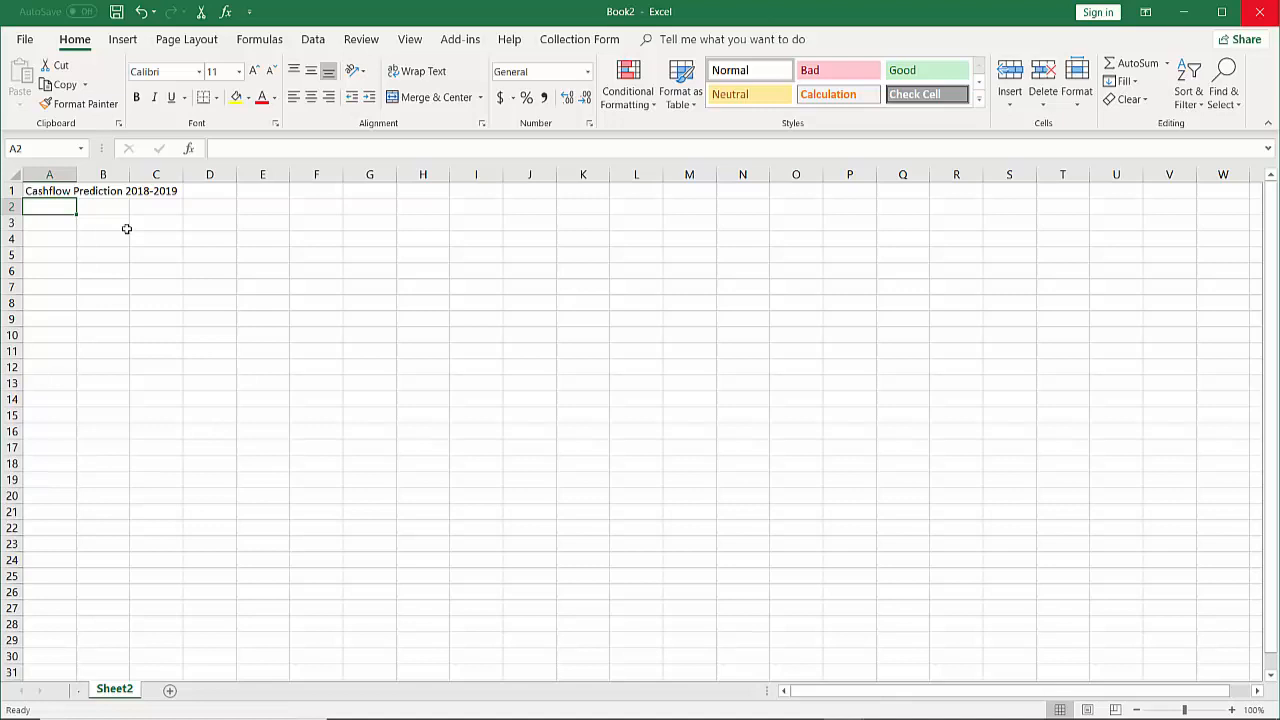
- Enter the company name "ABCL Private Limited" in cell A2
text(ABCL)
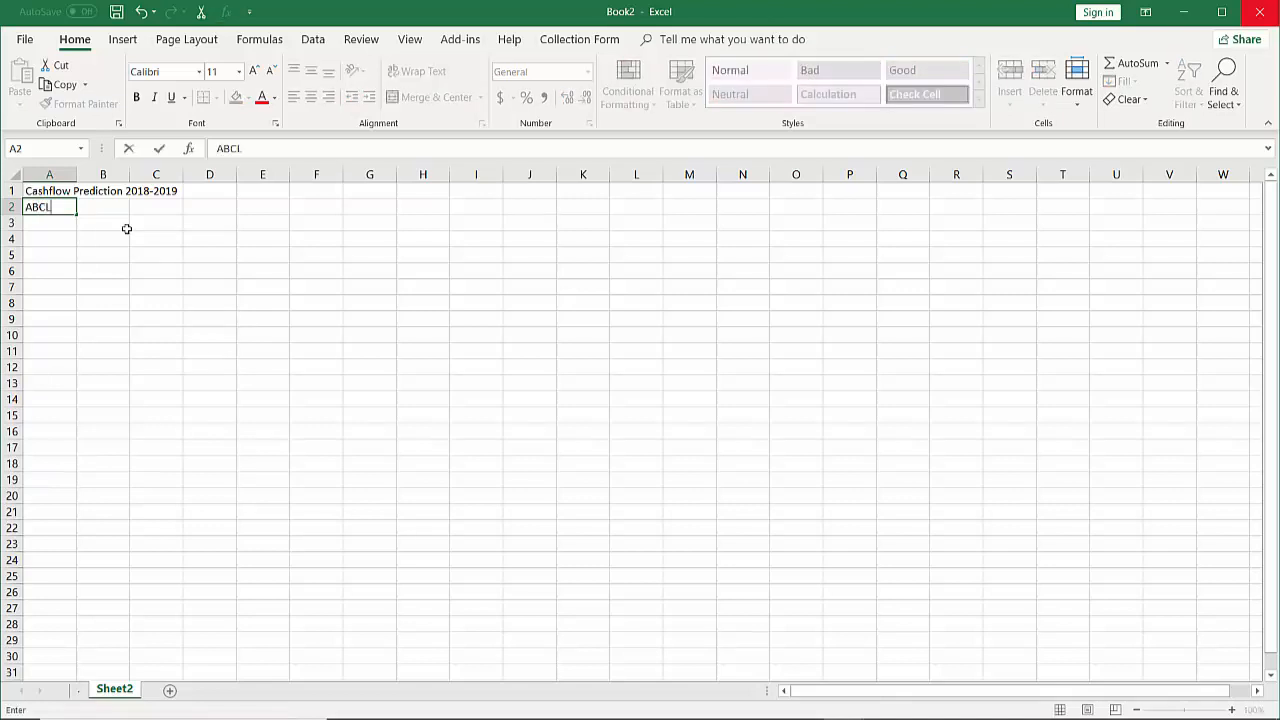
text( p)
key(BackSpace)
text(Private Limited)
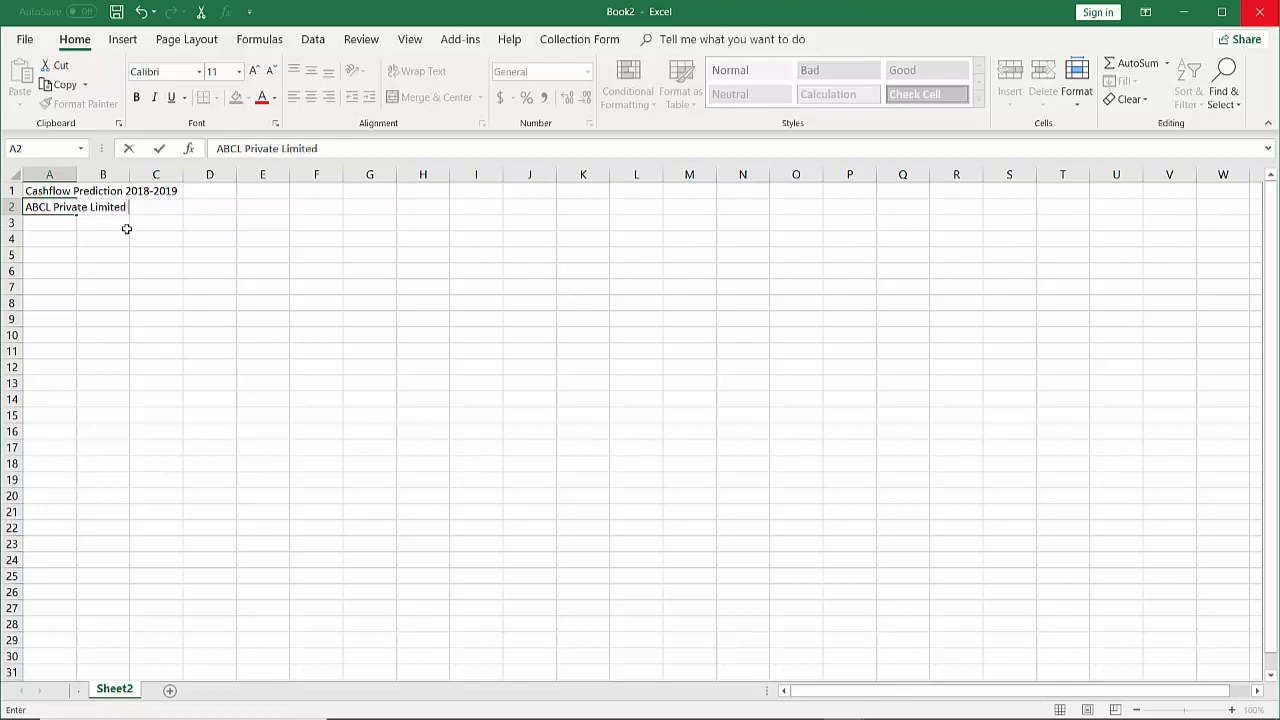
key(ctrl+Return)
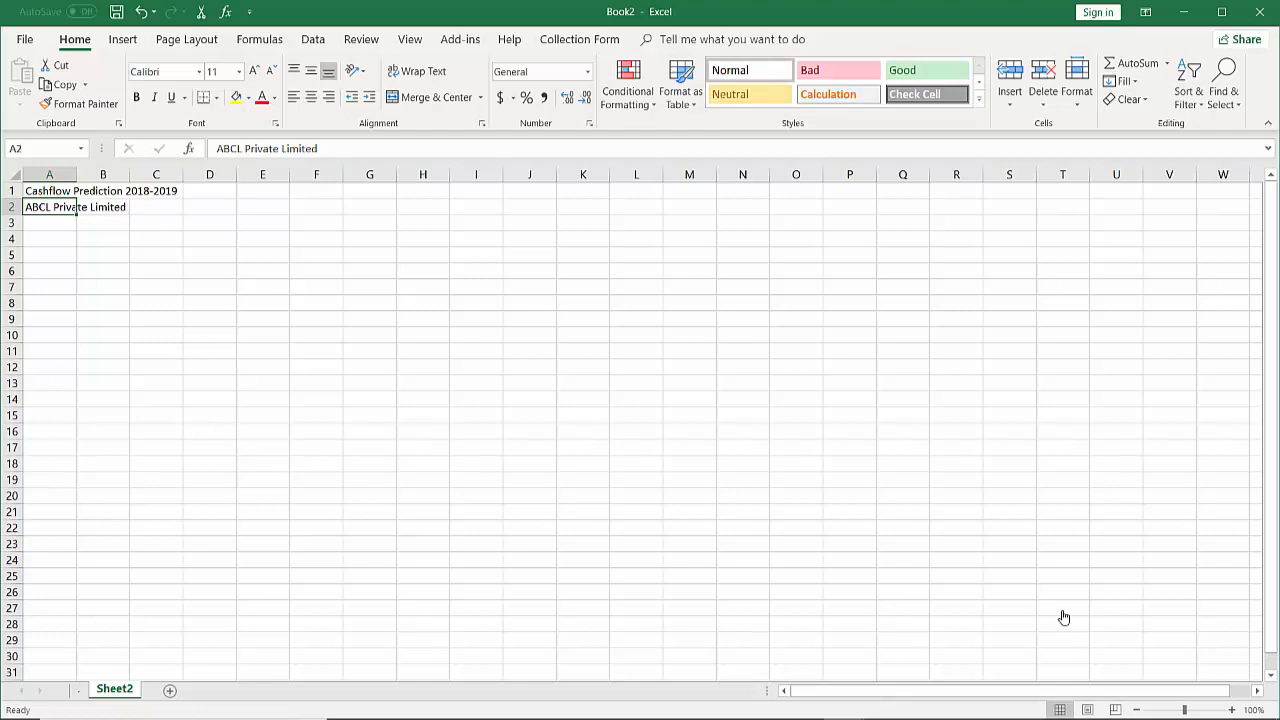
- Enter April 2018 as the first month heading in cell B3
click(105, 222)
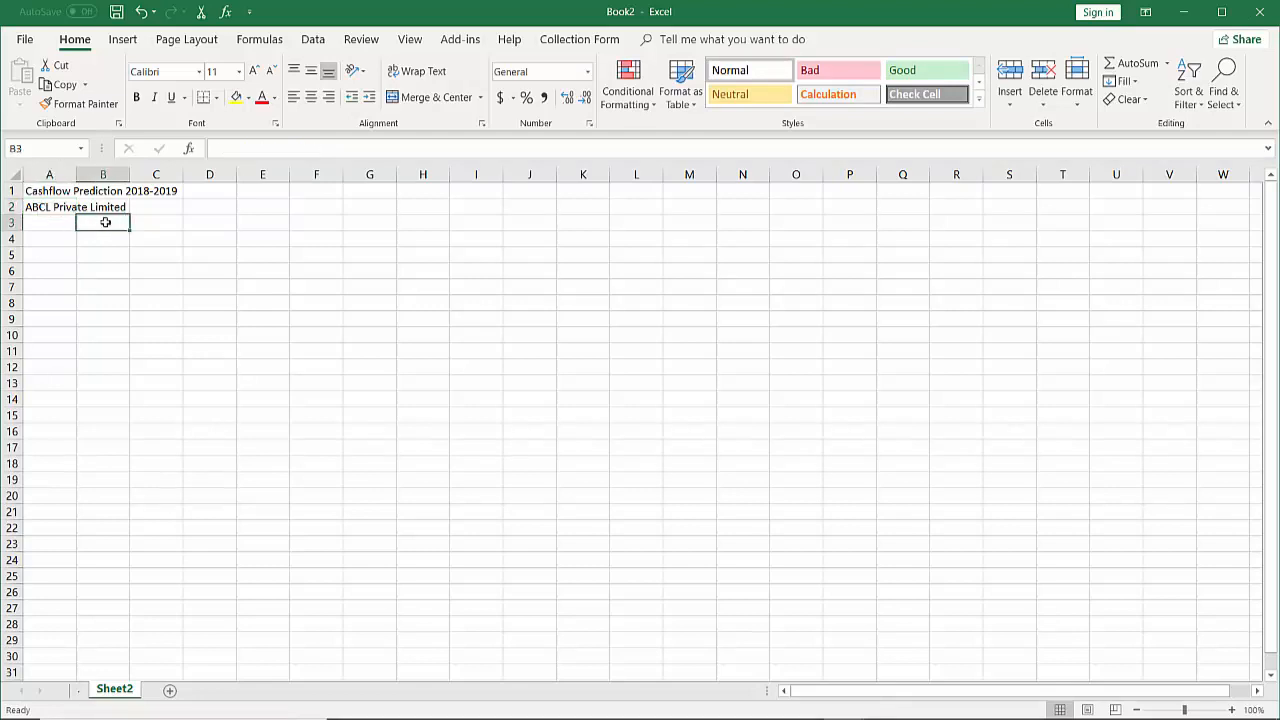
text(April)
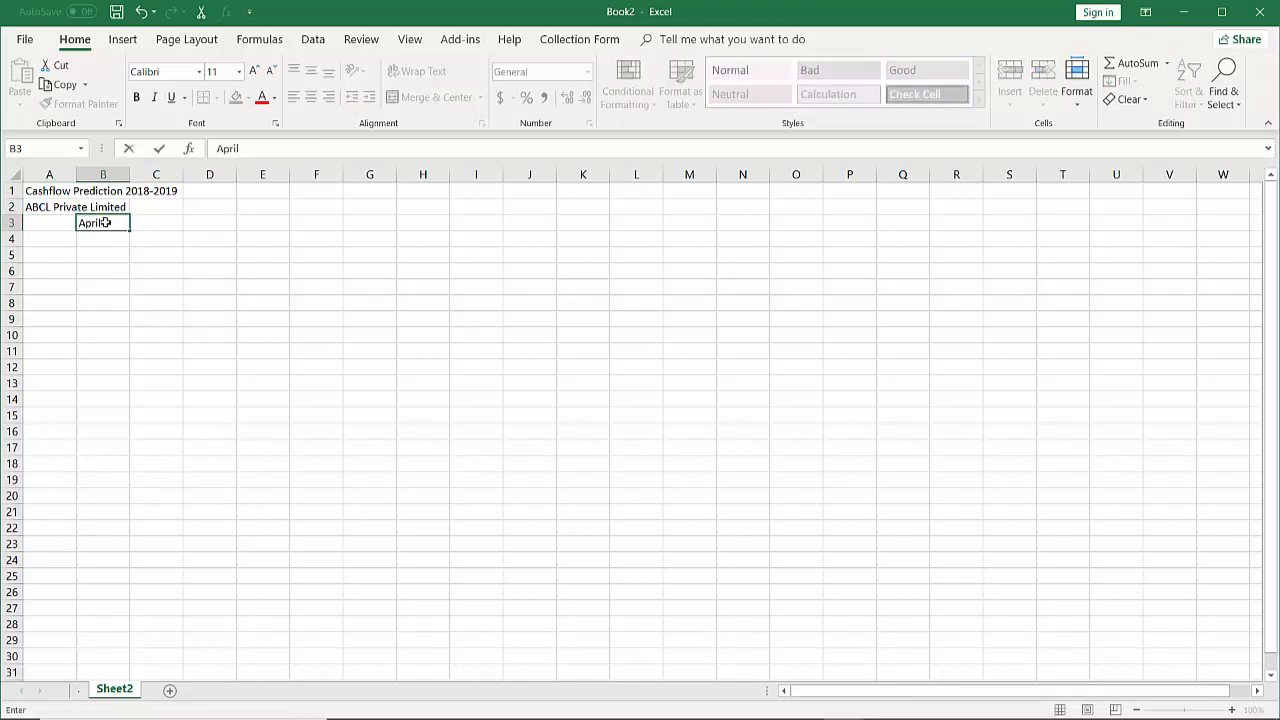
text( 2018)
key(Return)
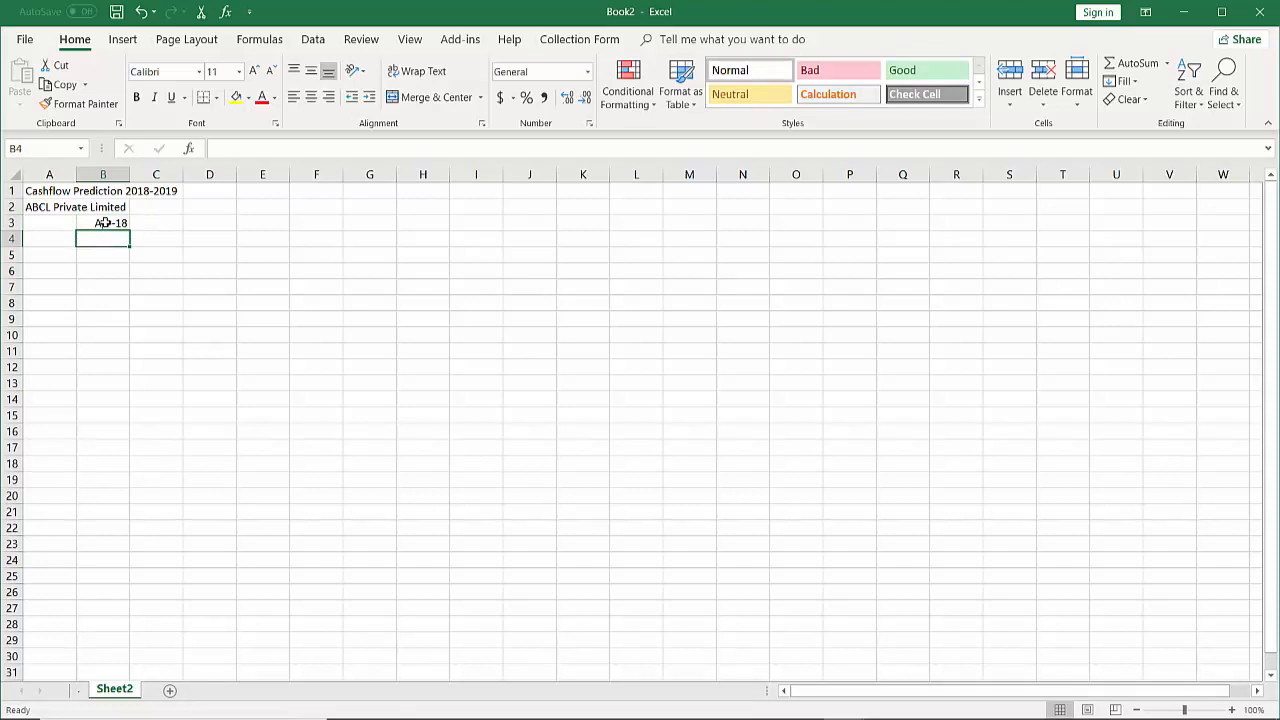
click(104, 222)
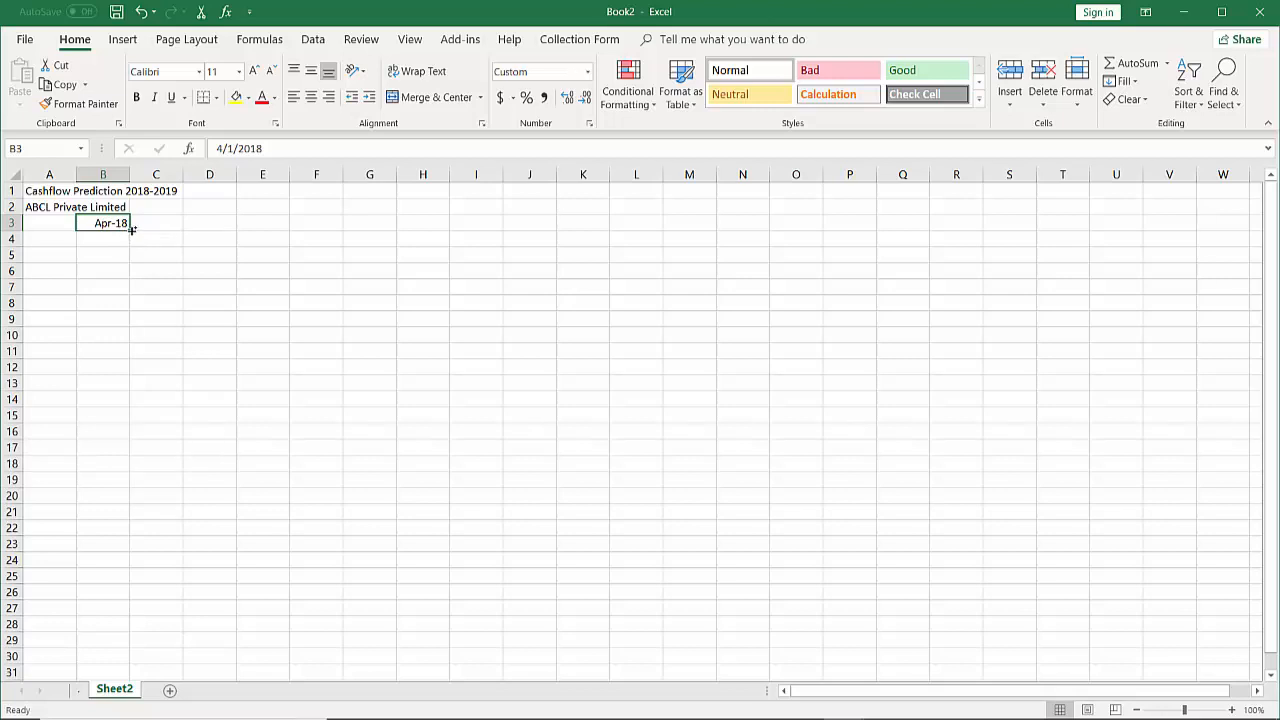
mouse_move(131, 228)
mouse_down()
mouse_move(609, 232)
mouse_move(146, 206)
mouse_move(129, 219)
mouse_up()
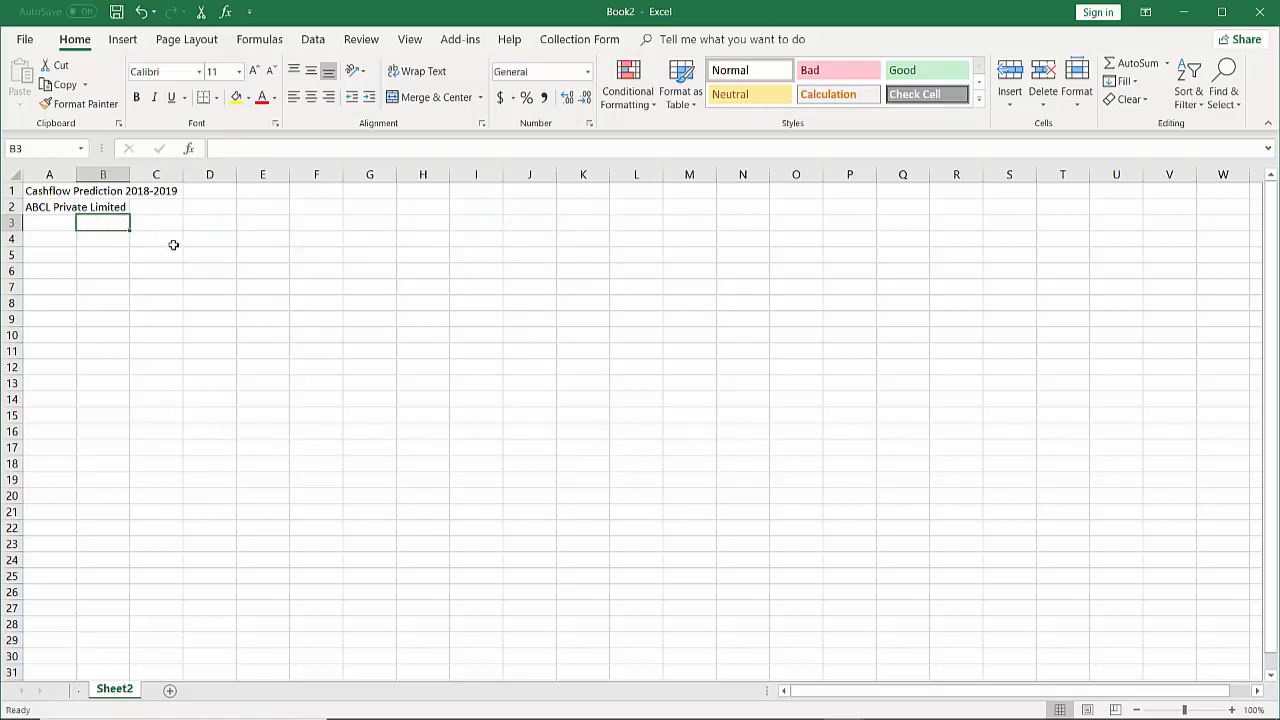
key(ctrl+z)
- Enter May 2018 in C3 and extend the monthly series from B3:C3 across row 3 to March 2019 in M3
click(171, 226)
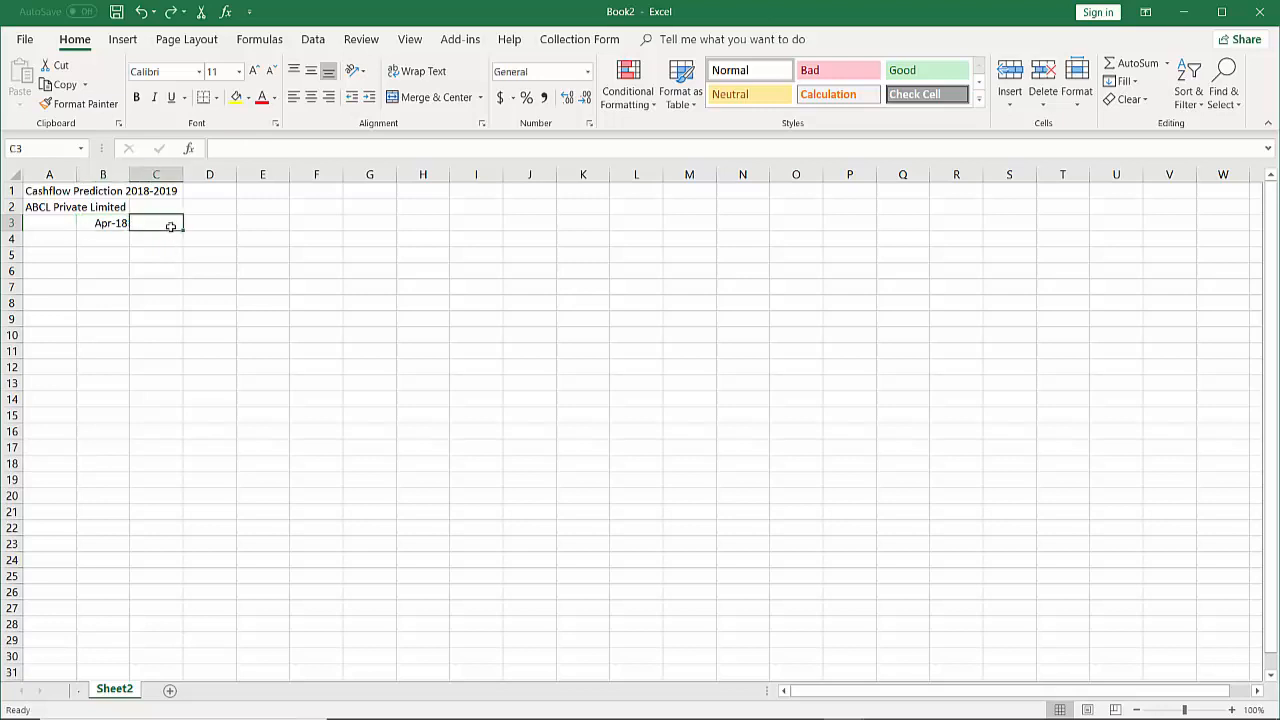
text(May)
text(-18)
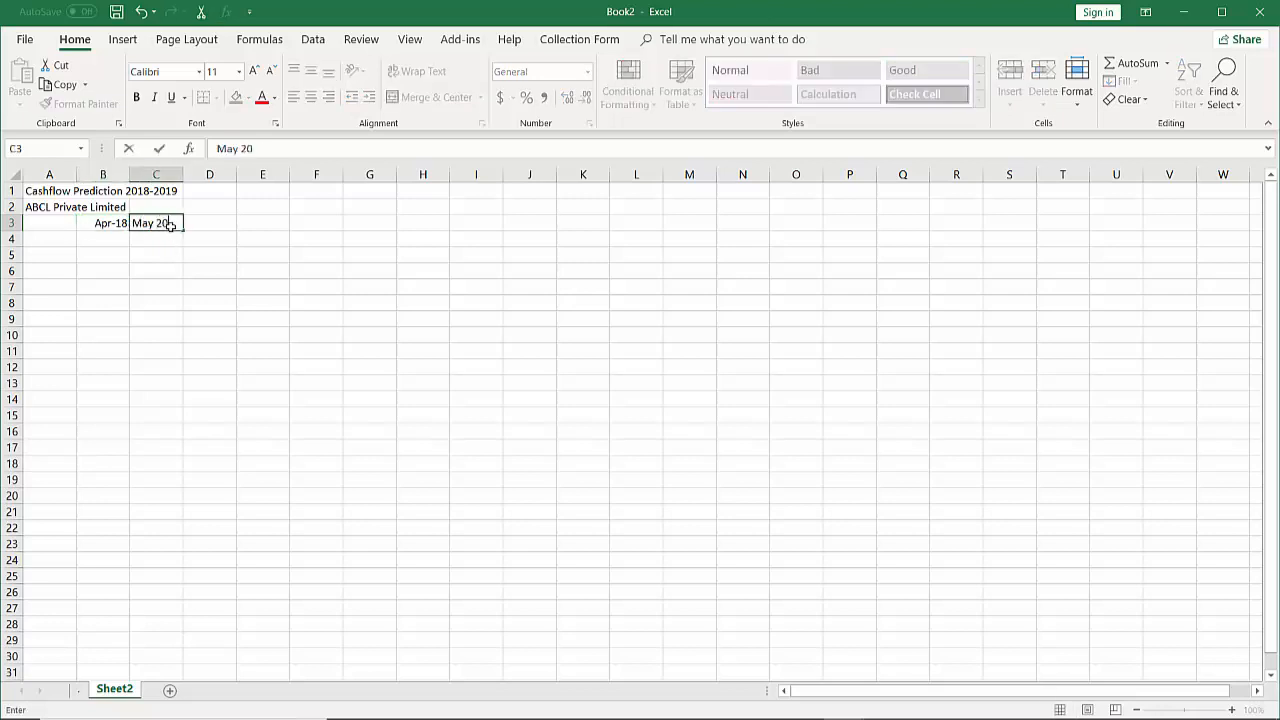
key(Return)
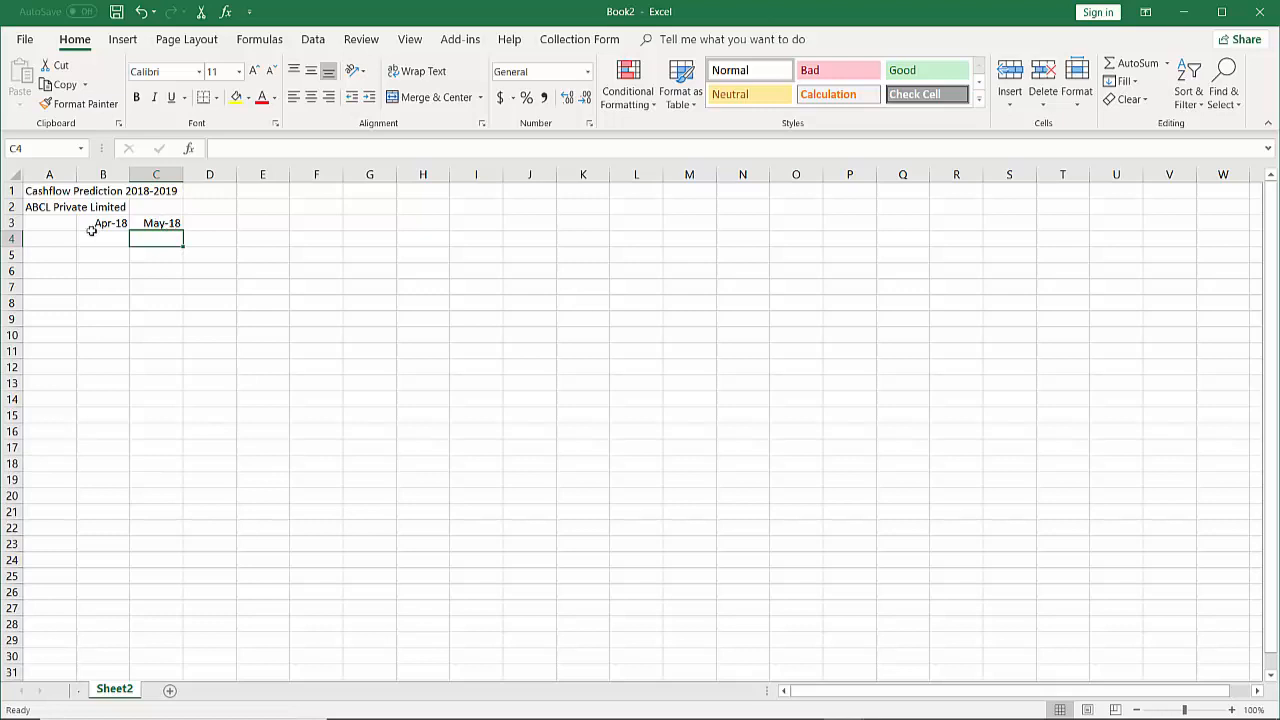
drag(108, 223, 150, 224)
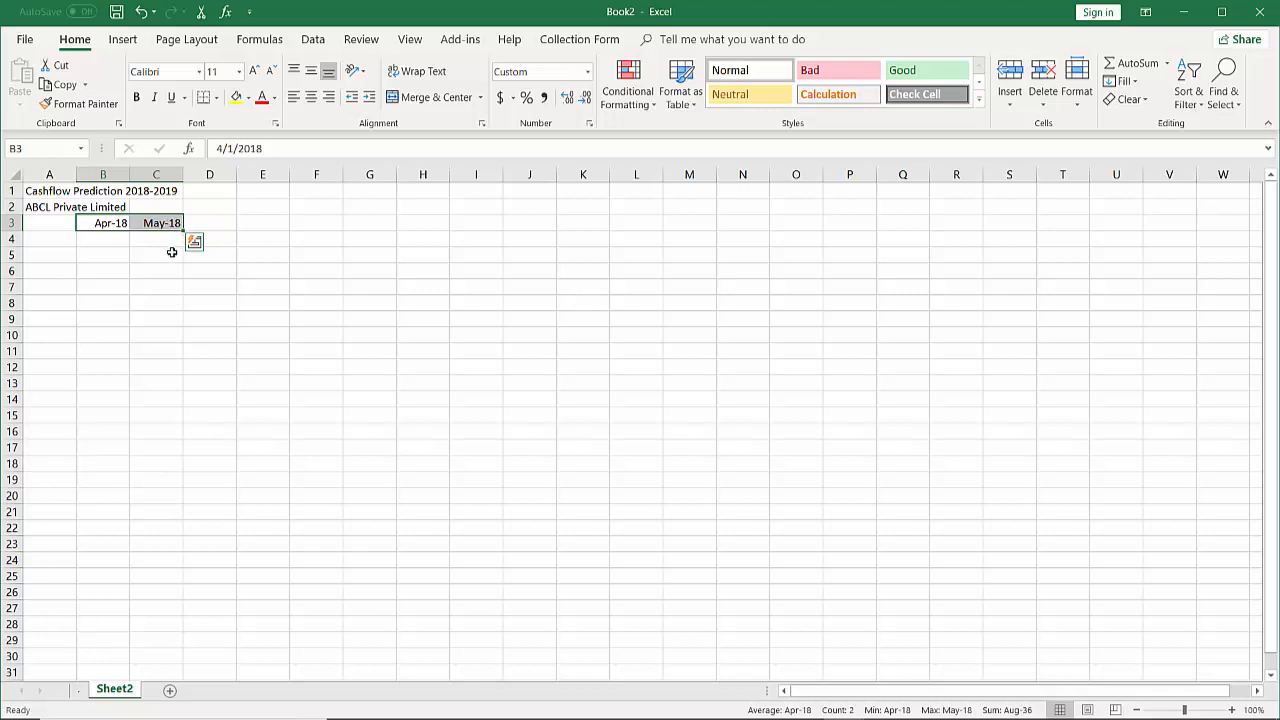
drag(184, 231, 701, 240)
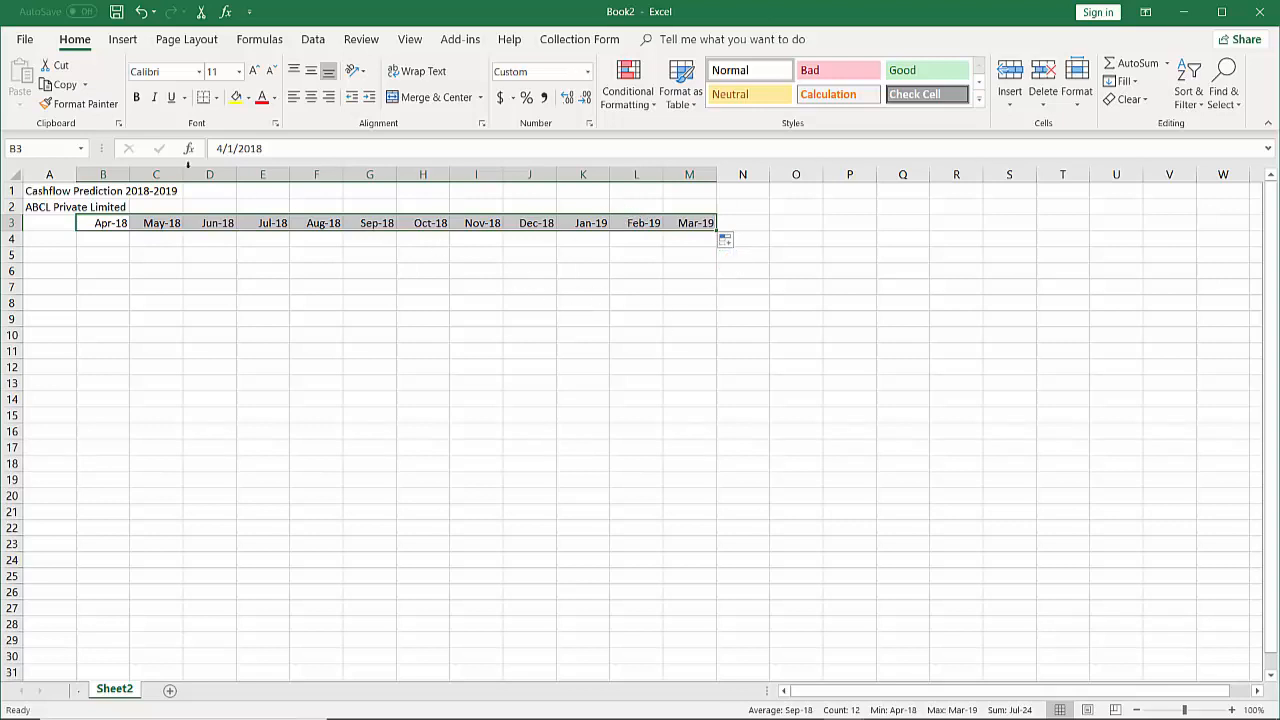
- Center the contents of all cells in the sheet horizontally
click(17, 176)
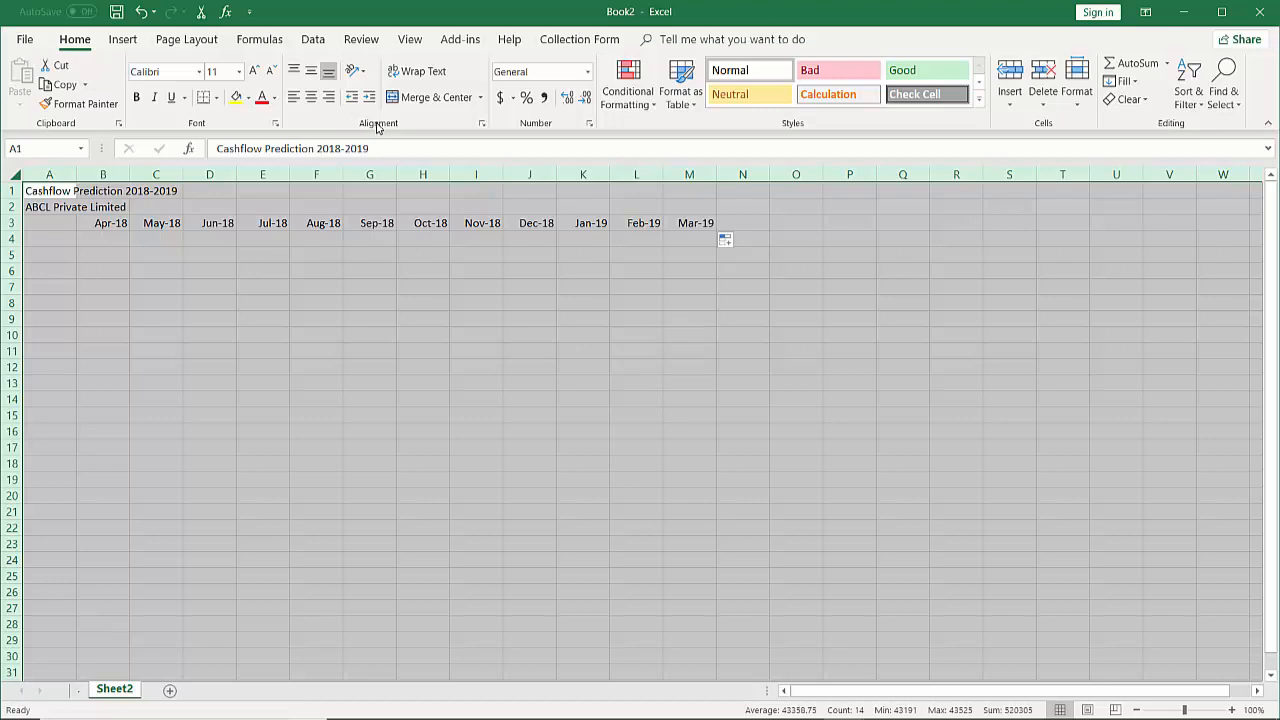
click(311, 104)
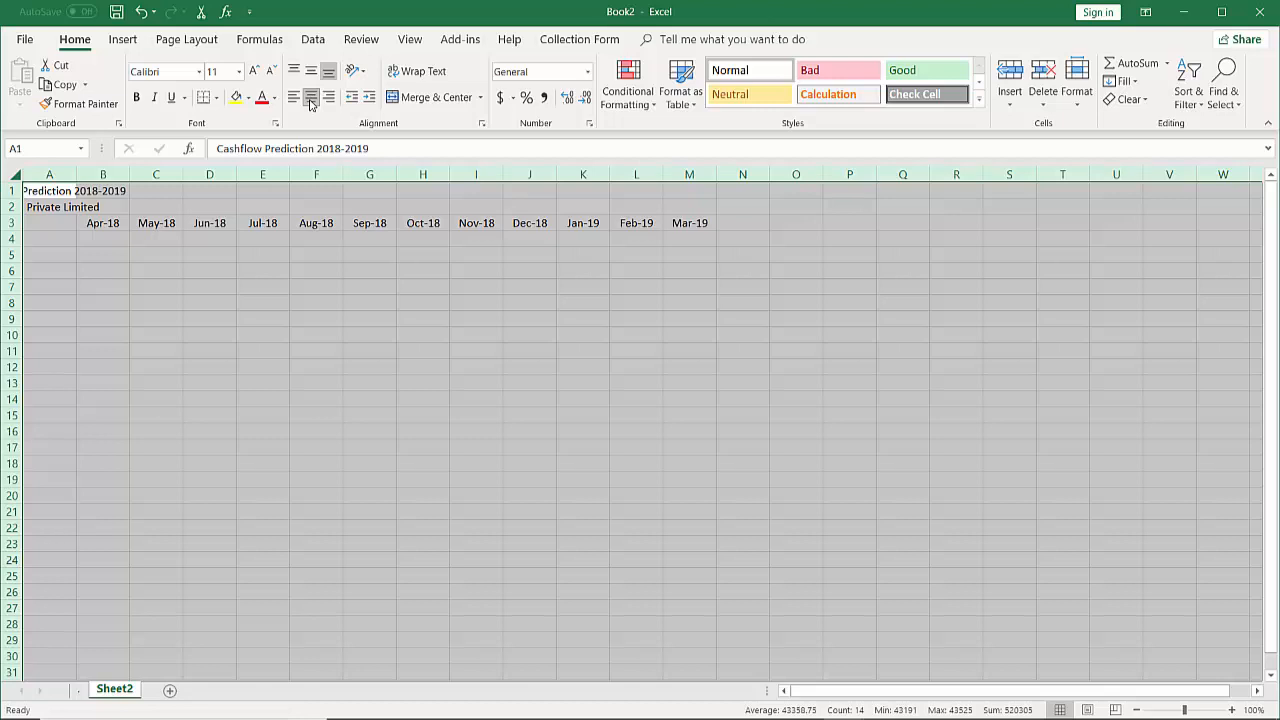
- Enter the row label "Opening Balane" in cell A4
click(52, 245)
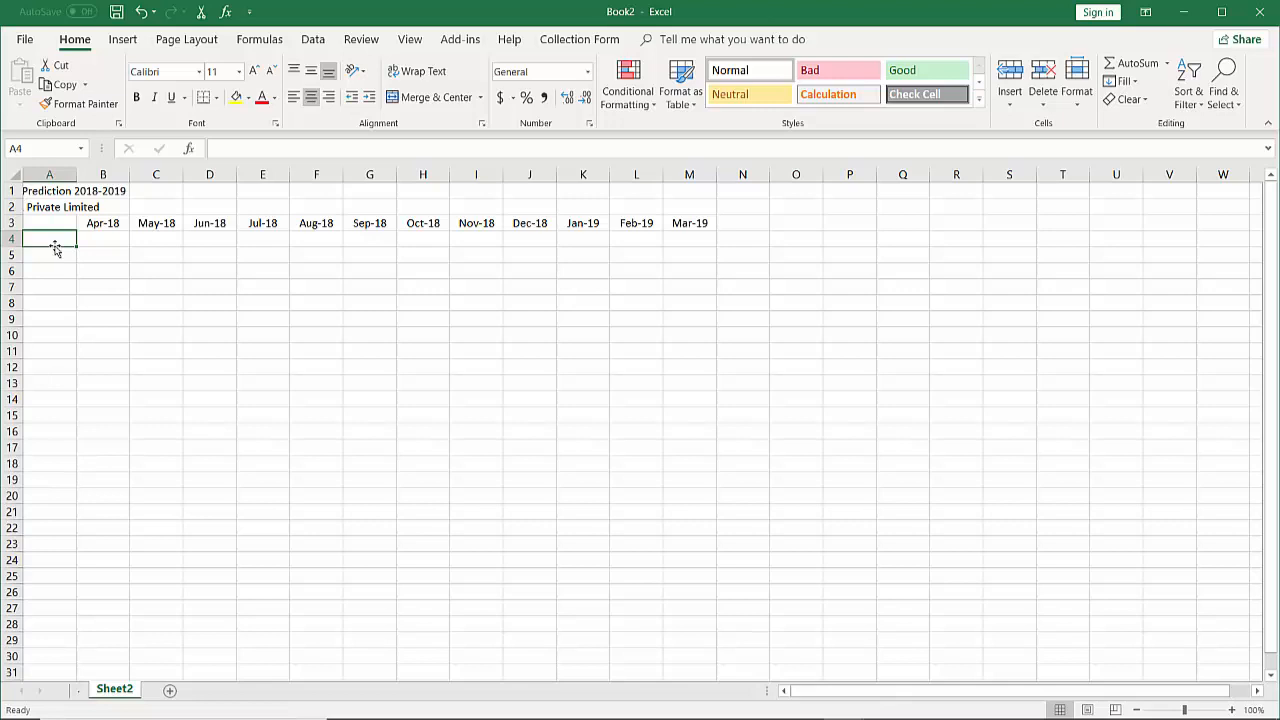
text(Op)
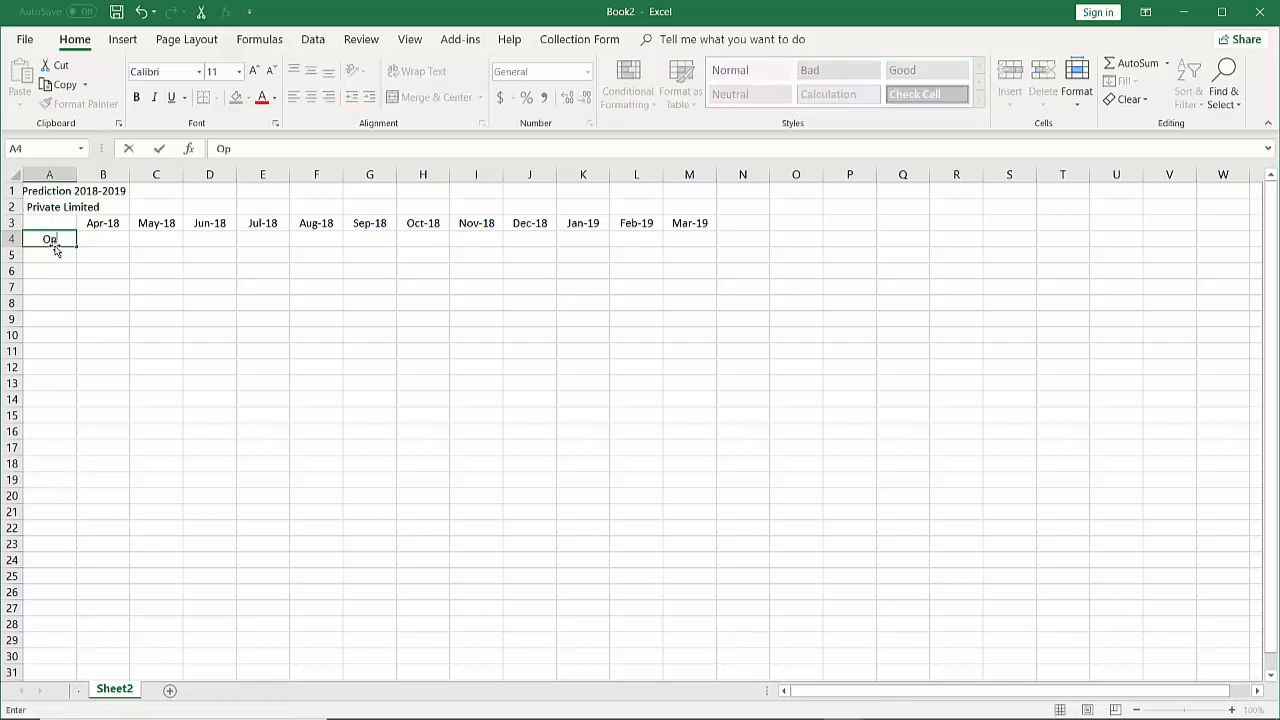
text(ening Bal)
text(ance)
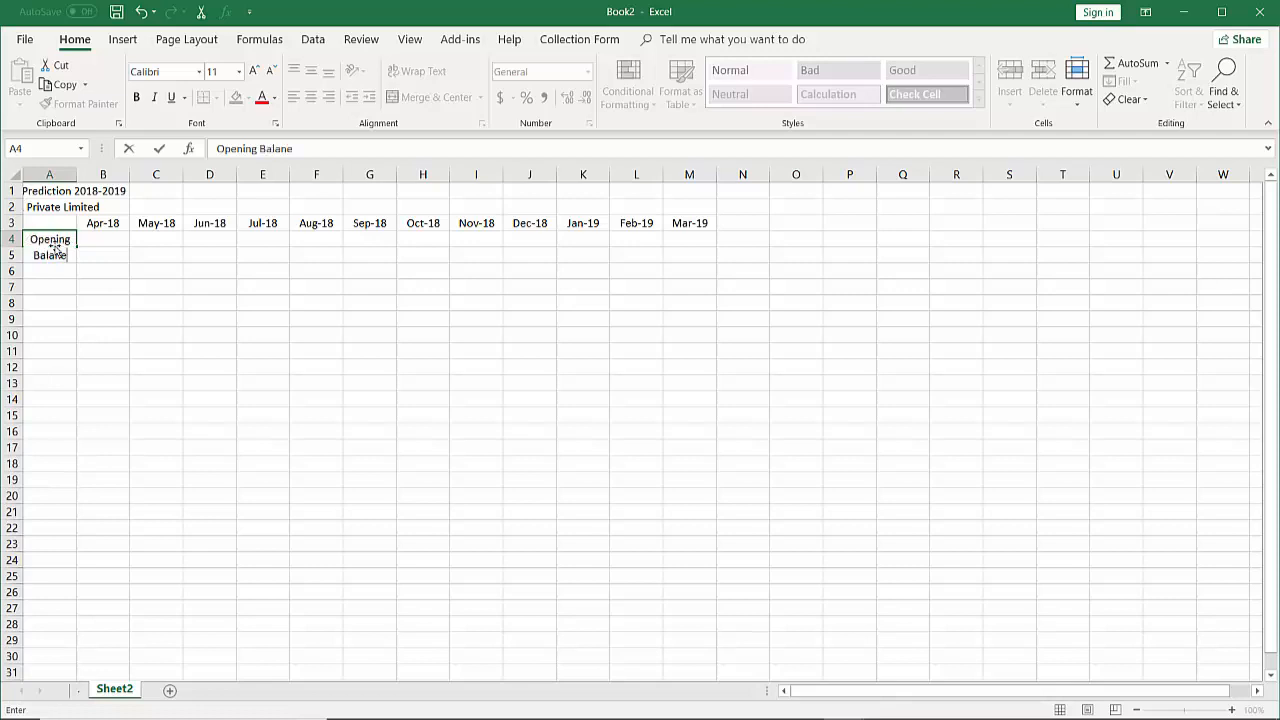
key(Return)
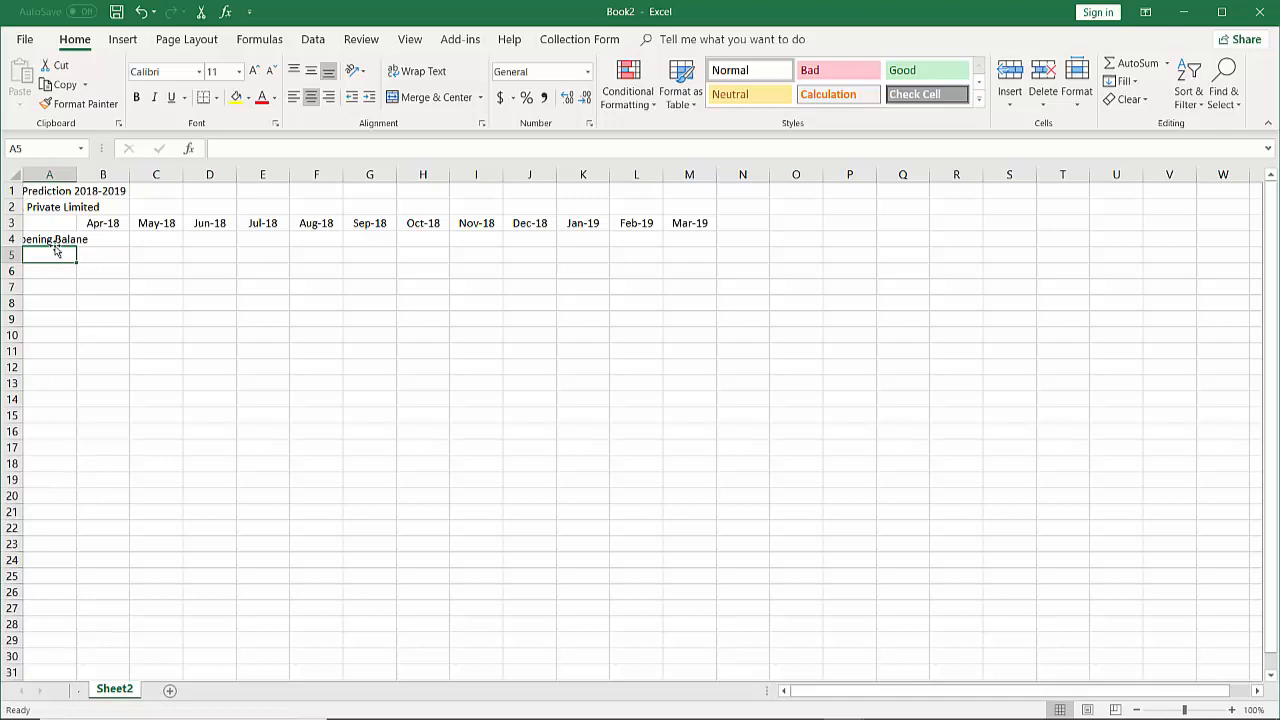
- Enter the section heading "Cash In" in cell A6 and underline it
key(Return)
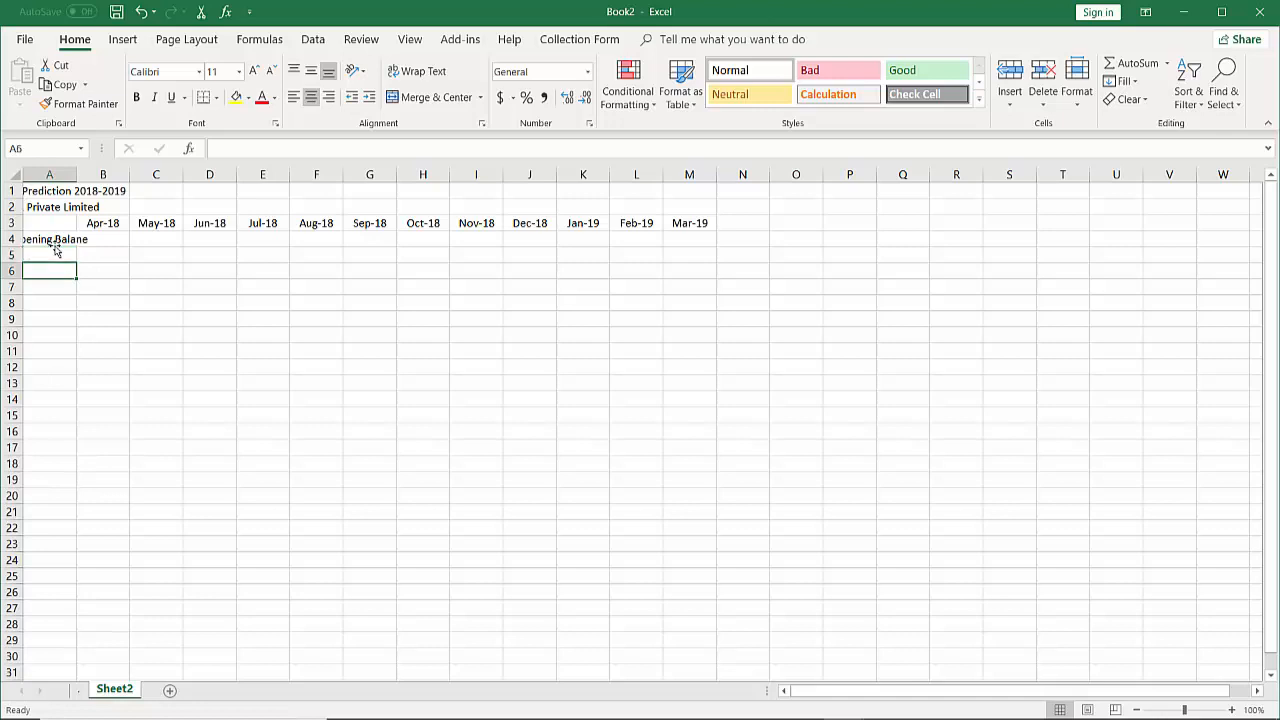
text(Cash)
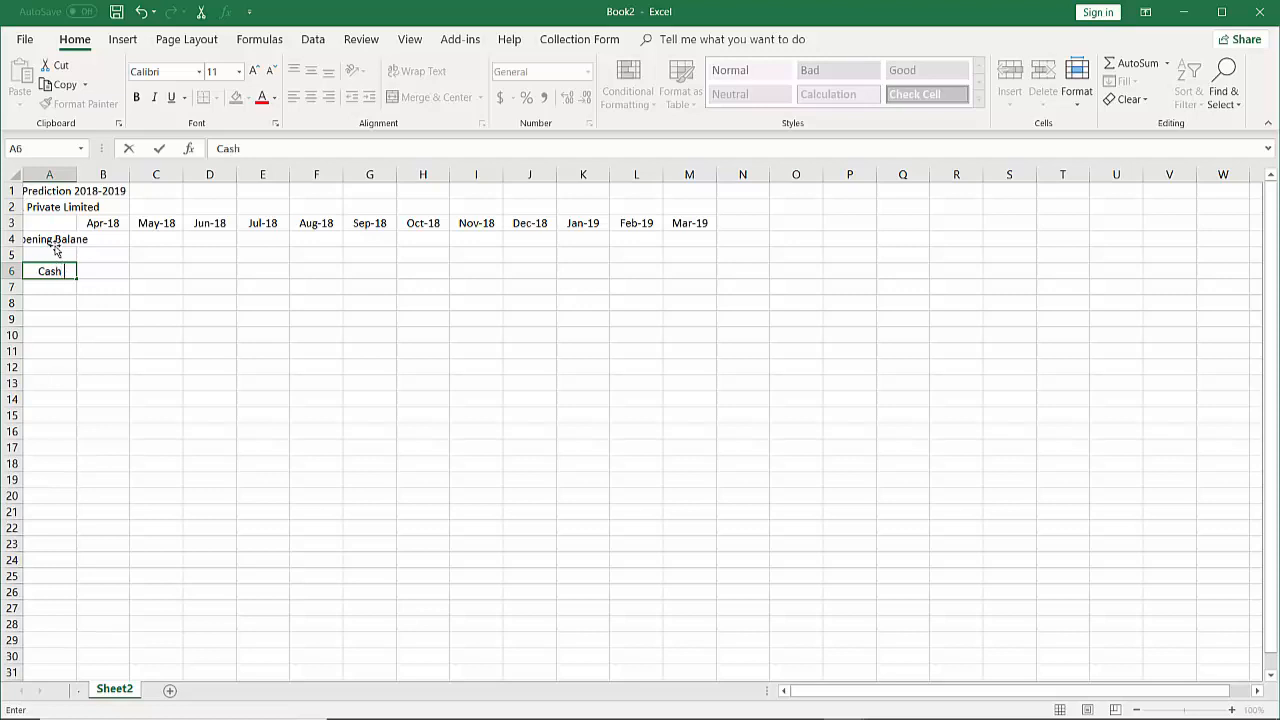
text( In)
click(158, 284)
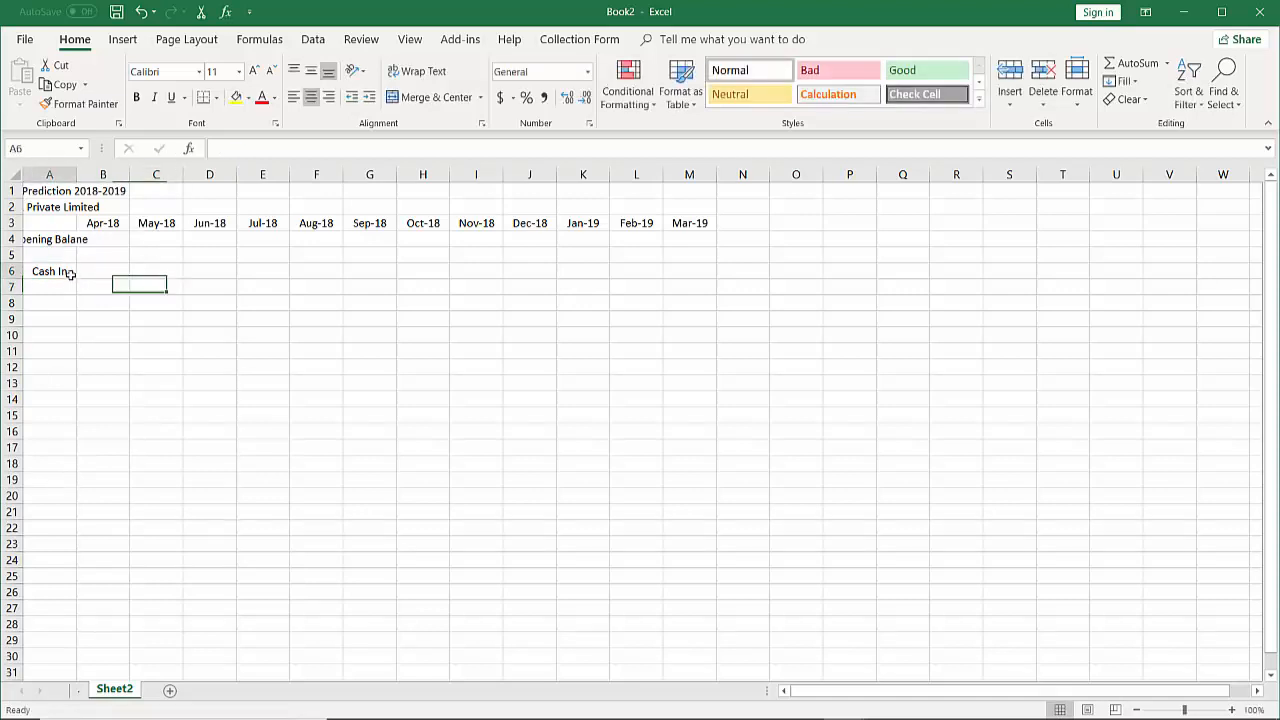
click(70, 272)
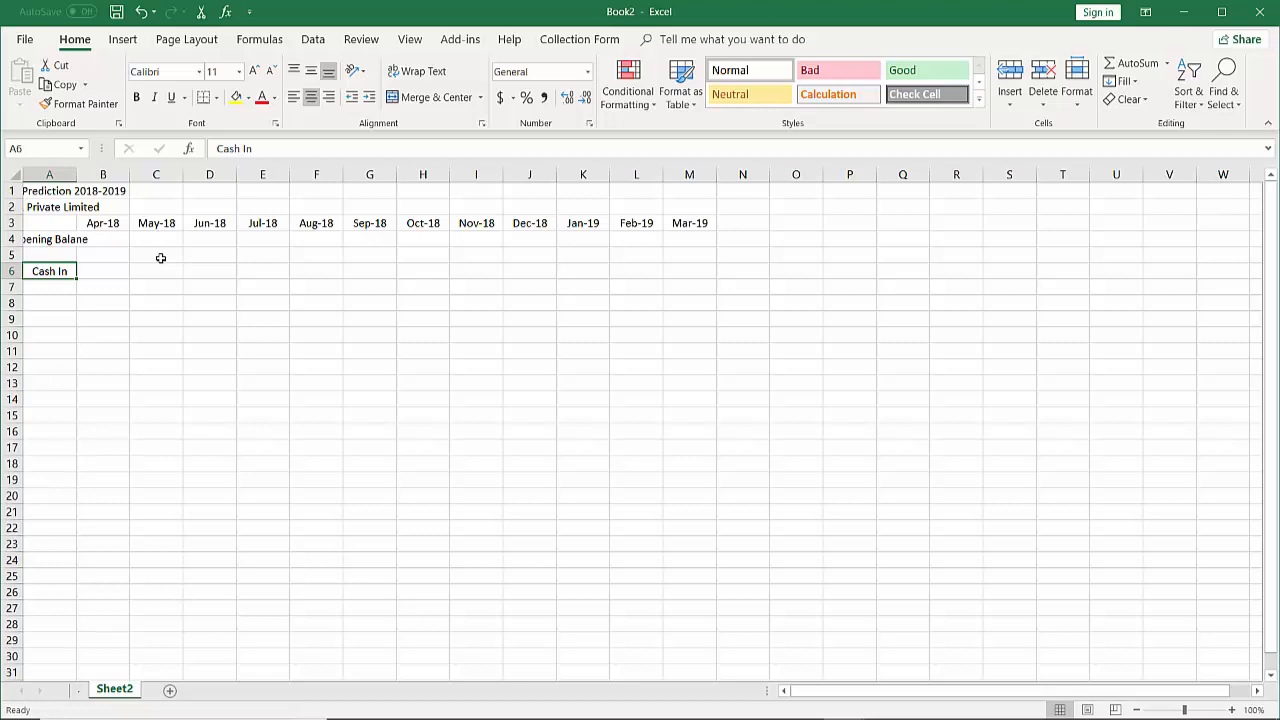
key(ctrl+u)
- Enter the cash-in row labels "Capital Amount" in A7 and "Sales Amount" in A8
click(62, 287)
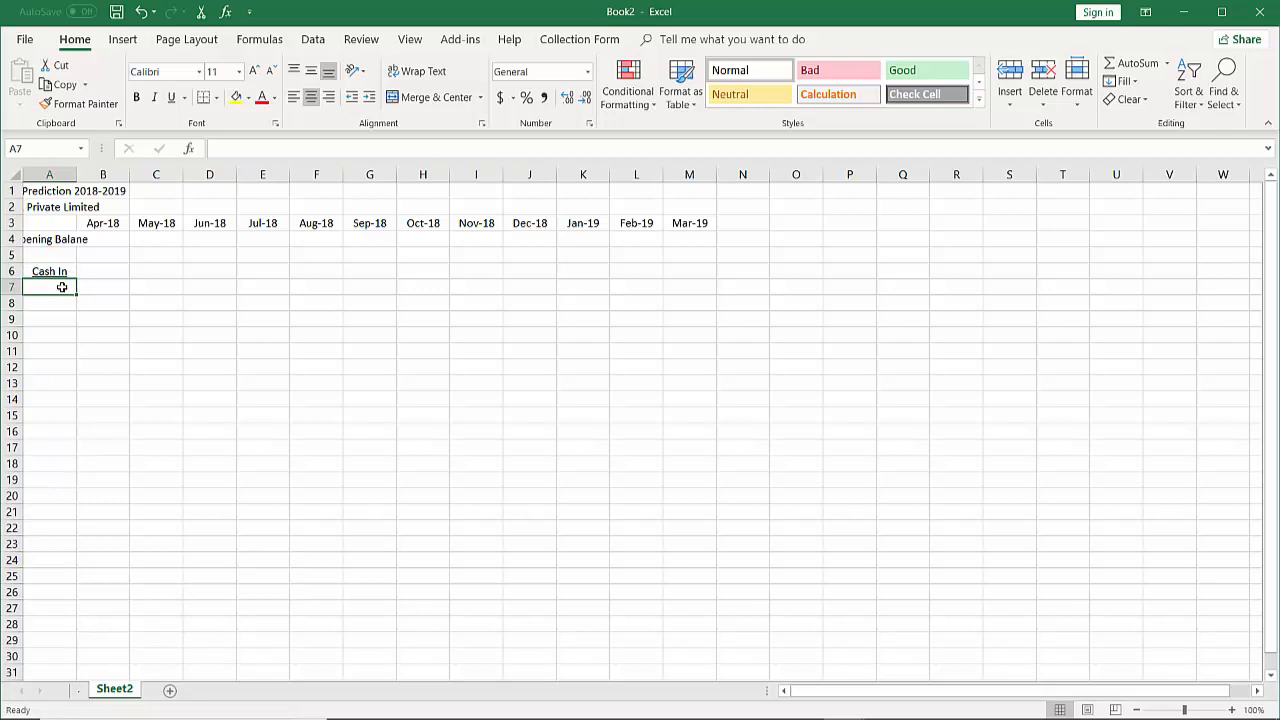
text(C)
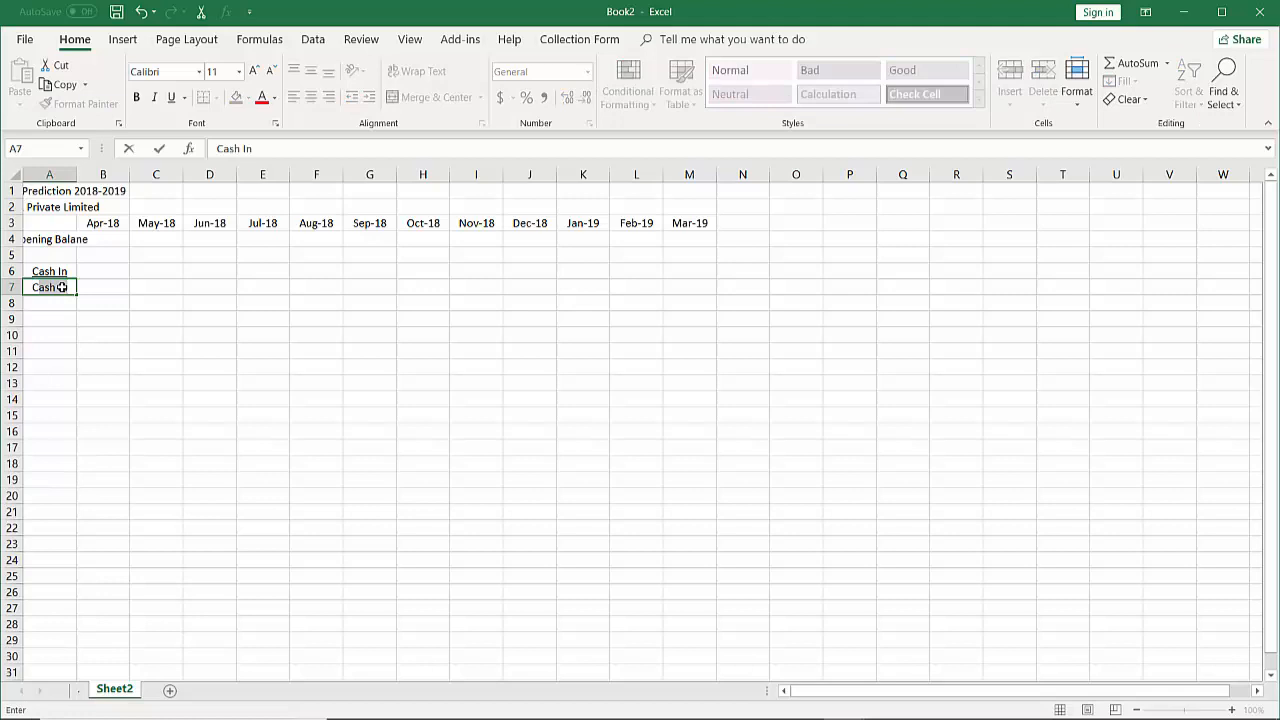
text(apital Amount)
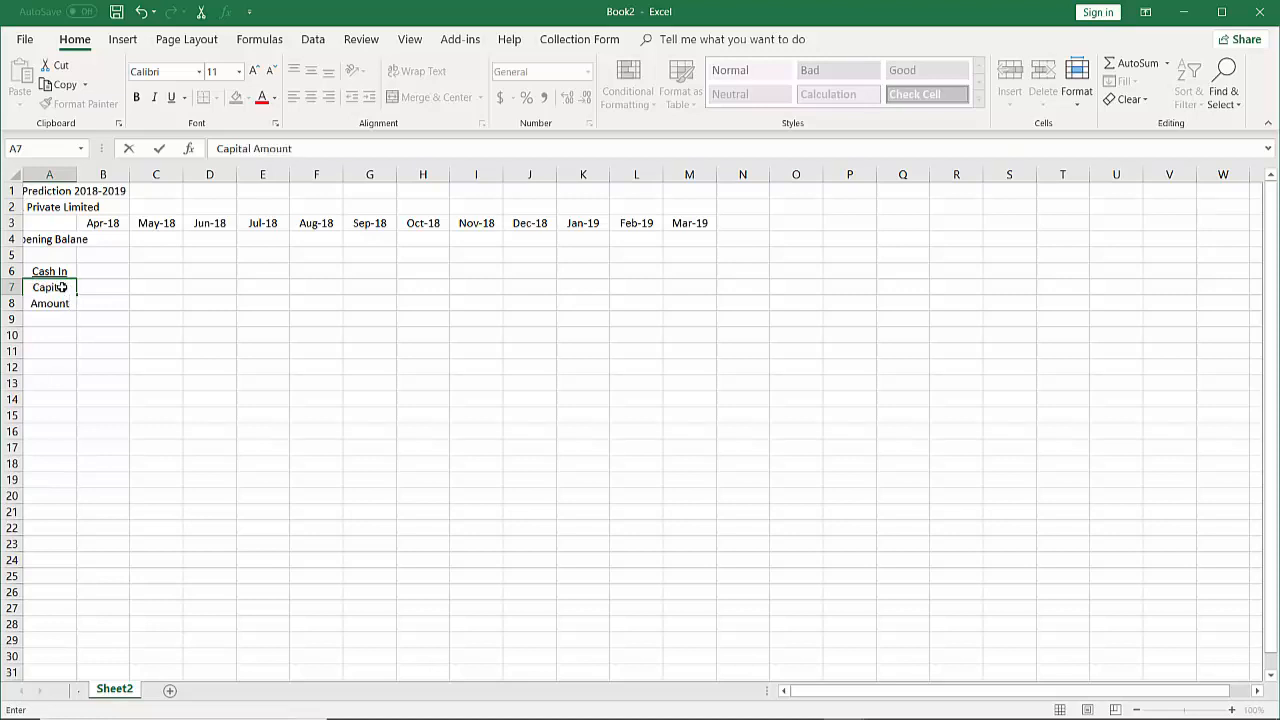
key(Return)
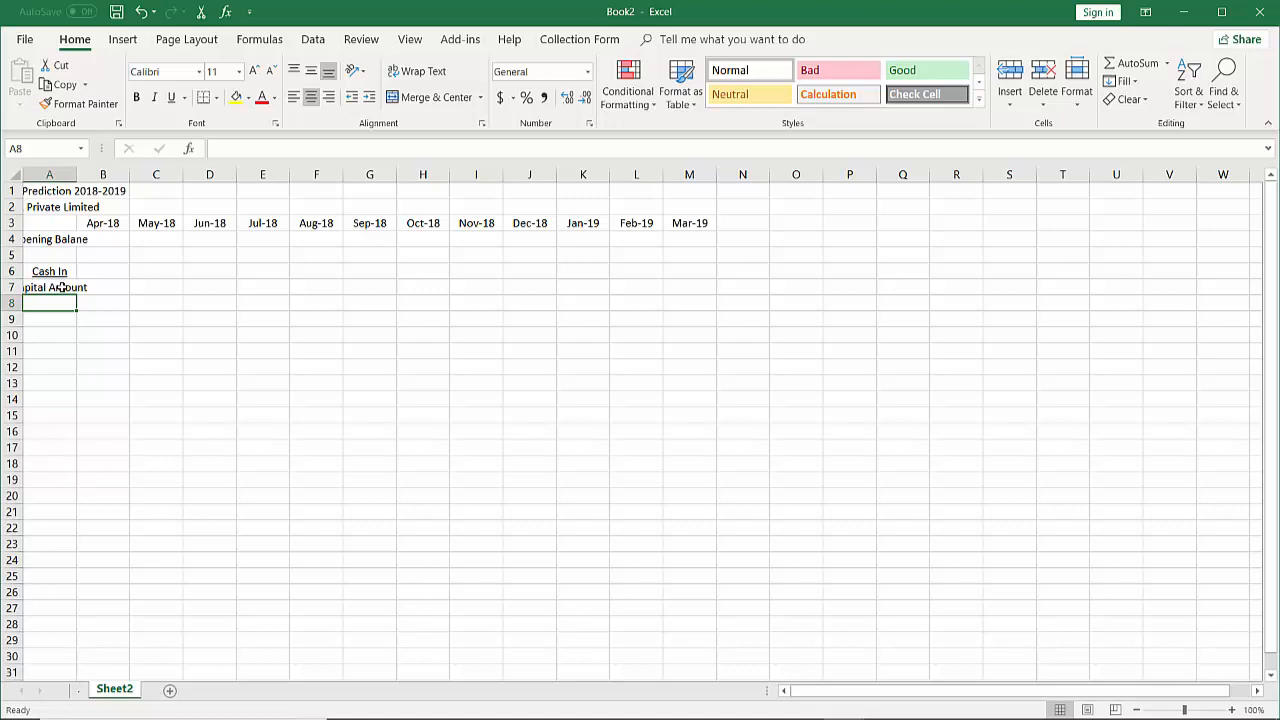
text(Sales)
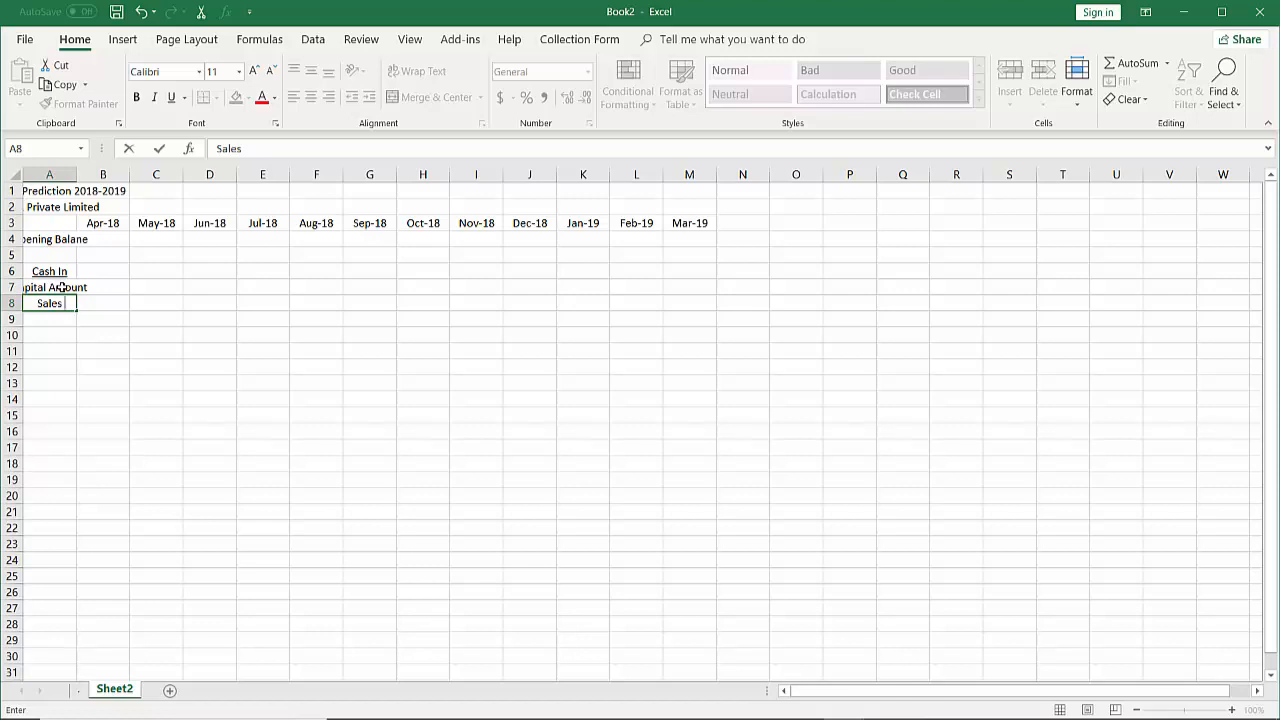
text(Amount)
key(Return)
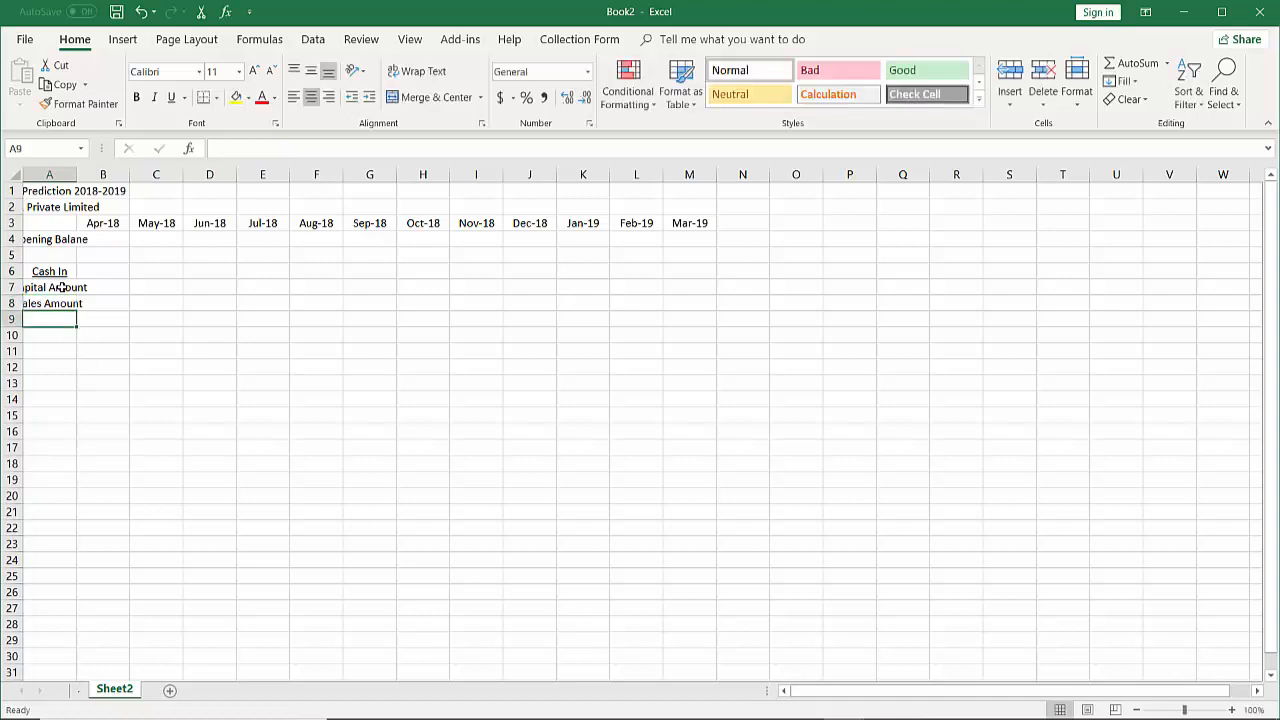
- Enter the cash-in row labels "Loan of Bank" in A9 and "Other Income" in A10
text(ILo)
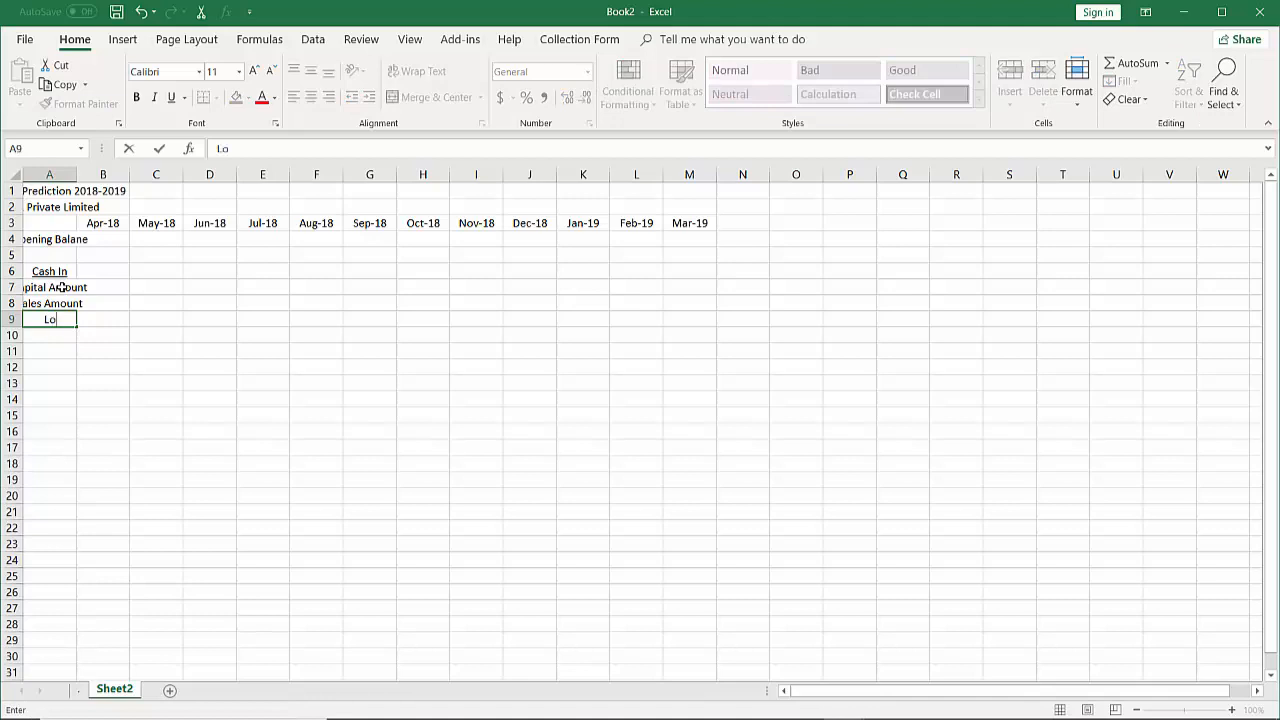
text(an of Bank)
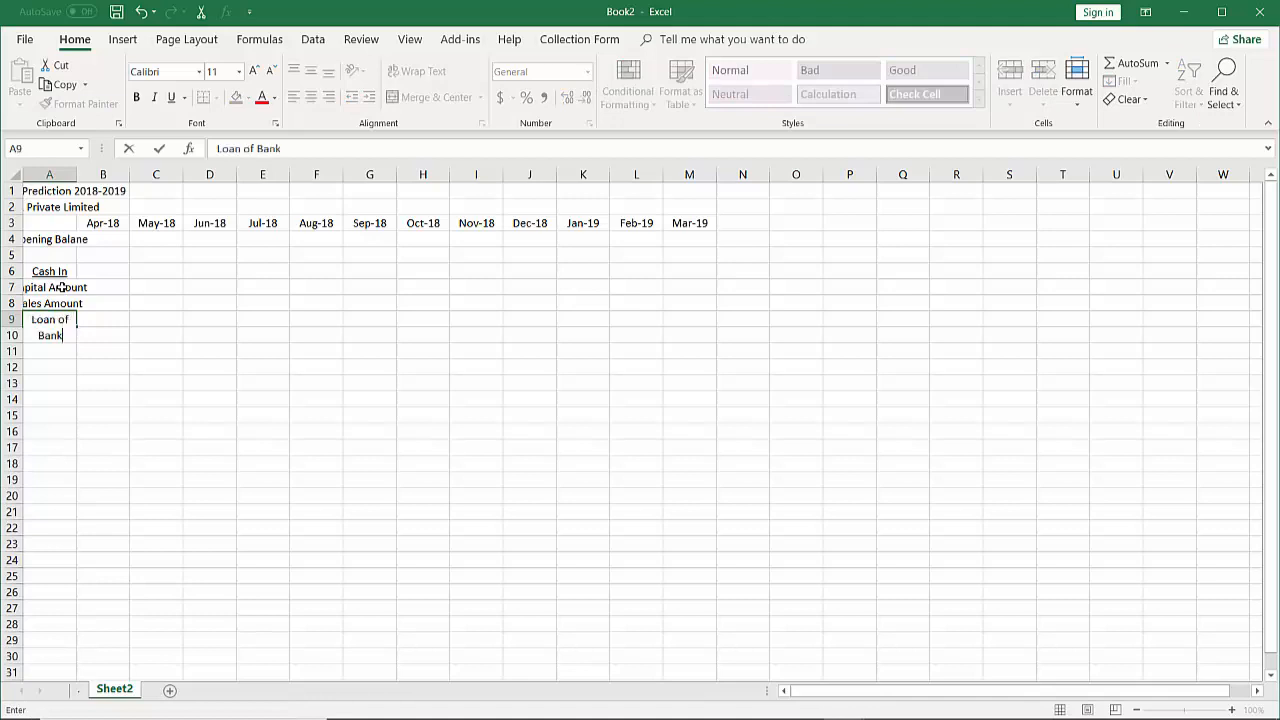
key(Return)
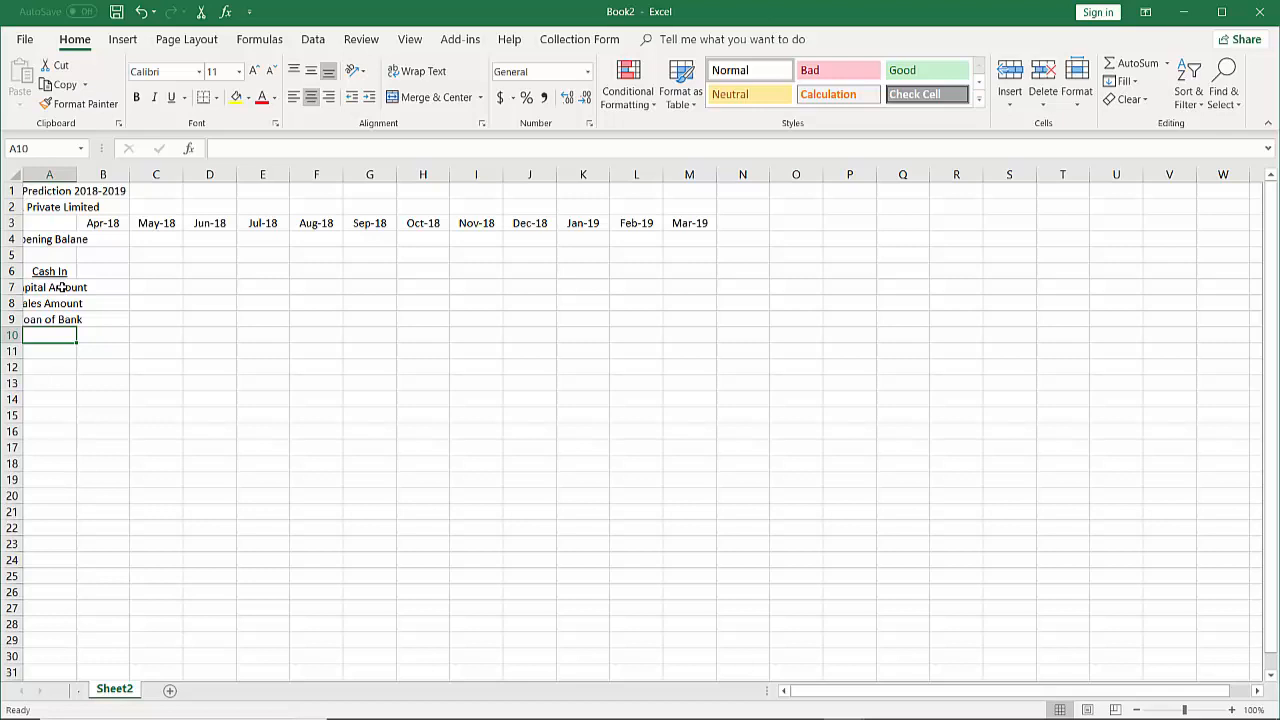
text(o)
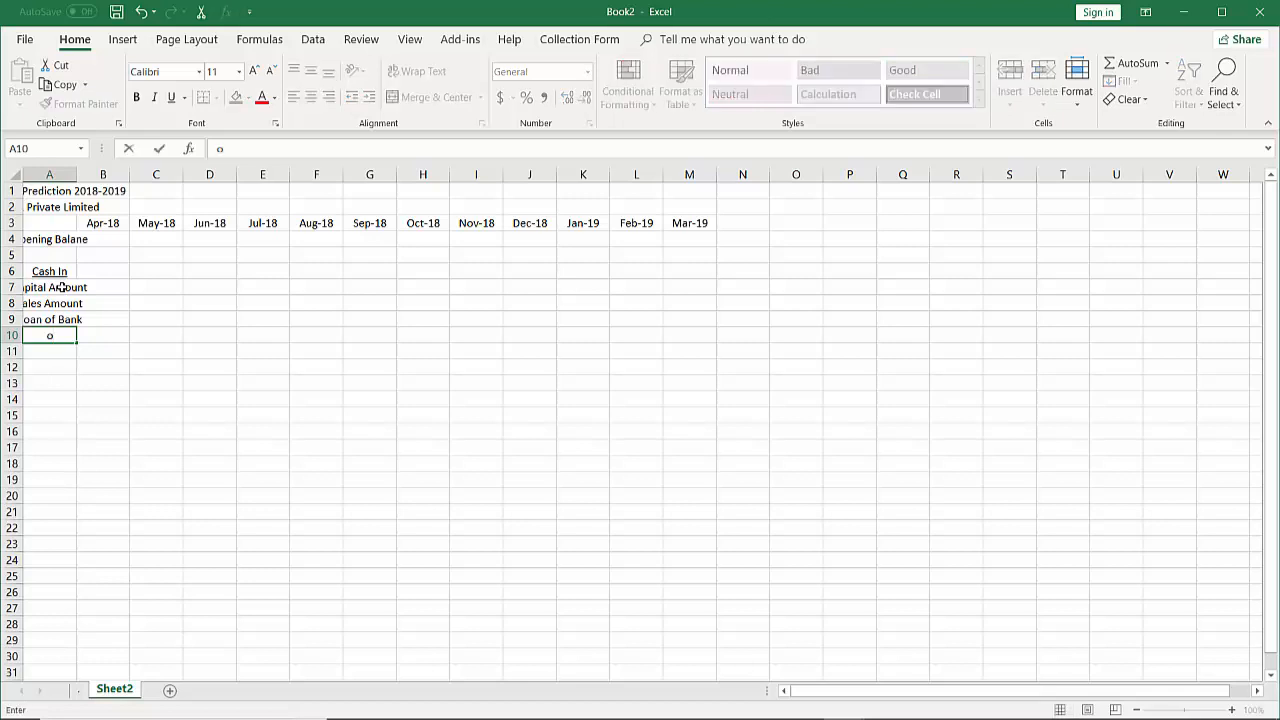
key(BackSpace)
text(Other Incom)
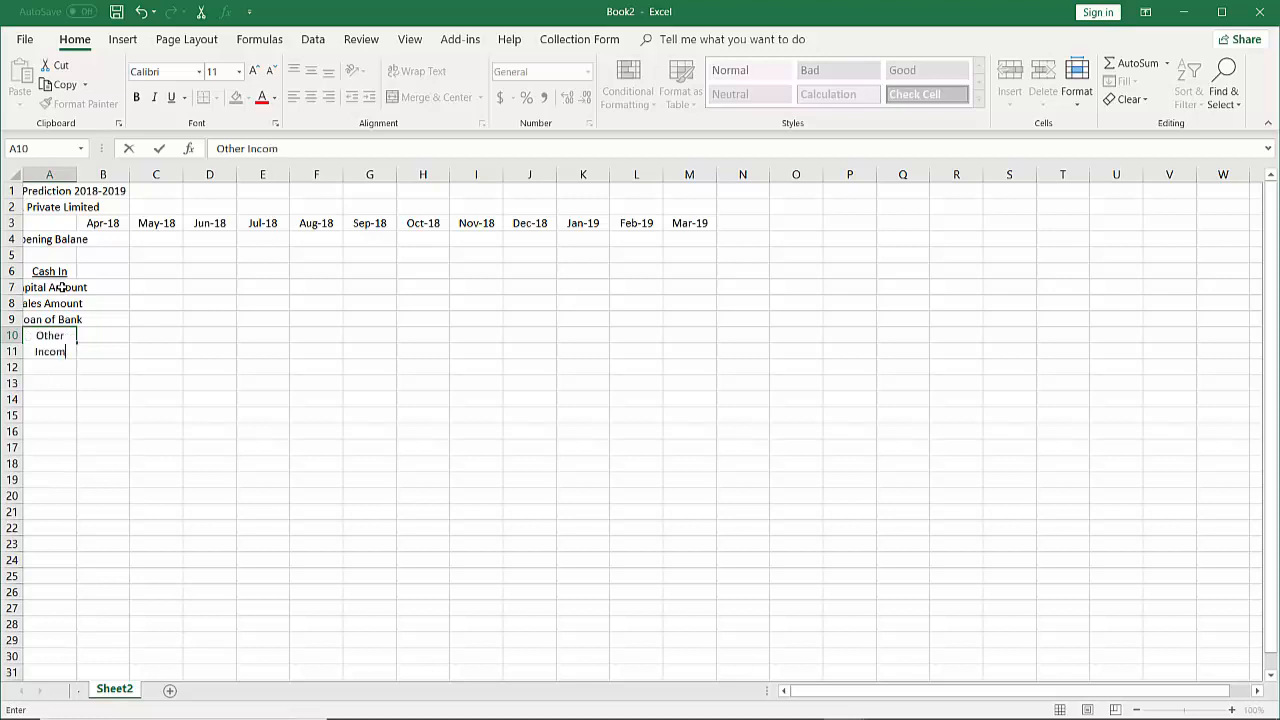
text(e)
key(Return)
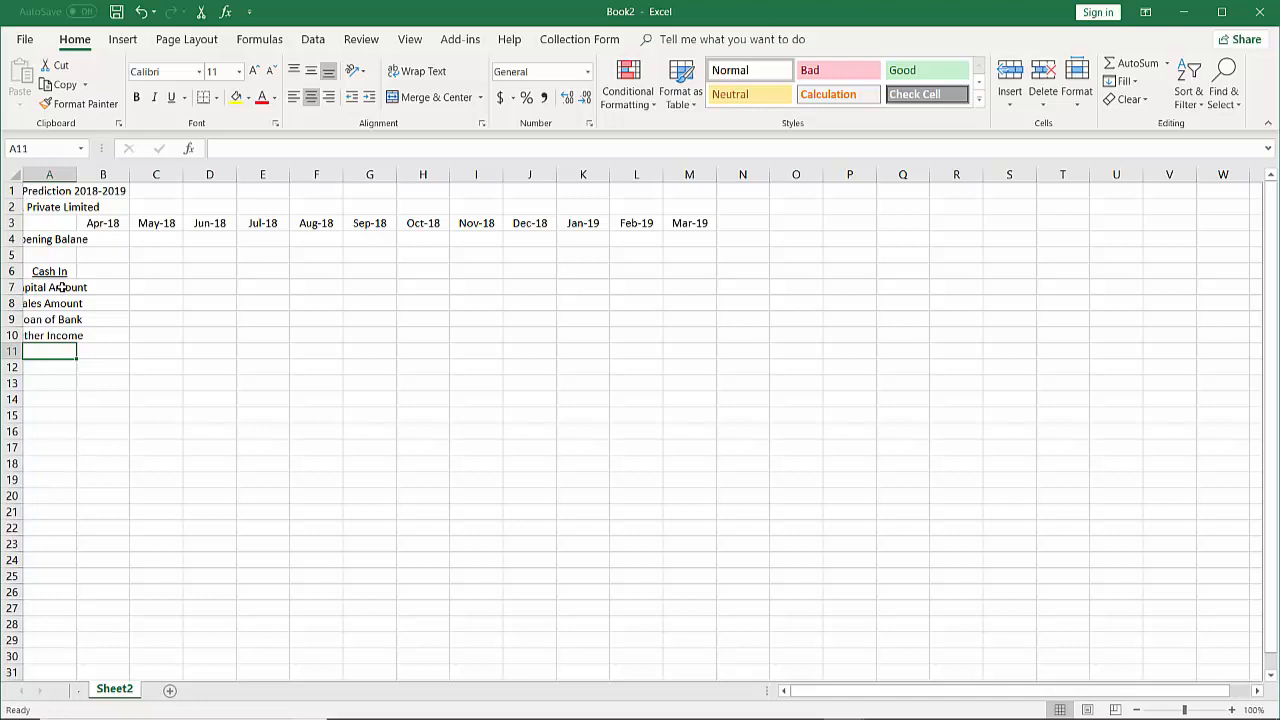
- Enter the row label "Total Cash In" in cell A11 beneath the cash-in items
text(t)
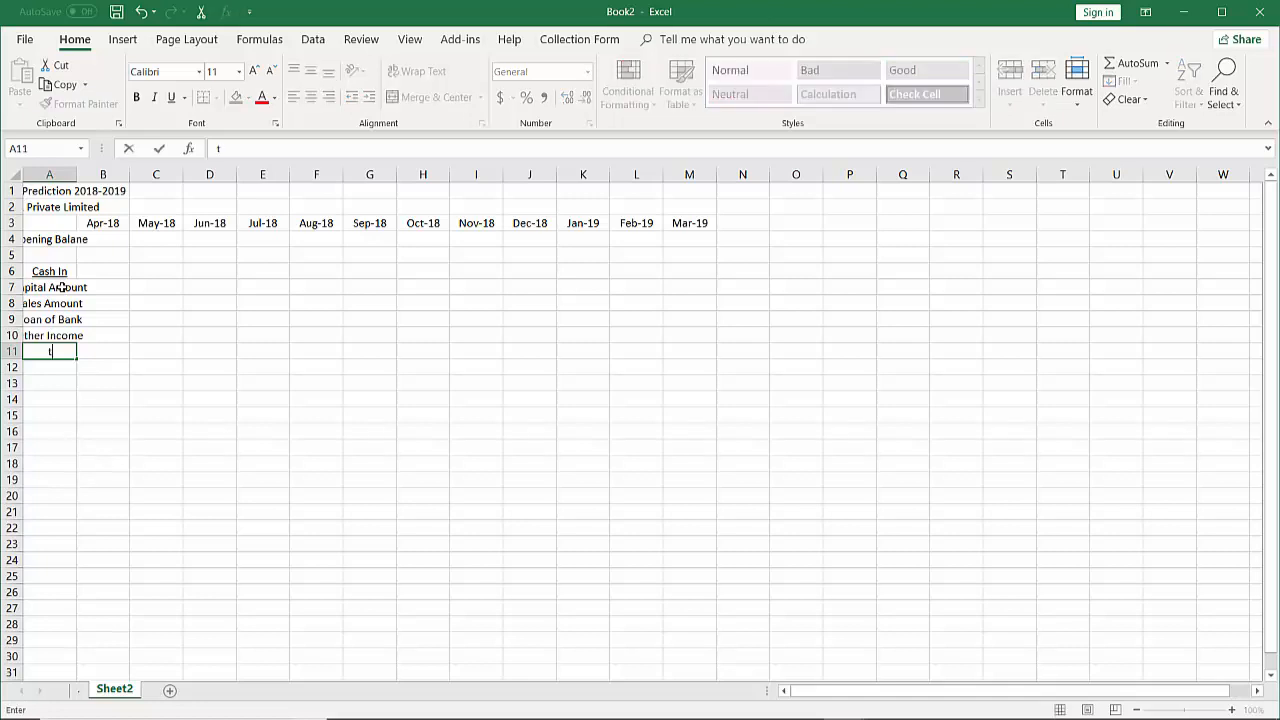
key(BackSpace)
text(Total Cash IN)
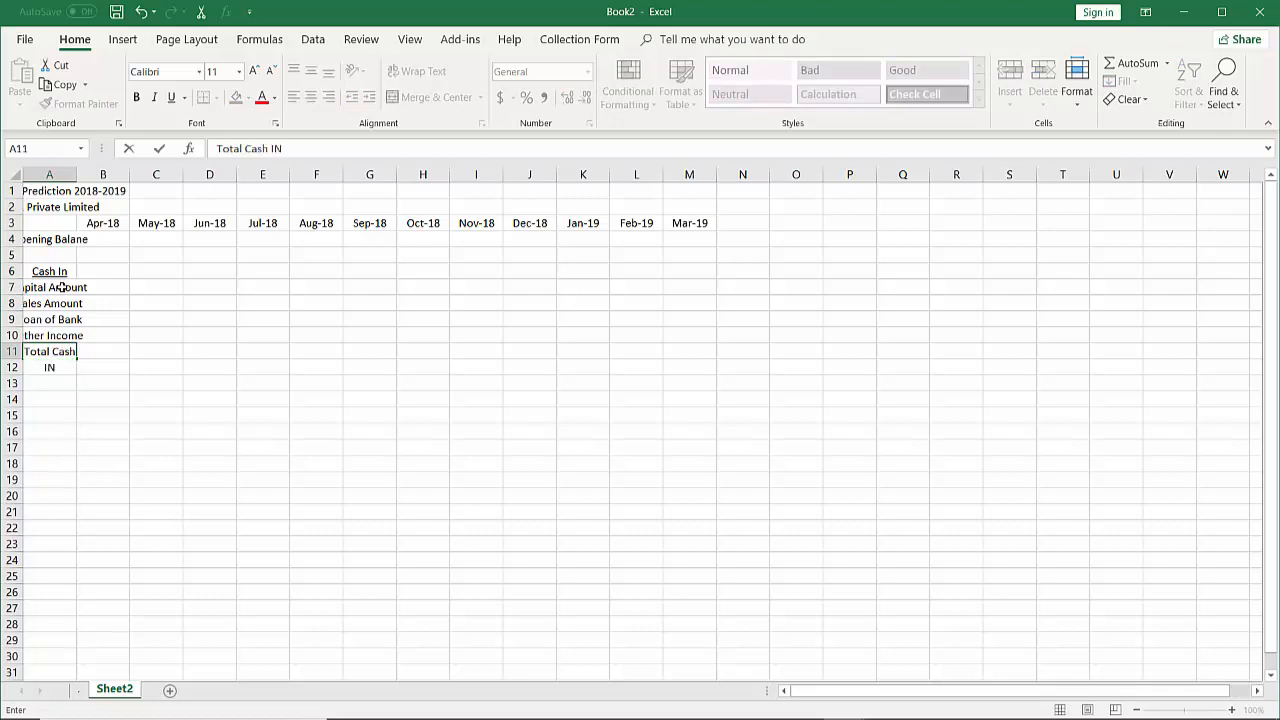
key(BackSpace)
text(n)
key(Return)
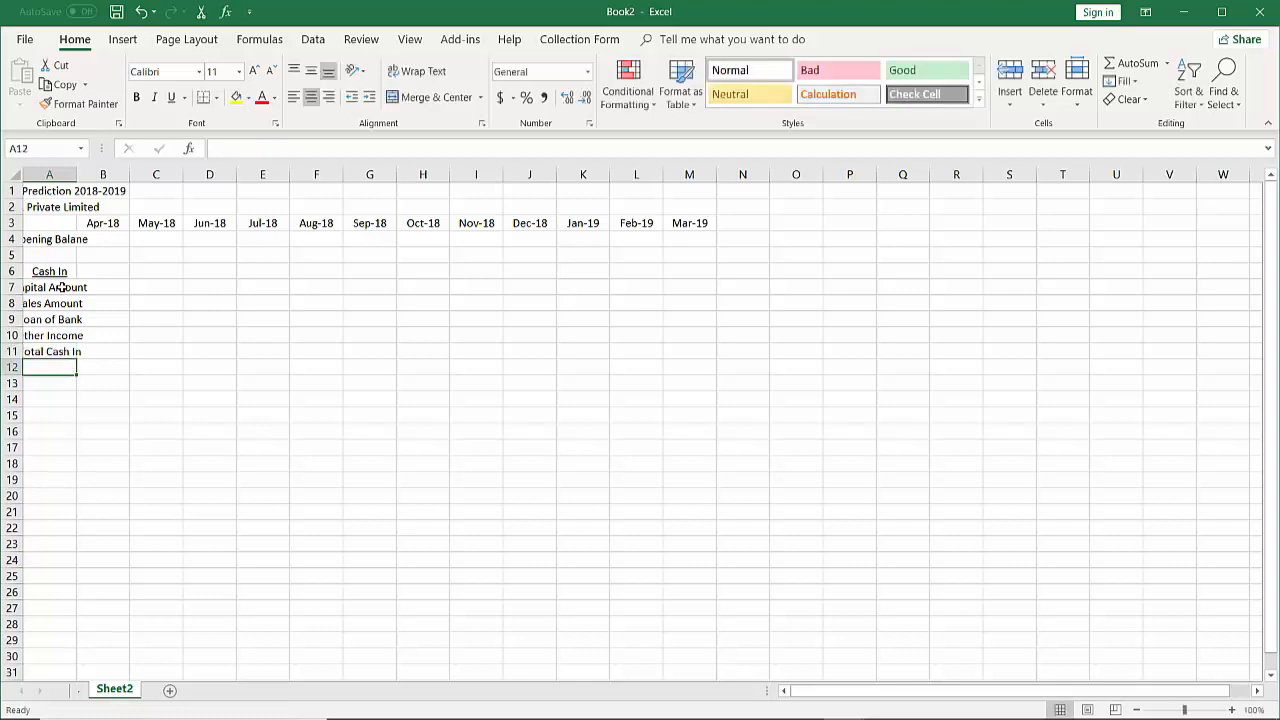
- Enter the section heading "Cash Out" in cell A13, leaving row 12 blank, and give it a single underline
key(Return)
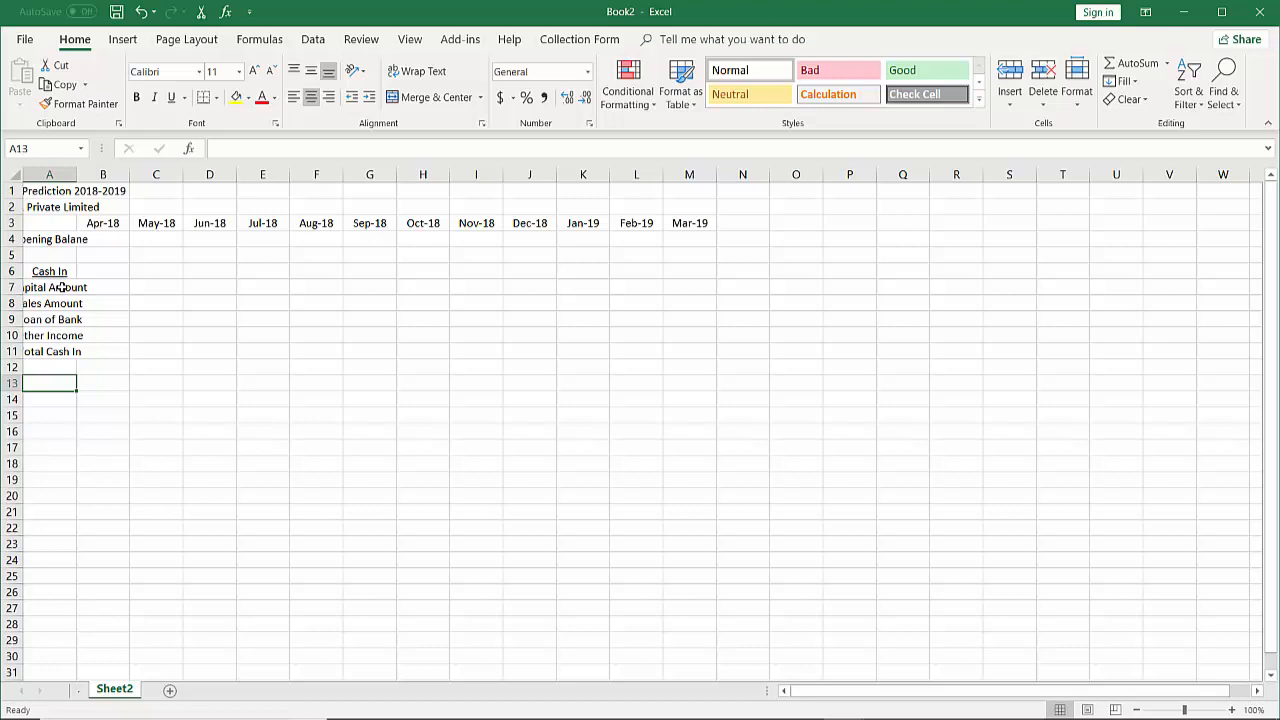
text(Cash Out)
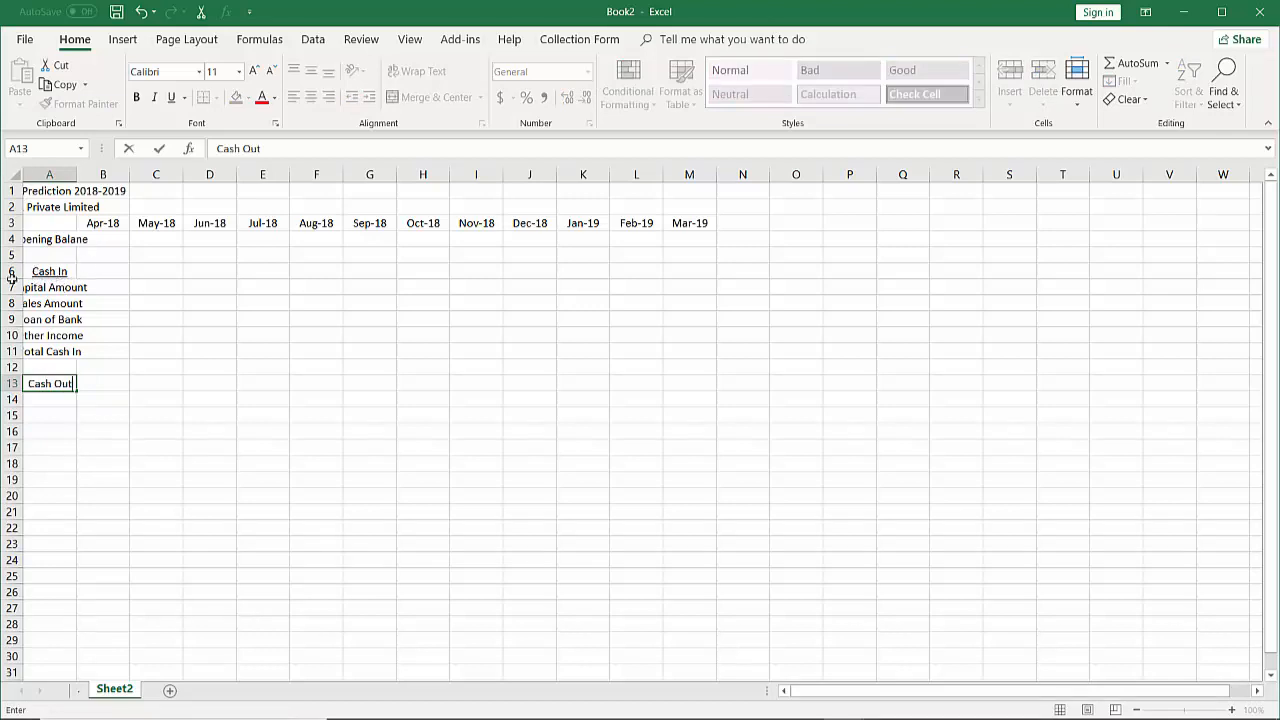
click(178, 428)
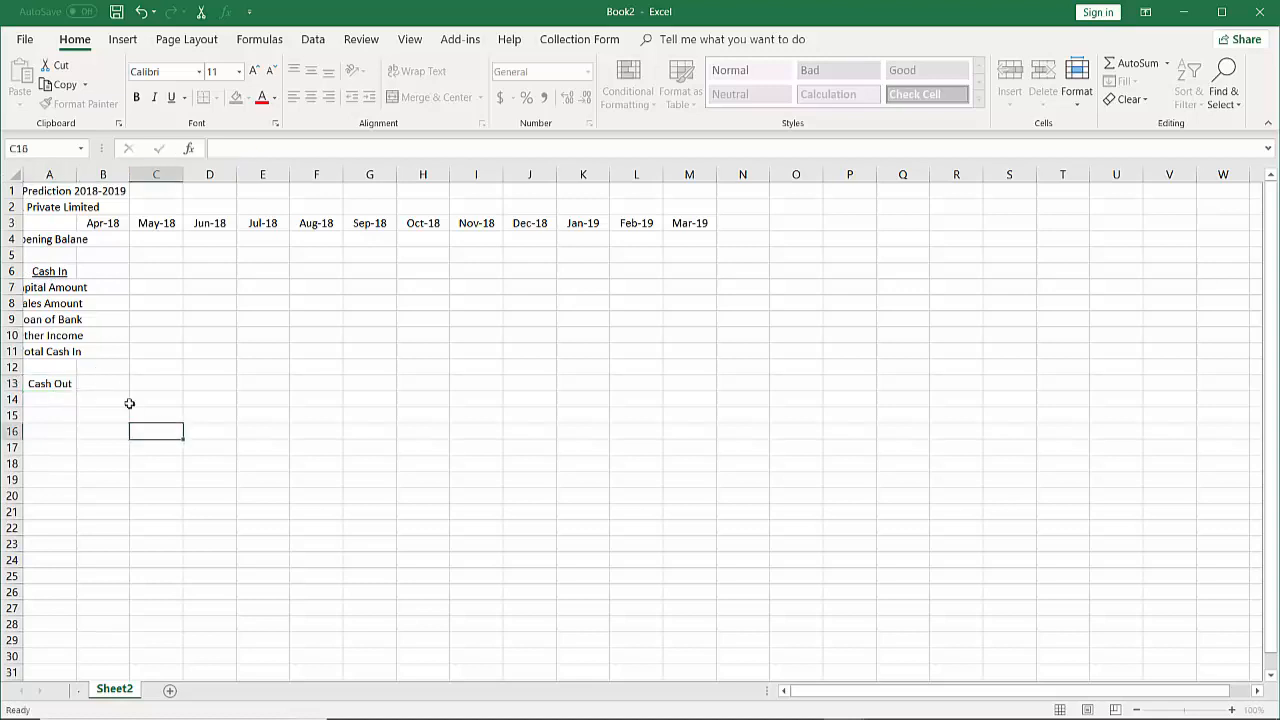
click(55, 387)
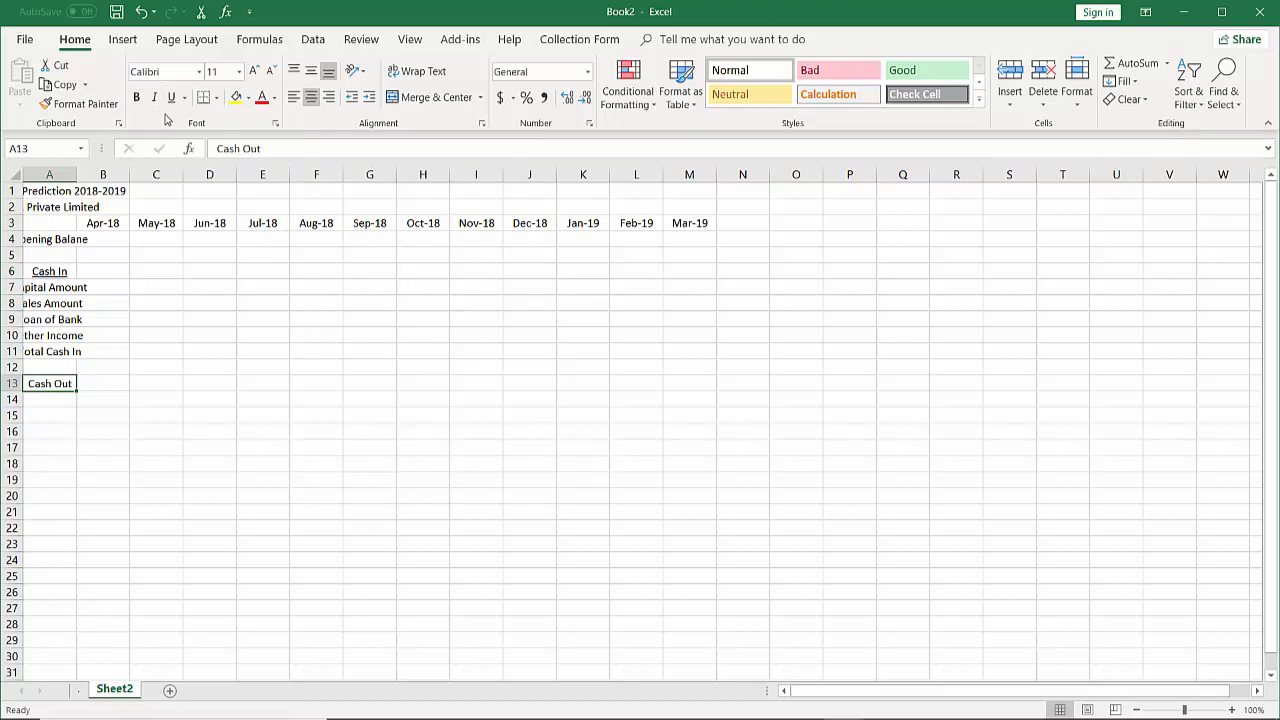
click(274, 125)
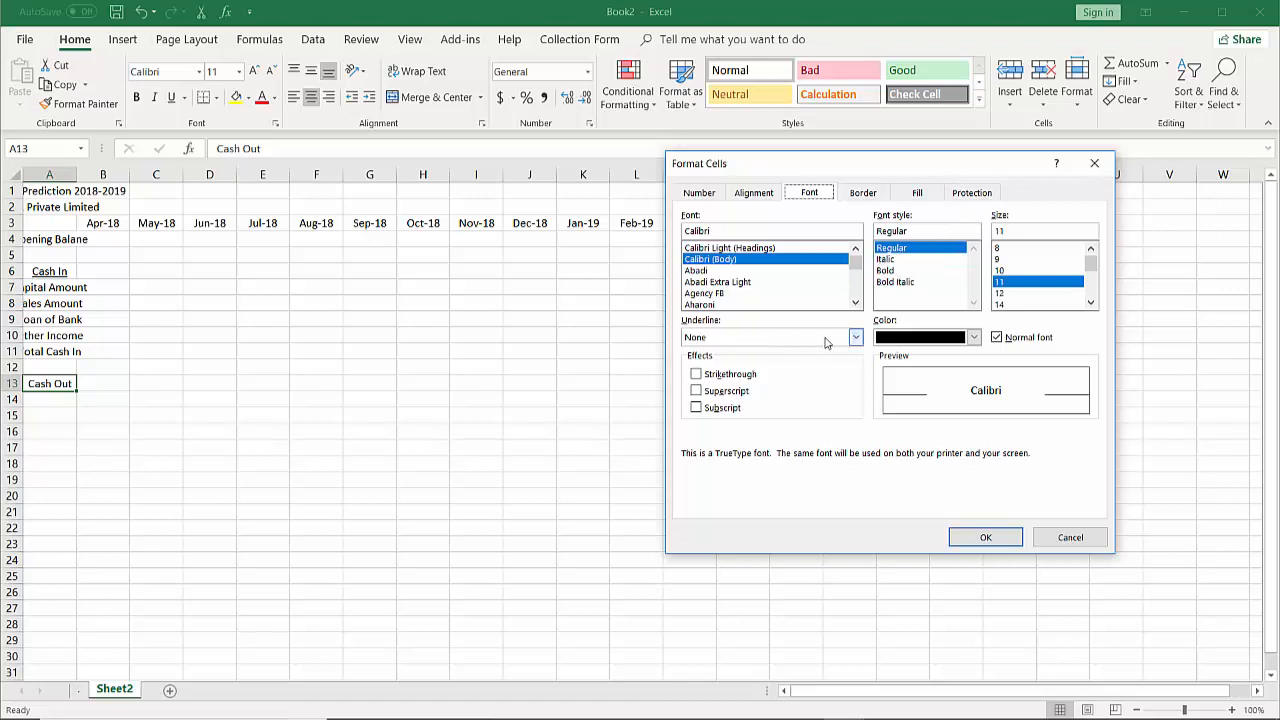
click(856, 337)
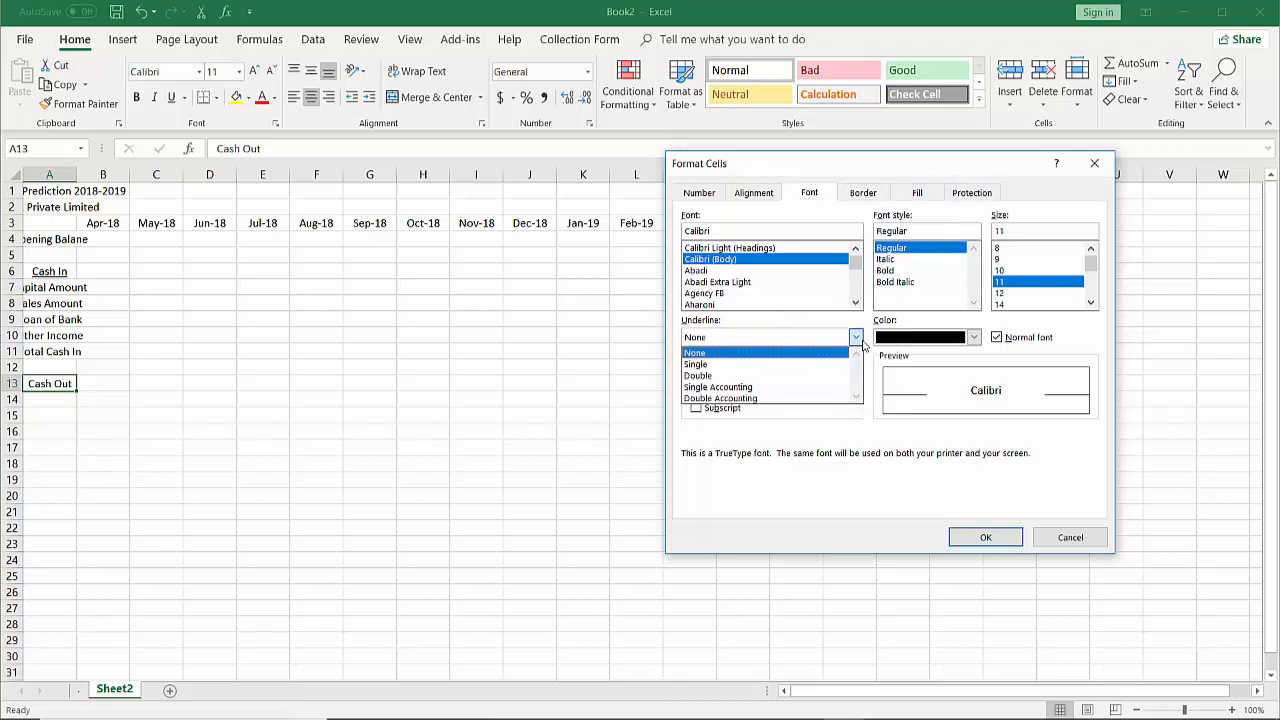
click(809, 366)
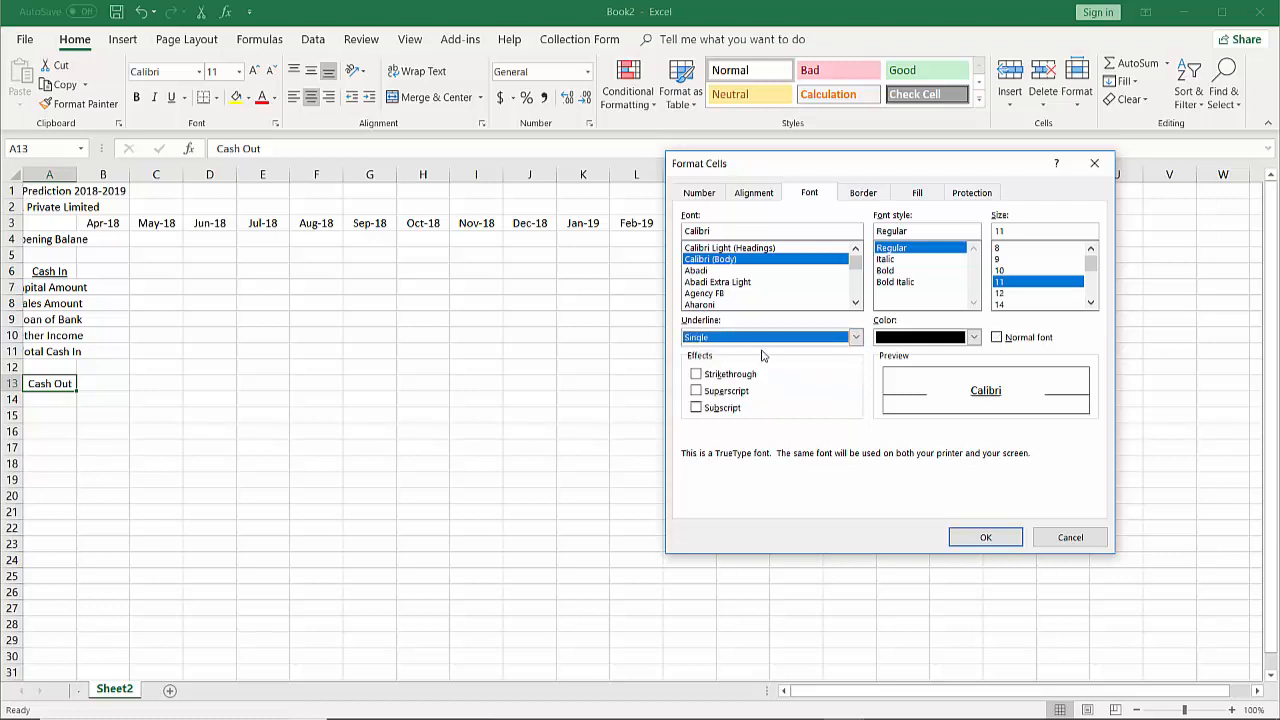
click(990, 537)
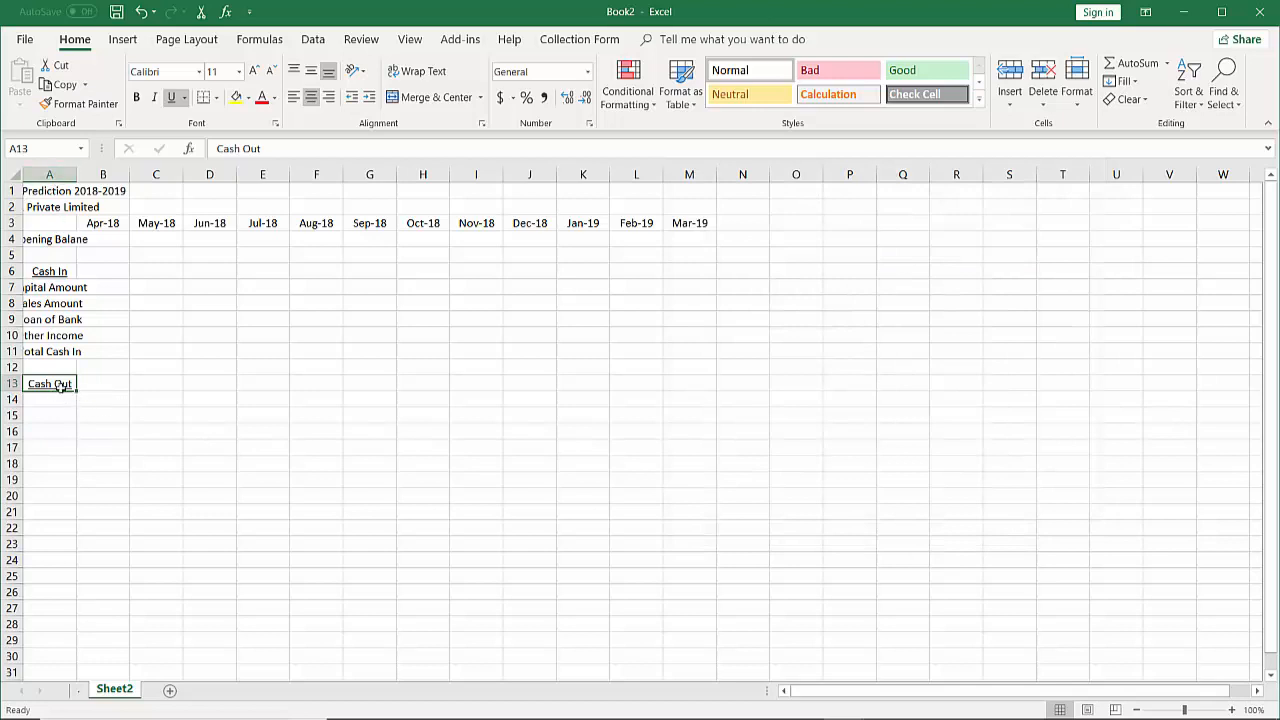
- Enter the cash-out row labels "Goods Purchase" in A14 and "Equipment" in A15
key(Return)
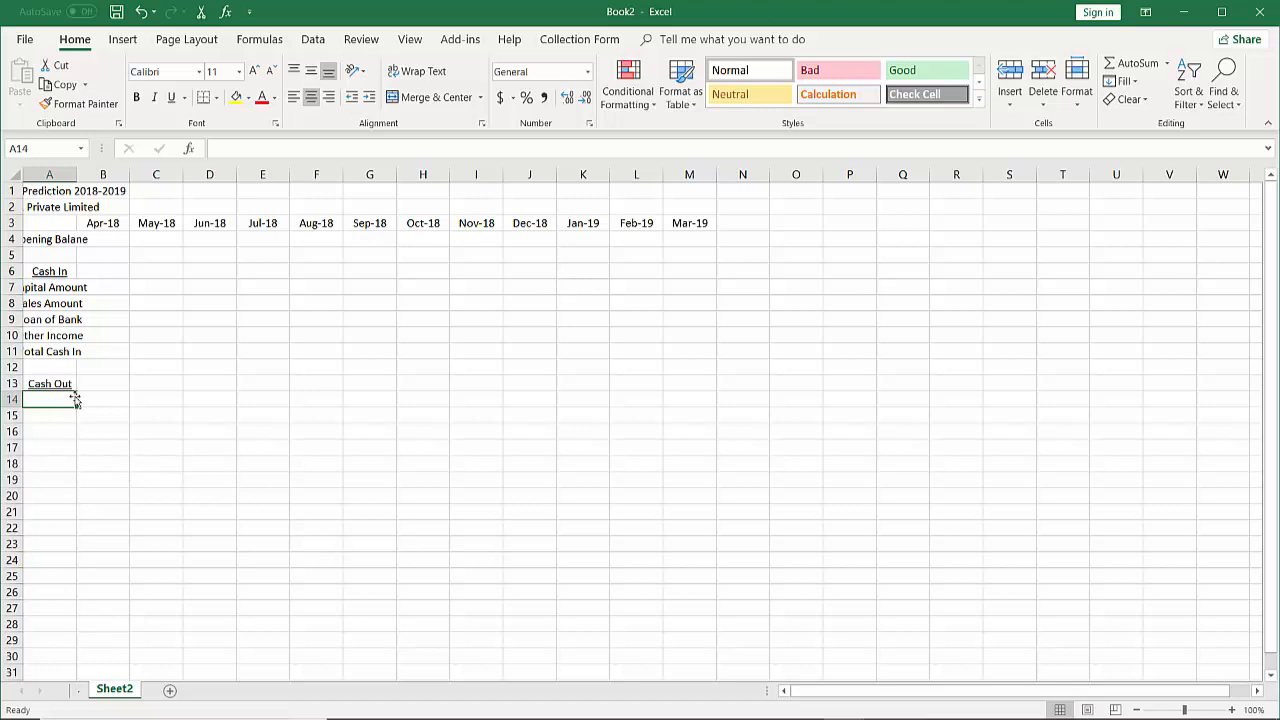
text(Goods PU)
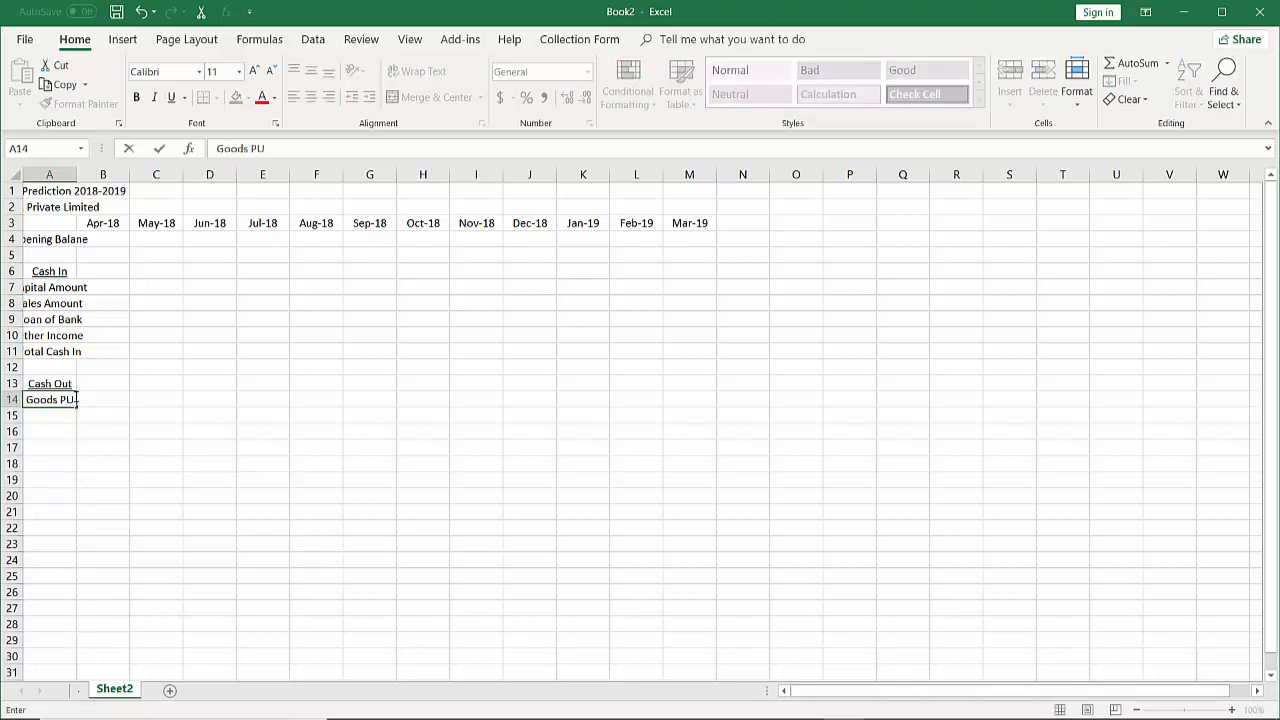
key(BackSpace)
text(urchsa)
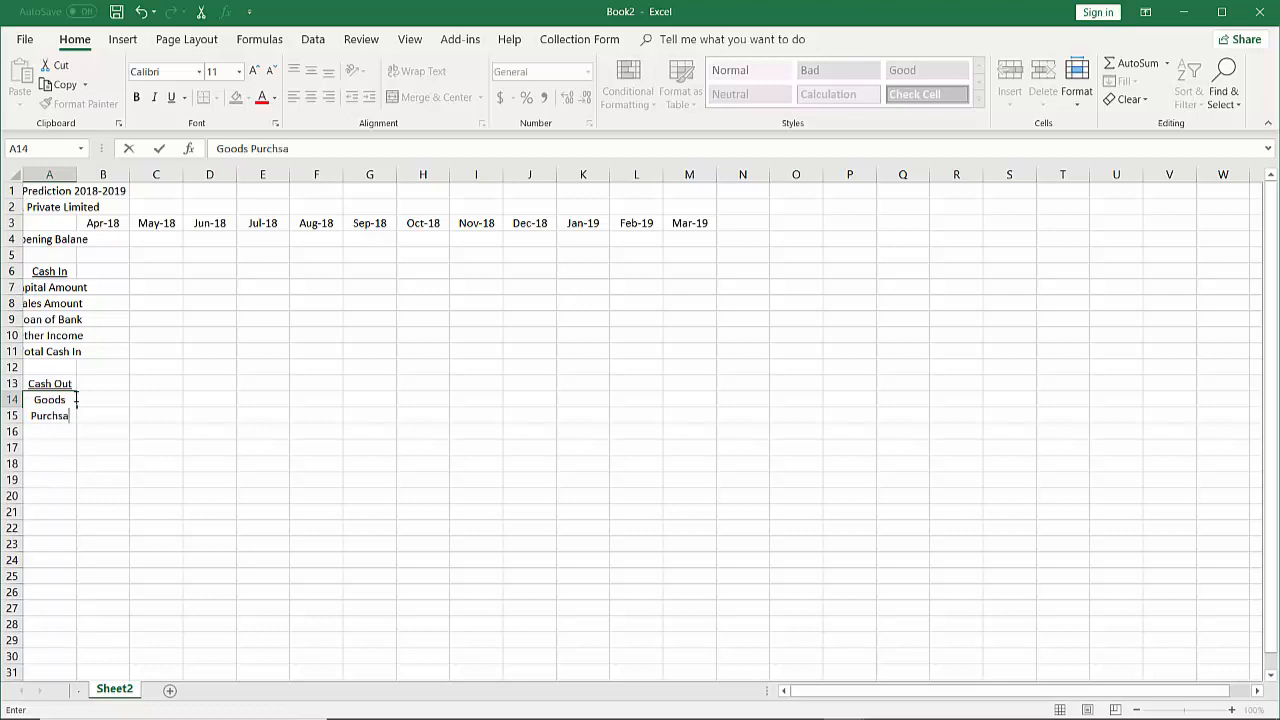
key(Left)
key(BackSpace)
text(e)
key(BackSpace)
text(se)
key(Return)
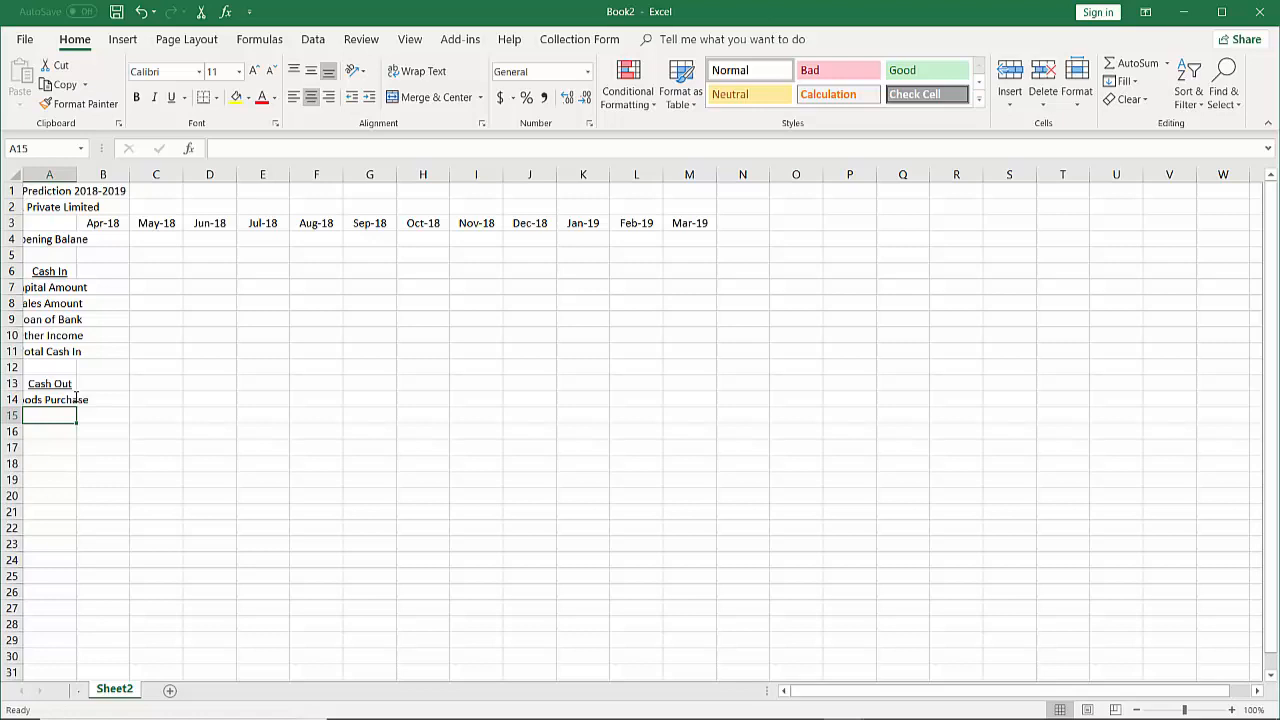
text(Equi)
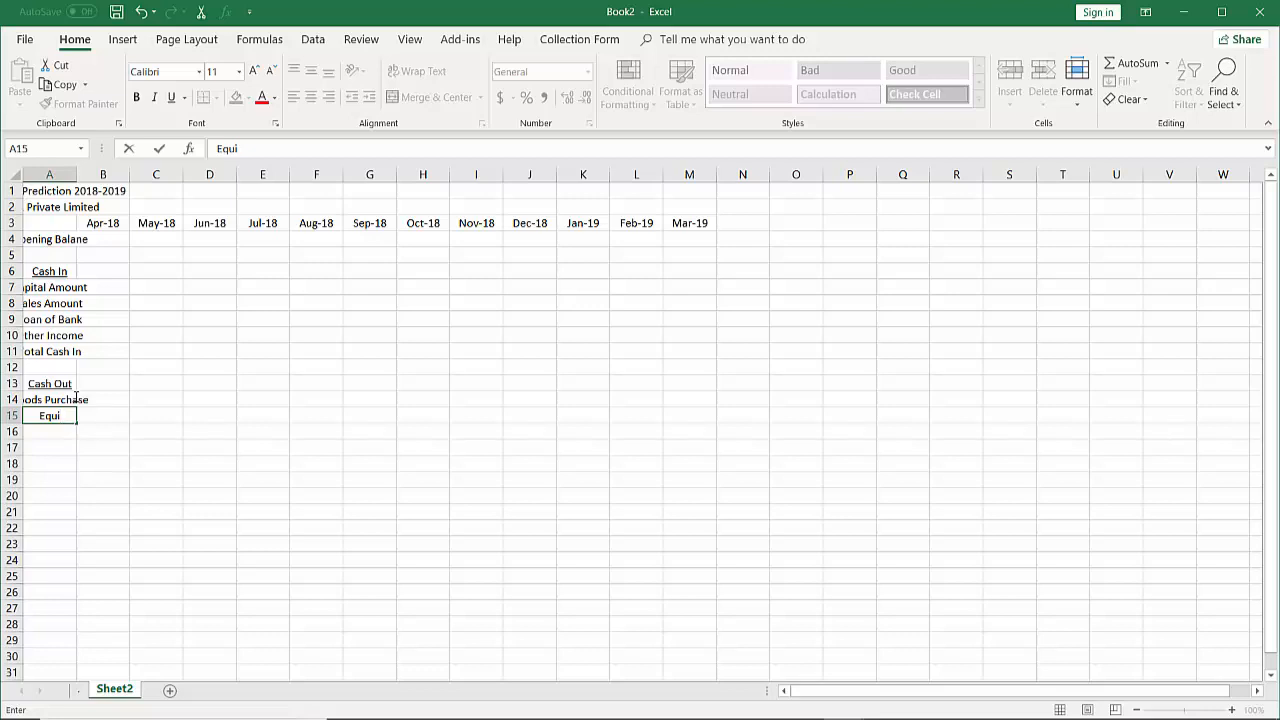
text(pment)
key(Return)
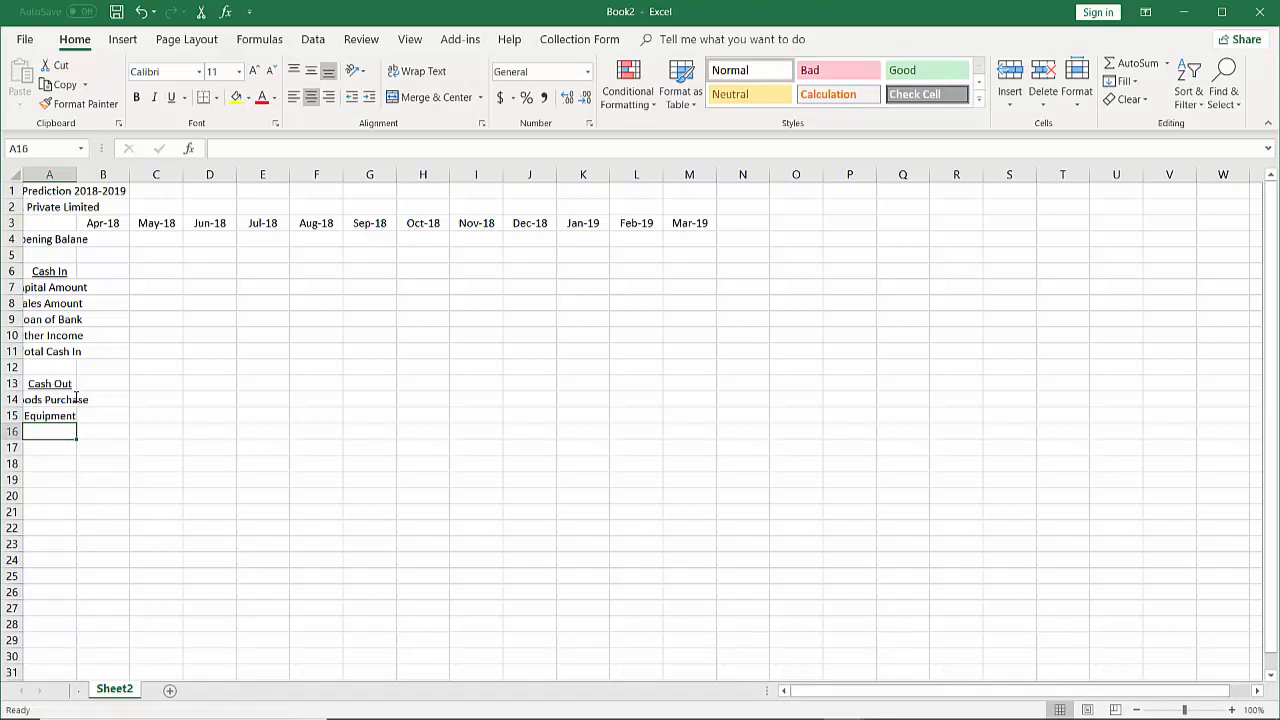
- Enter the cash-out row label "Rep. of Loan" in cell A16
text(l)
key(BackSpace)
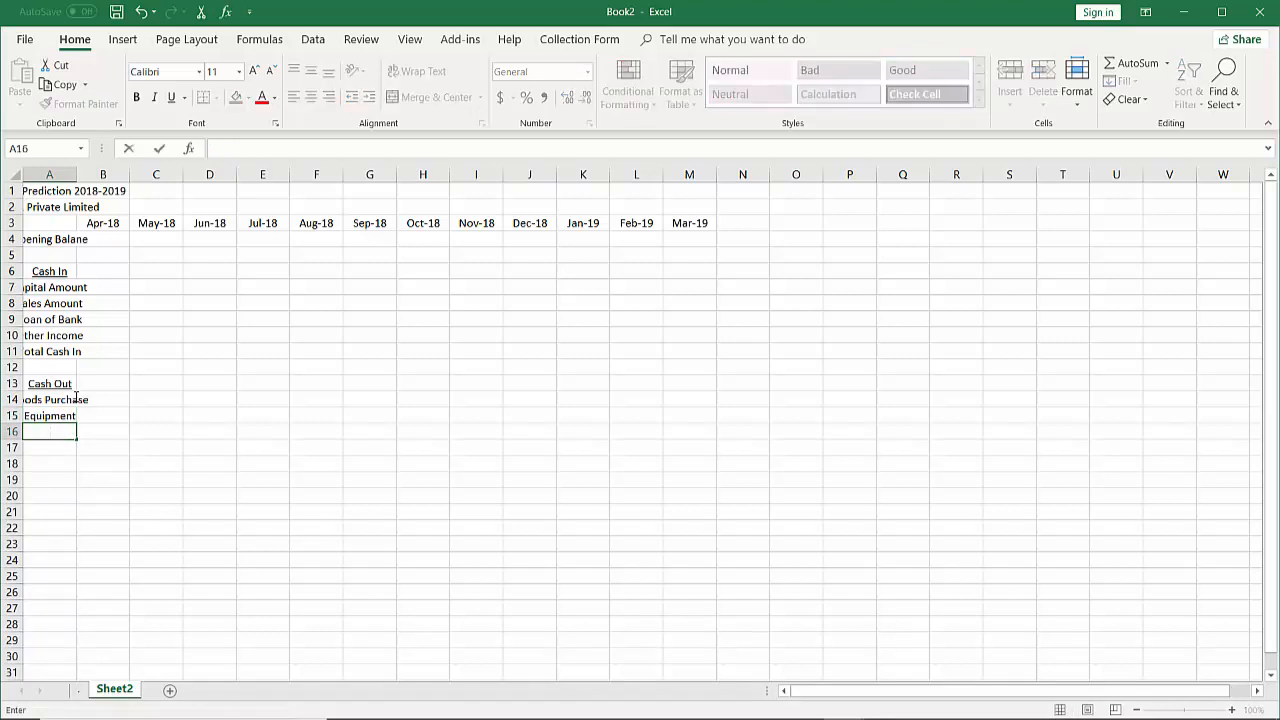
text(r)
key(BackSpace)
text(Repayment)
key(BackSpace)
key(BackSpace)
key(BackSpace)
key(BackSpace)
key(BackSpace)
text(. of Loan)
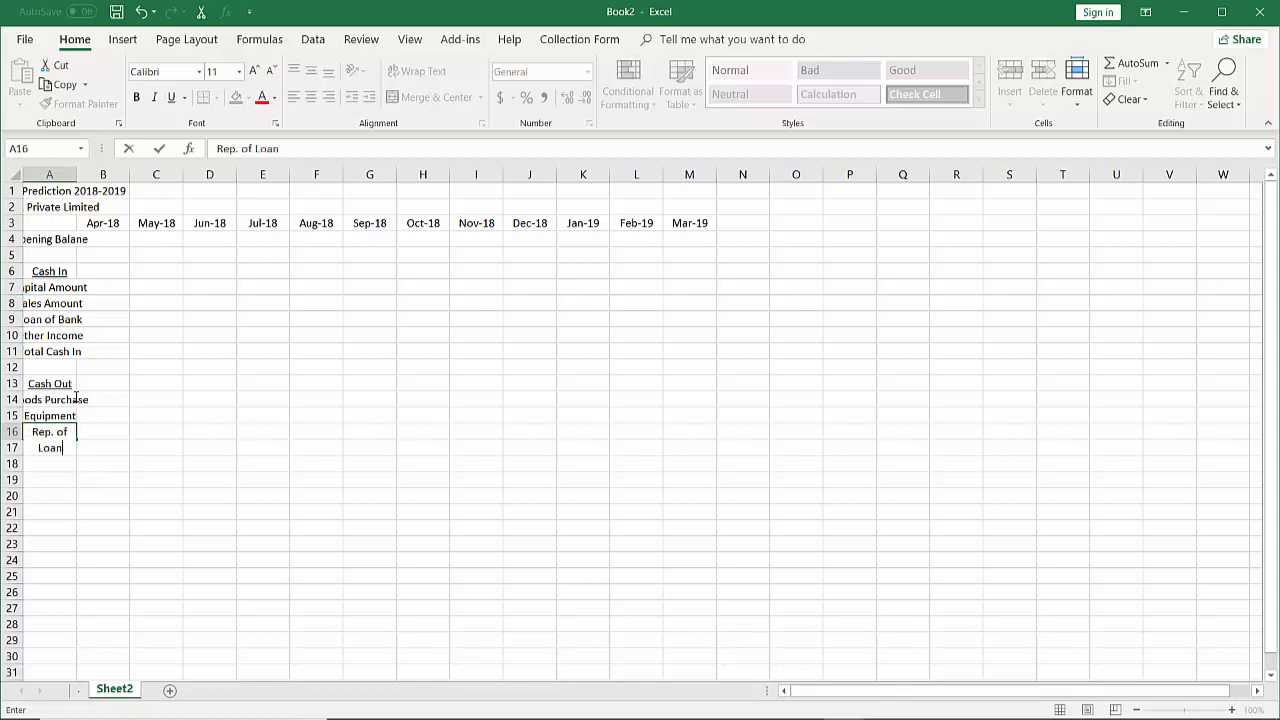
key(Return)
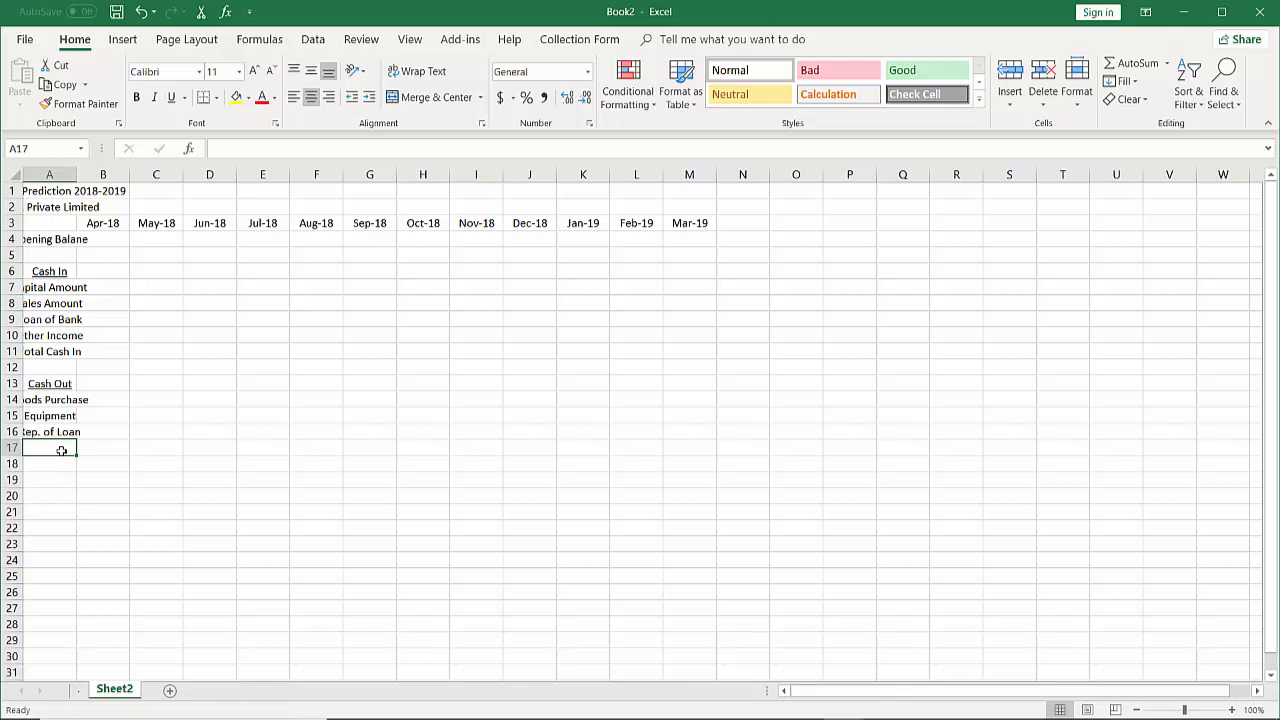
- Enter the cash-out row label "Web Hosting" in cell A17
text(We)
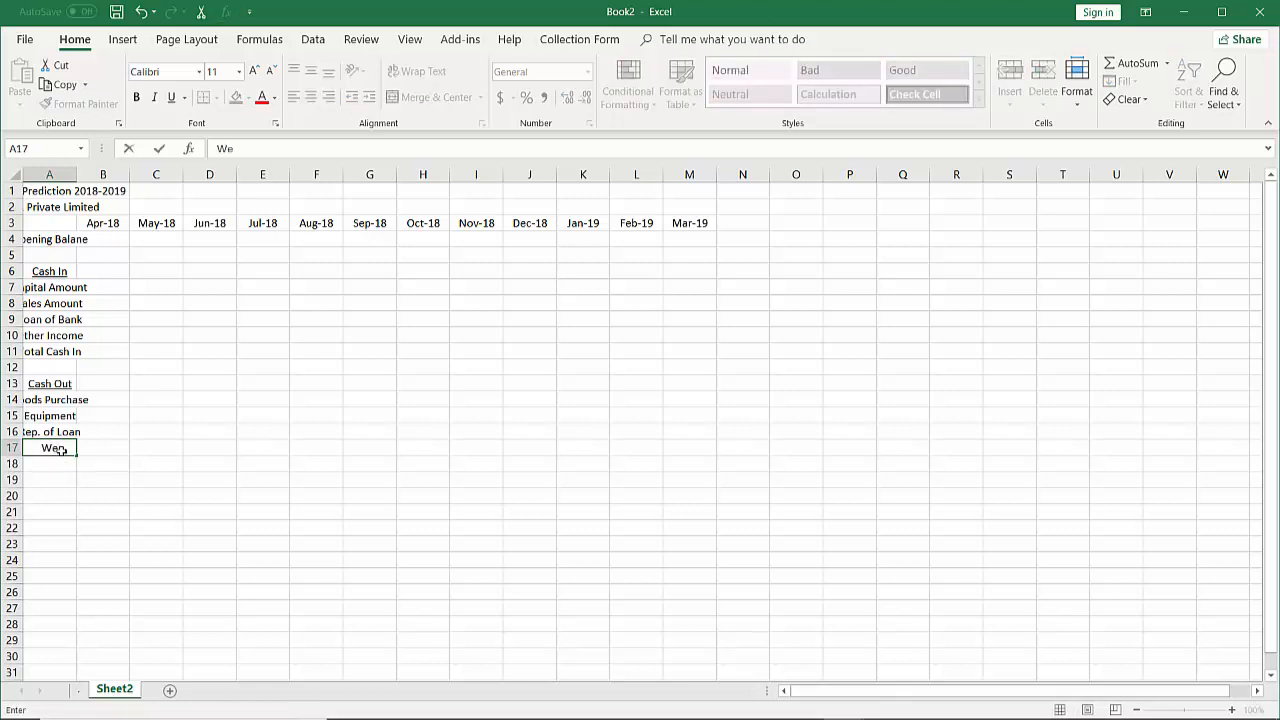
text(bsit)
text(e)
key(BackSpace)
key(BackSpace)
key(BackSpace)
key(BackSpace)
text(ho)
key(BackSpace)
key(BackSpace)
text(Hosting)
key(Return)
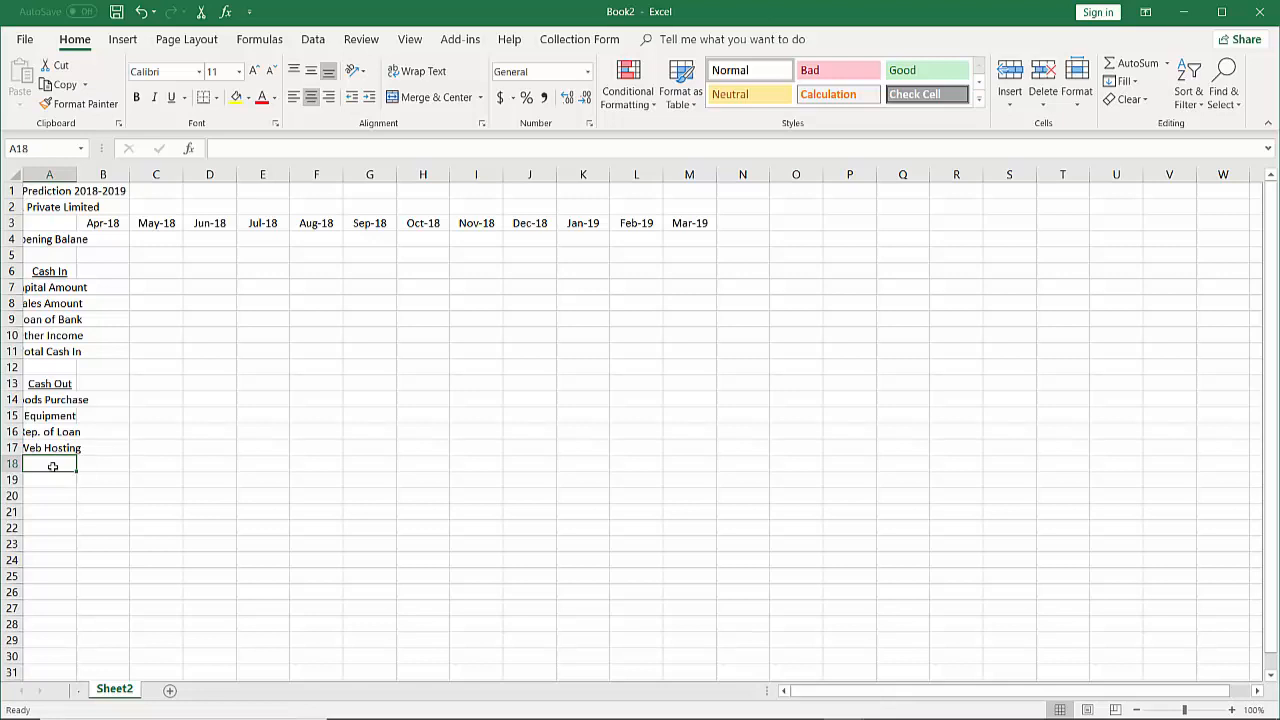
- Enter the cash-out row labels "Transportation" in A18 and "Marketing" in A19
text(T)
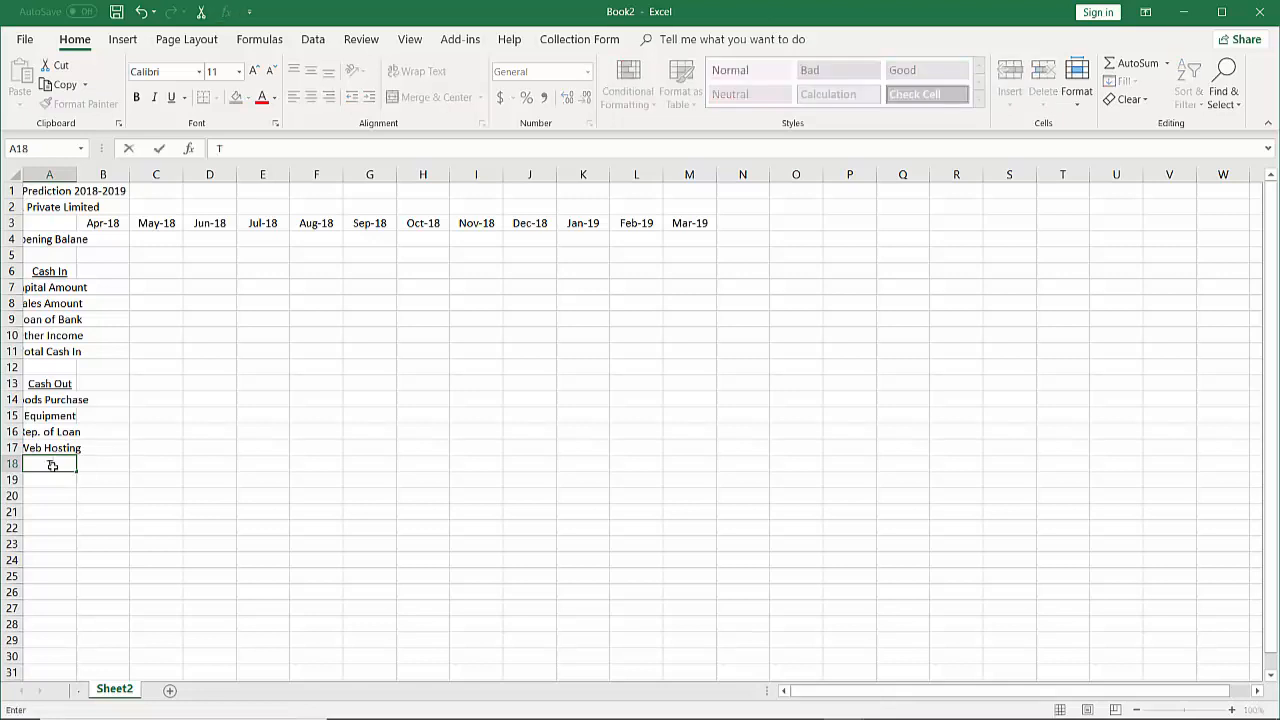
text(ransportation)
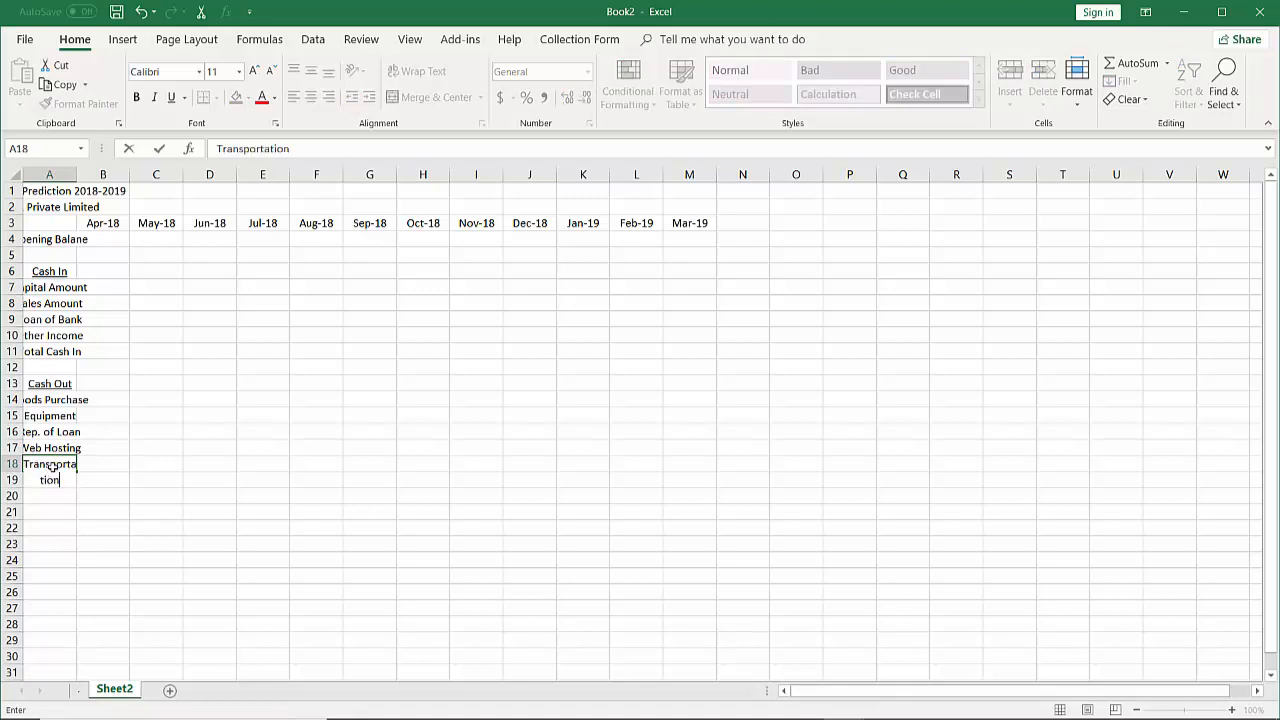
key(Return)
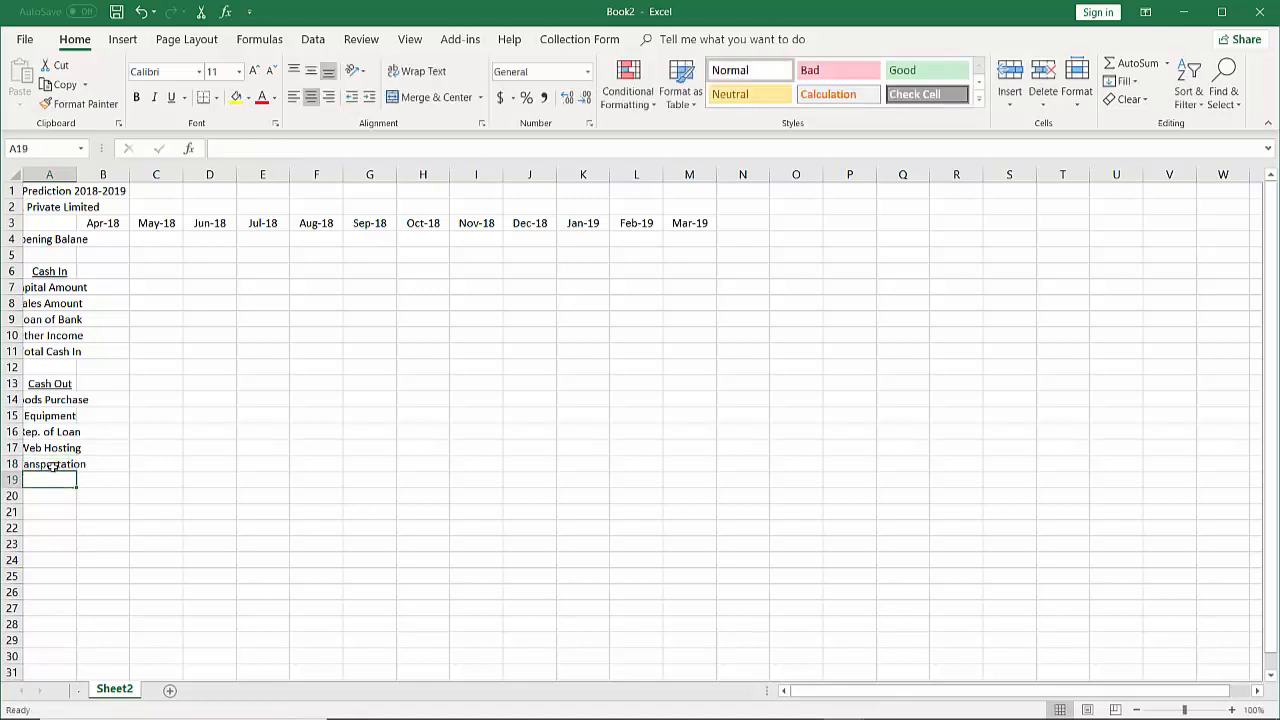
text(Mar)
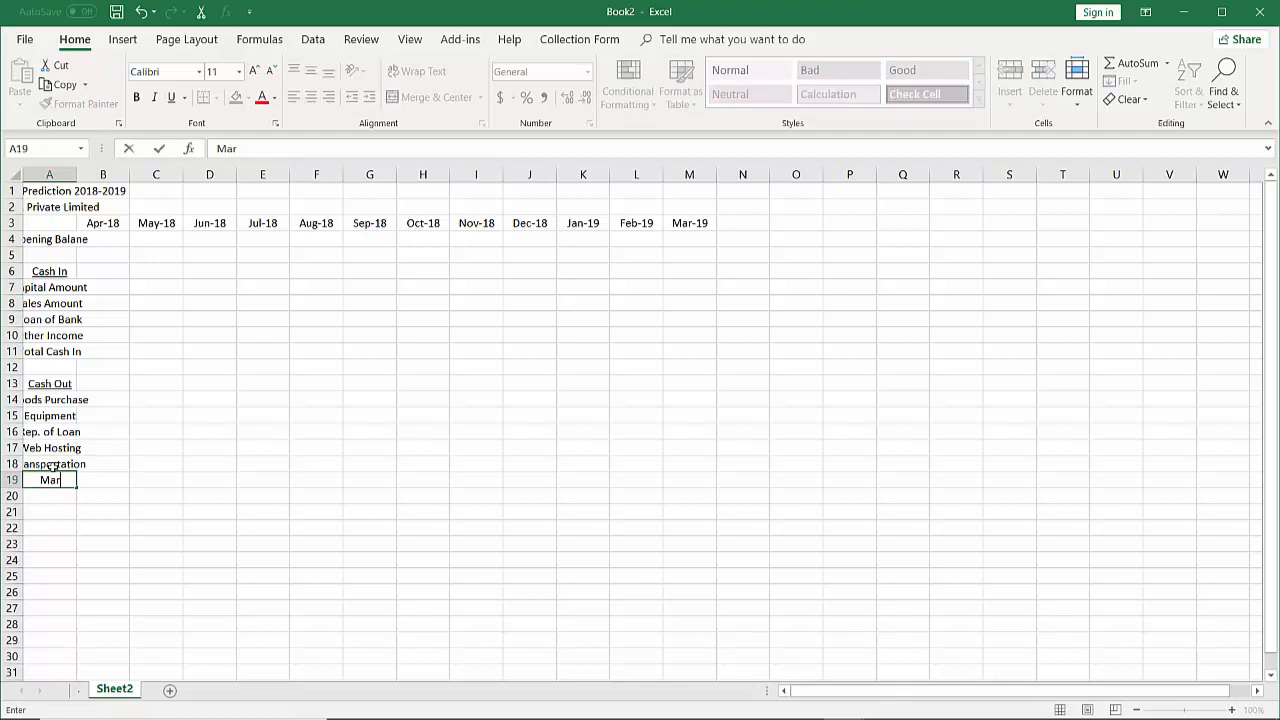
text(ketilln)
key(BackSpace)
key(BackSpace)
text(ng)
key(Return)
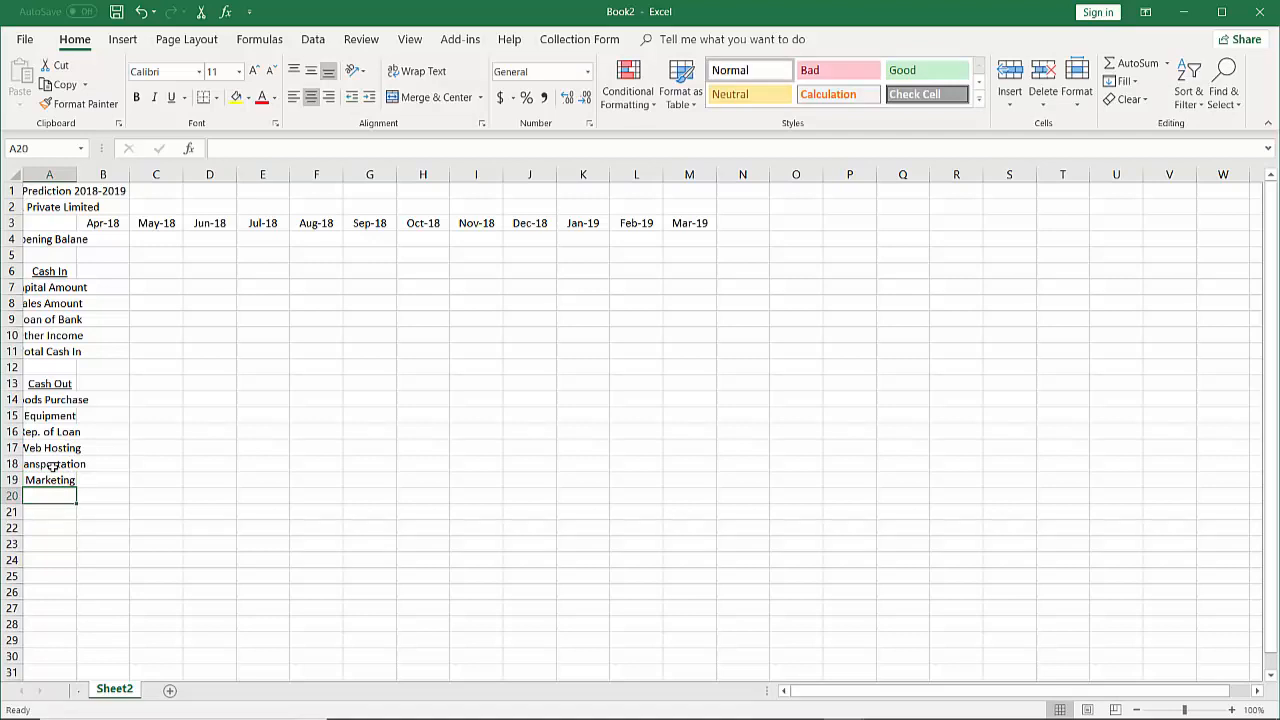
- Enter the cash-out row label "Stationery" in cell A20
text(Station)
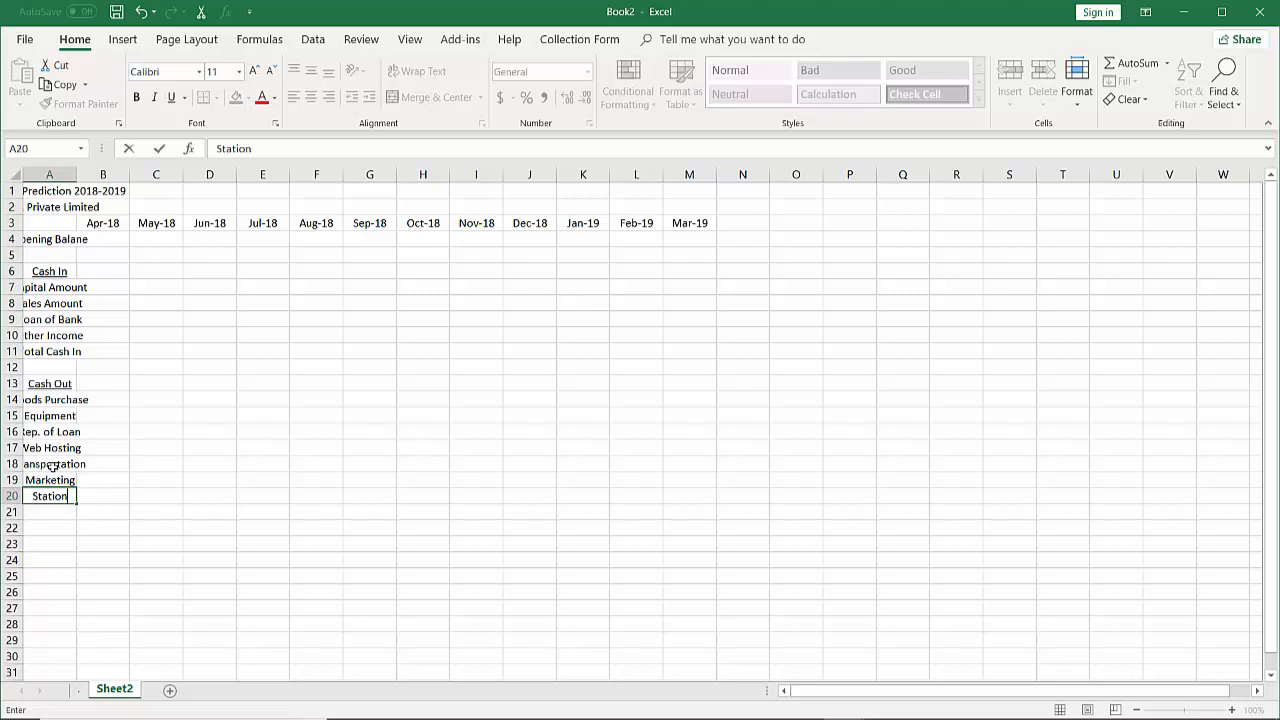
text(ery)
key(Return)
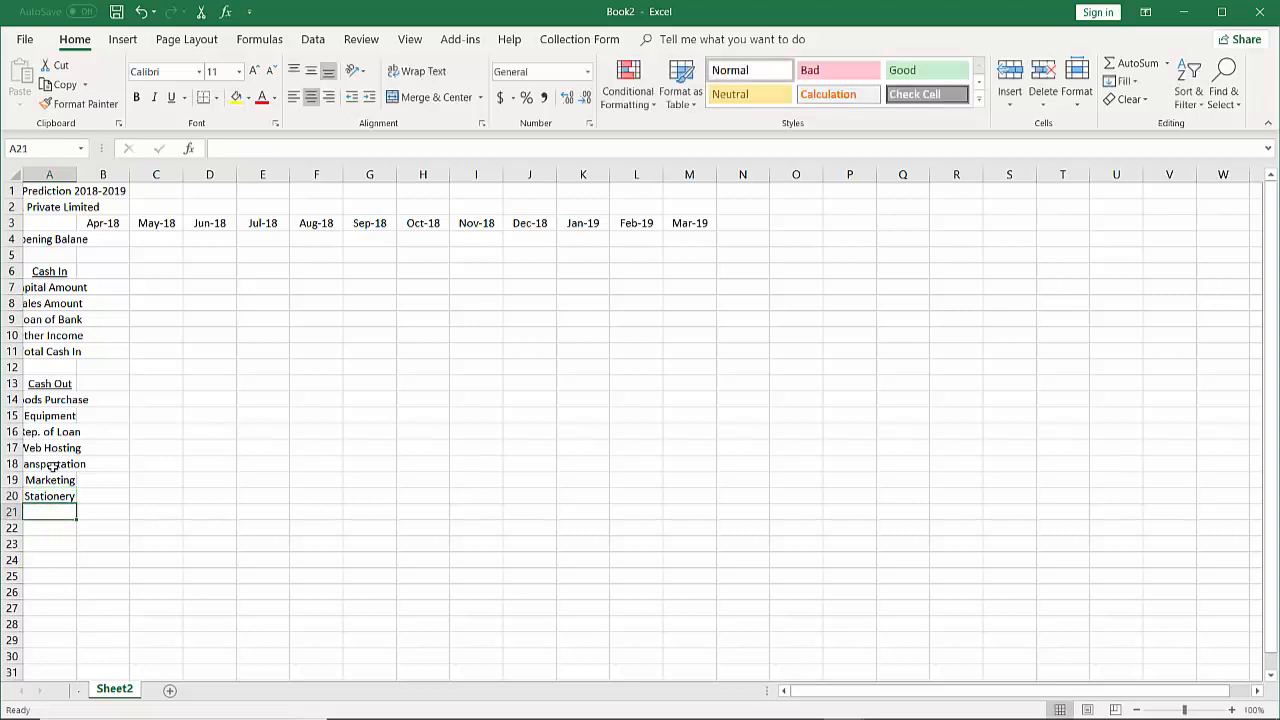
- Enter the row label "Total Cash Out" in cell A21
text(Total Cash)
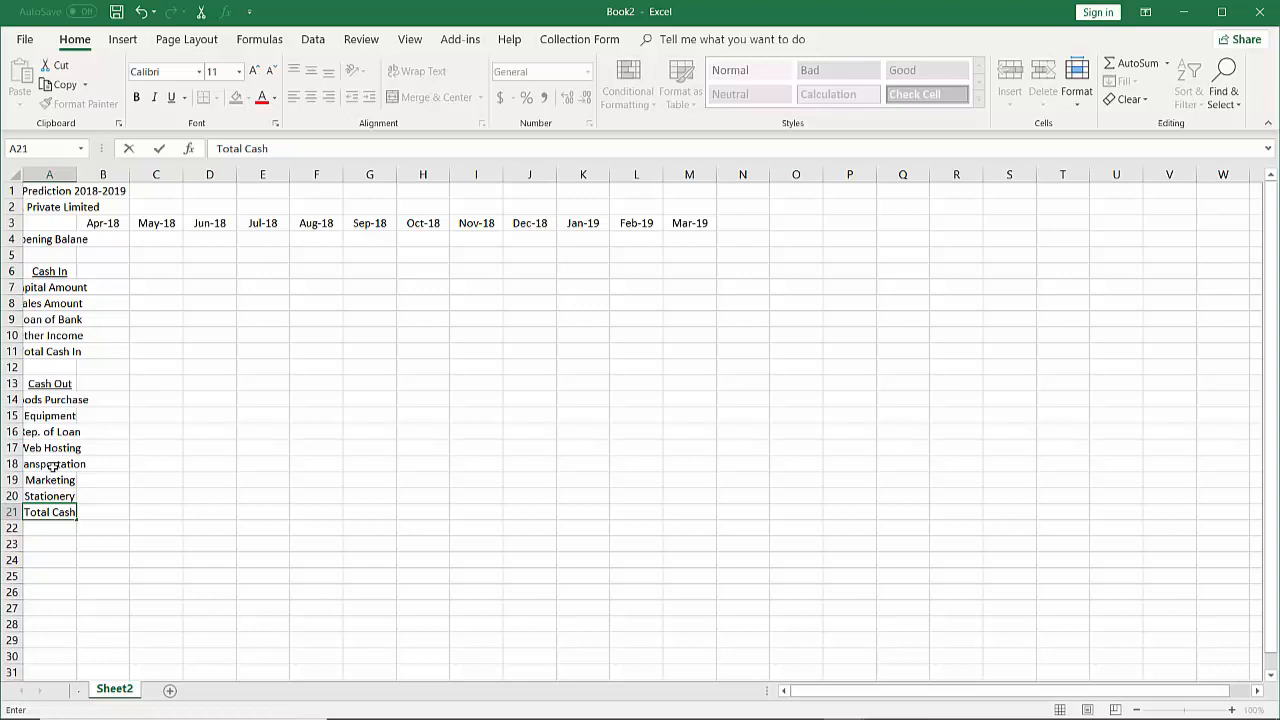
text( o)
key(BackSpace)
text(o)
key(BackSpace)
key(BackSpace)
text(Out)
key(Return)
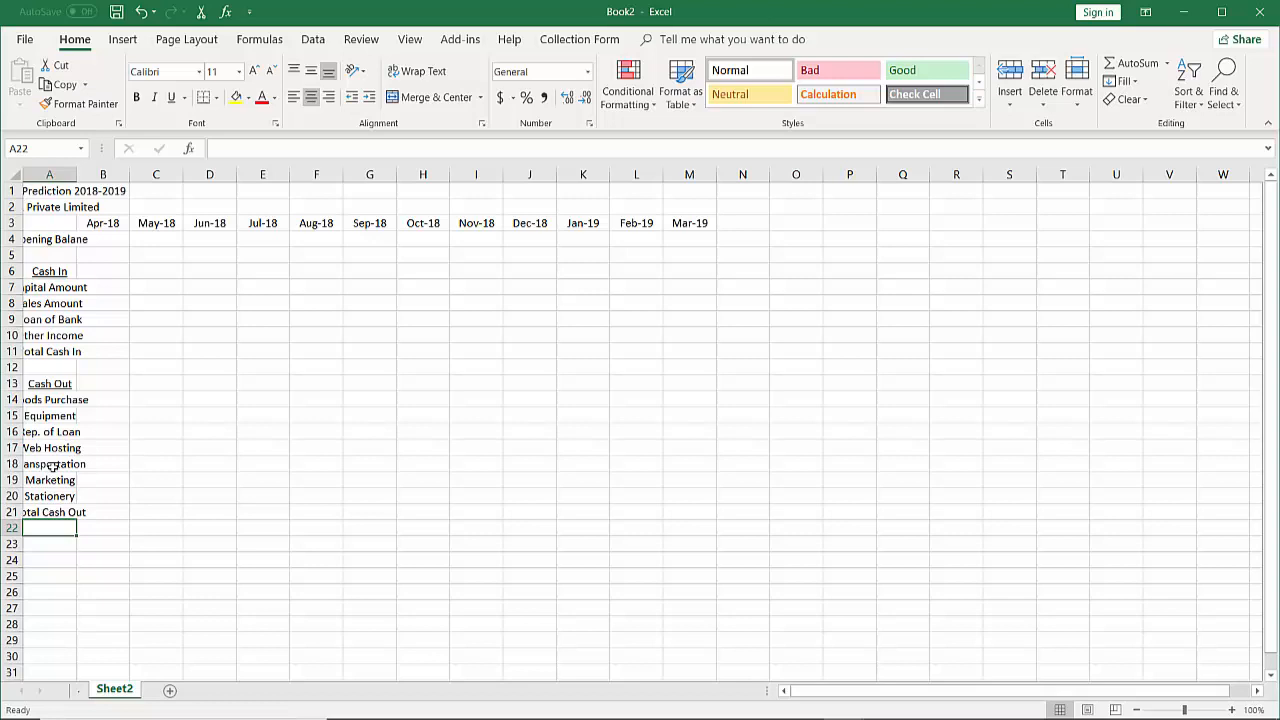
- Enter the row label "Closing Balance" in cell A23, leaving row 22 blank
key(Down)
text(Closing B)
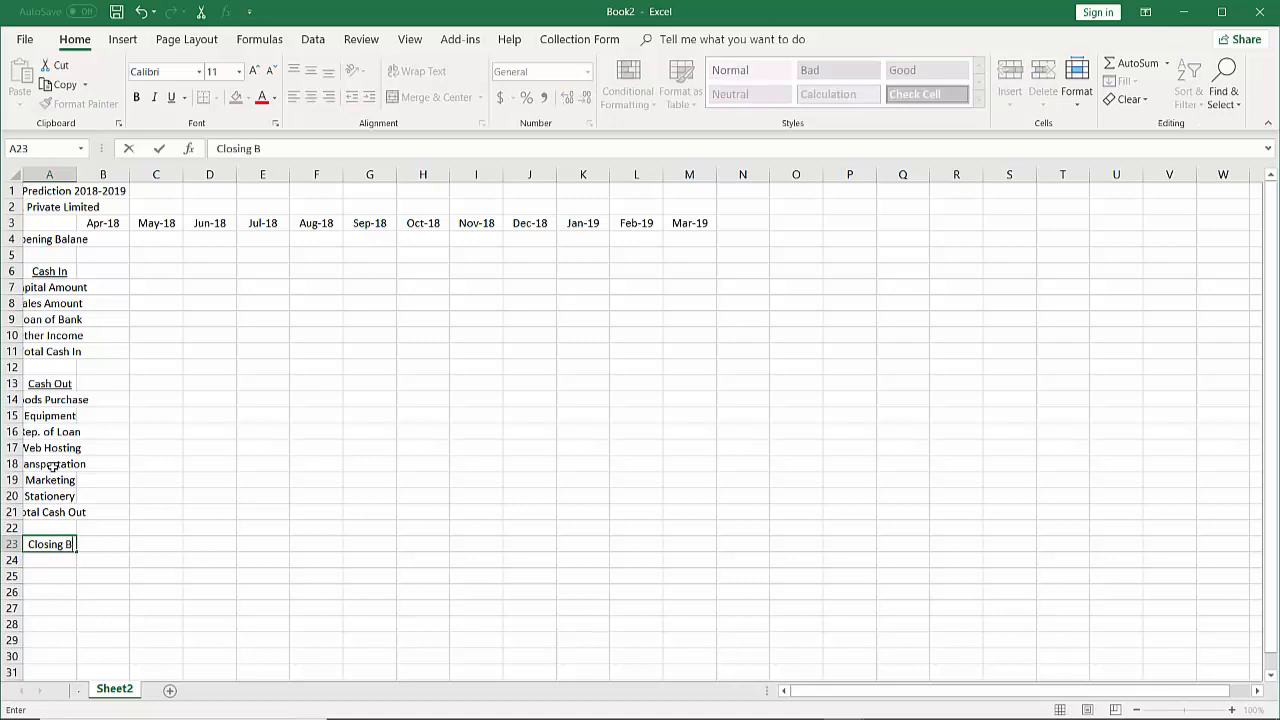
text(alance)
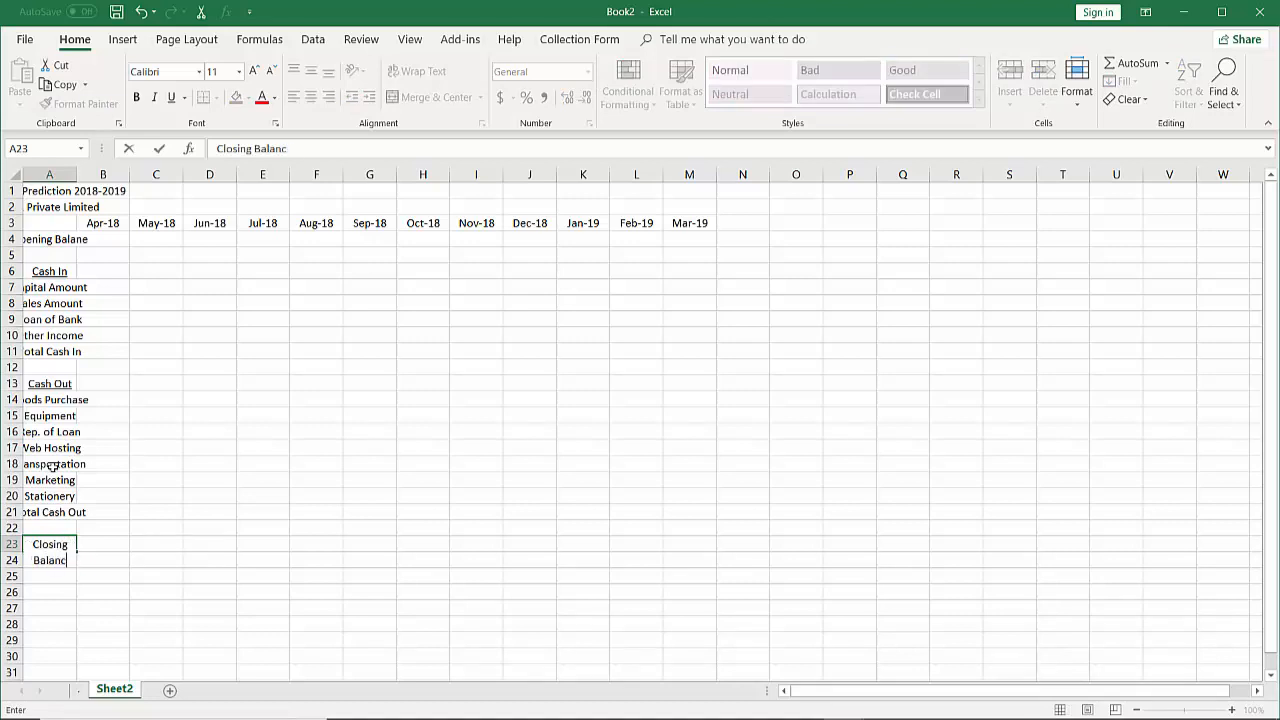
click(150, 287)
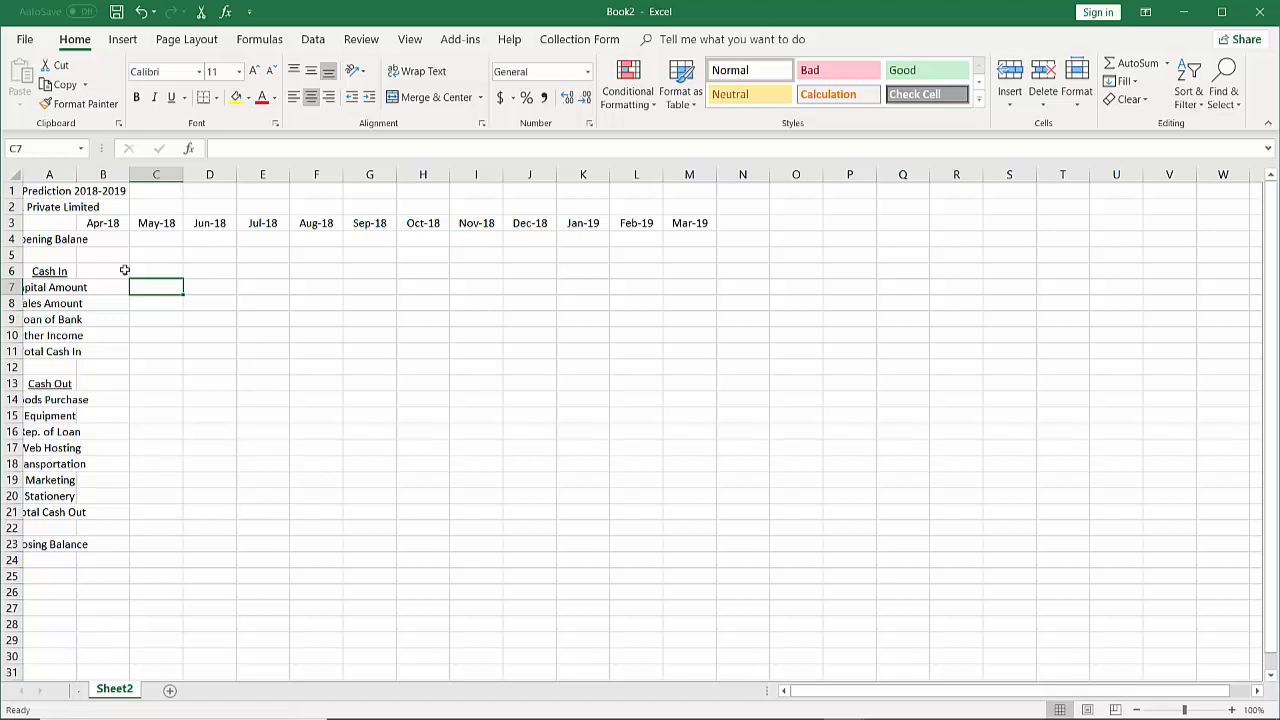
- Enter 0 as the Apr-18 opening balance in cell B4
click(122, 251)
click(120, 241)
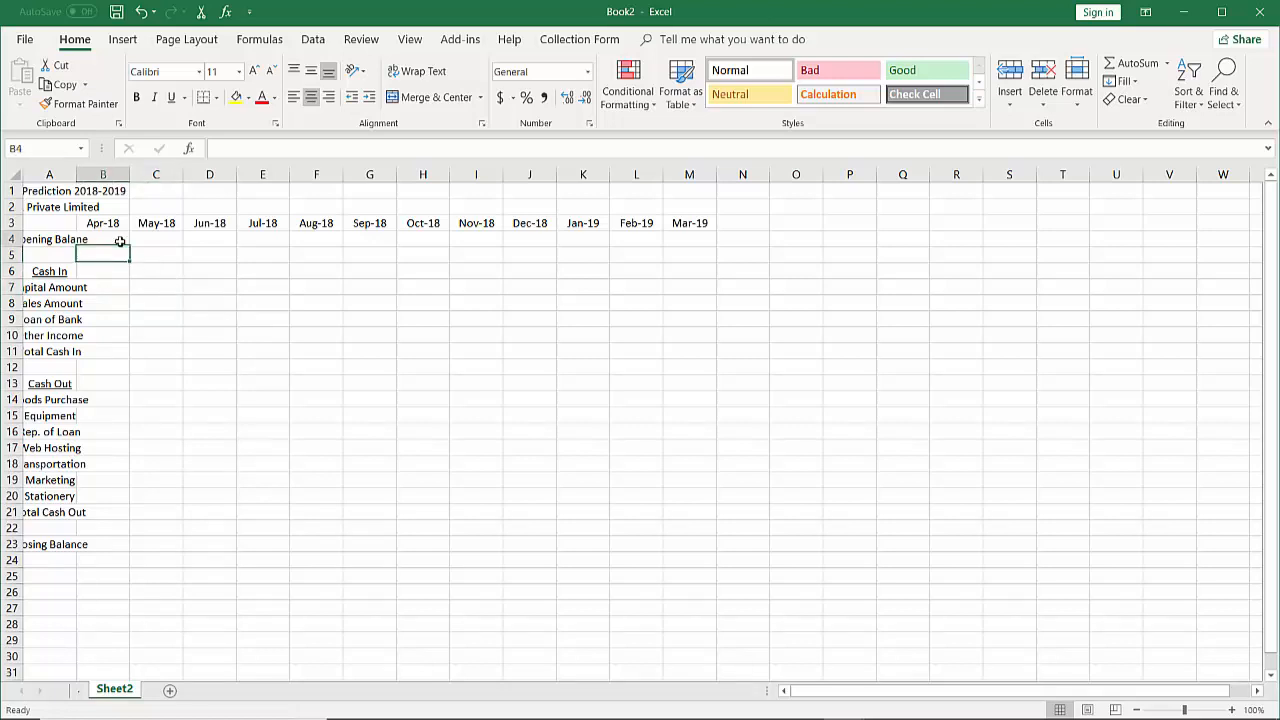
text(0)
- Enter 0 individually as the opening balance for May-18 through Sep-18 in cells C4 to G4
click(152, 240)
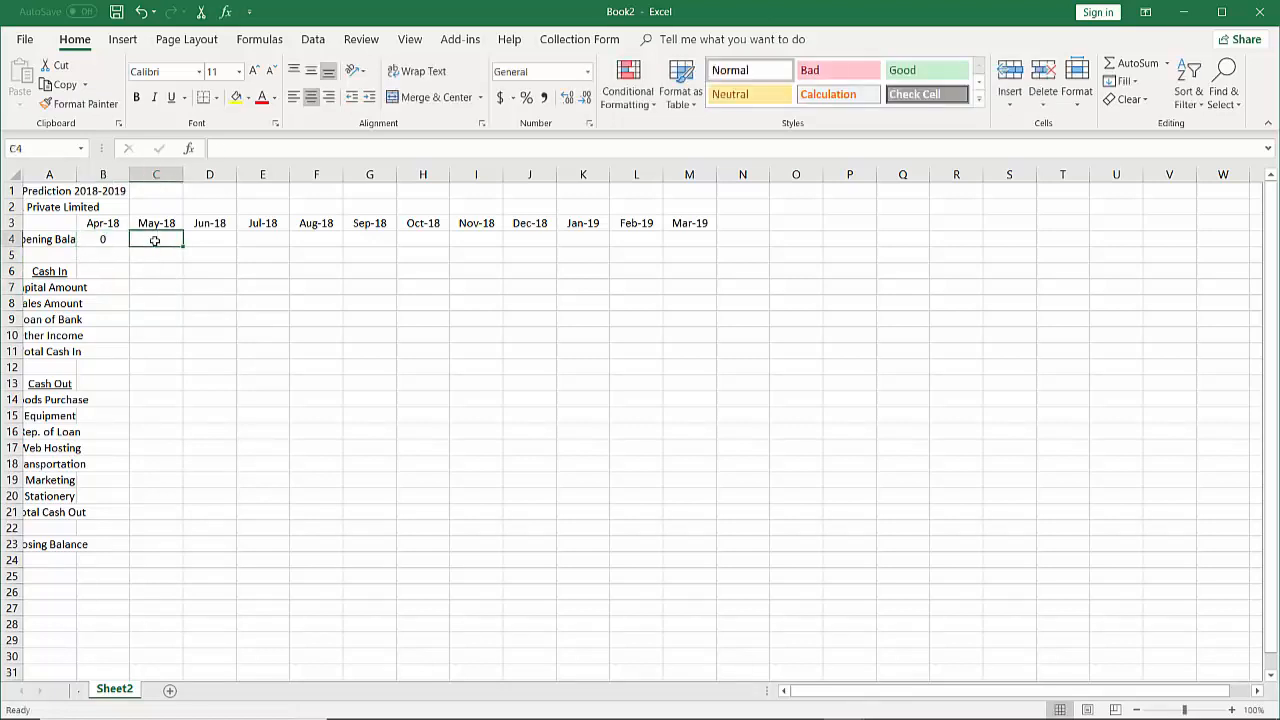
text(0)
click(203, 241)
text(0)
click(258, 238)
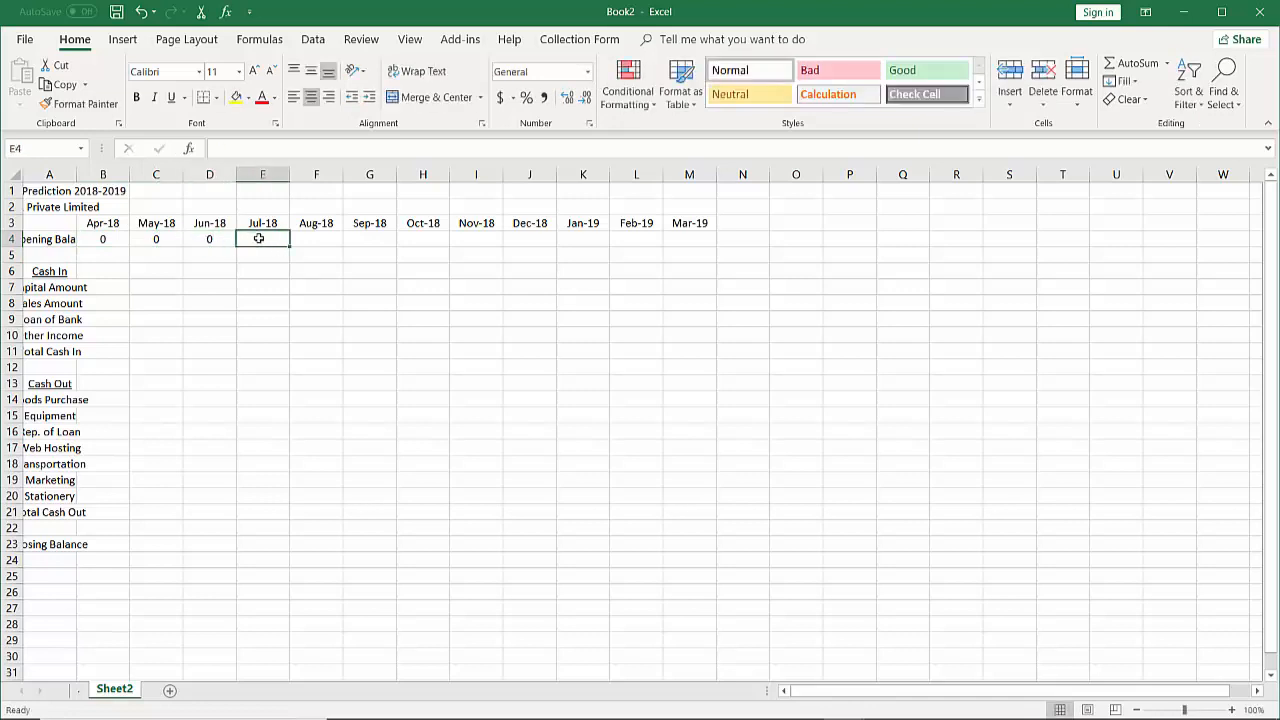
text(0)
click(302, 240)
text(0)
click(386, 242)
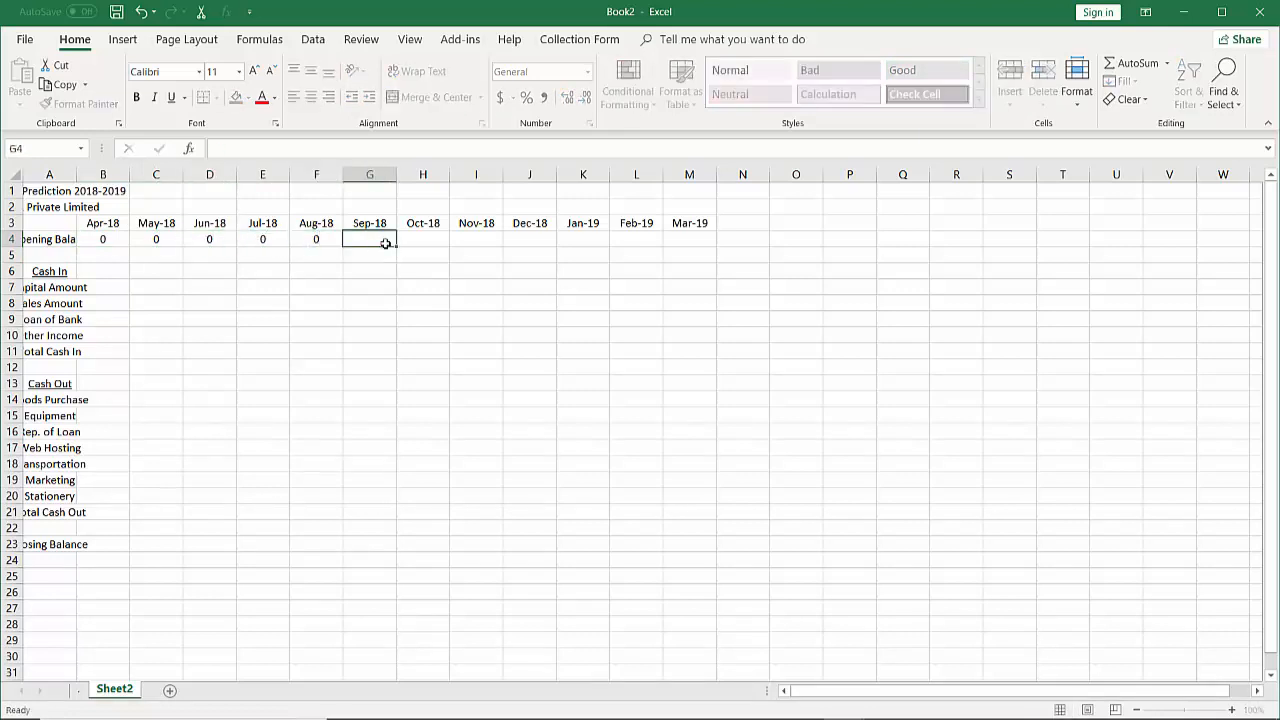
text(0)
click(410, 240)
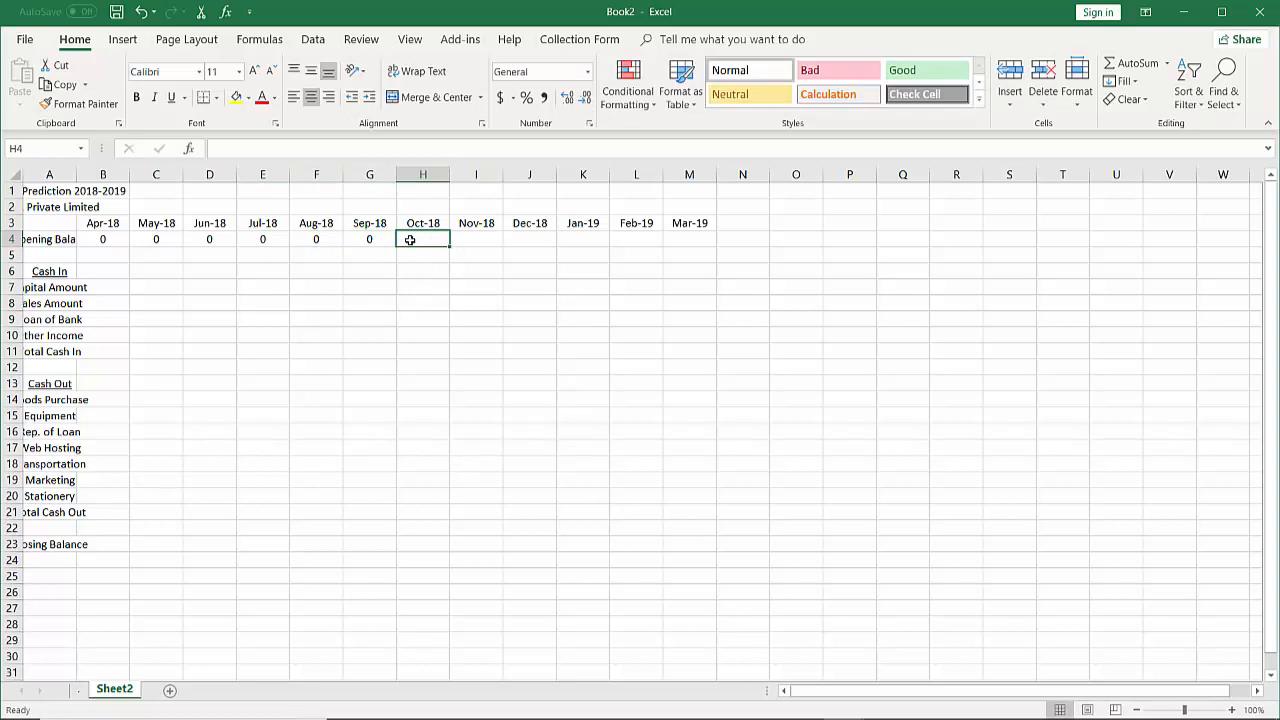
- Undo the individually entered opening balances in cells C4 to G4
key(ctrl+z)
key(ctrl+z)
key(ctrl+z)
key(ctrl+z)
key(ctrl+z)
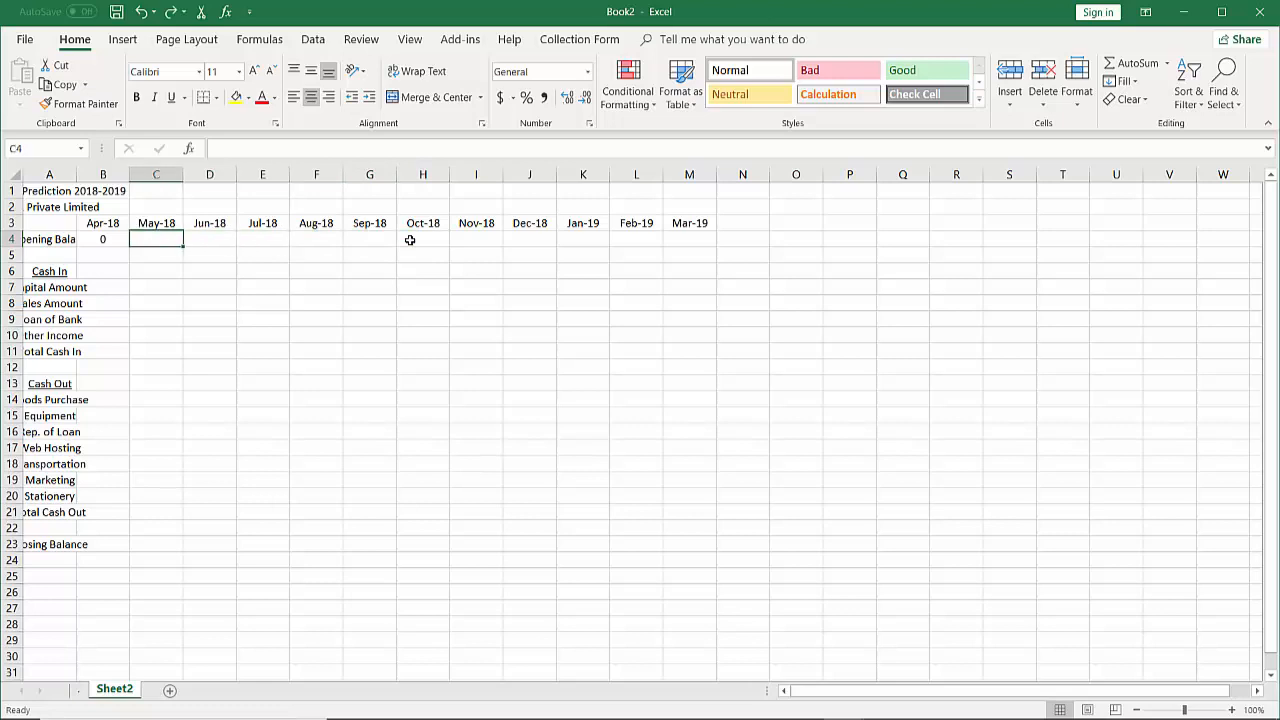
- Fill the Apr-18 opening balance from B4 across to Mar-19 in M4
click(115, 238)
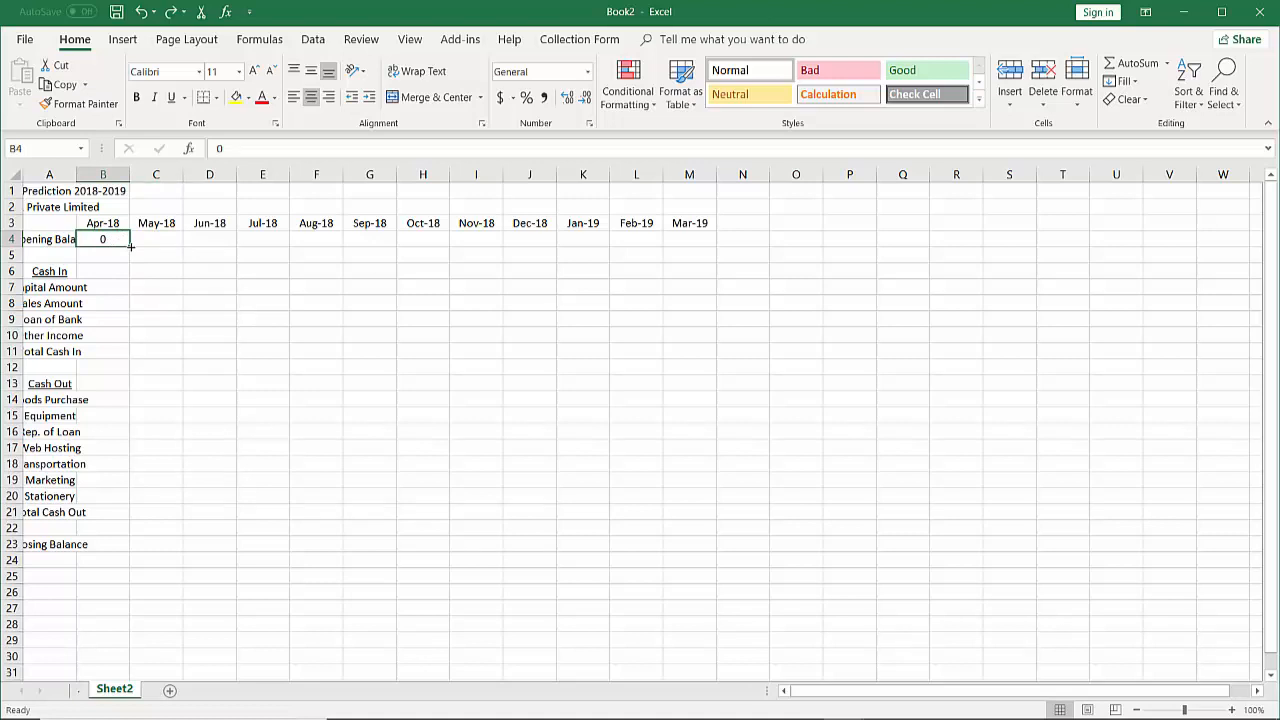
drag(130, 245, 692, 252)
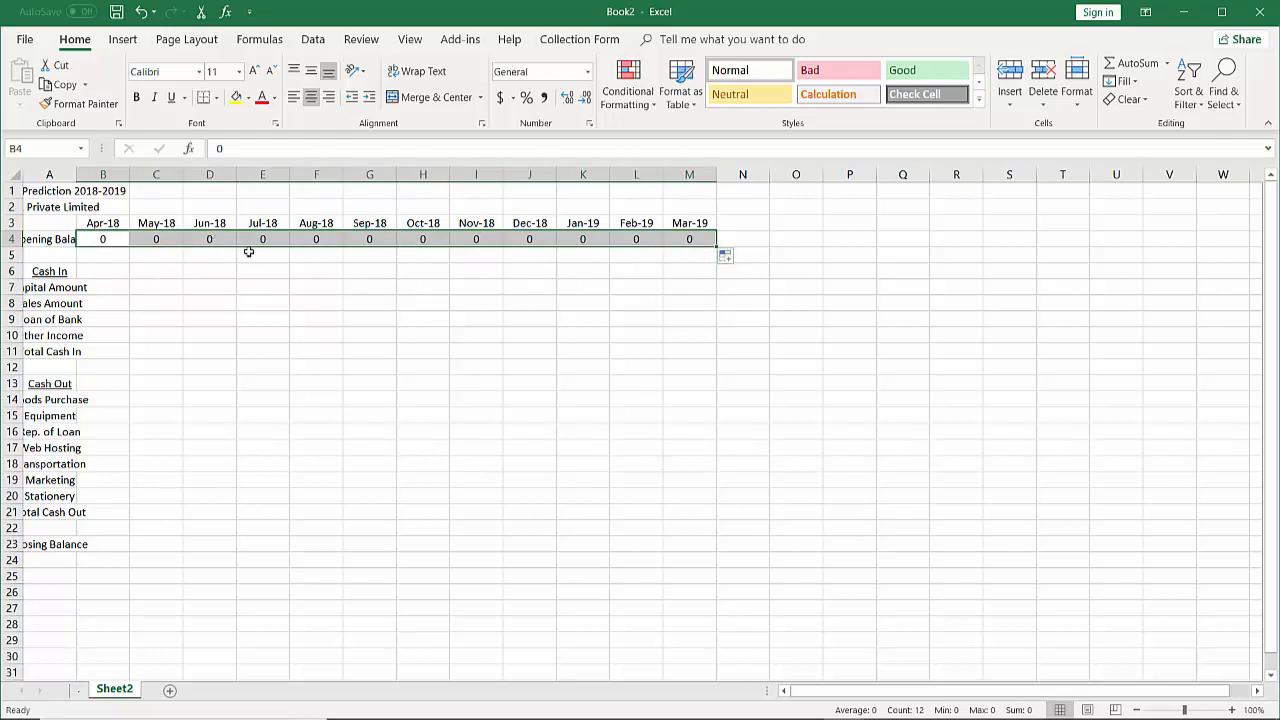
- Enter 10000 as the Apr-18 capital amount in cell B7
click(113, 290)
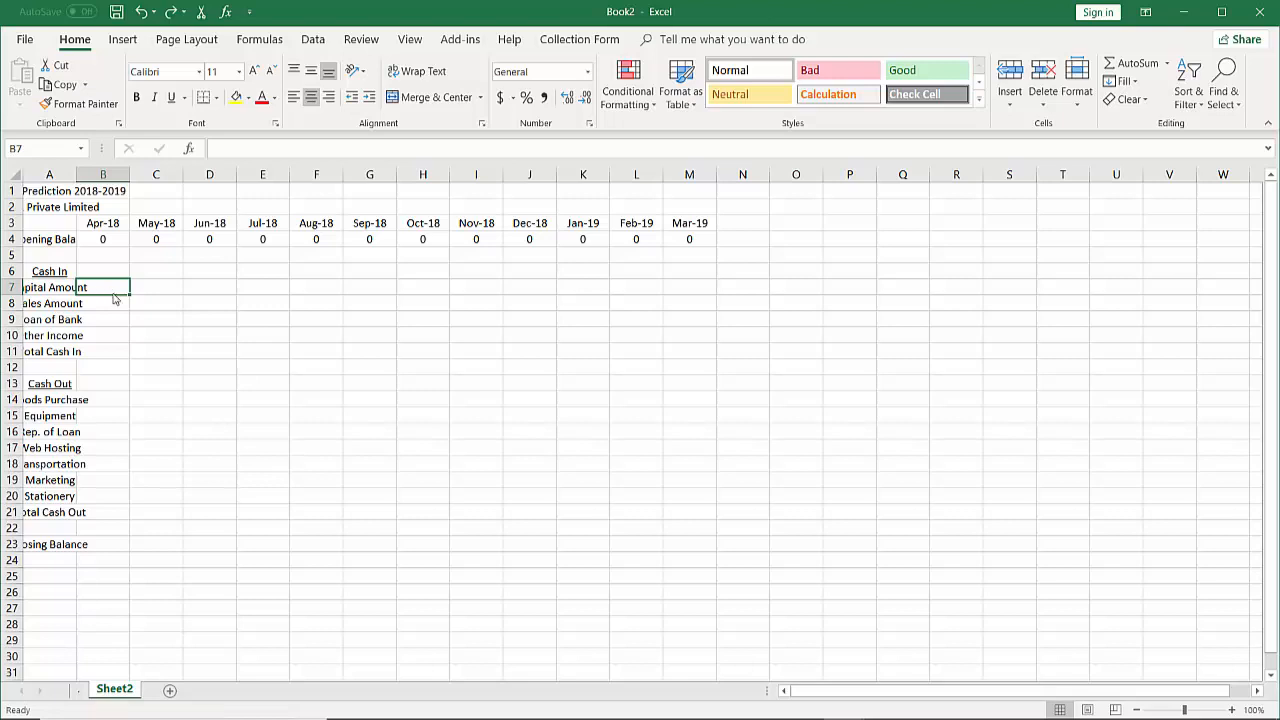
text(10)
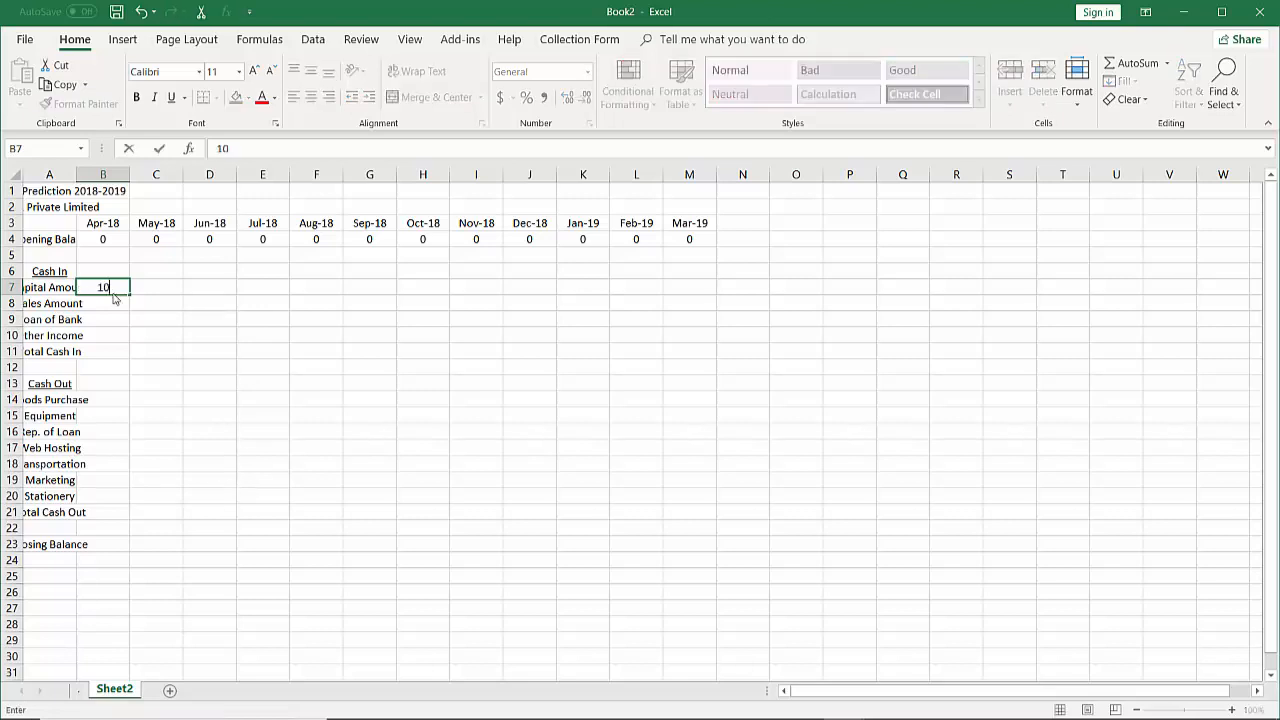
text(000)
- Enter a capital amount of 2000 in C7 and D7, and fill it from D7 across to Mar-19 in M7
click(162, 287)
text(2)
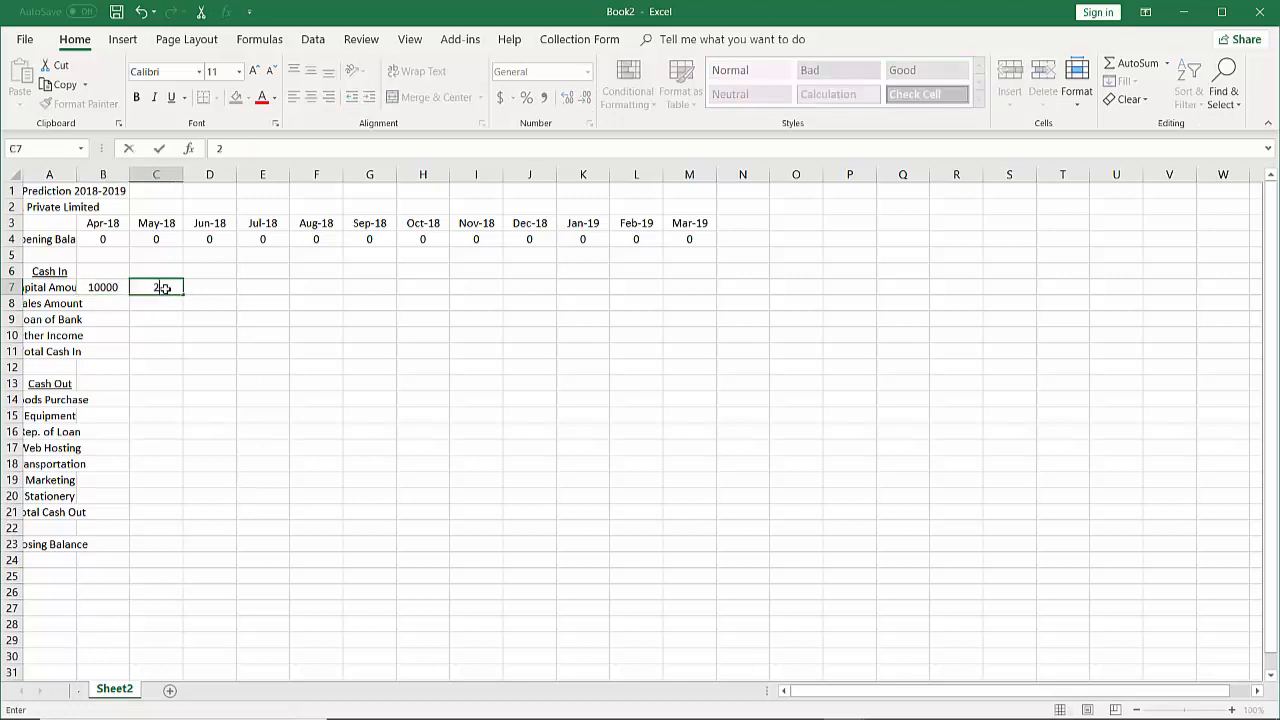
text(000)
click(227, 285)
text(2000)
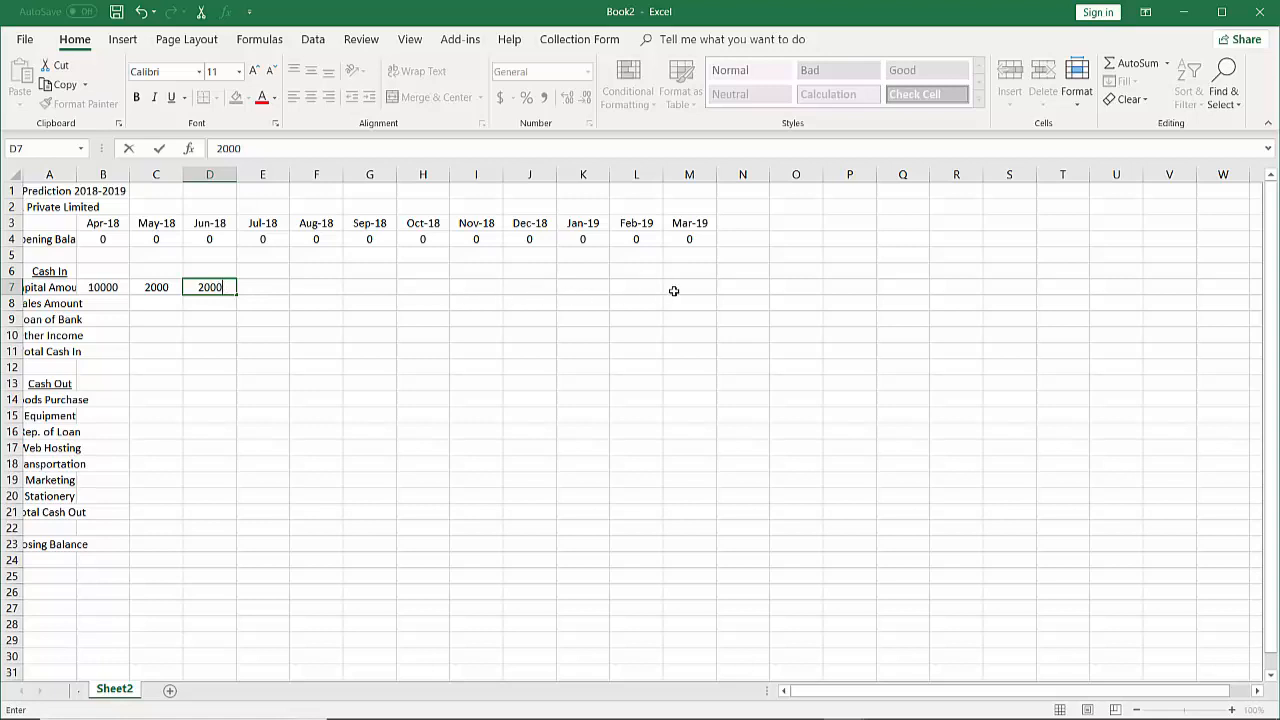
drag(237, 293, 697, 288)
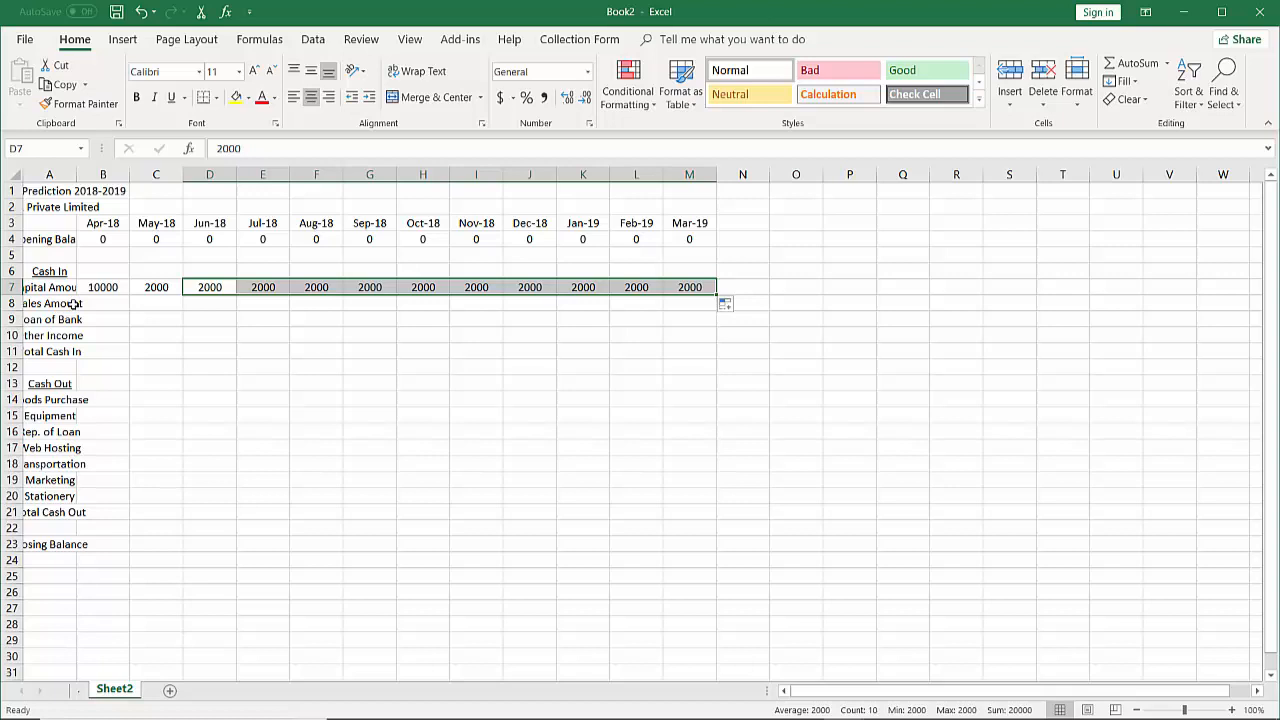
- Enter a sales amount of 300 for each month from Jun-18 to Aug-18 in cells D8 to F8
click(200, 309)
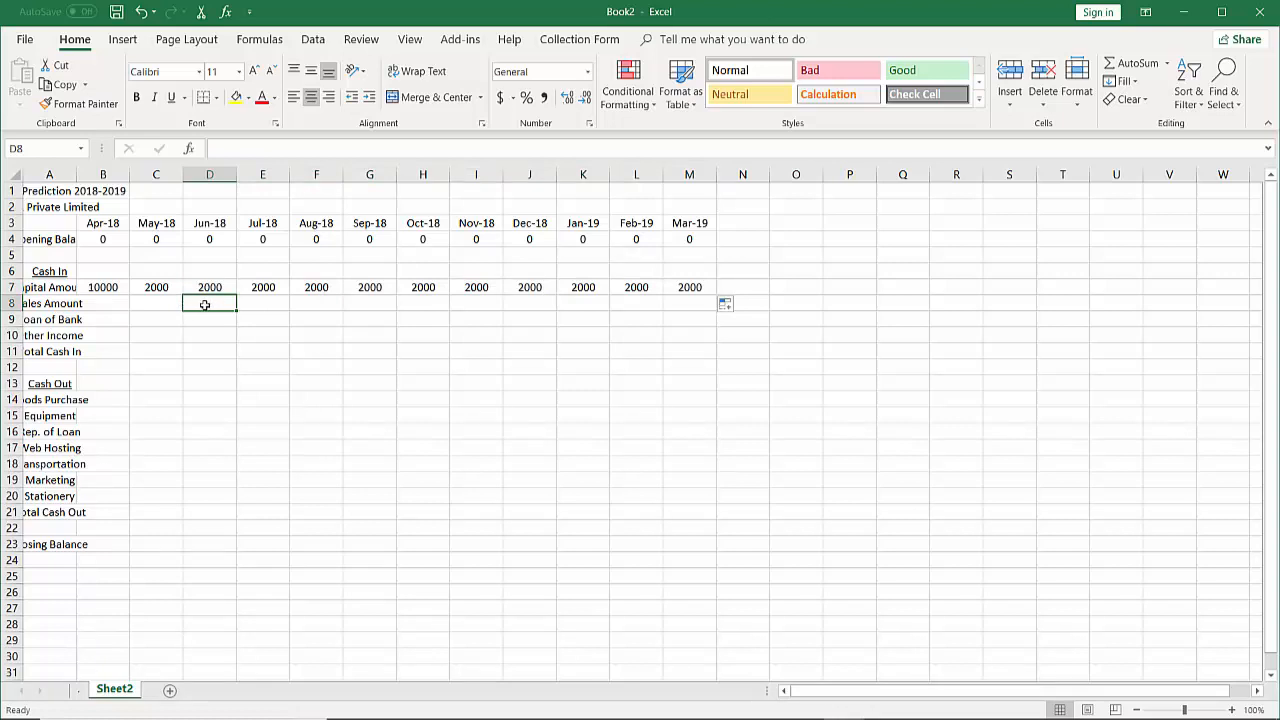
text(300)
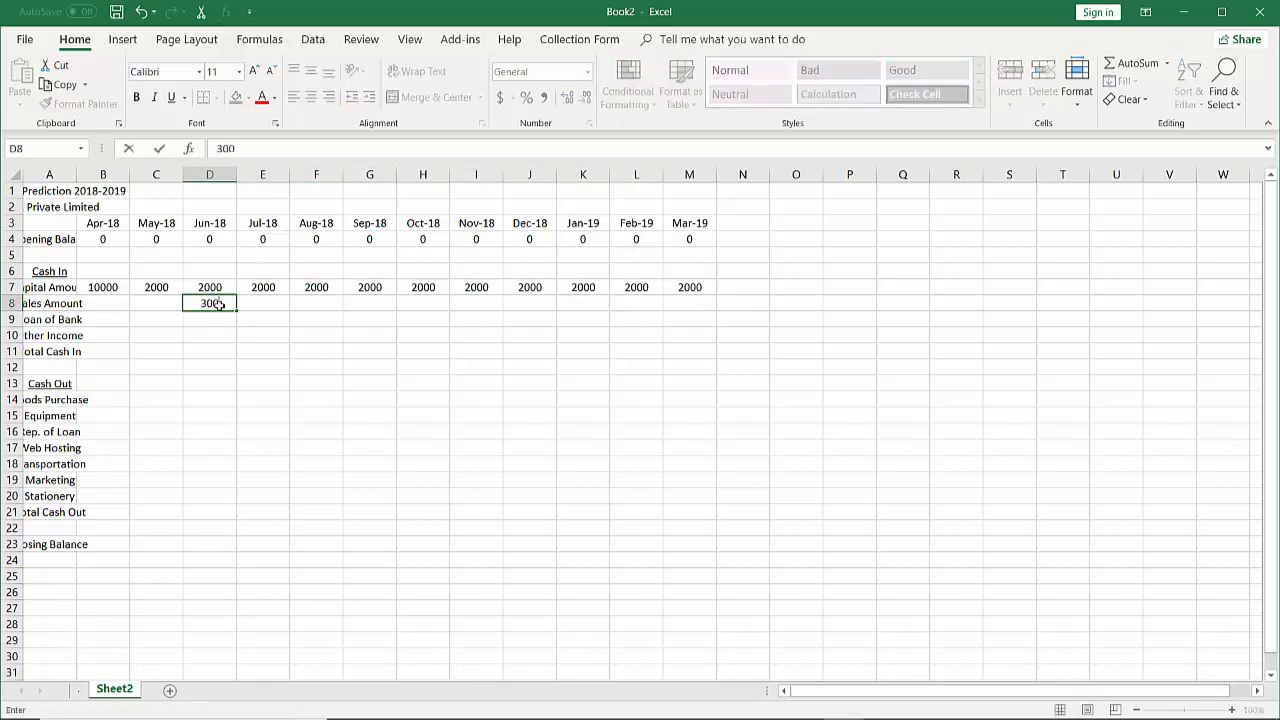
click(276, 304)
text(300)
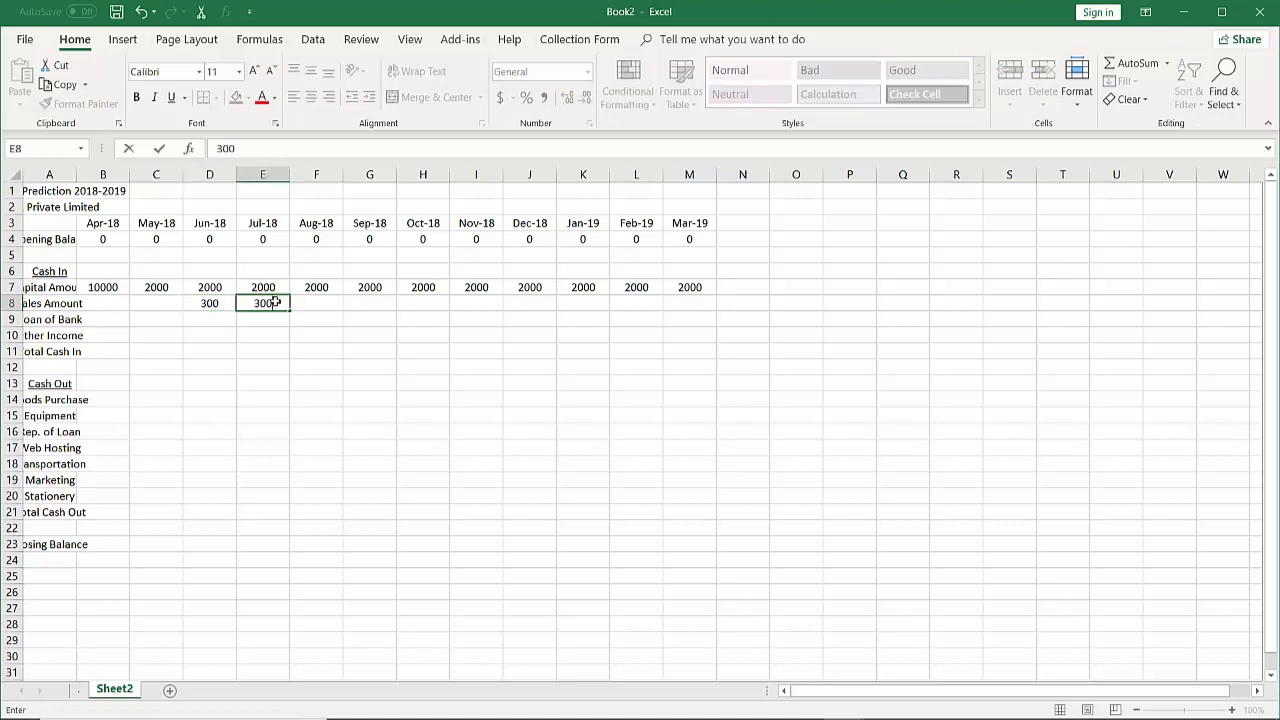
click(332, 302)
text(300)
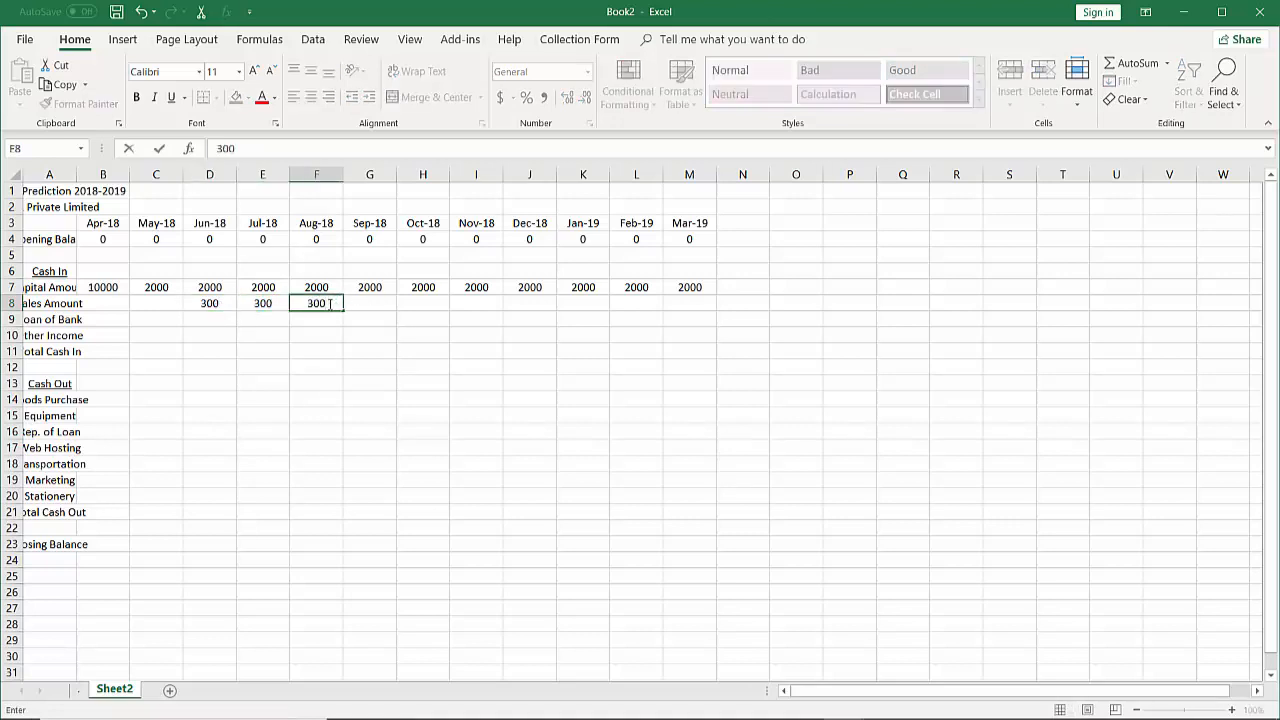
- Enter a sales amount of 200 for Sep-18 and Oct-18 in cells G8 and H8
click(364, 304)
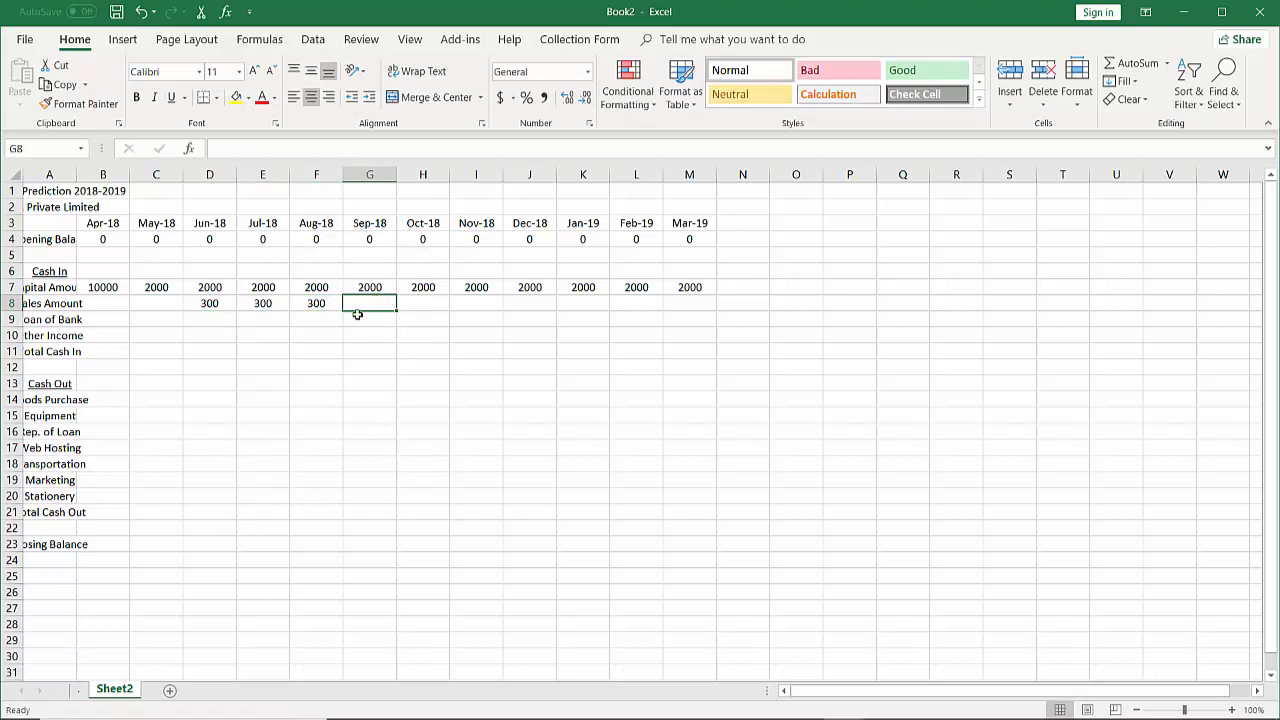
text(200)
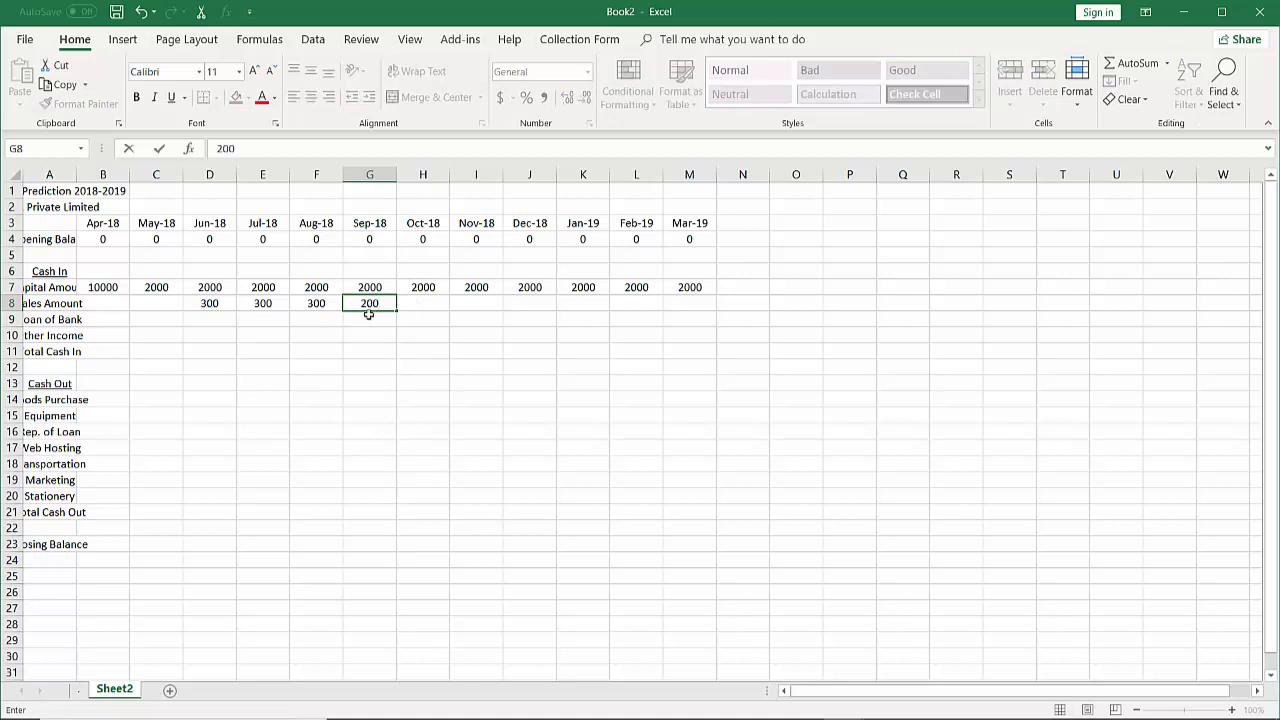
click(423, 306)
text(00)
key(BackSpace)
key(BackSpace)
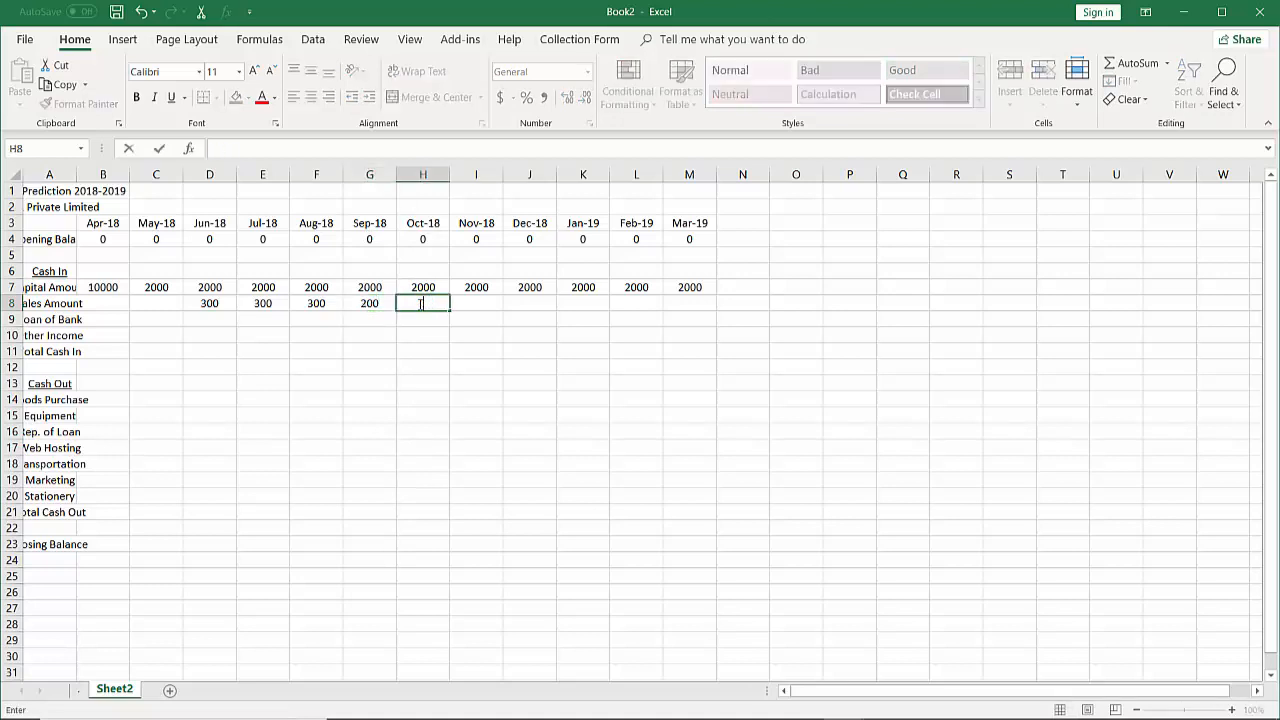
text(200)
- Enter a sales amount of 400 for each month from Nov-18 to Feb-19 in cells I8 to L8
click(463, 306)
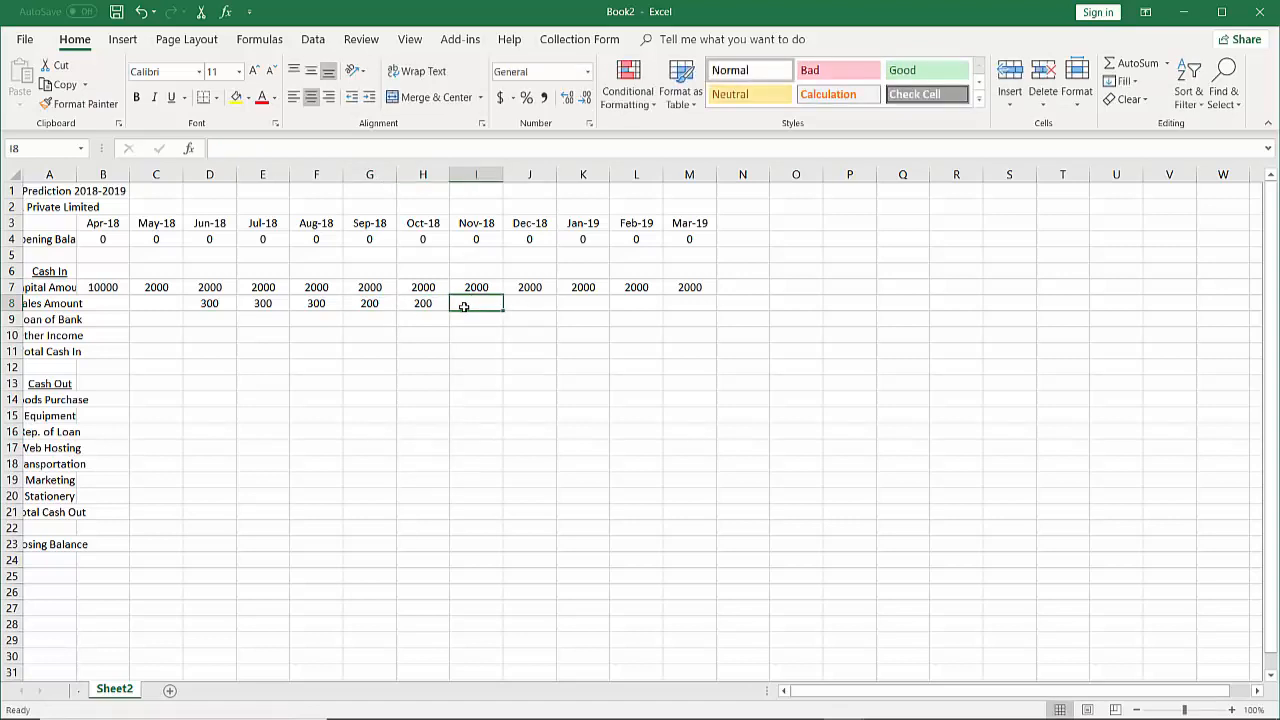
text(400)
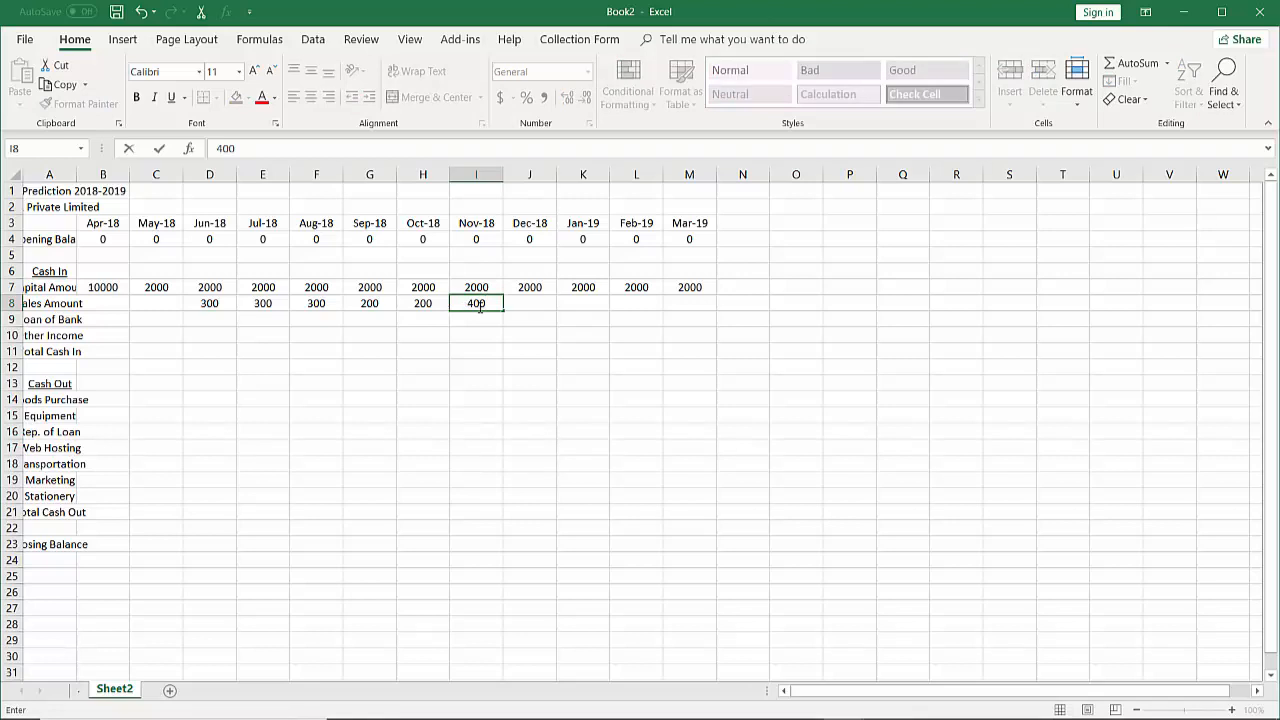
click(531, 303)
text(400)
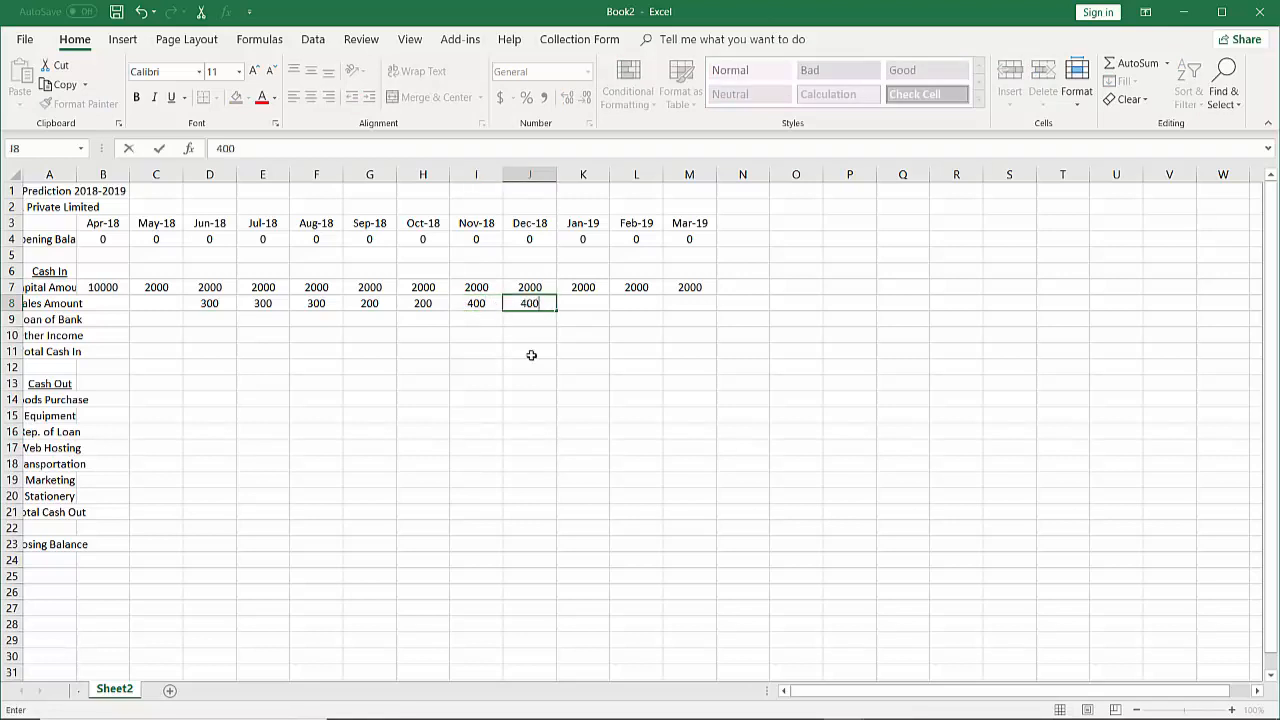
click(588, 303)
text(400)
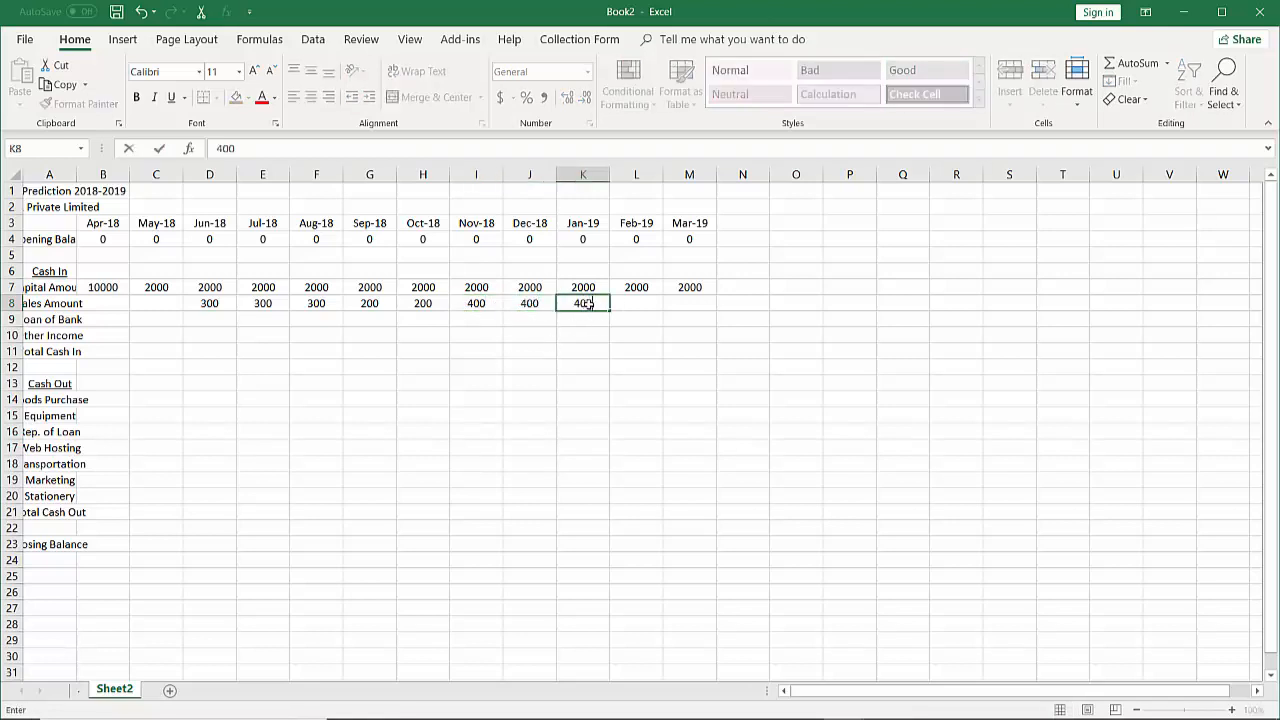
click(651, 304)
text(400)
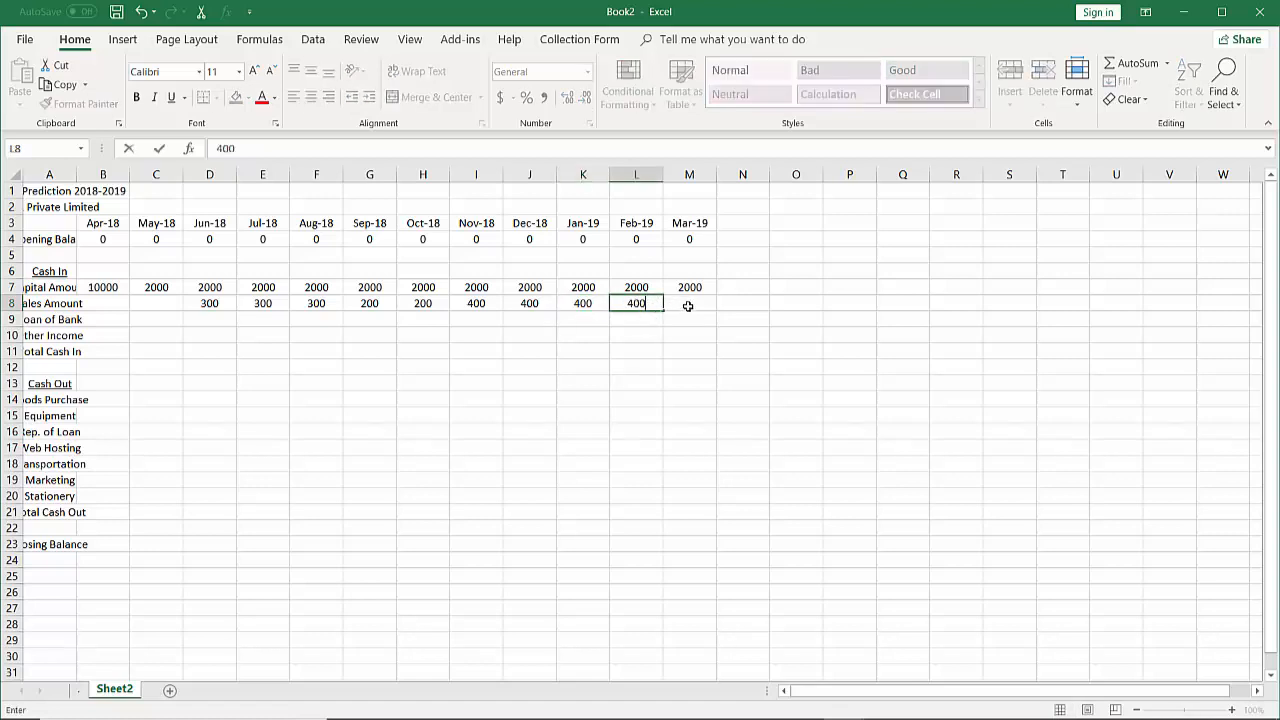
- Enter 300 as the Mar-19 sales amount in cell M8
click(688, 305)
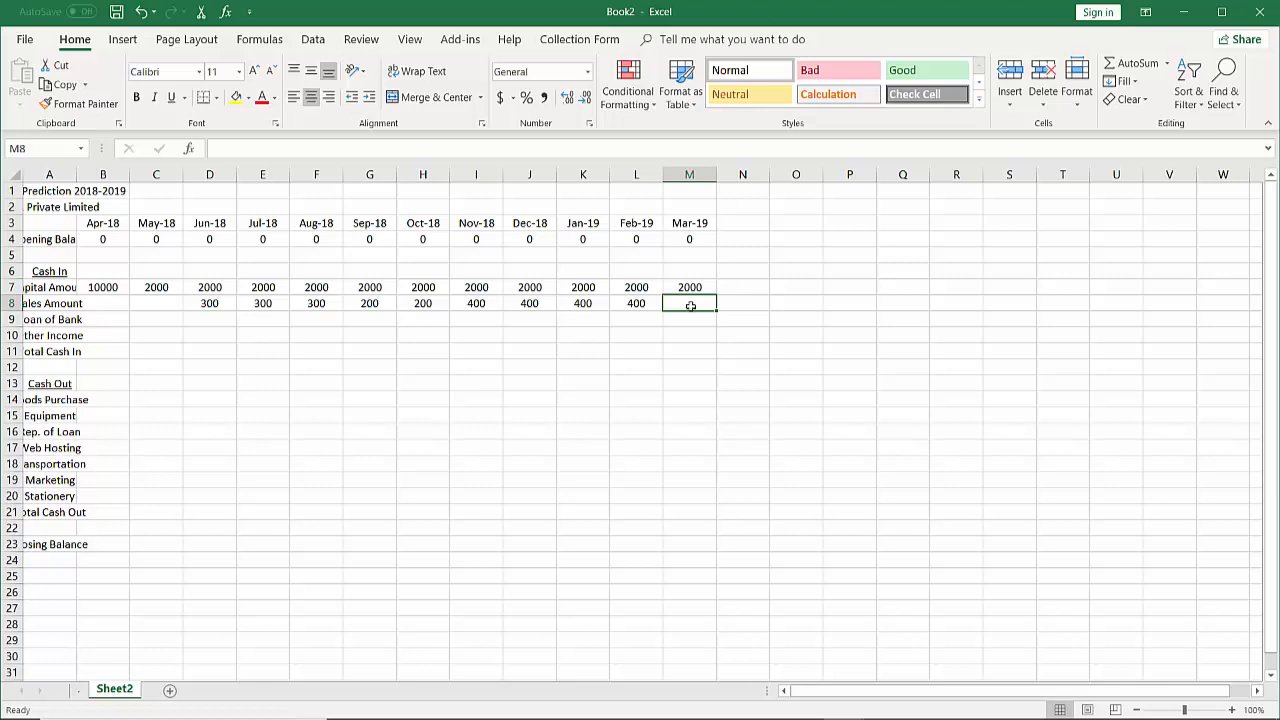
text(300)
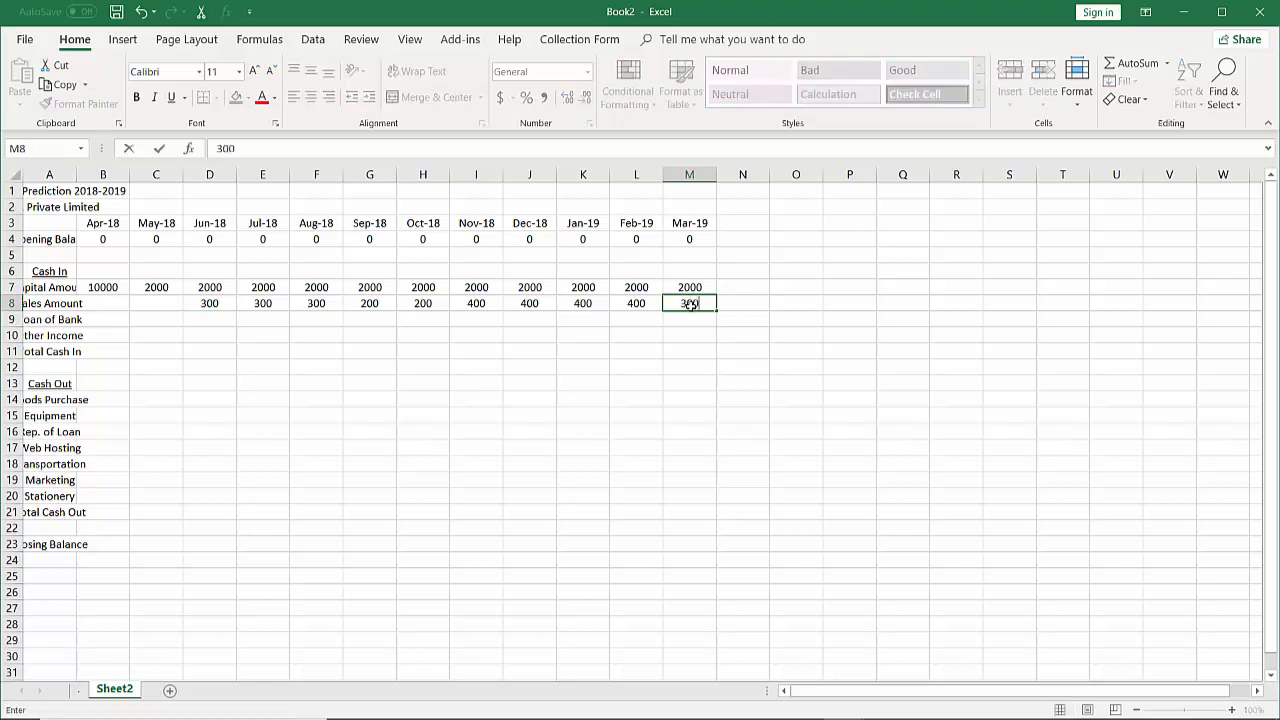
click(797, 316)
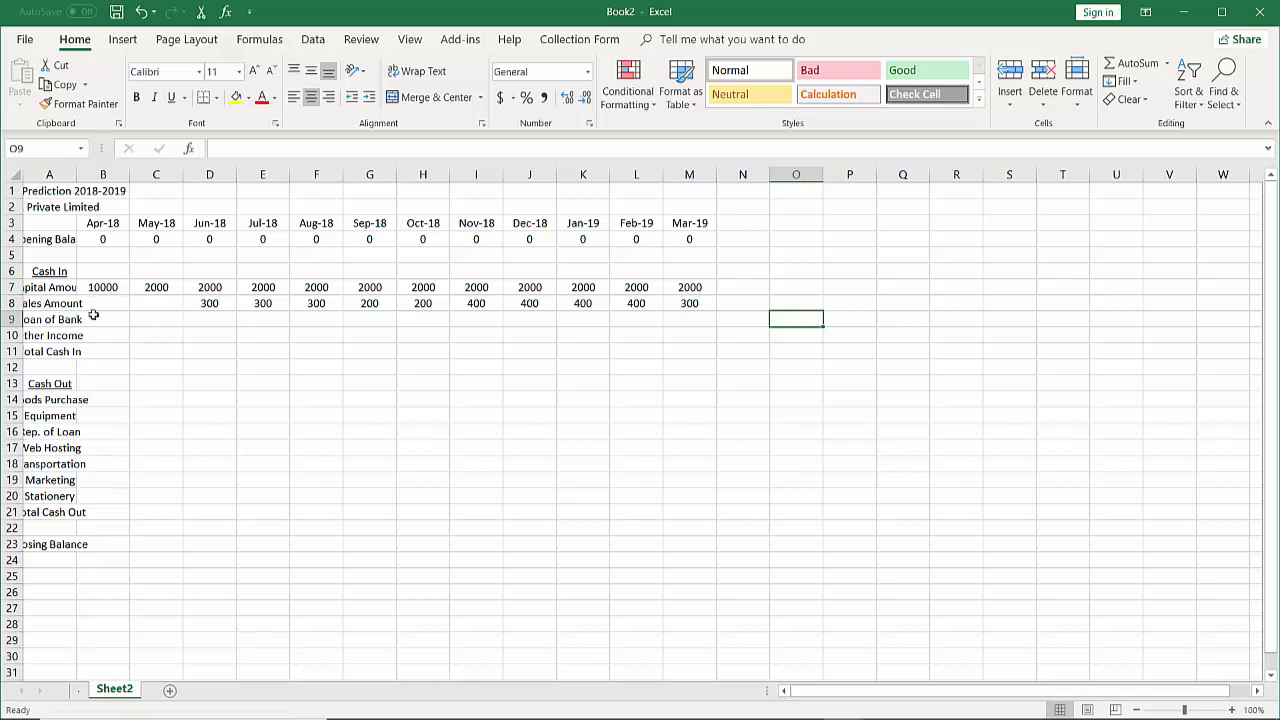
- Enter a sales amount of 0 for Apr-18 and May-18 in cells B8 and C8
click(112, 307)
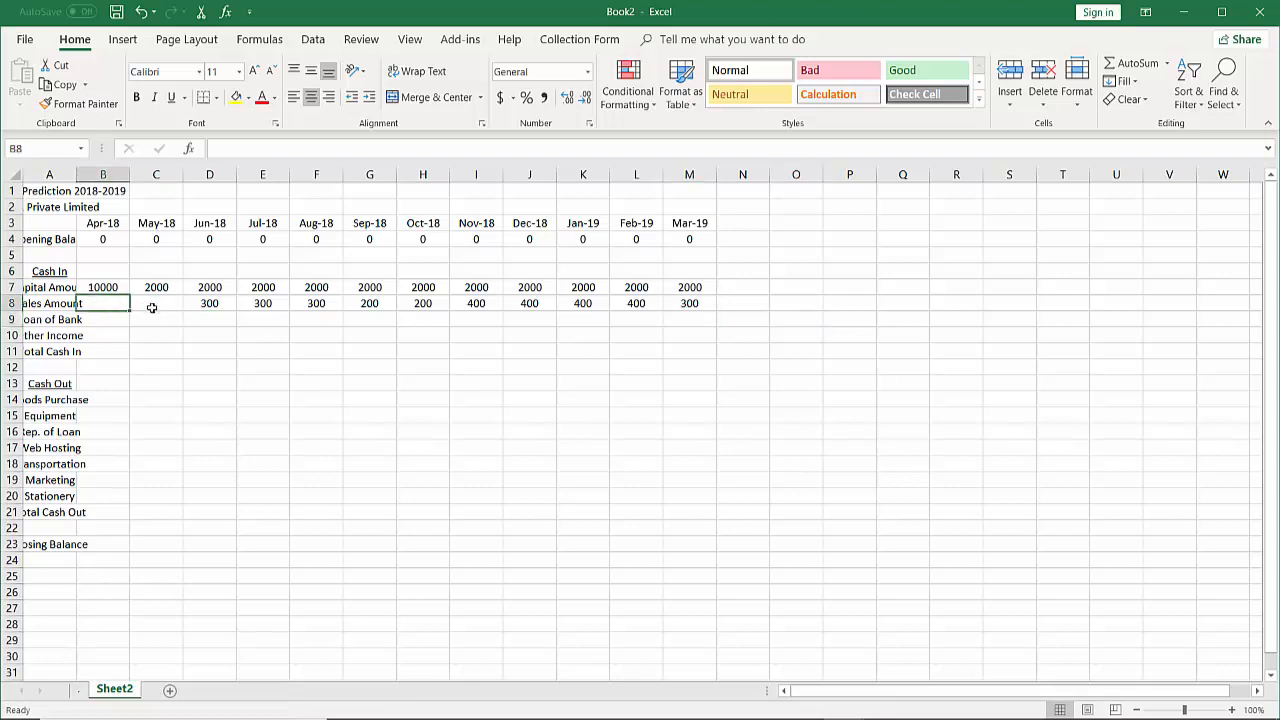
text(0)
click(160, 305)
text(0)
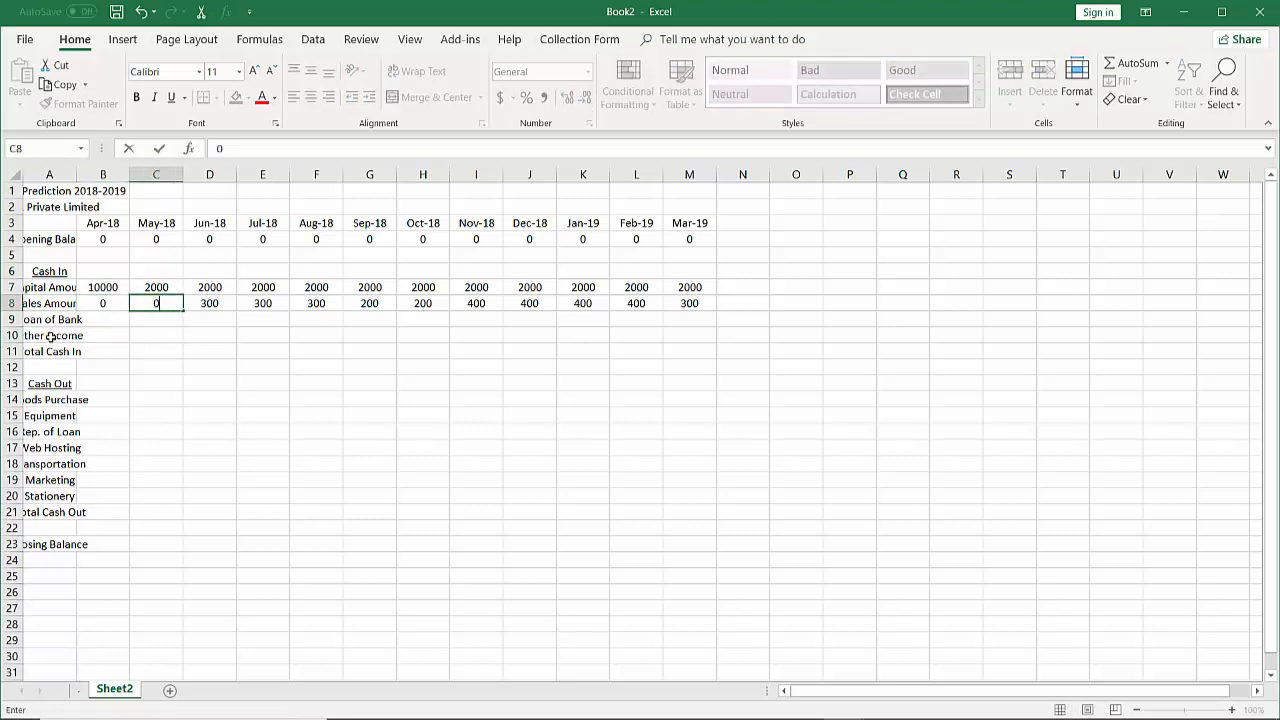
- Enter a bank loan of 10000 for Apr-18 in cell B9
click(108, 320)
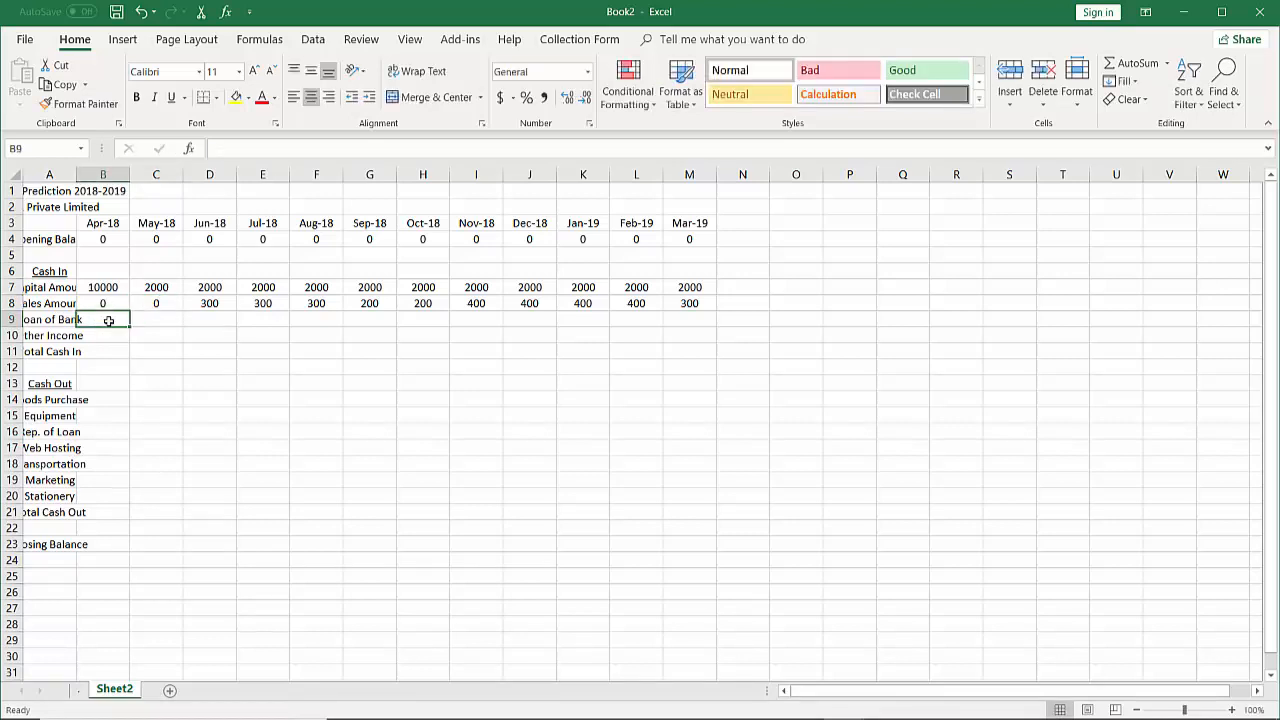
text(1000)
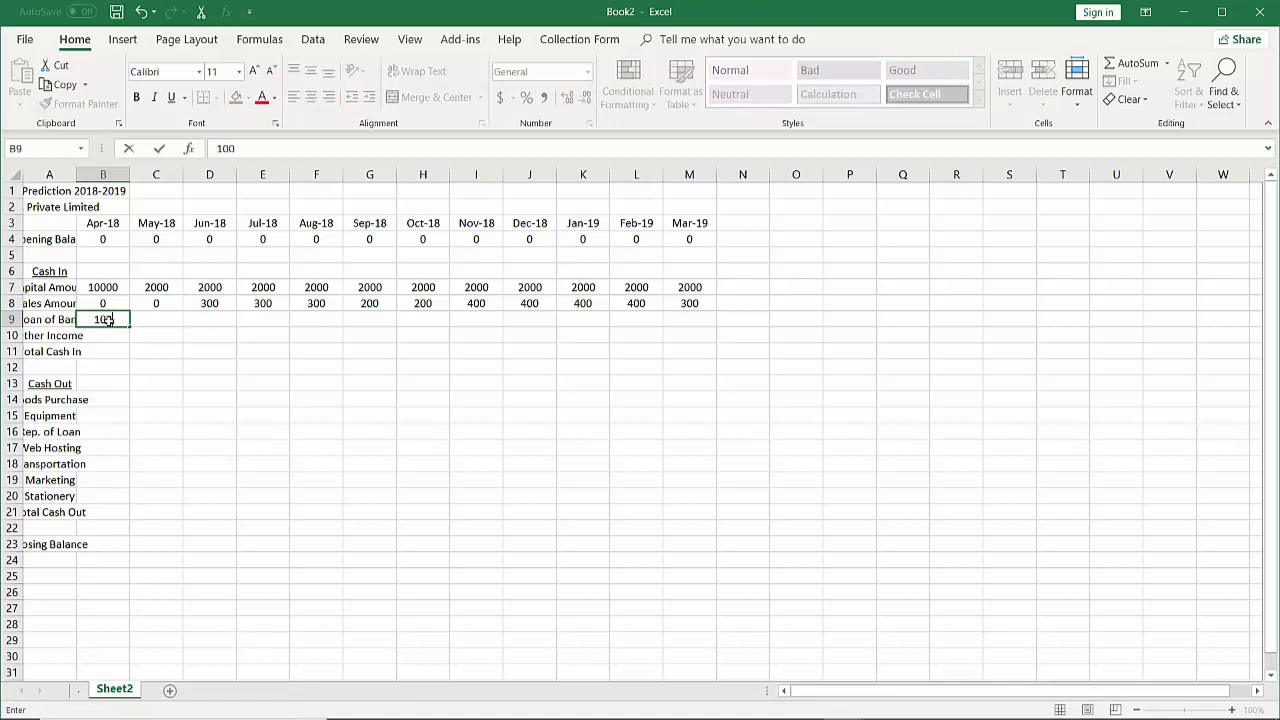
text(0)
click(150, 321)
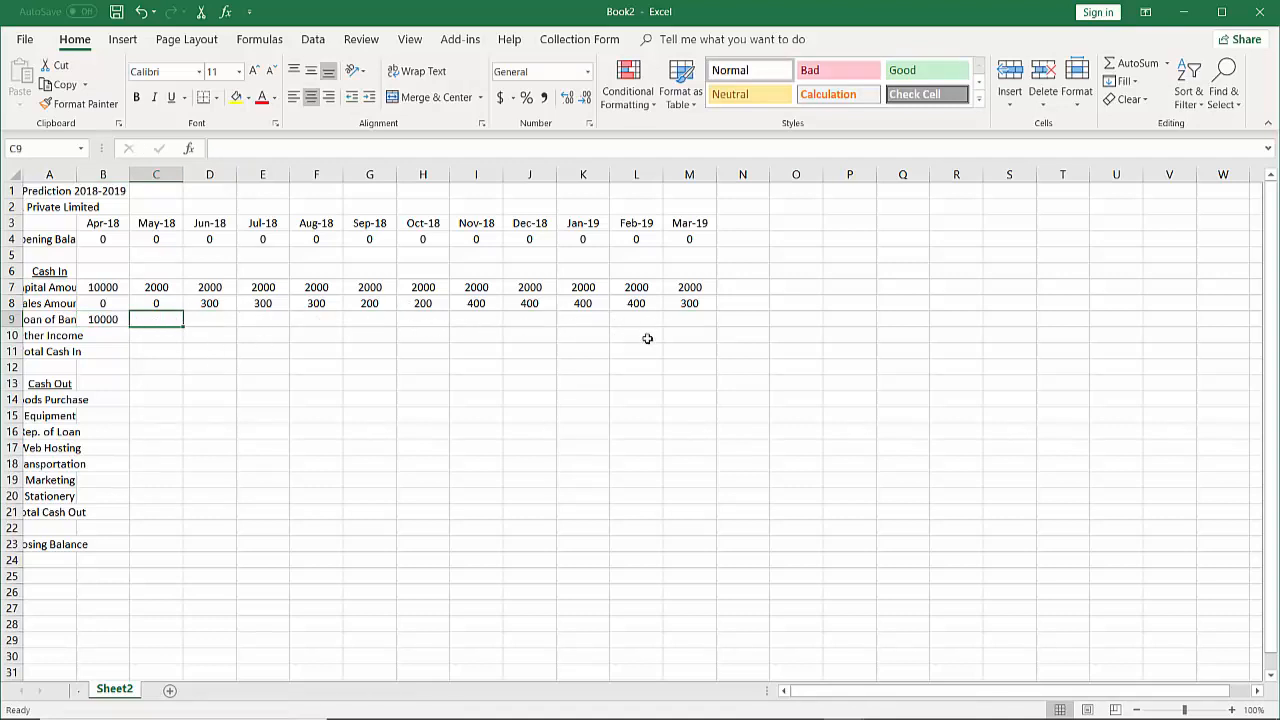
- Enter 0 as Other Income for every month from Apr-18 to Mar-19 in cells B10 to M10
click(106, 333)
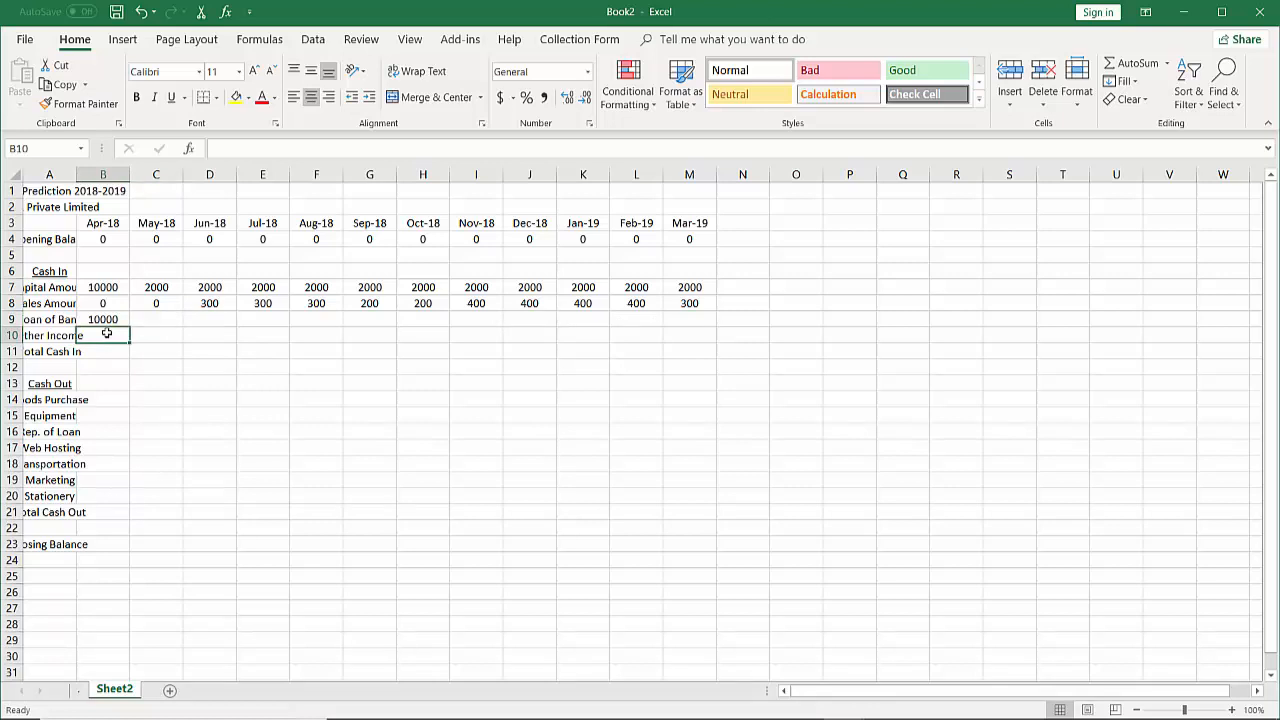
text(0)
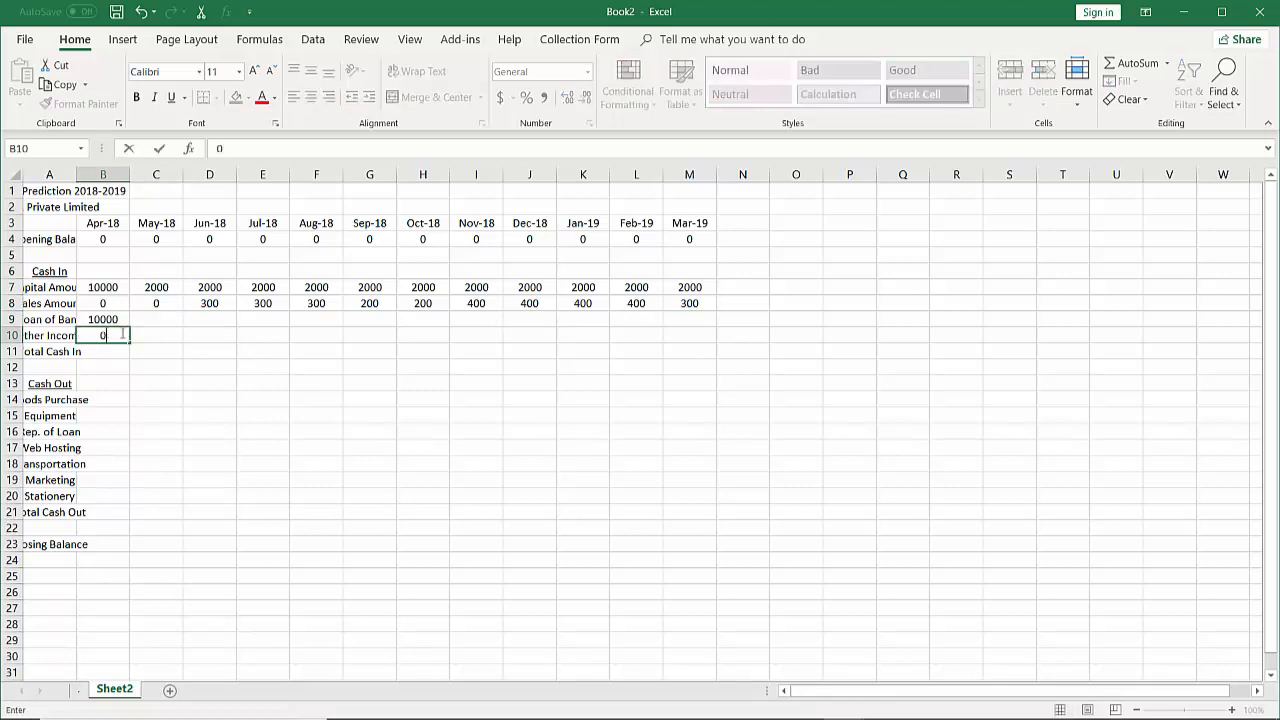
click(178, 338)
text(0)
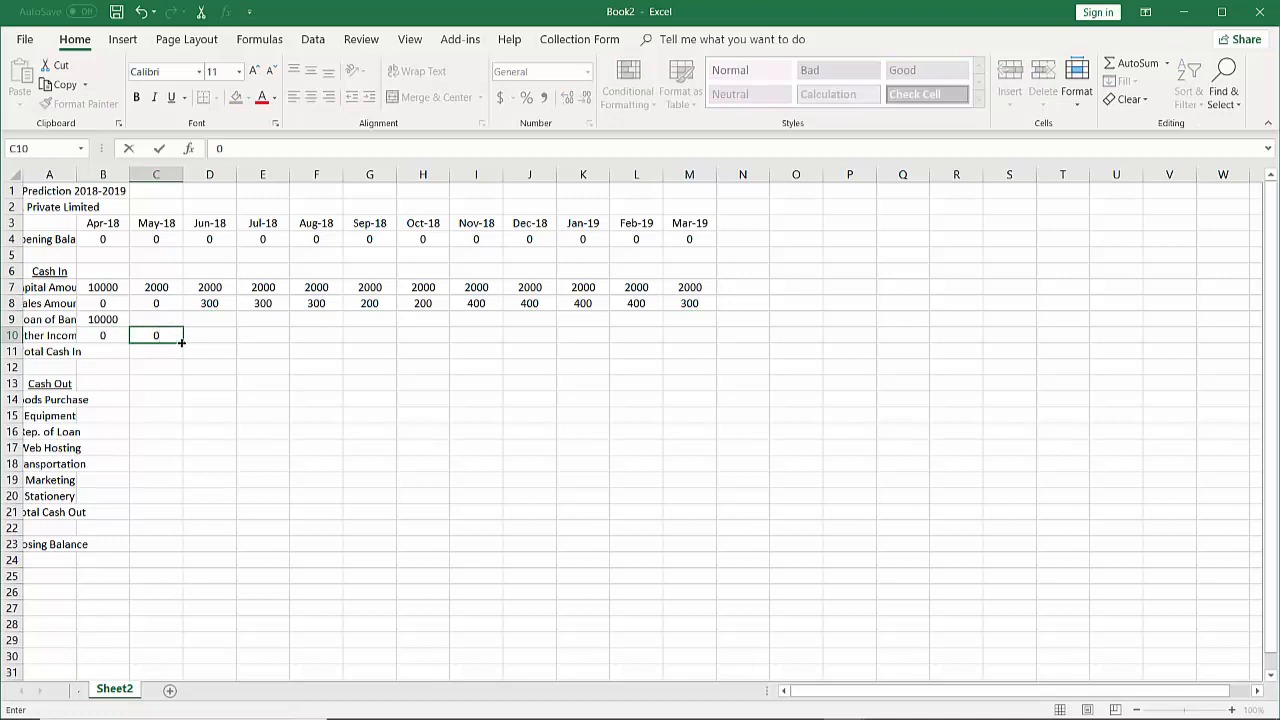
drag(184, 344, 707, 332)
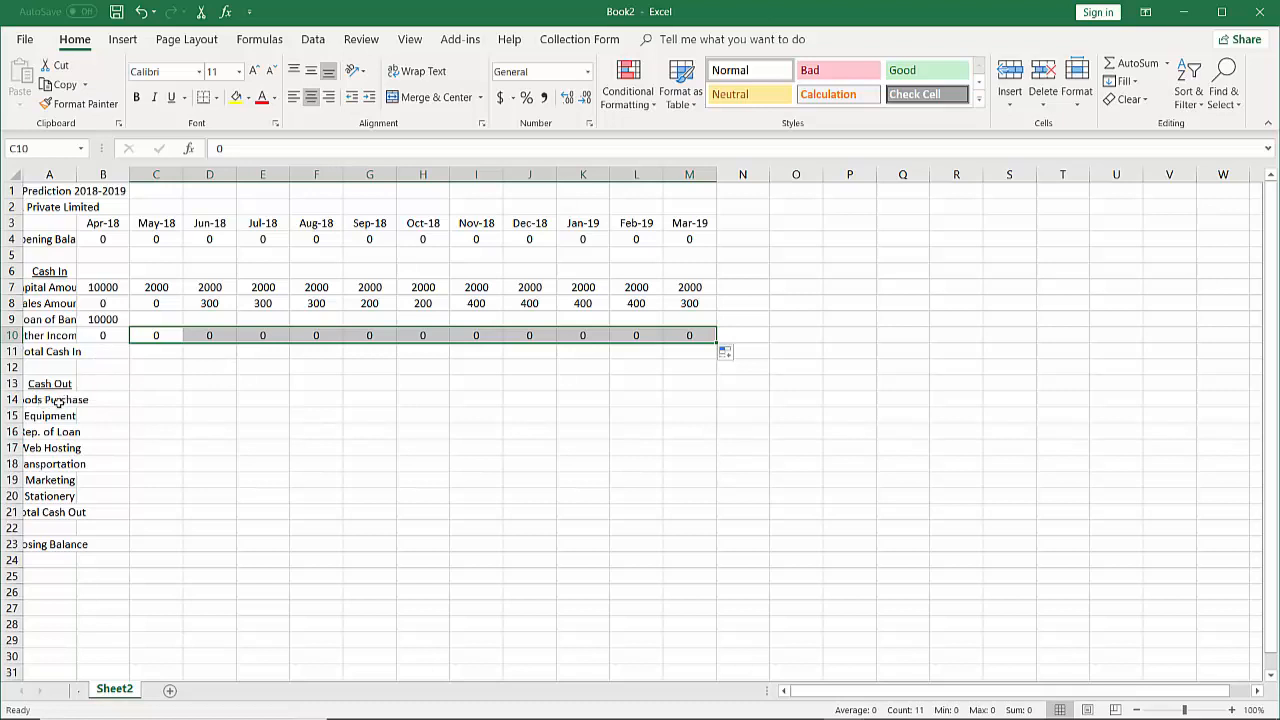
- Enter goods purchases of 4000 for Apr-18 and 2000 for each month from May-18 to Jul-18 in cells B14 to E14
click(120, 399)
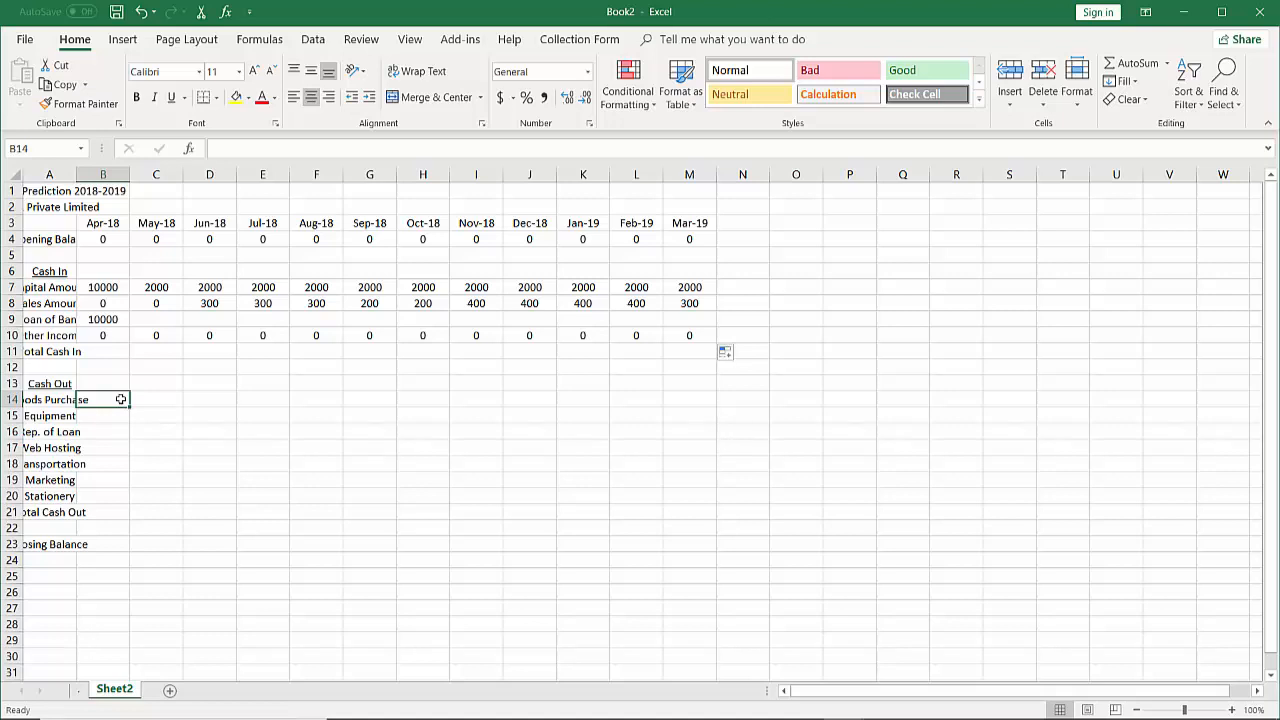
text(400)
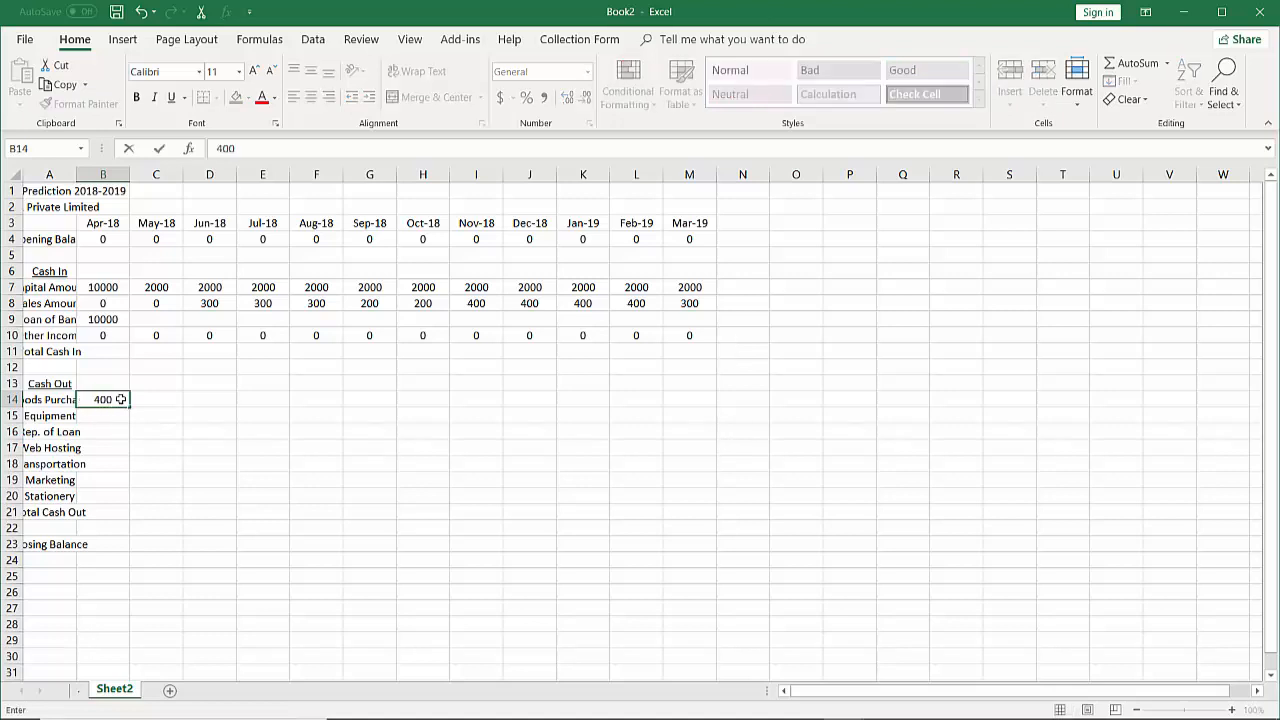
text(0)
click(156, 401)
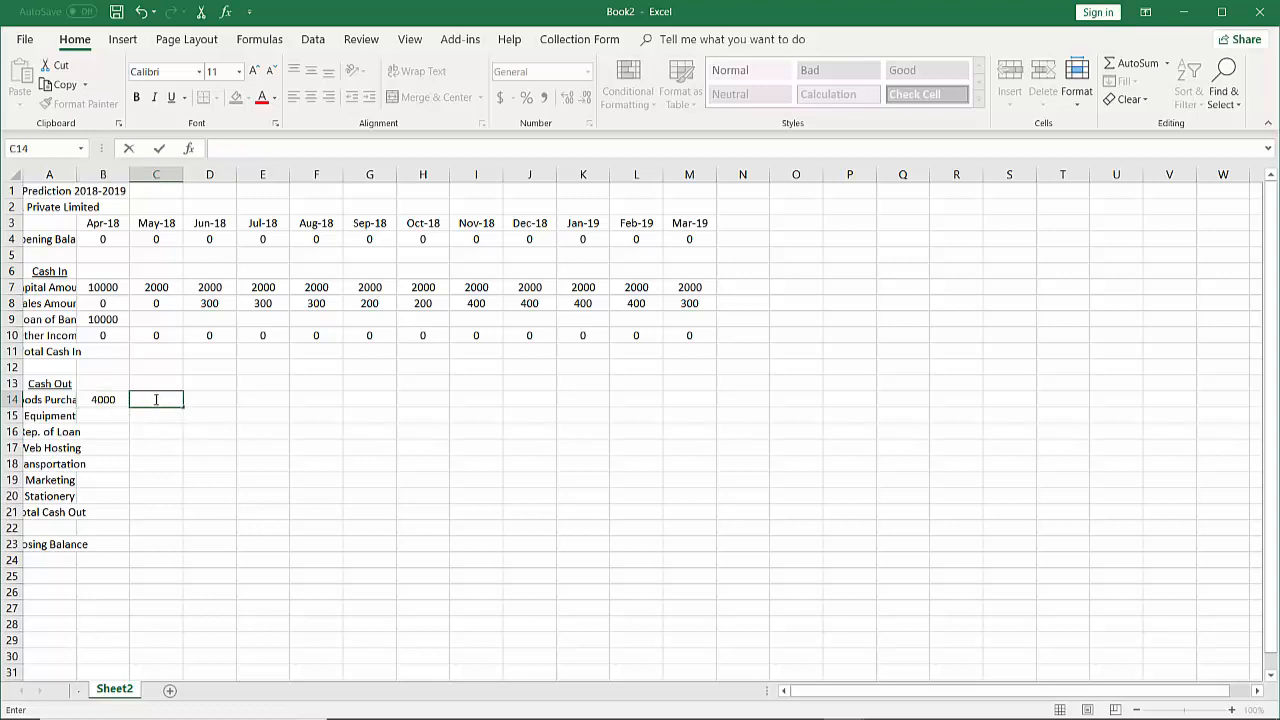
text(2000)
click(206, 398)
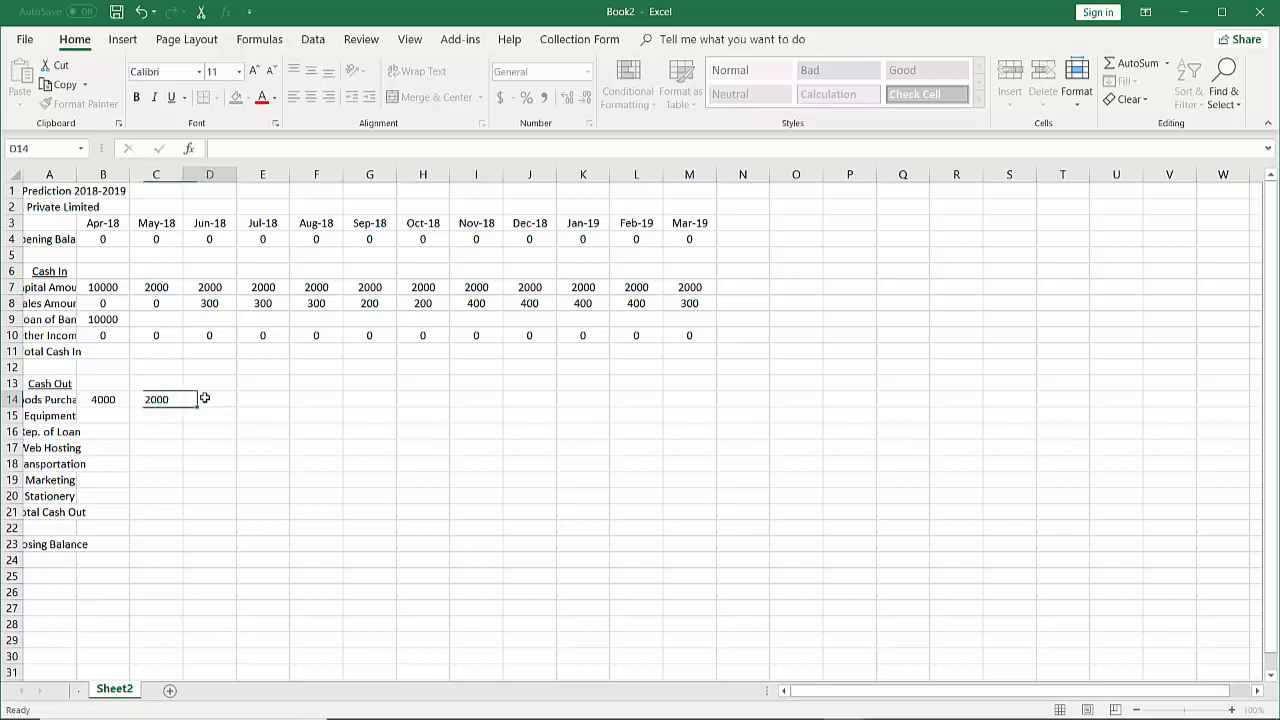
text(2000)
click(259, 400)
text(2000)
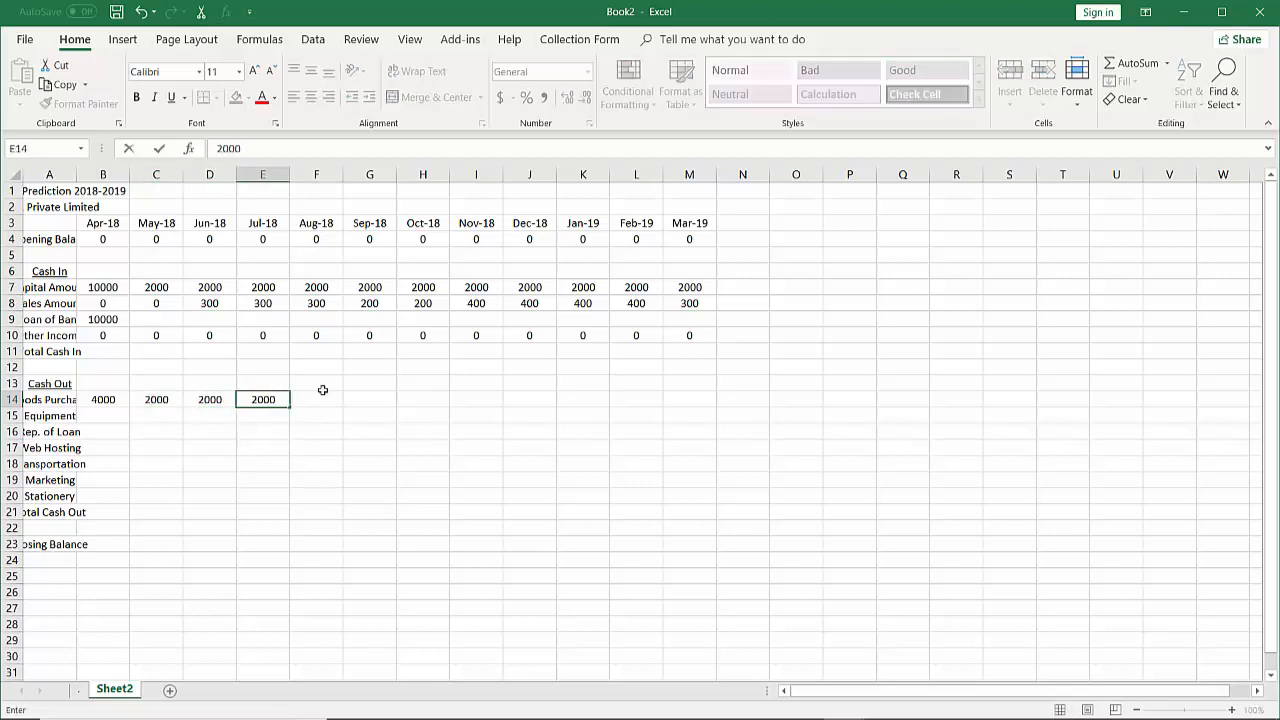
- Enter goods purchases of 1000 for each month from Aug-18 to Mar-19 in cells F14 to M14
click(320, 399)
text(1000)
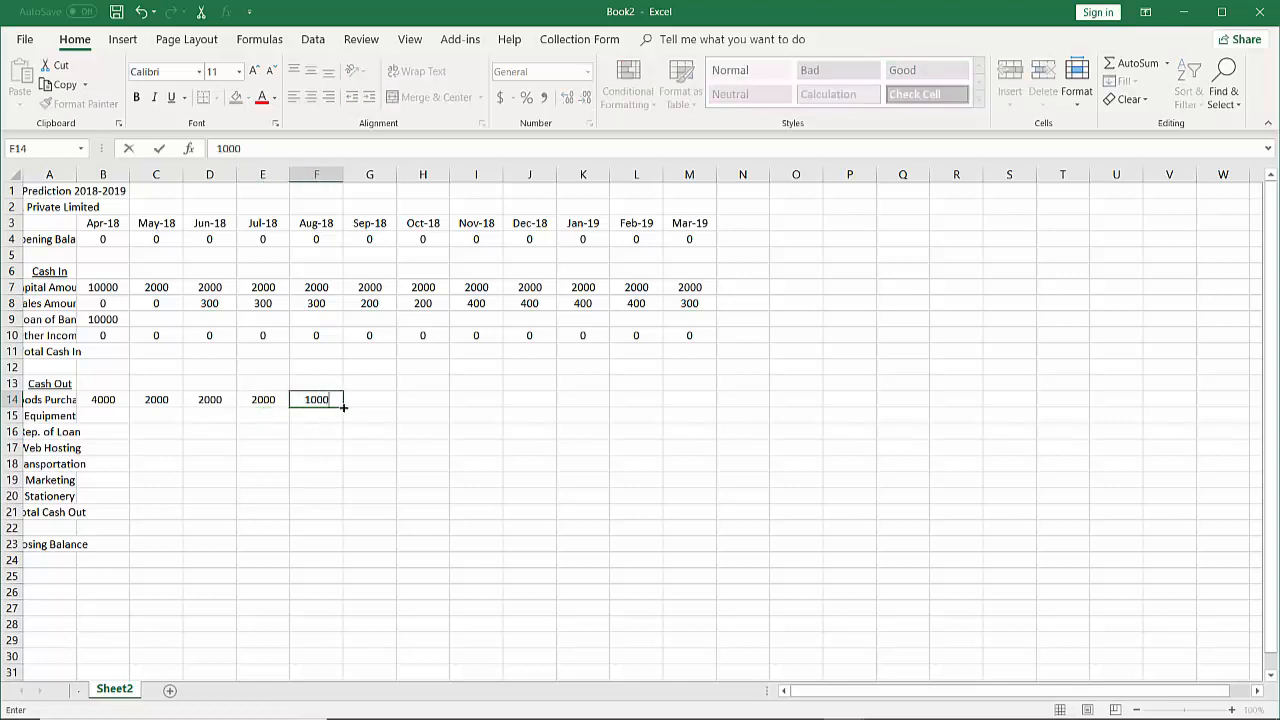
drag(343, 407, 712, 402)
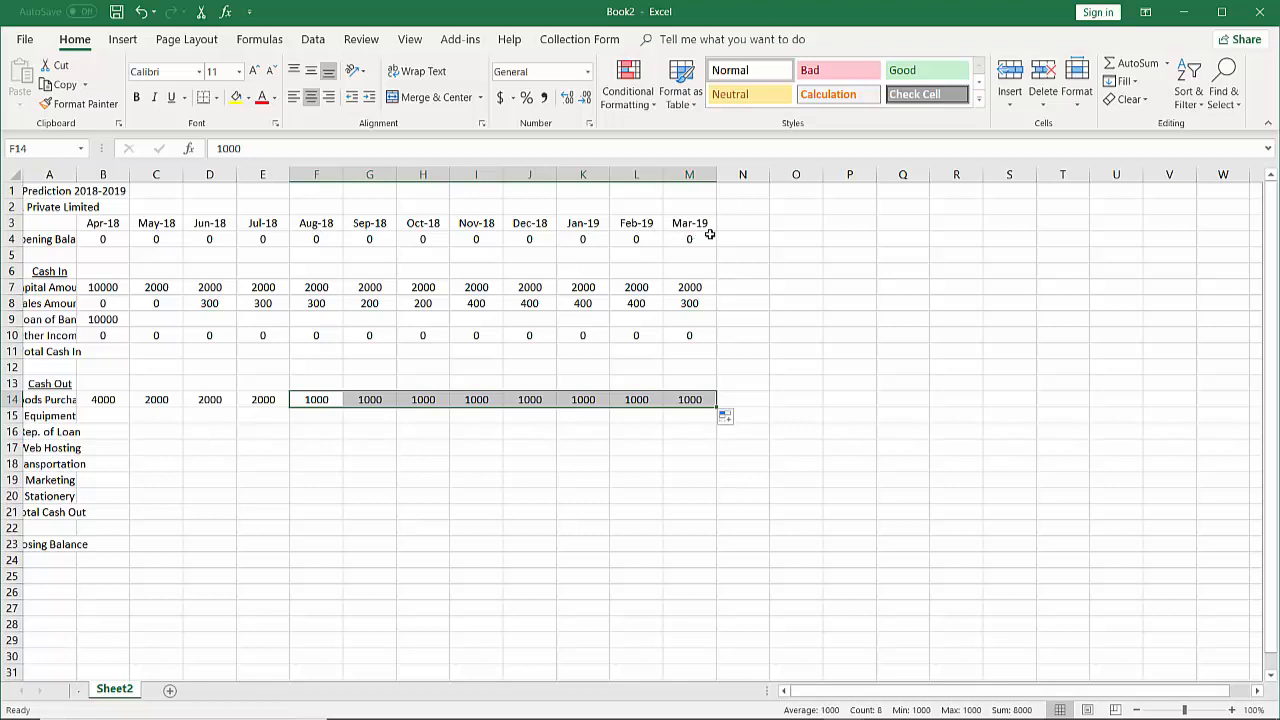
- Enter an equipment cost of 6000 for Apr-18 in cell B15
click(112, 417)
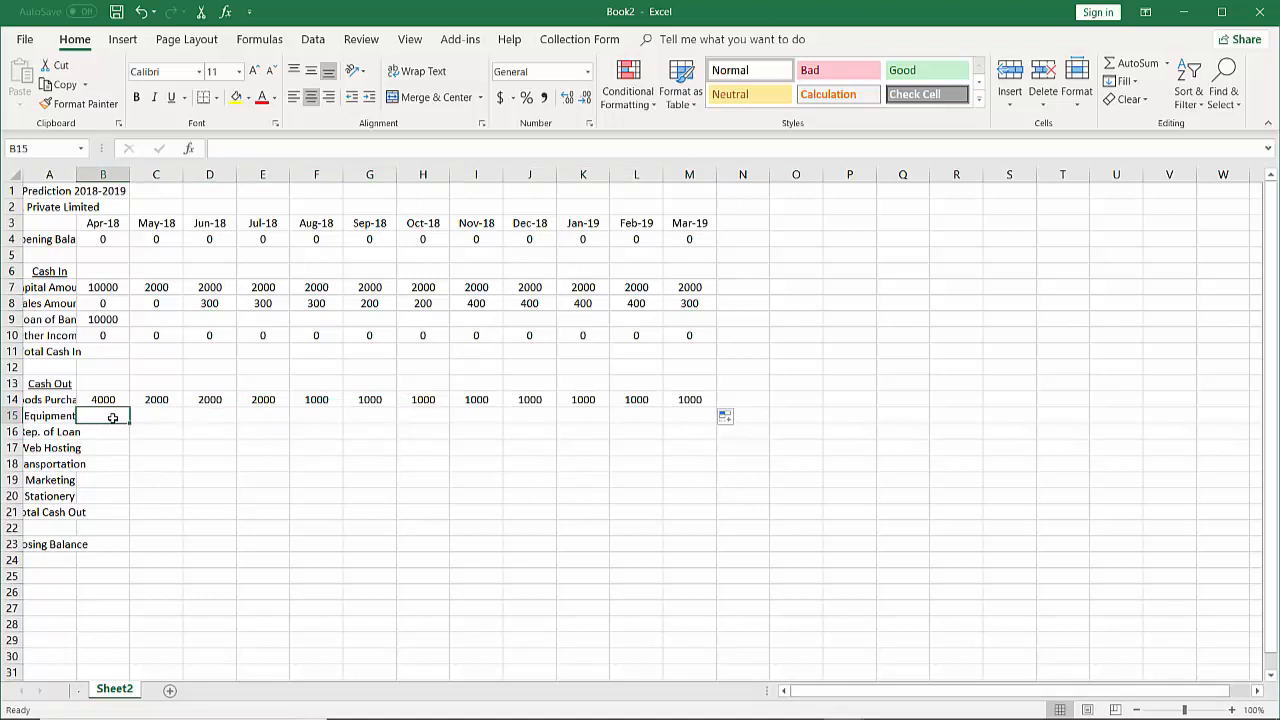
text(6000)
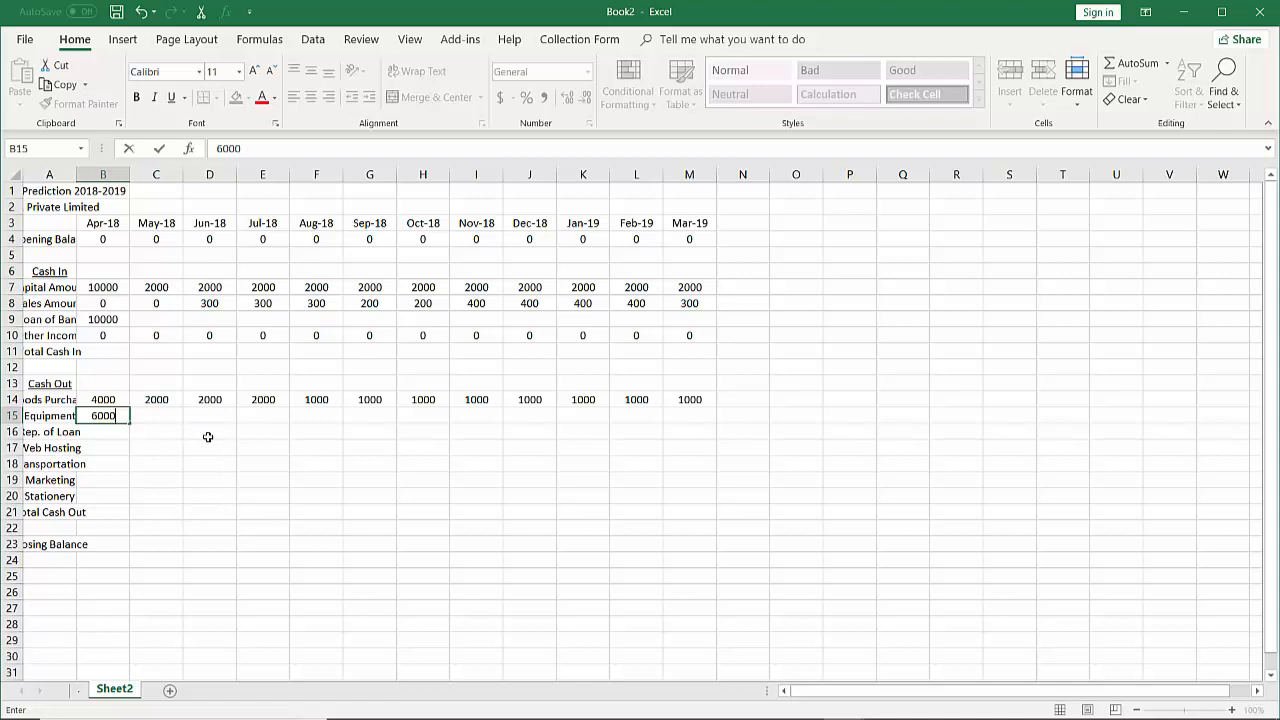
click(113, 433)
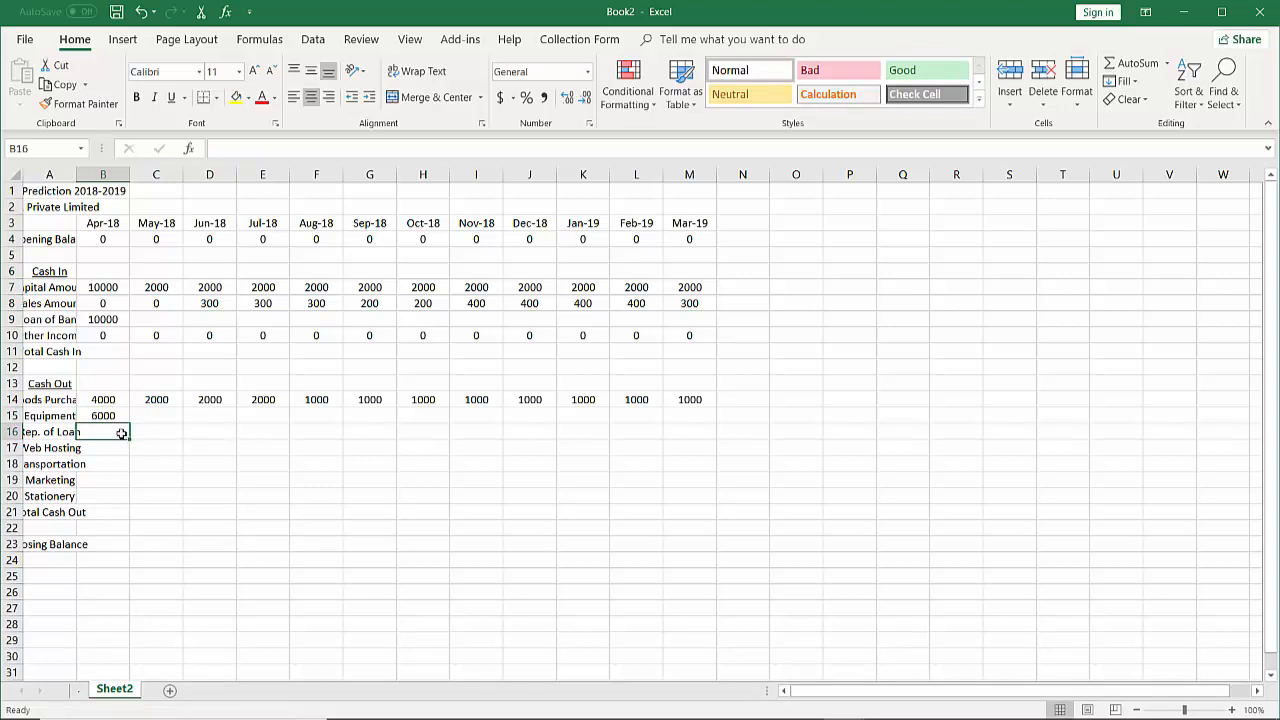
- Enter a loan repayment of 1100 for each month from May-18 to Mar-19 in cells C16 to M16
click(145, 430)
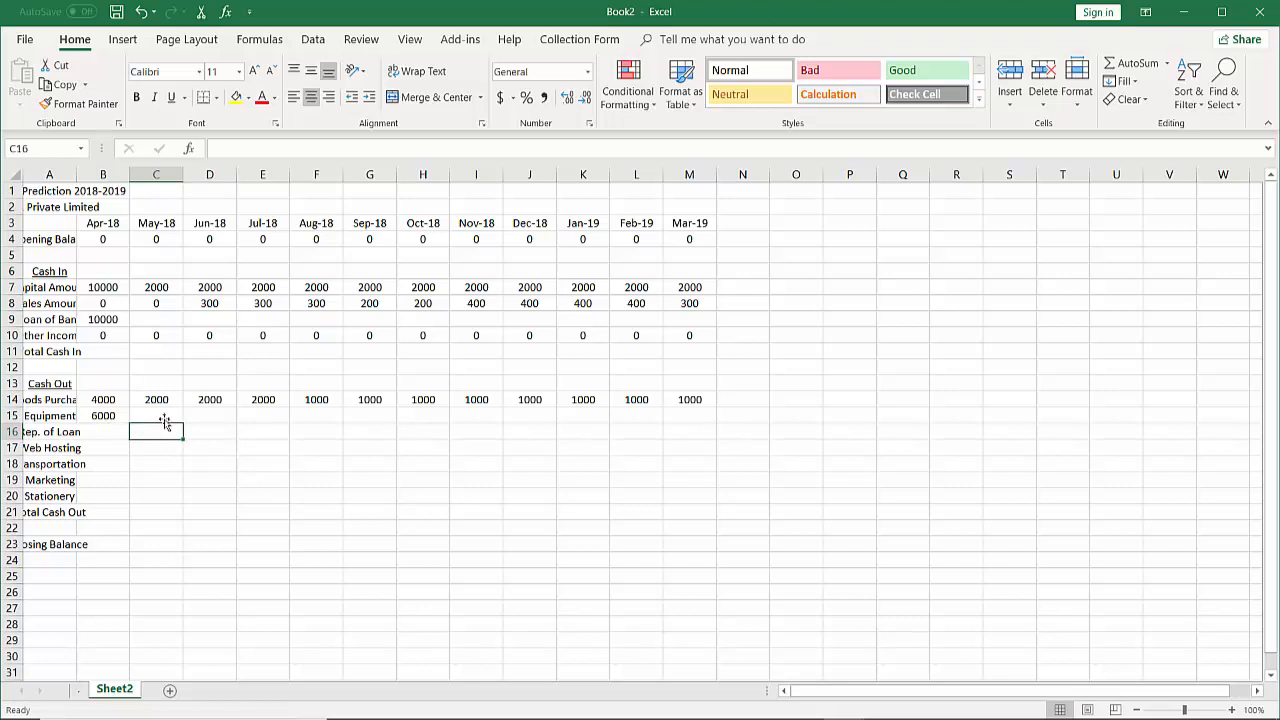
text(110)
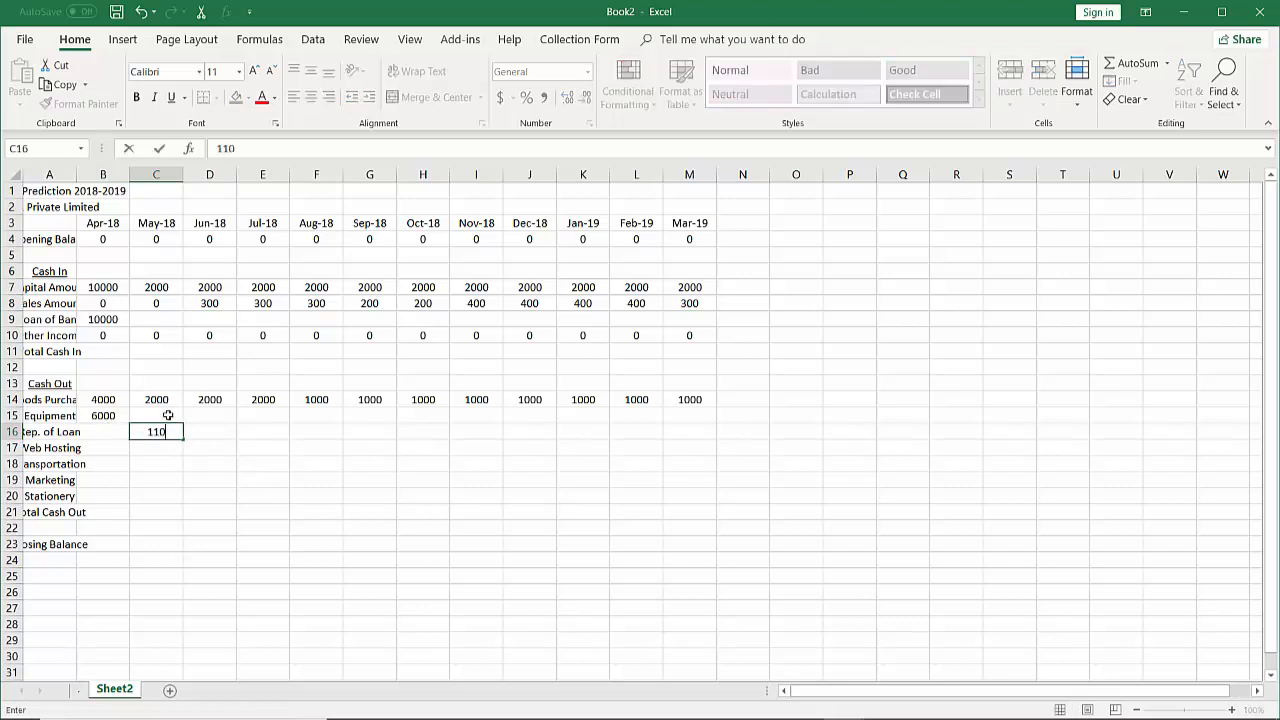
key(BackSpace)
text(00)
drag(184, 440, 687, 449)
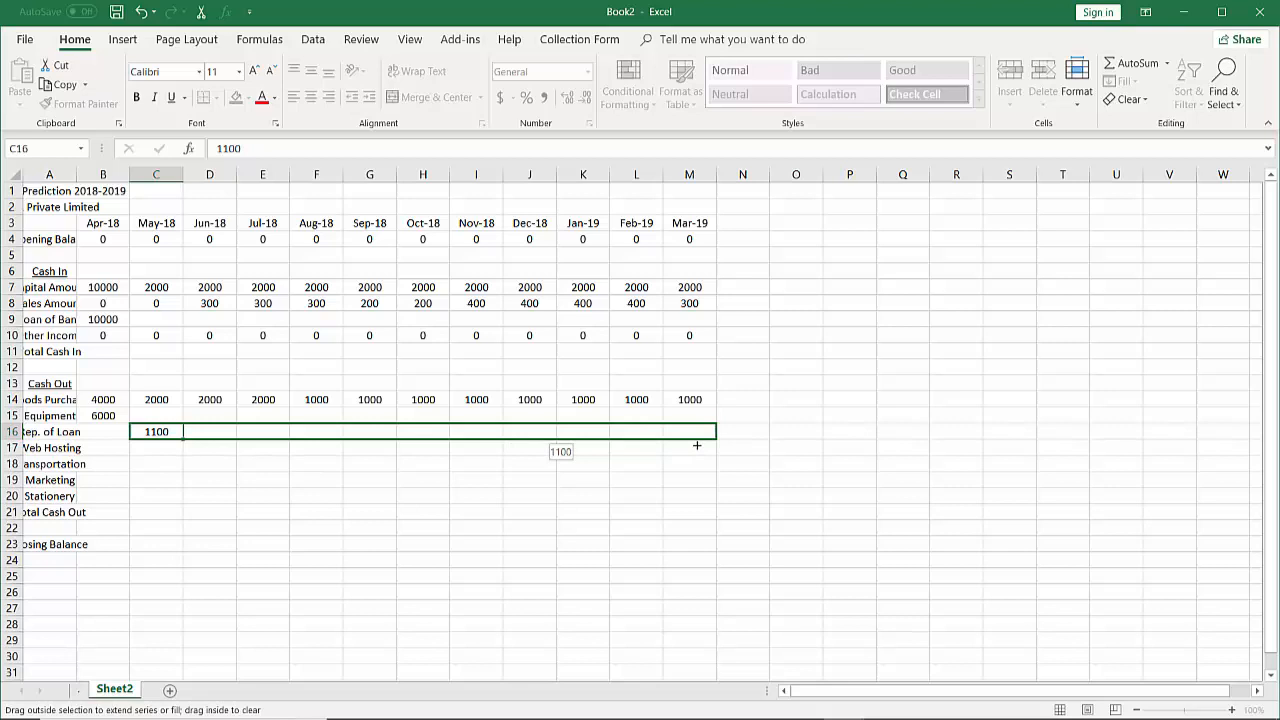
drag(697, 445, 697, 445)
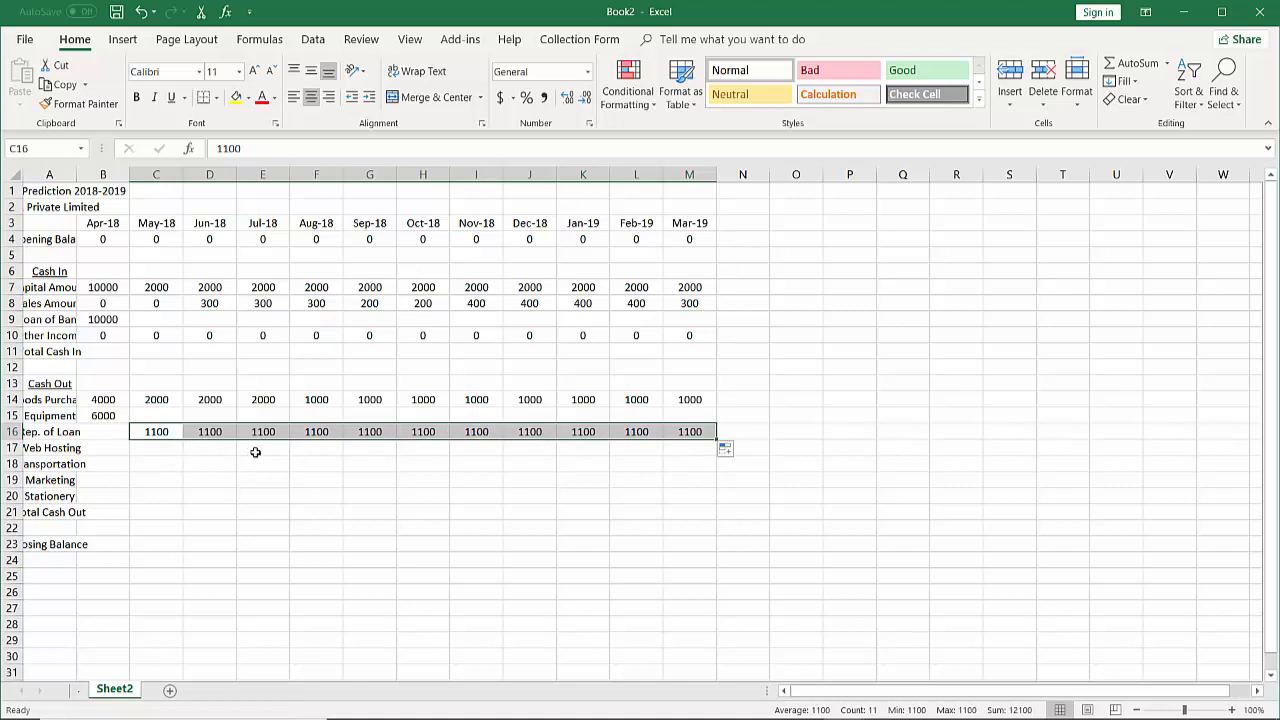
- Enter a web hosting cost of 600 for May-18 in cell C17
click(166, 446)
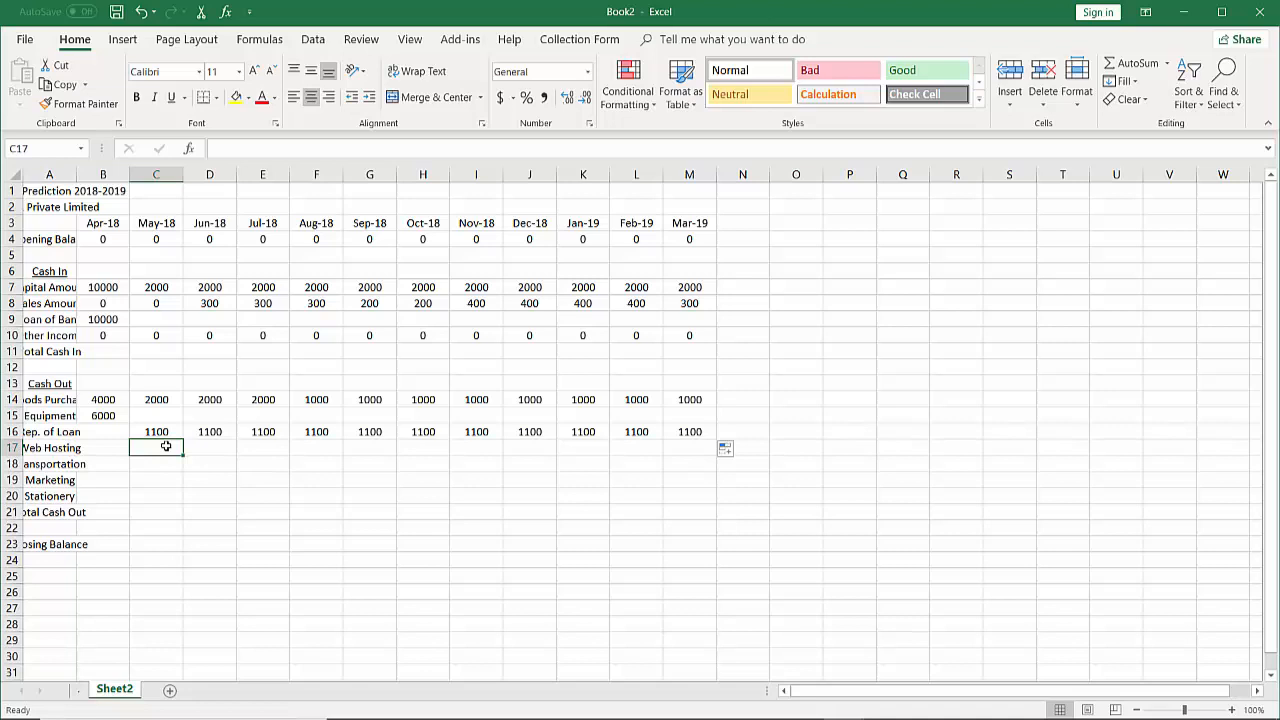
text(12)
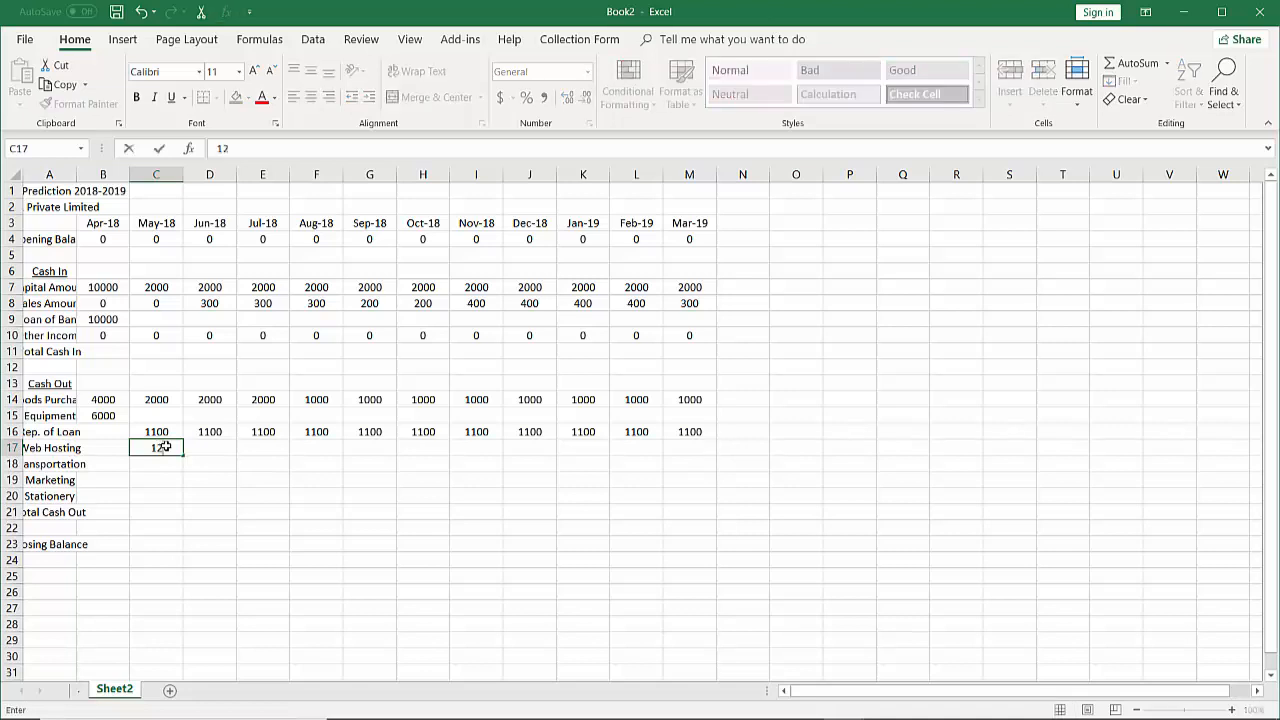
key(BackSpace)
key(BackSpace)
text(500)
key(BackSpace)
key(BackSpace)
key(BackSpace)
text(600)
key(Return)
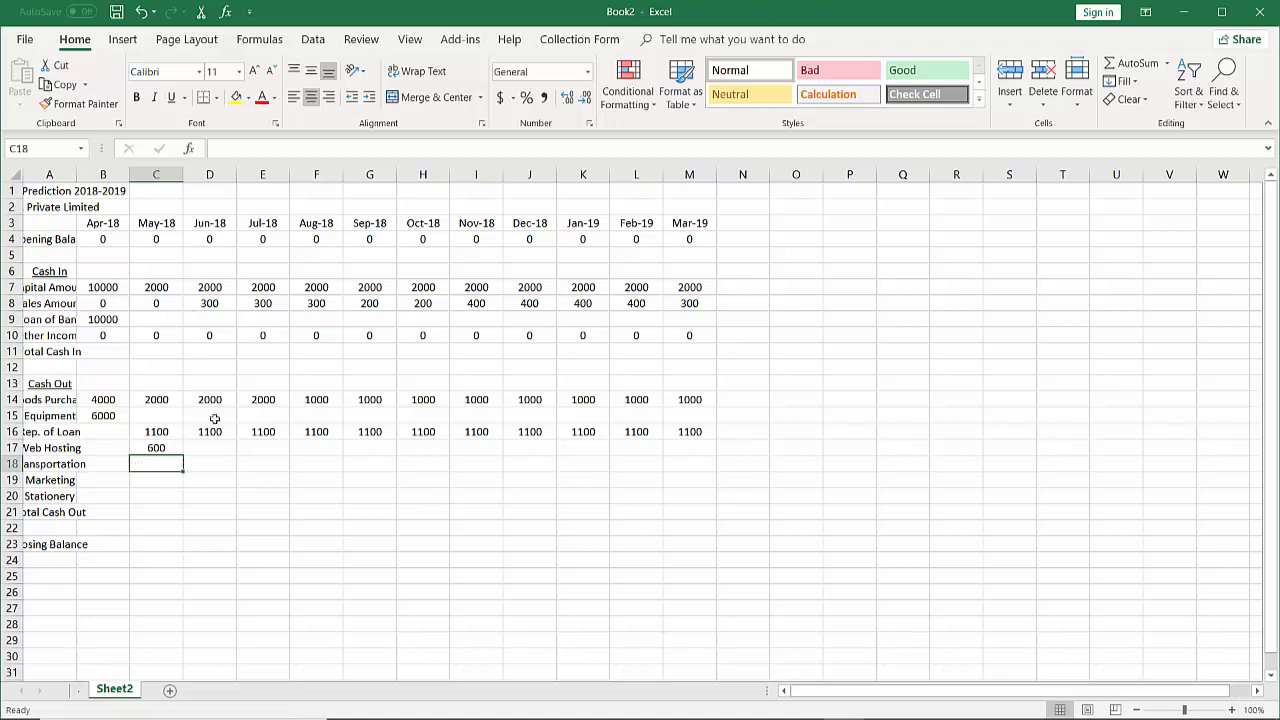
- Enter a transportation cost of 60 for each month from Jun-18 to Aug-18 in cells D18 to F18
click(215, 464)
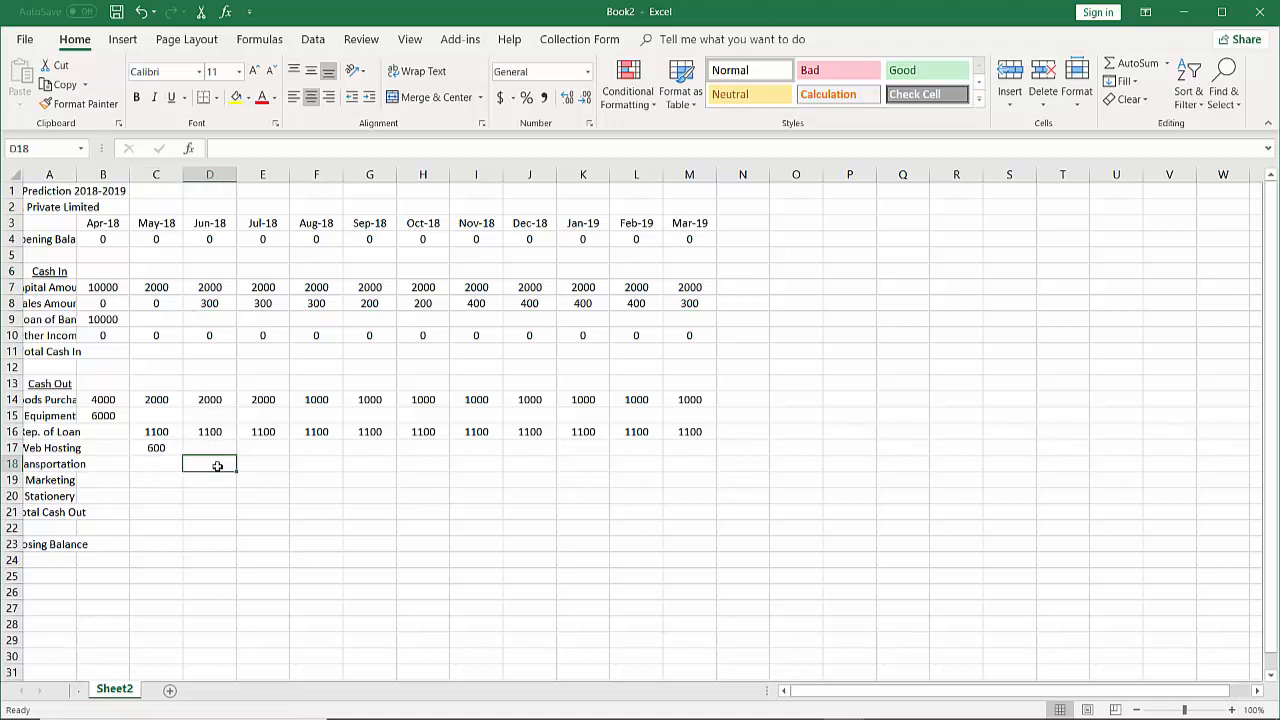
text(60)
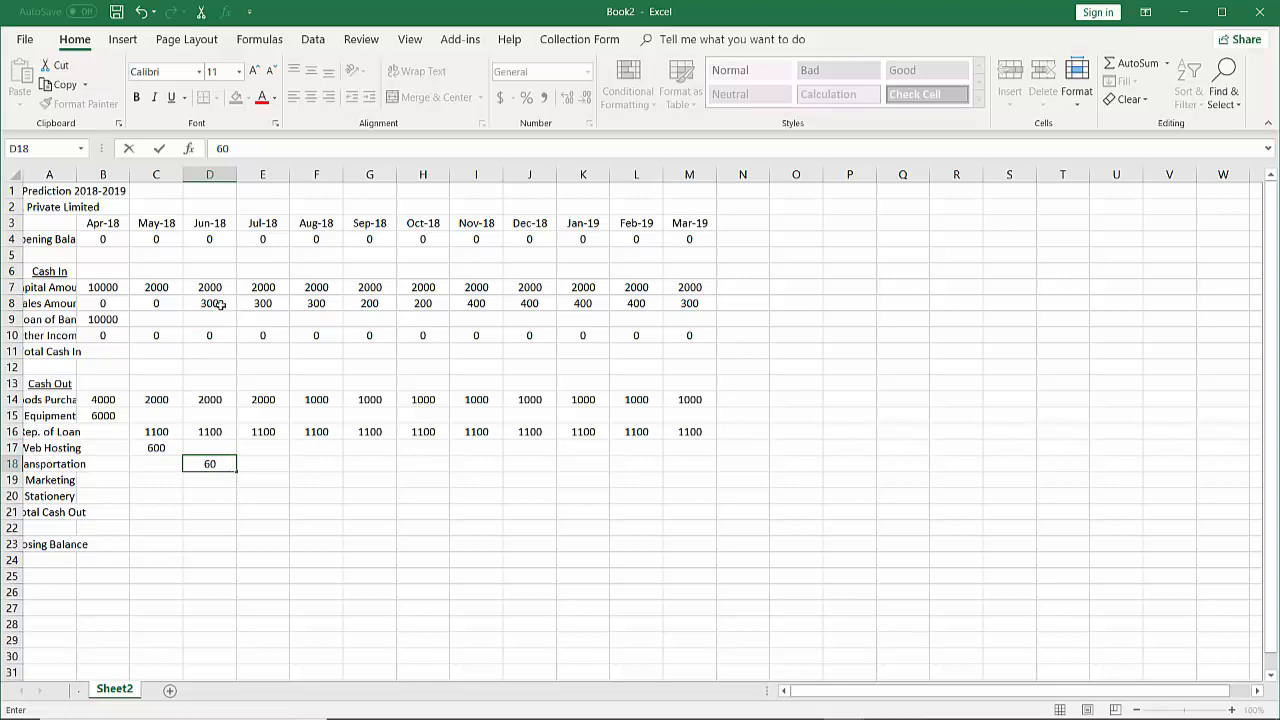
click(272, 464)
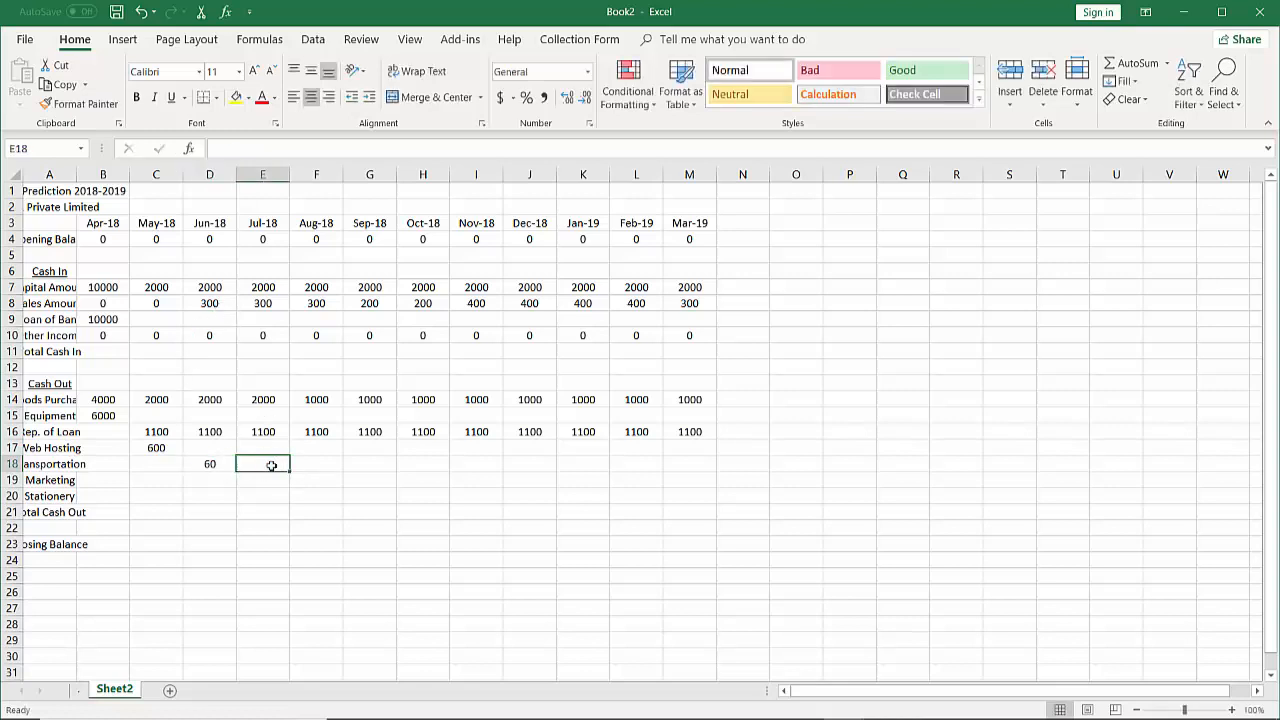
text(60)
click(321, 457)
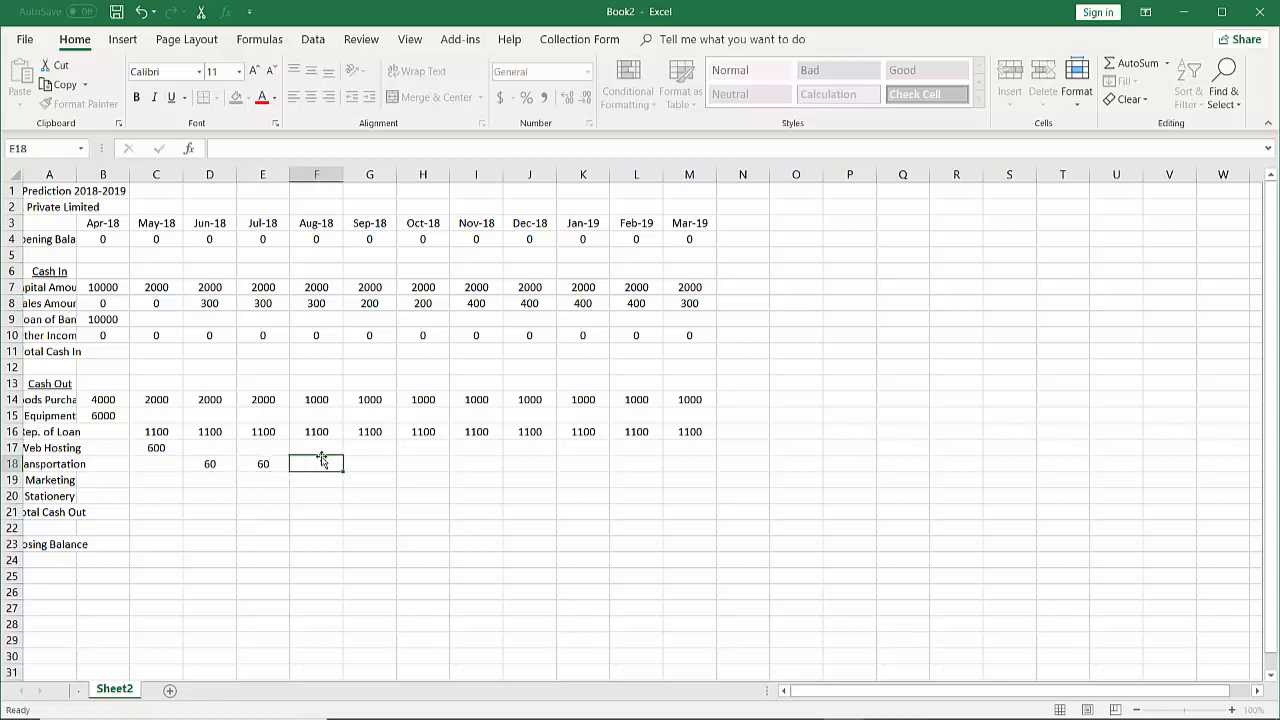
text(60)
- Enter a transportation cost of 40 for Sep-18 and Oct-18 in cells G18 and H18
click(366, 464)
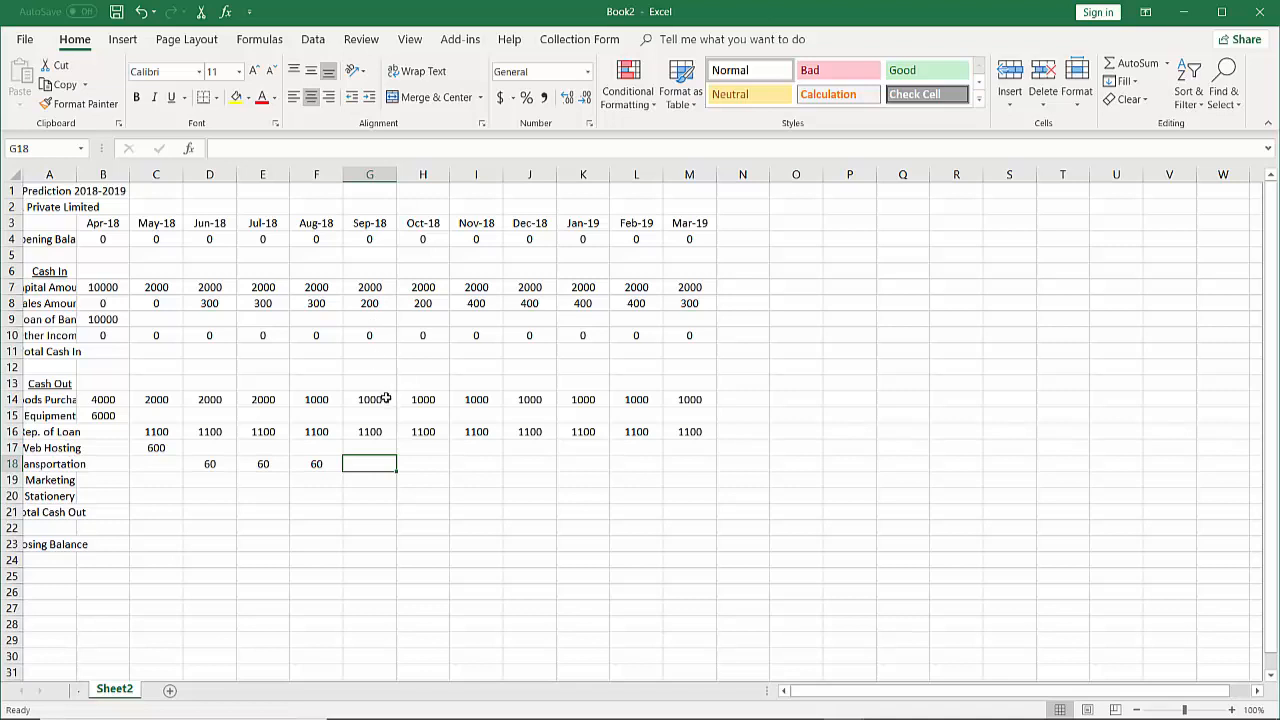
text(40)
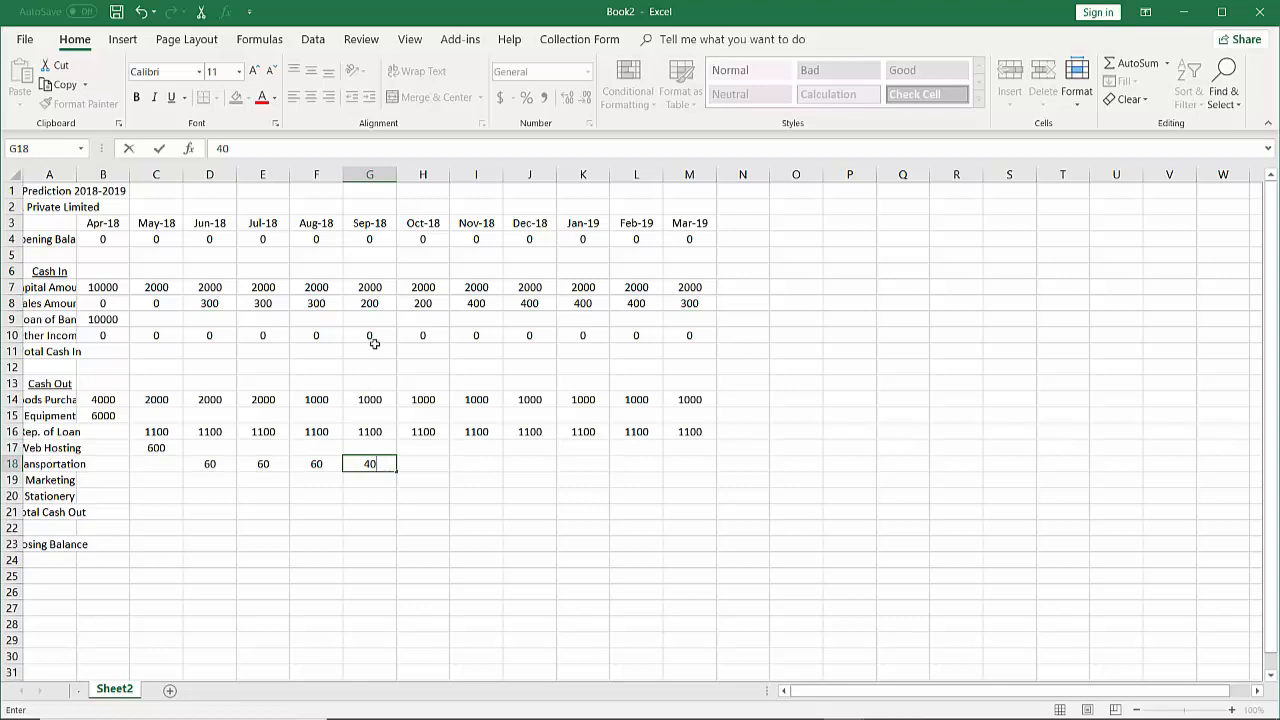
click(425, 463)
text(40)
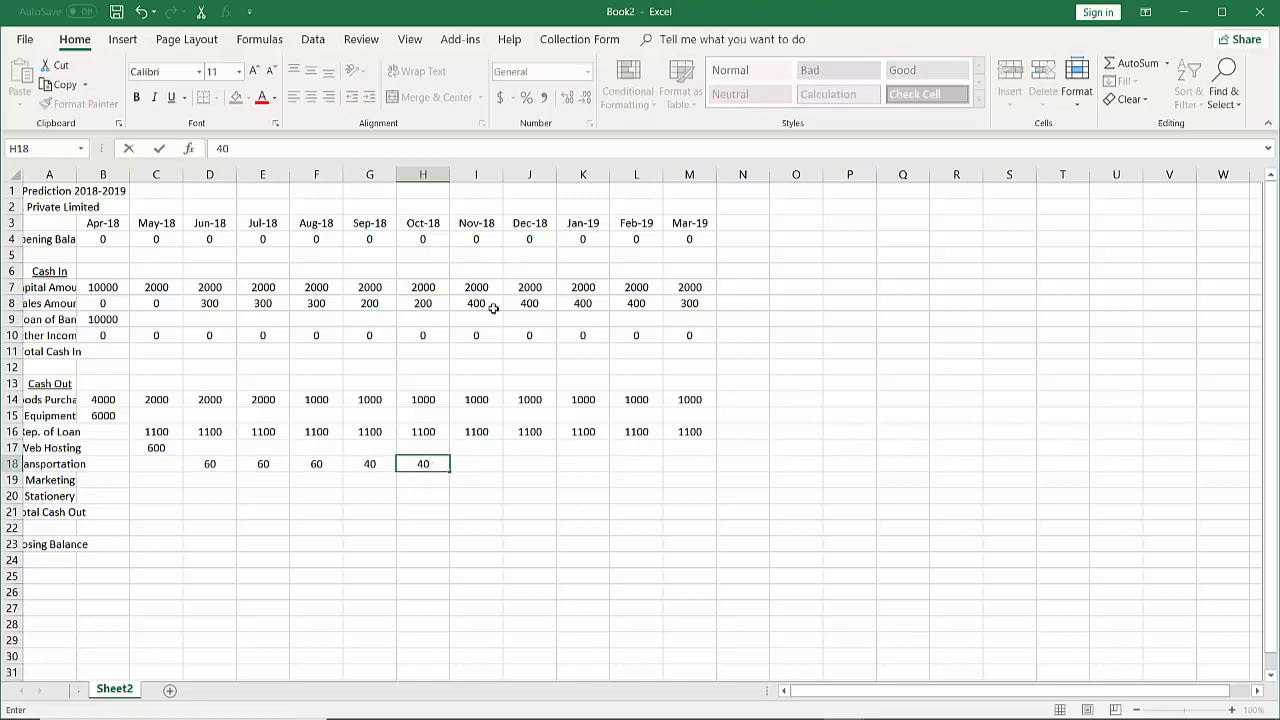
- Enter a transportation cost of 80 for each month from Nov-18 to Feb-19 in cells I18 to L18
click(483, 467)
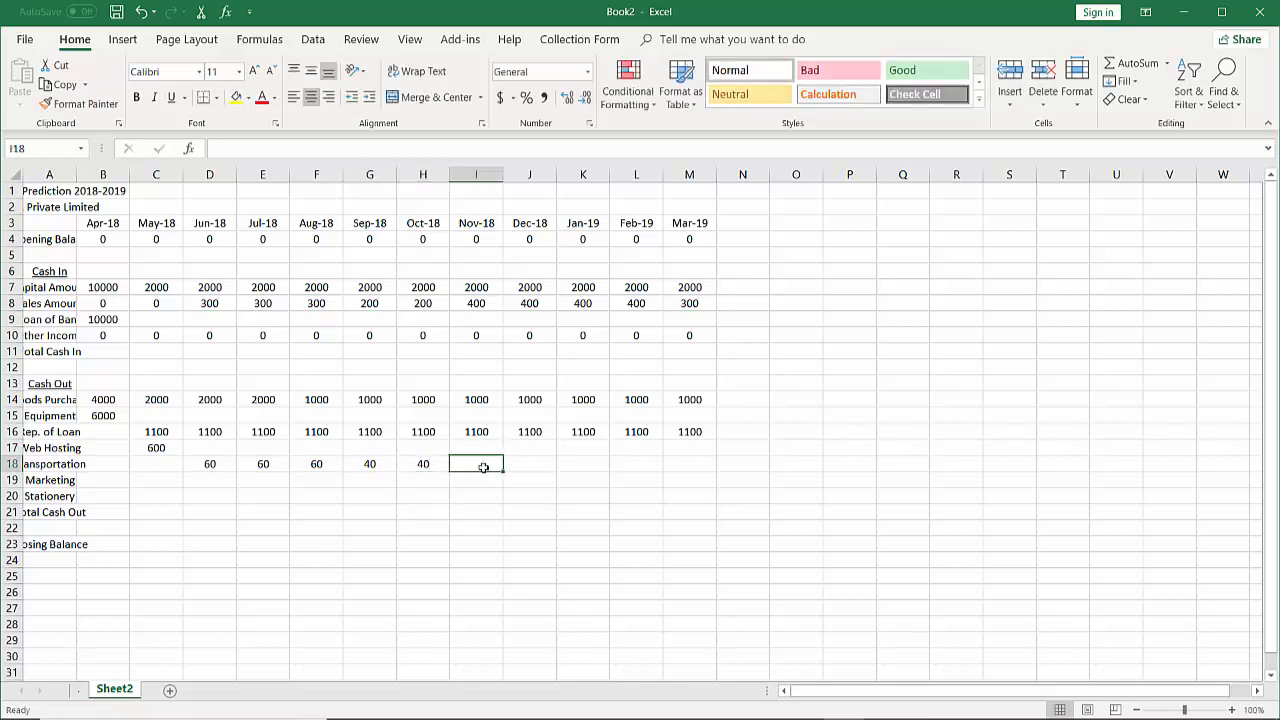
text(80)
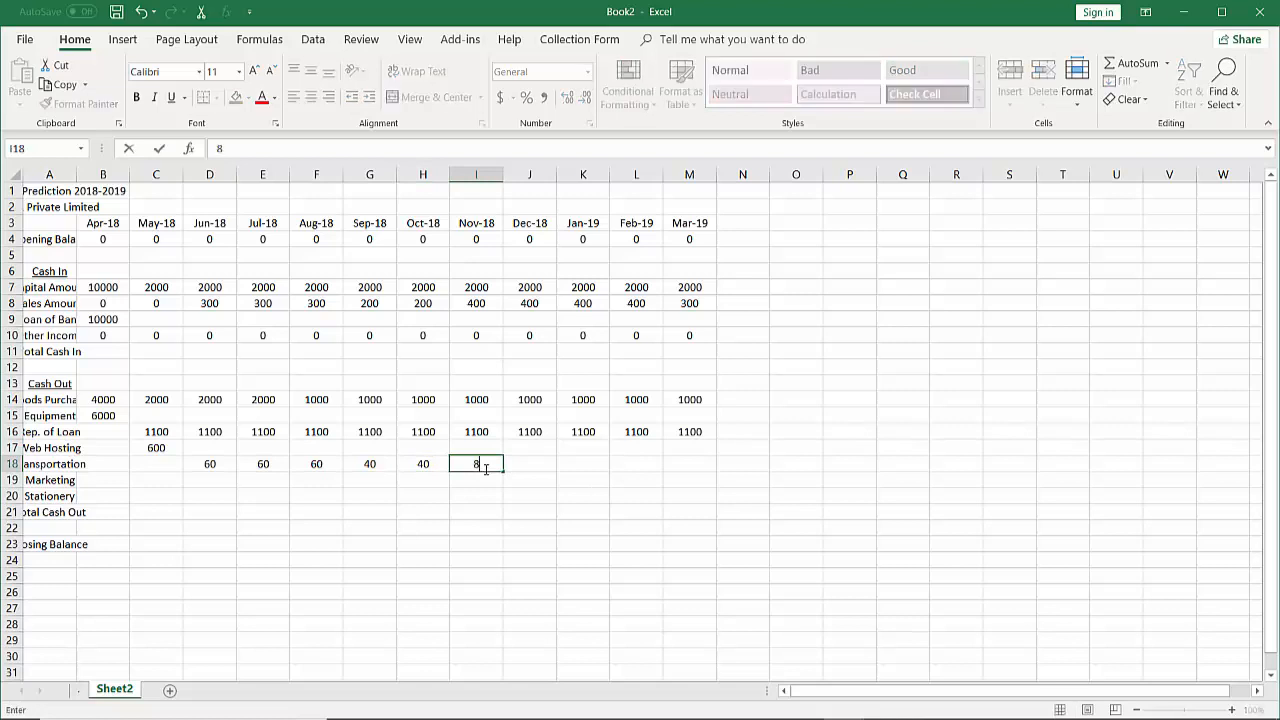
click(527, 465)
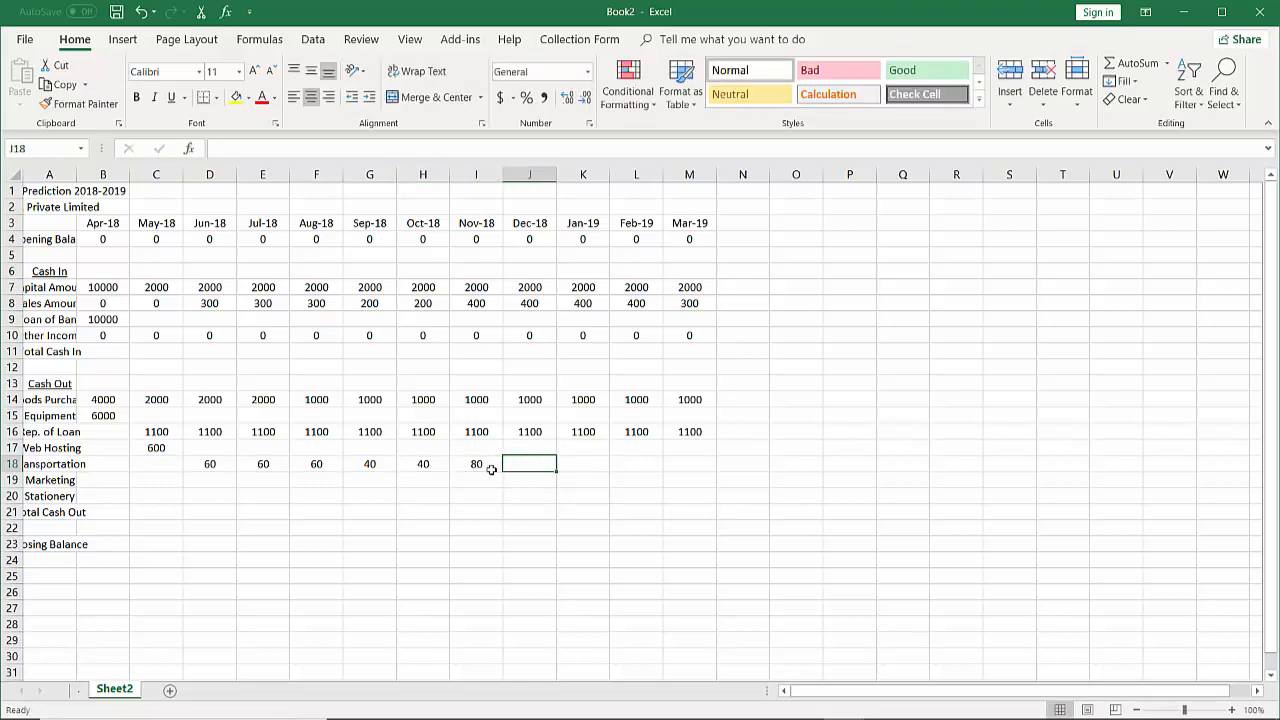
click(490, 467)
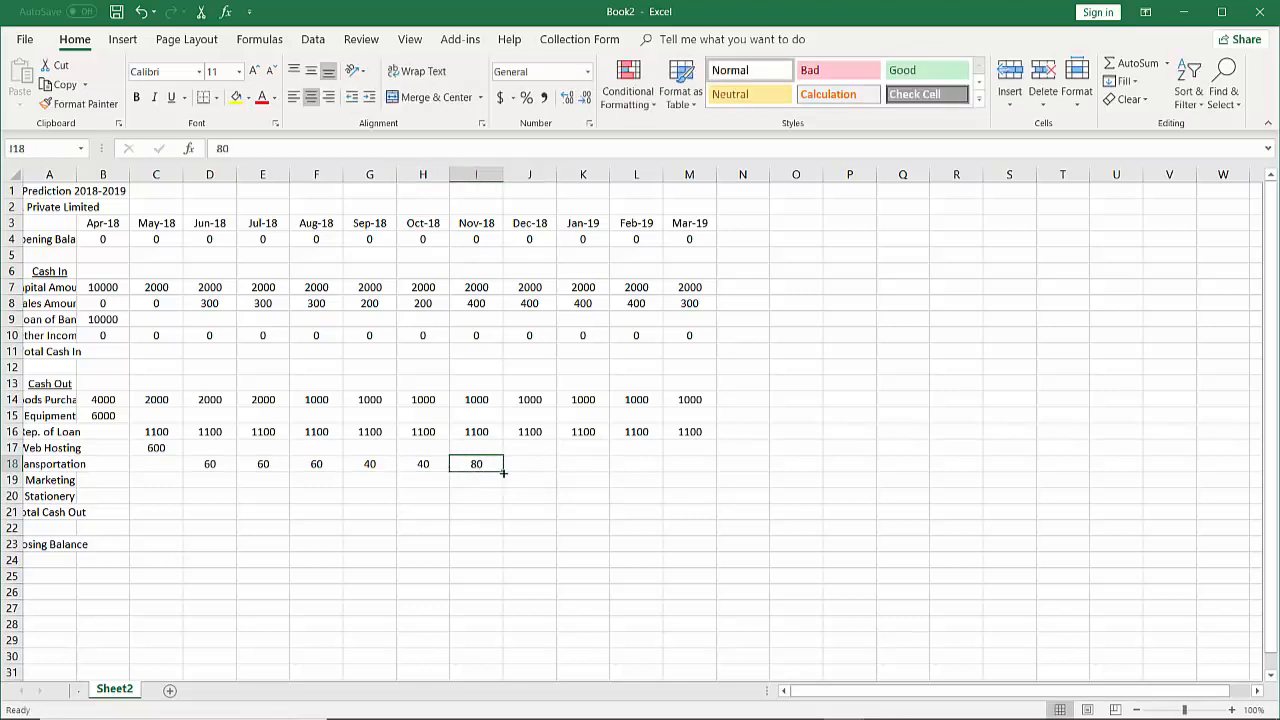
drag(500, 474, 662, 467)
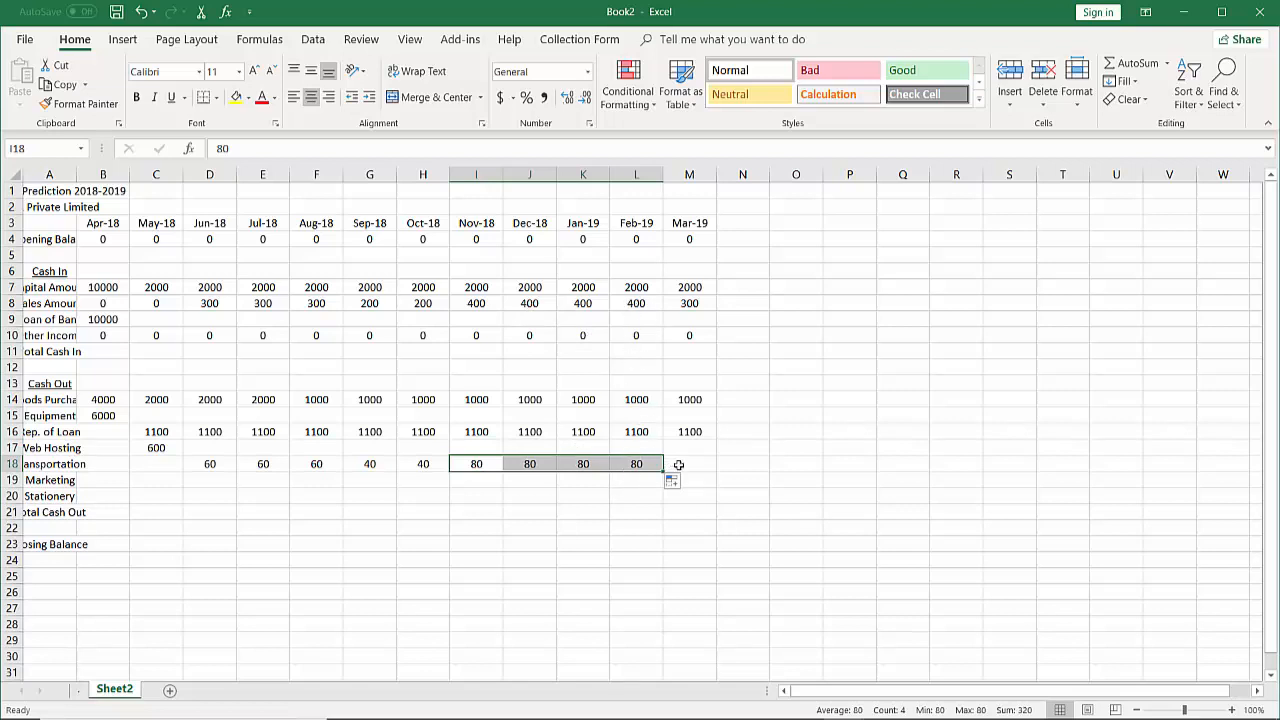
- Enter a transportation cost of 60 for Mar-19 in cell M18
click(678, 465)
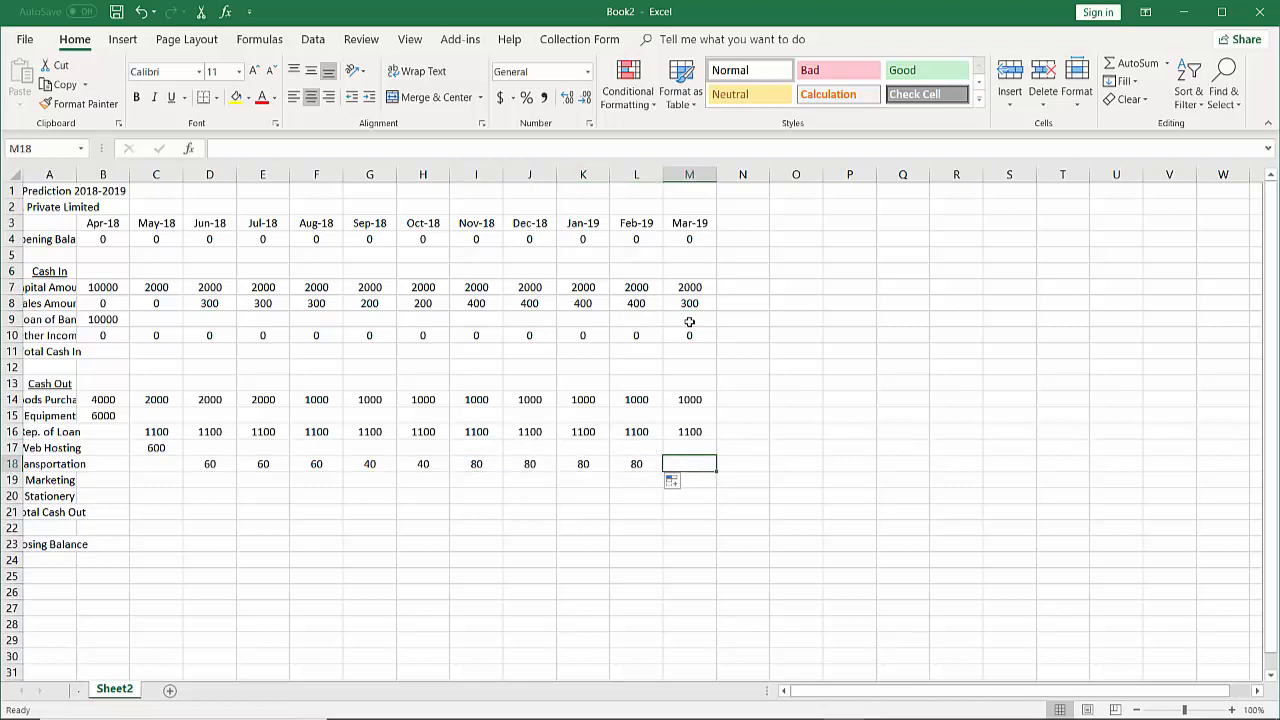
text(60)
click(873, 459)
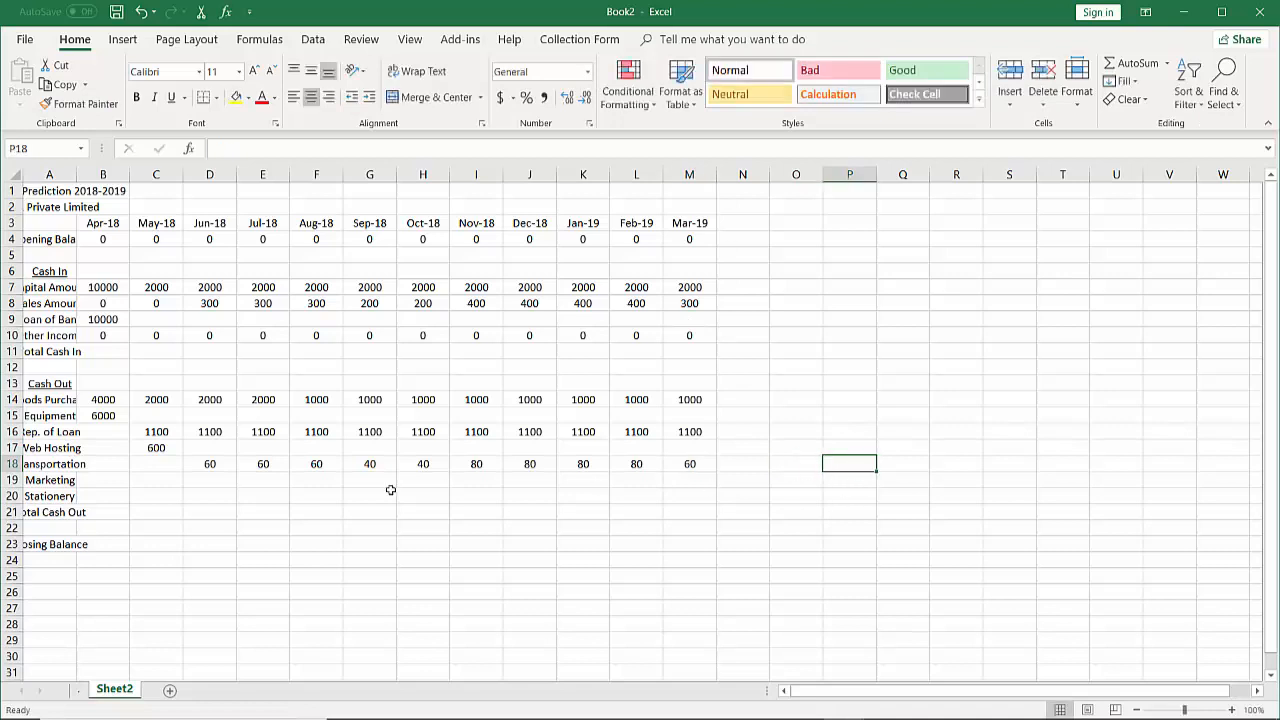
- Enter a transportation cost of 0 for May-18 and Apr-18 in cells C18 and B18
click(160, 466)
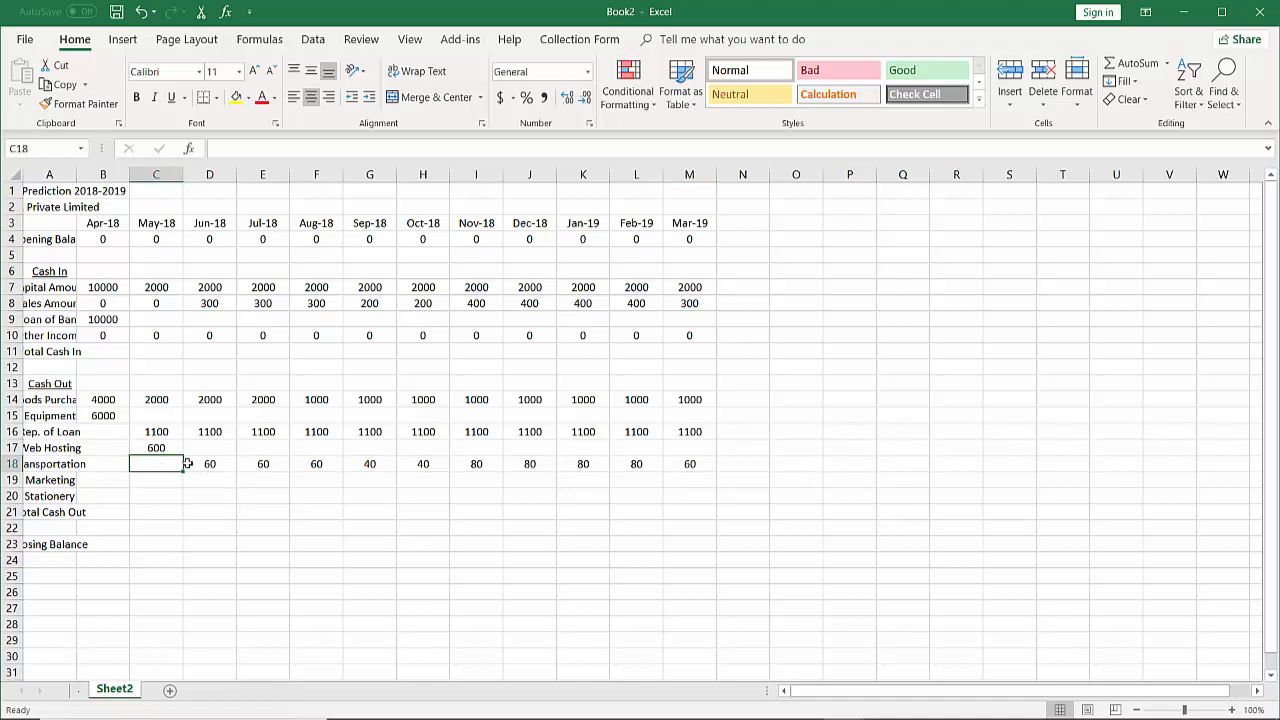
text(0)
click(106, 466)
text(0)
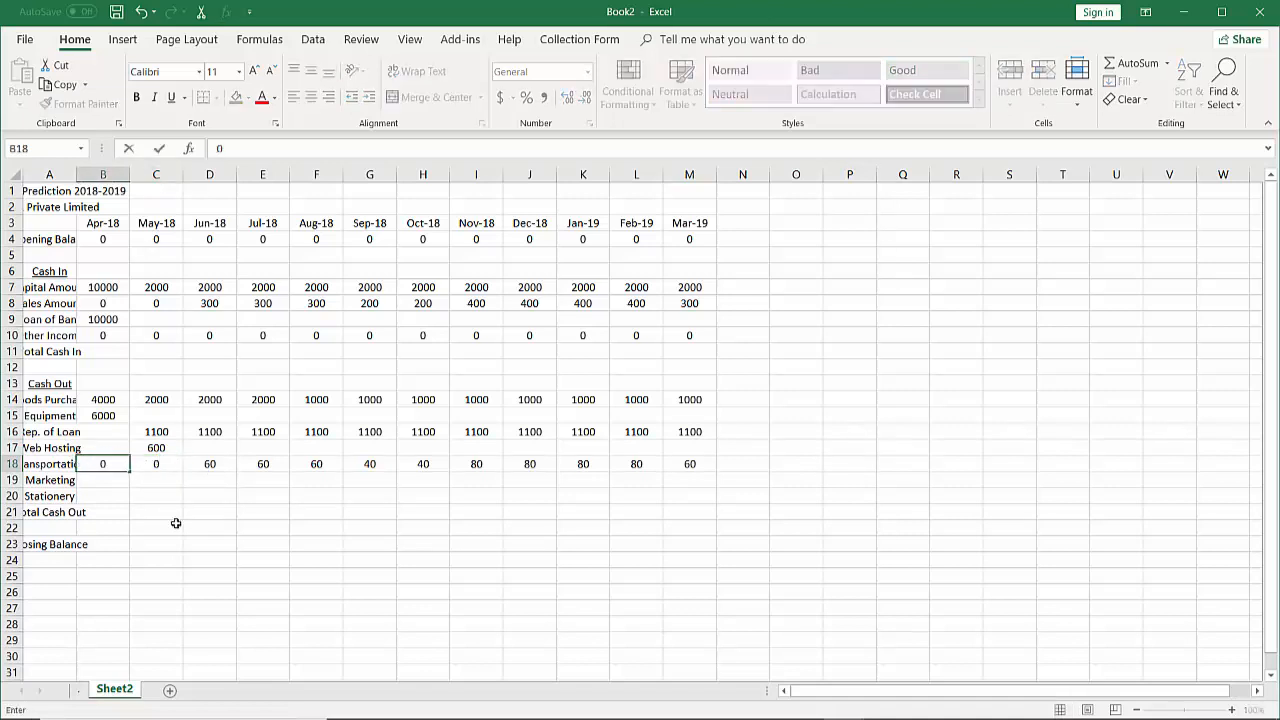
- Enter a marketing cost of 50 for Apr-18 in B19 and copy it across every month to Mar-19 in M19
click(95, 482)
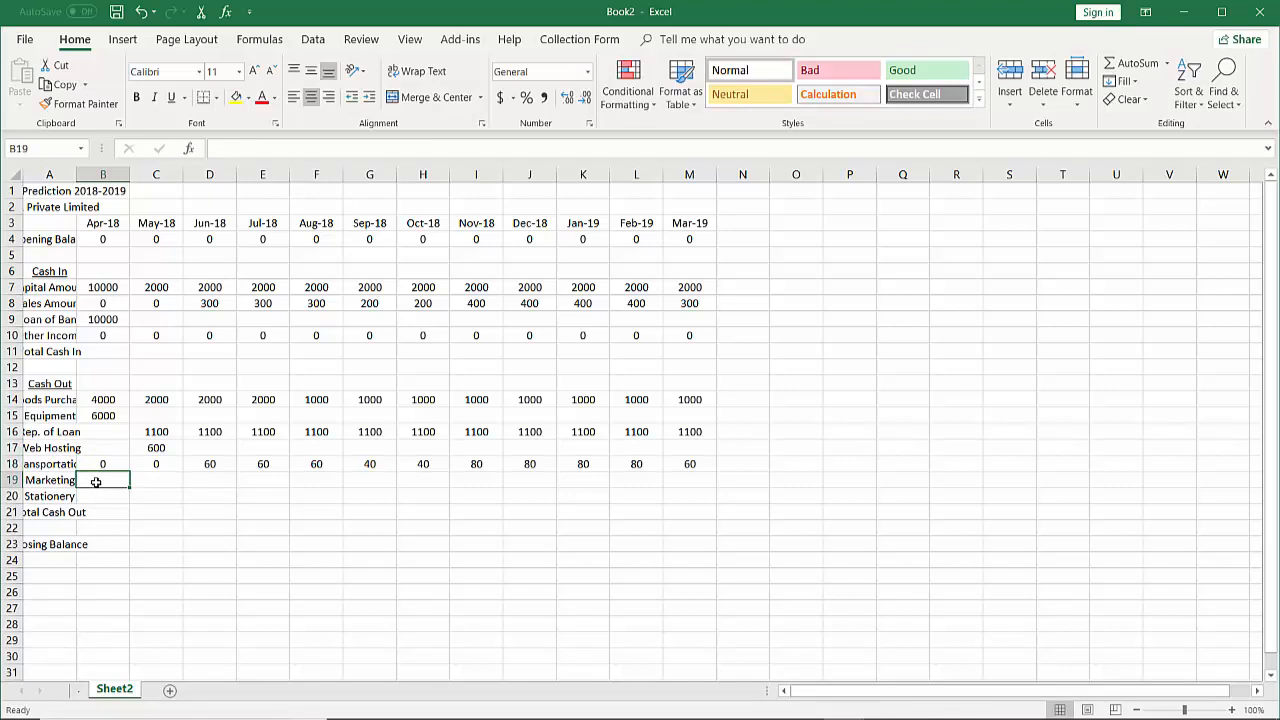
text(50)
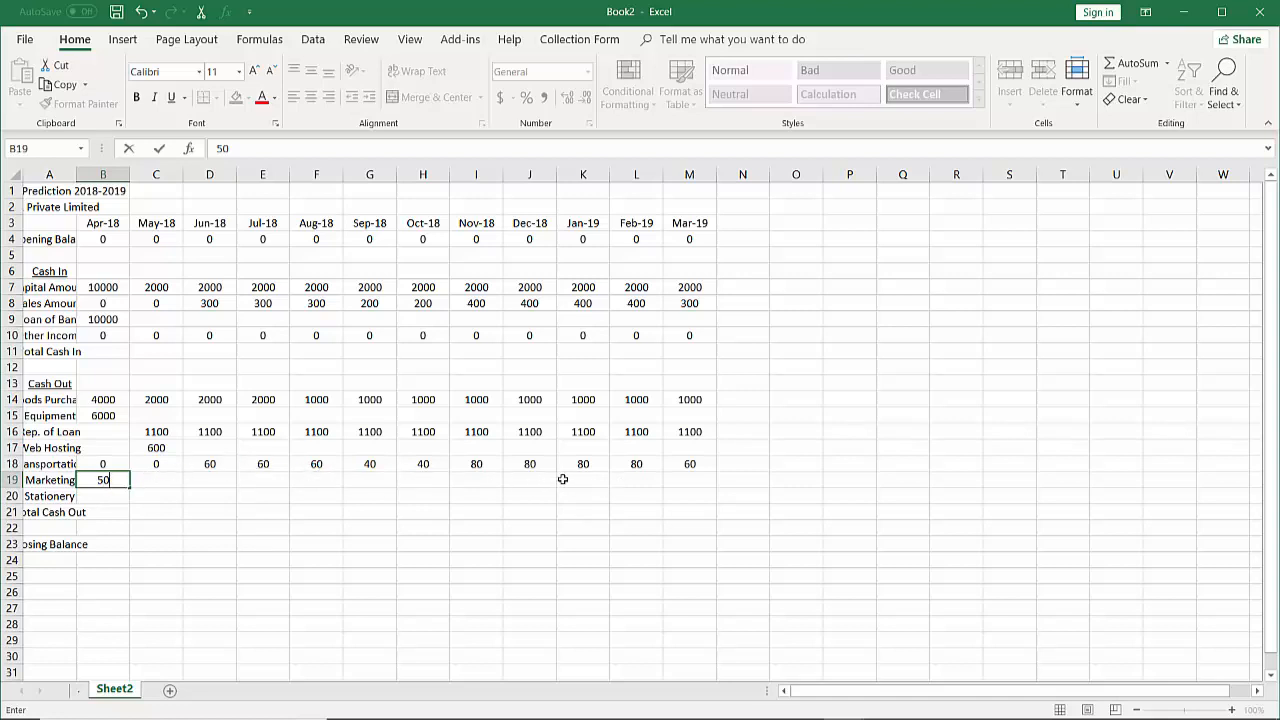
click(253, 525)
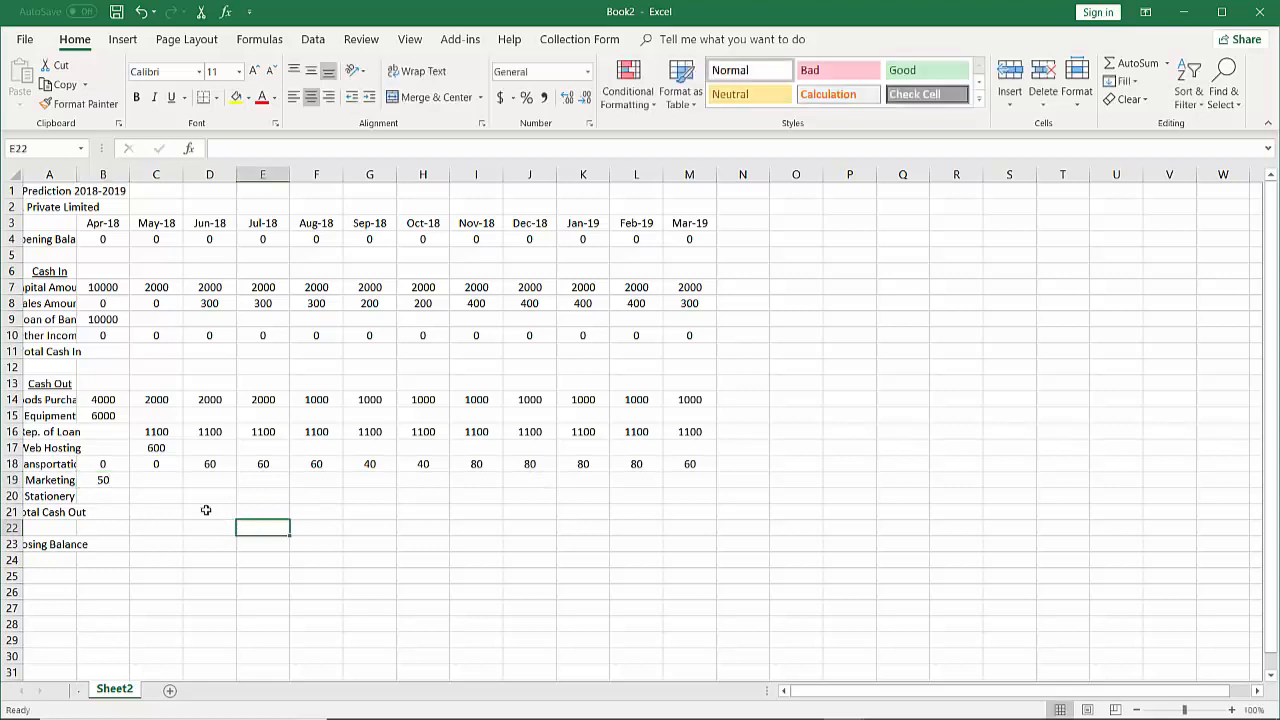
click(117, 480)
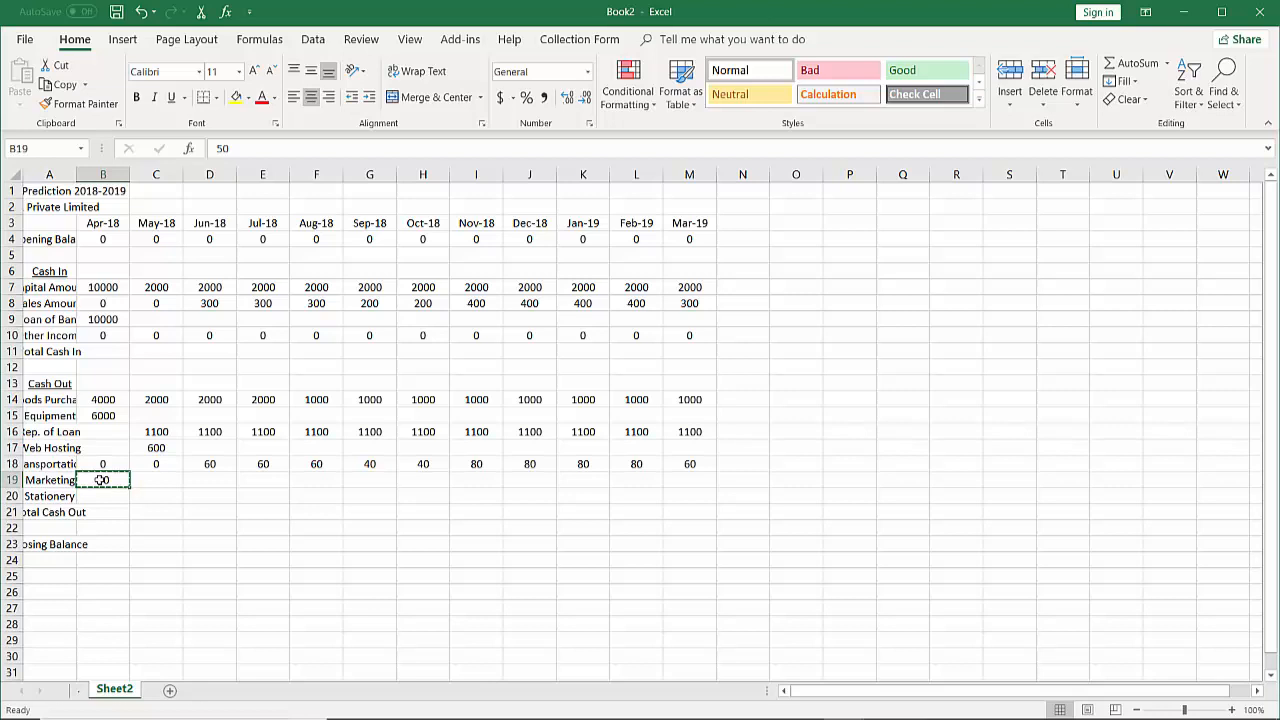
key(ctrl+c)
key(shift+Right)
key(shift+Right)
key(shift+Right)
key(shift+Right)
key(shift+Right)
key(shift+Right)
key(shift+Right)
key(shift+Right)
key(shift+Right)
key(shift+Right)
key(shift+Right)
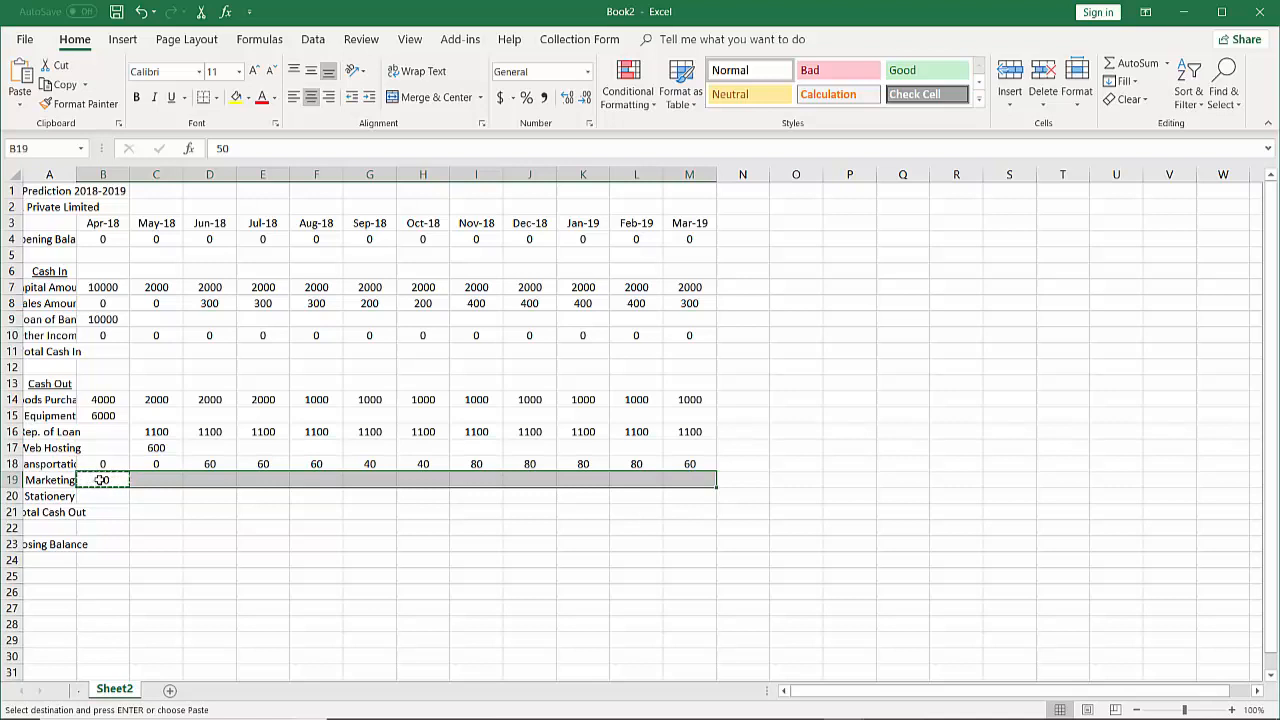
key(Return)
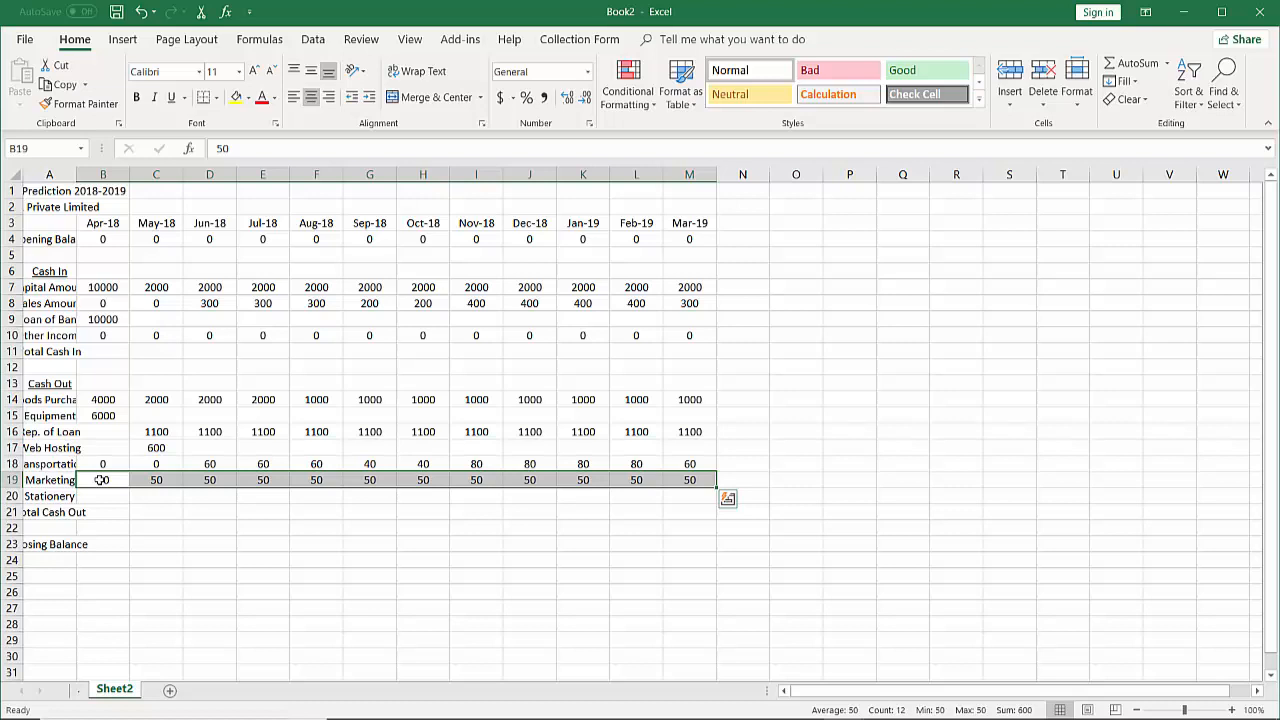
- Enter a stationery cost of 20 for Apr-18 in B20 and fill it across to Mar-19 in M20
click(100, 496)
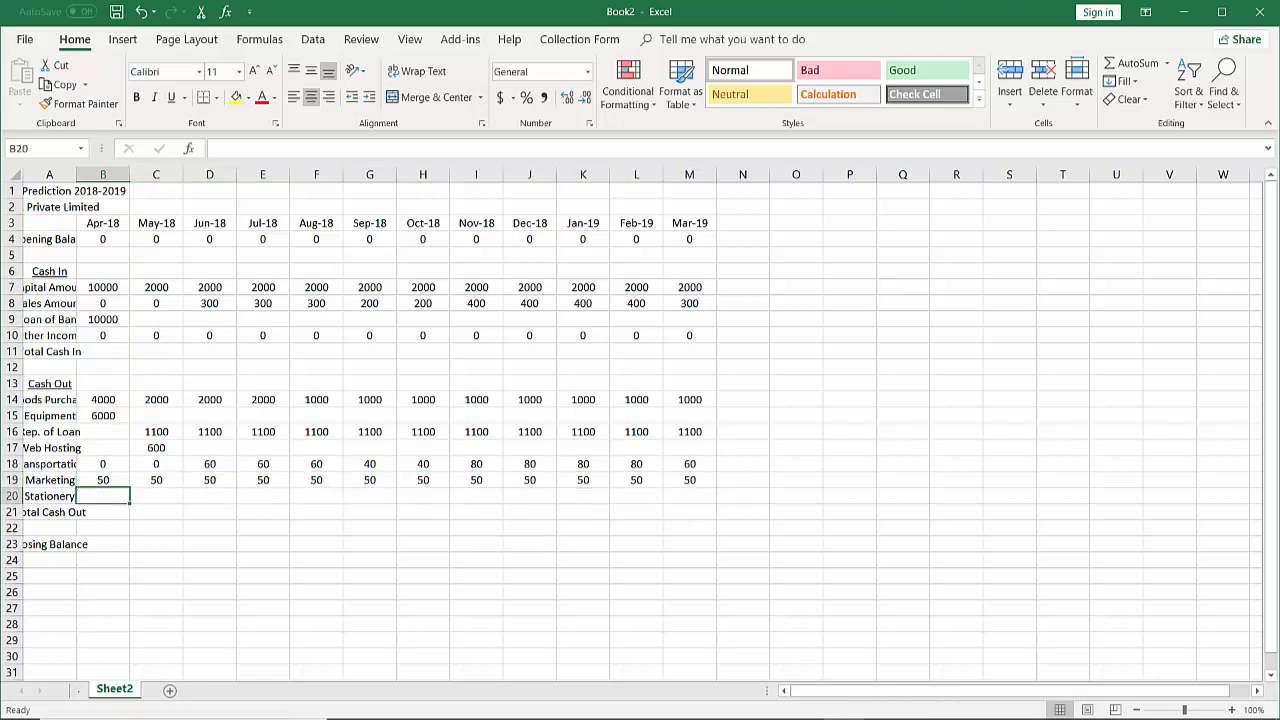
click(312, 96)
text(20)
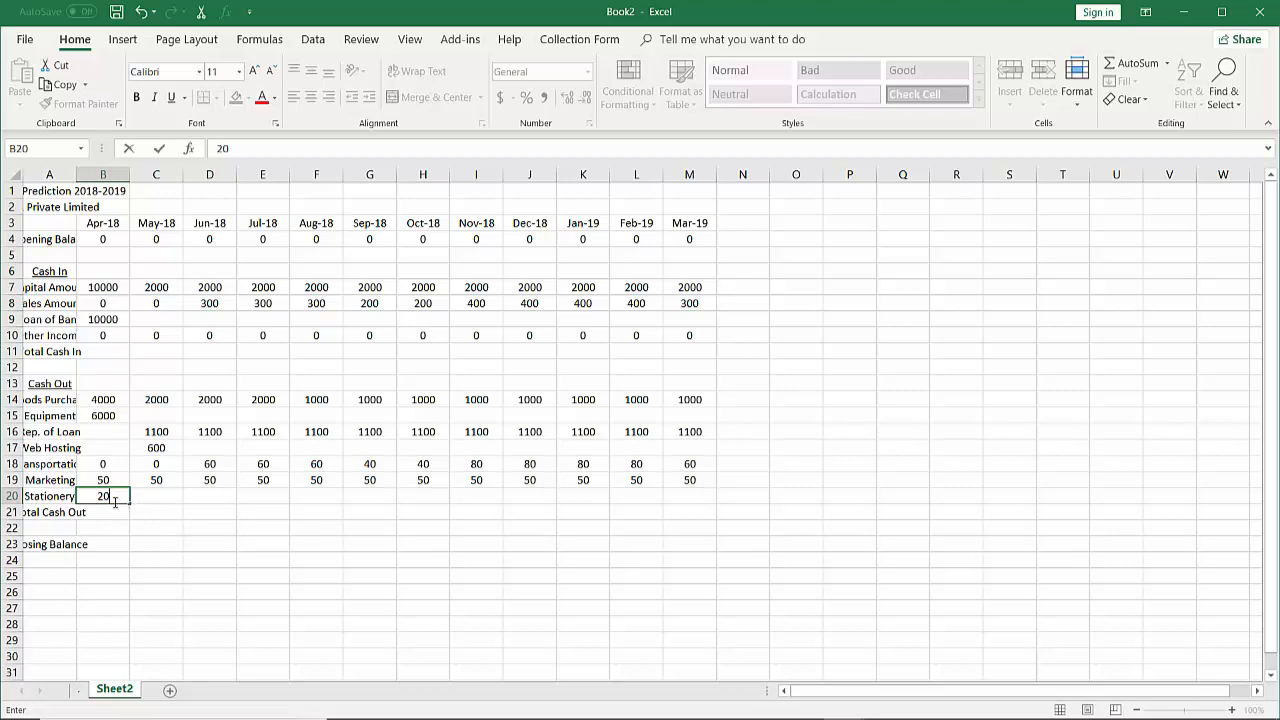
drag(129, 503, 697, 497)
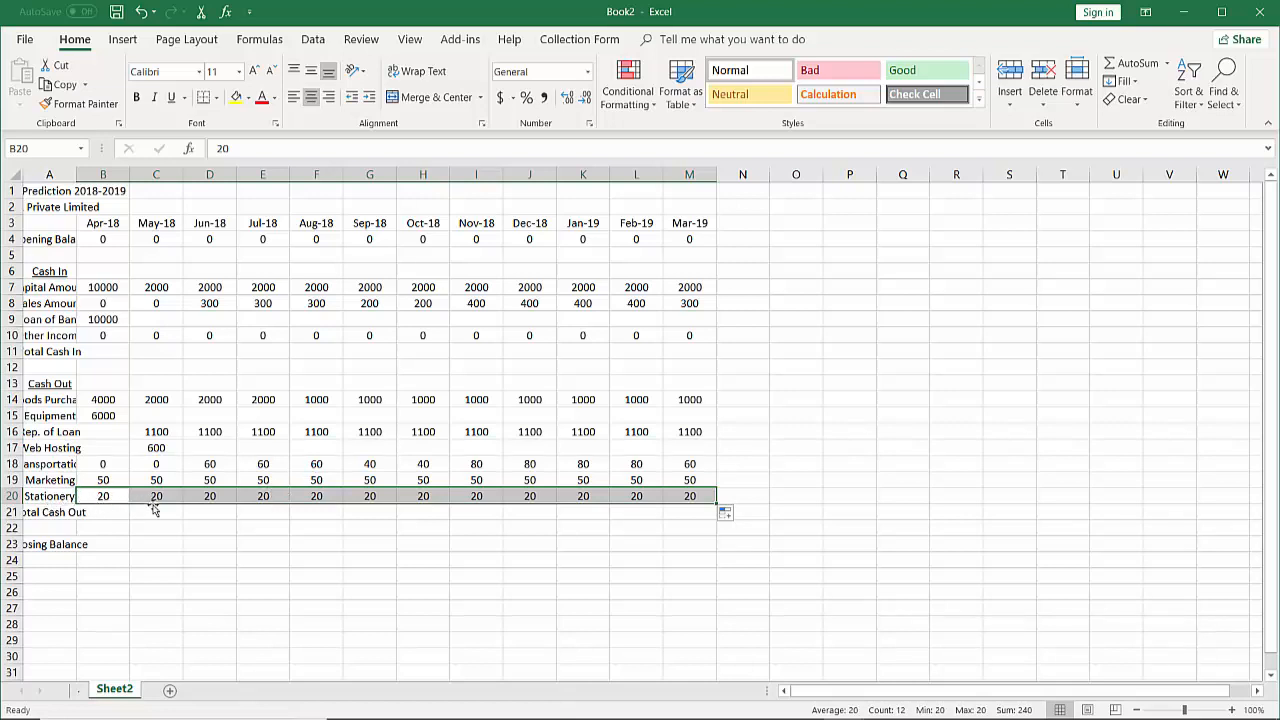
- Change the Apr-18 stationery cost in cell B20 to 200
click(104, 495)
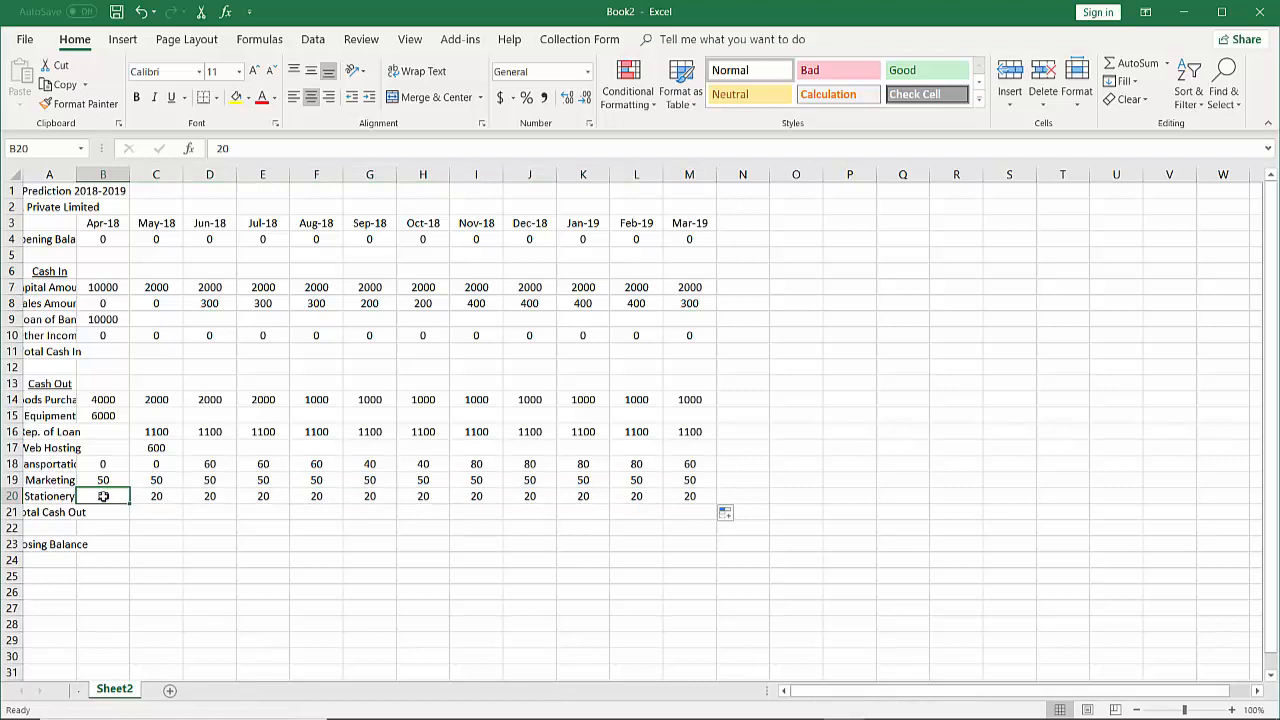
double_click(103, 496)
text(0)
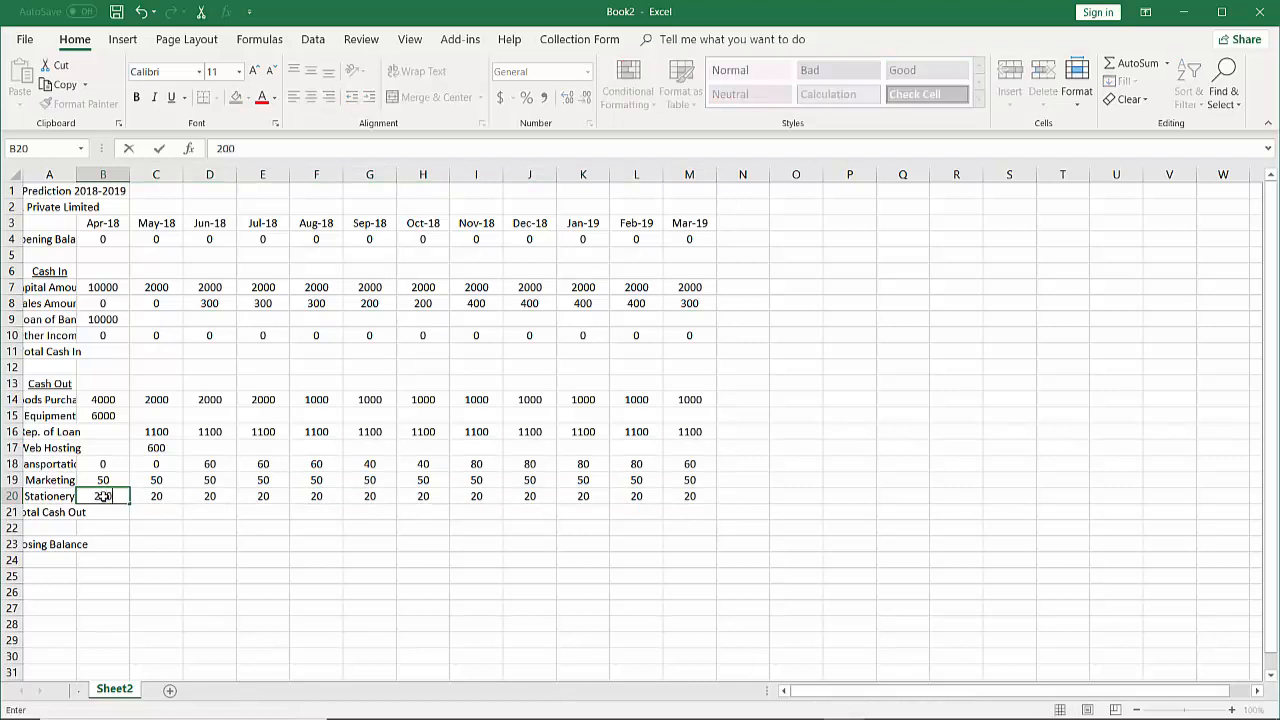
click(292, 552)
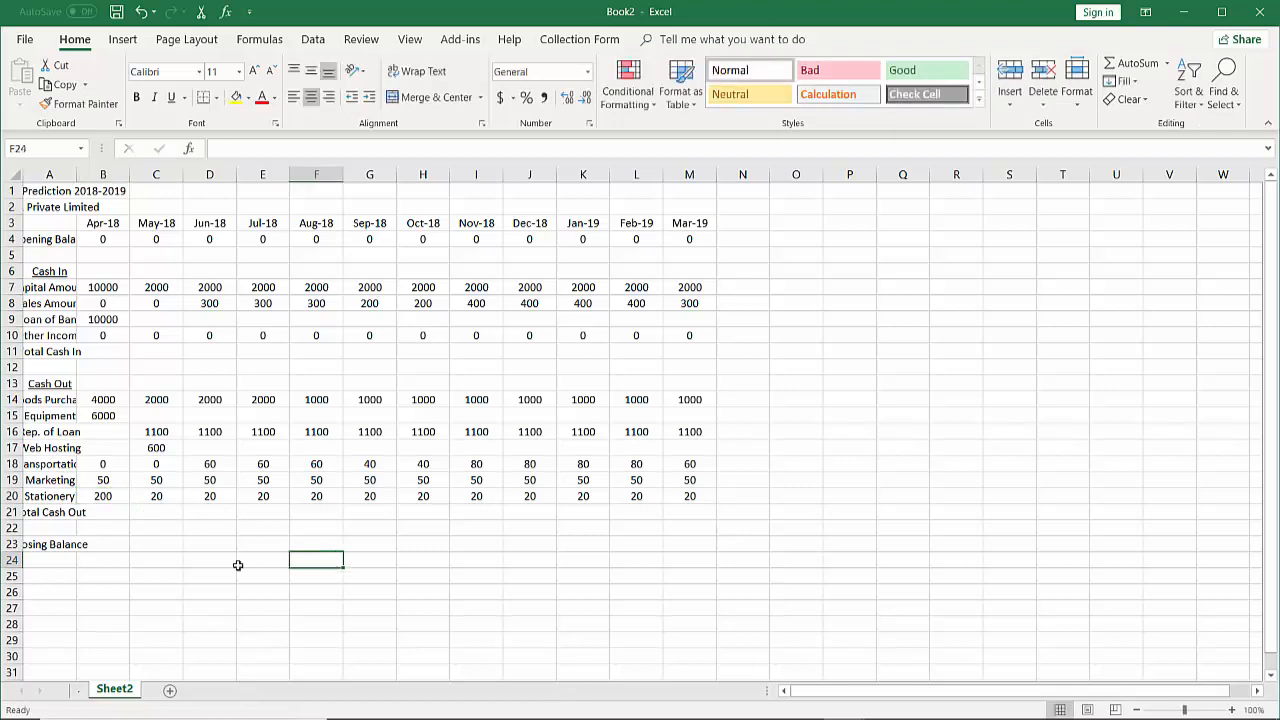
- Calculate Total Cash In for Apr-18 in cell B11 with the formula =SUM(B7:B10)
click(89, 512)
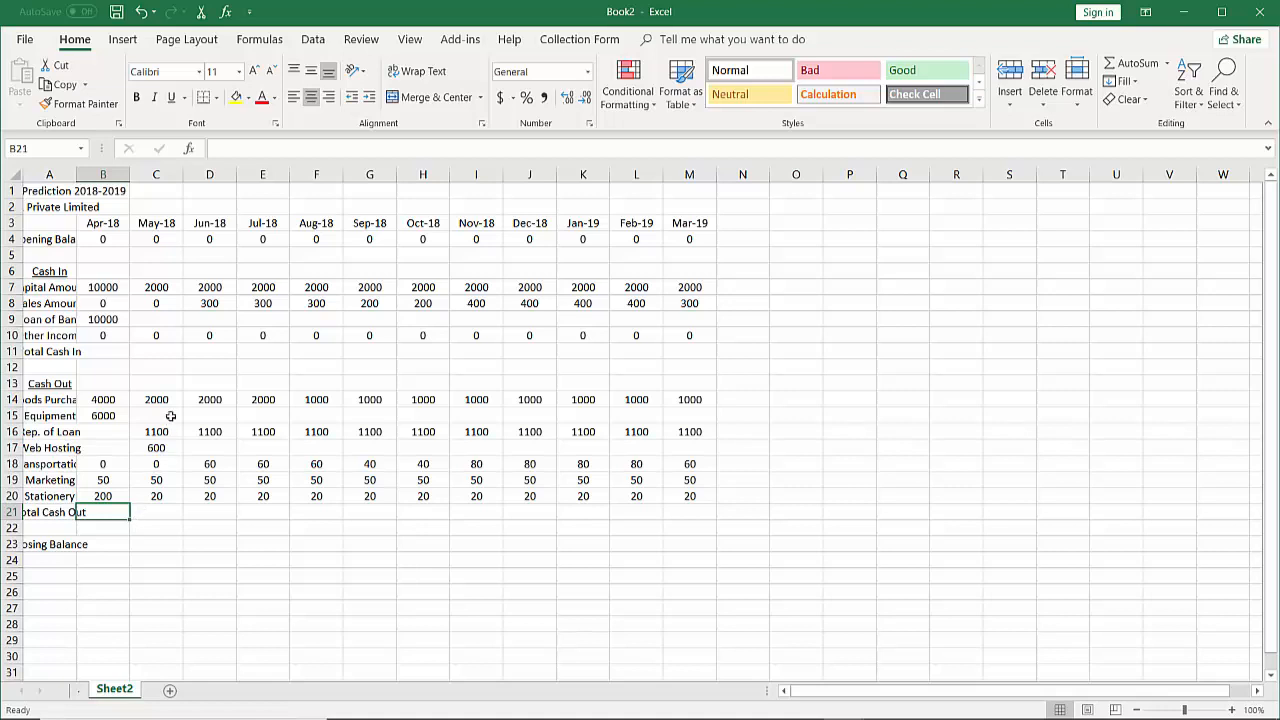
click(112, 353)
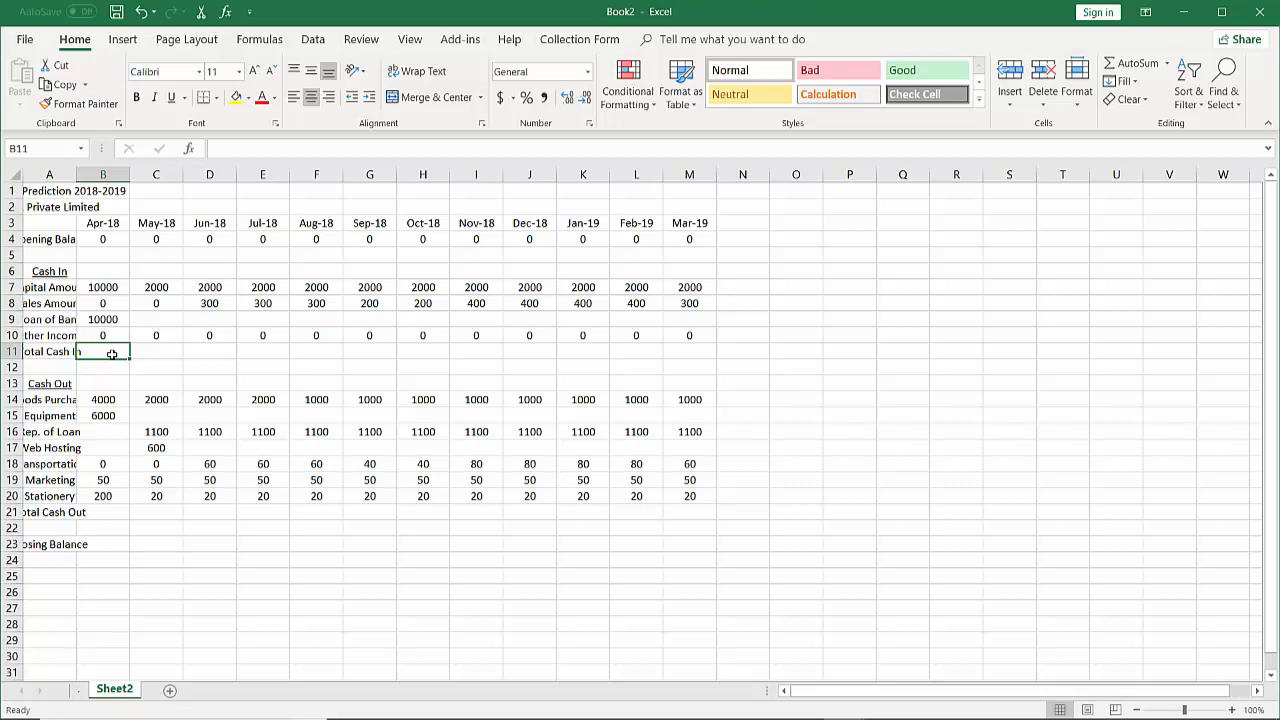
text(=)
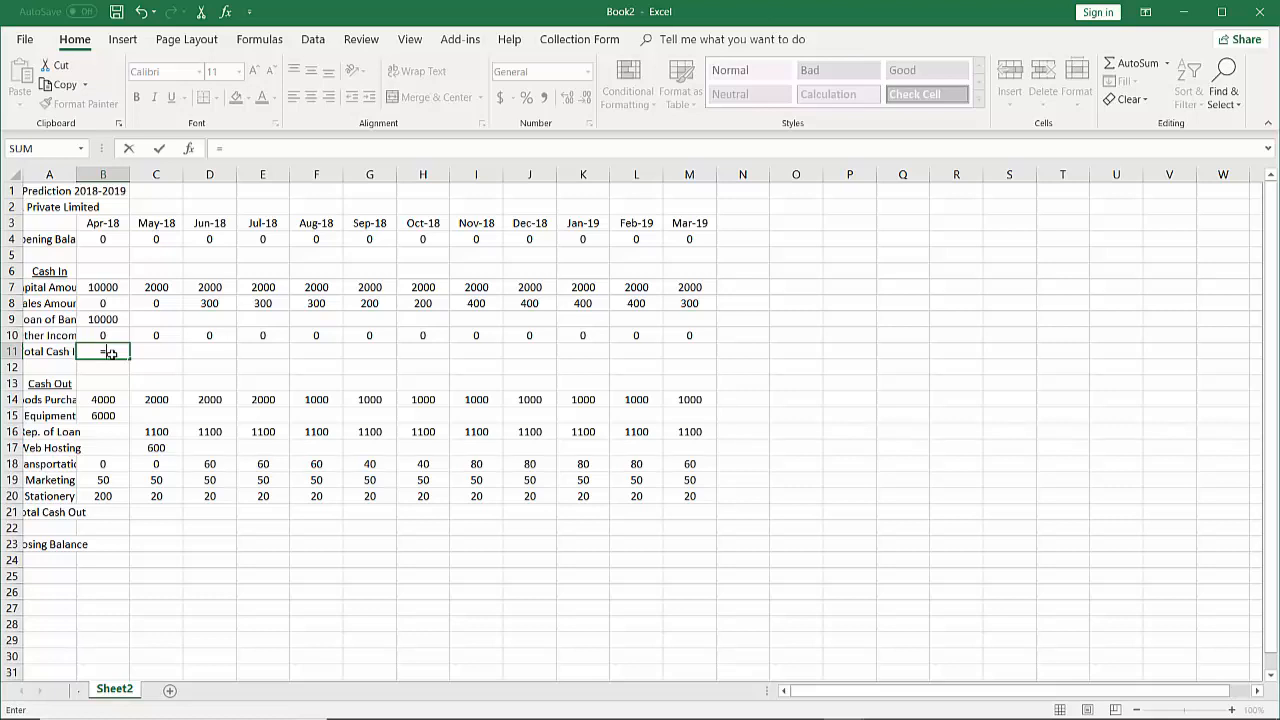
text(sum)
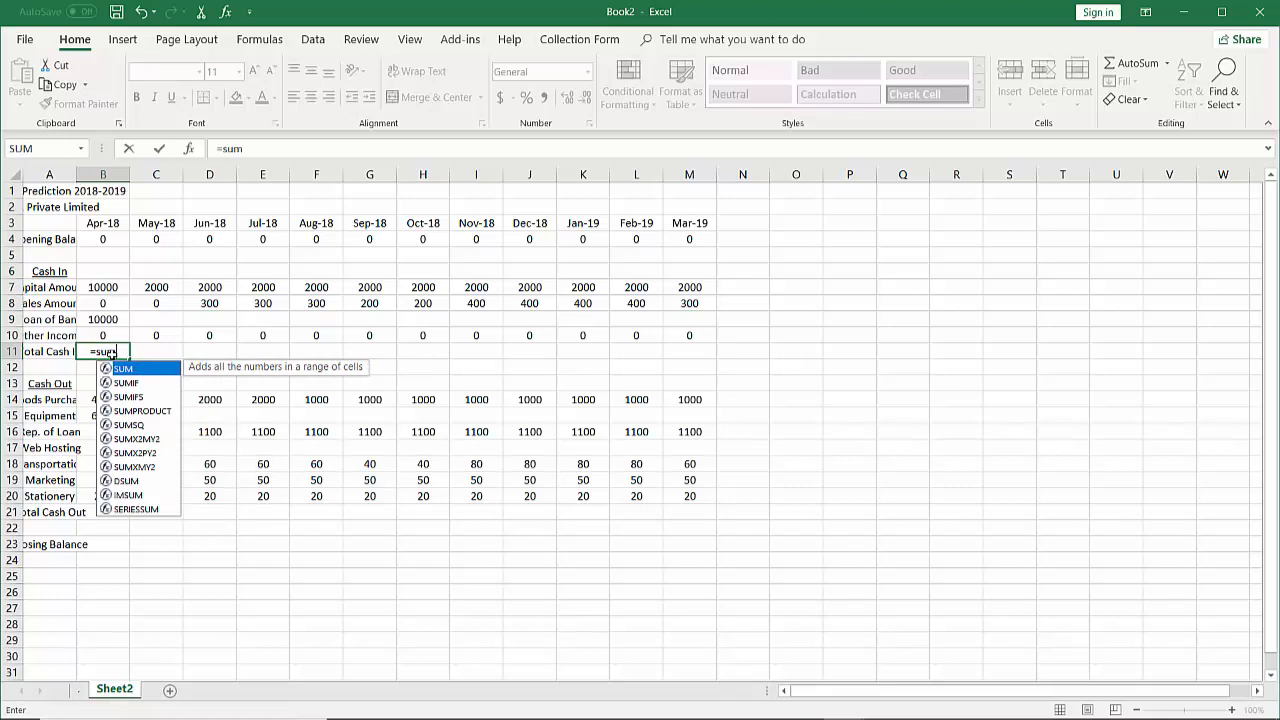
key(BackSpace)
key(BackSpace)
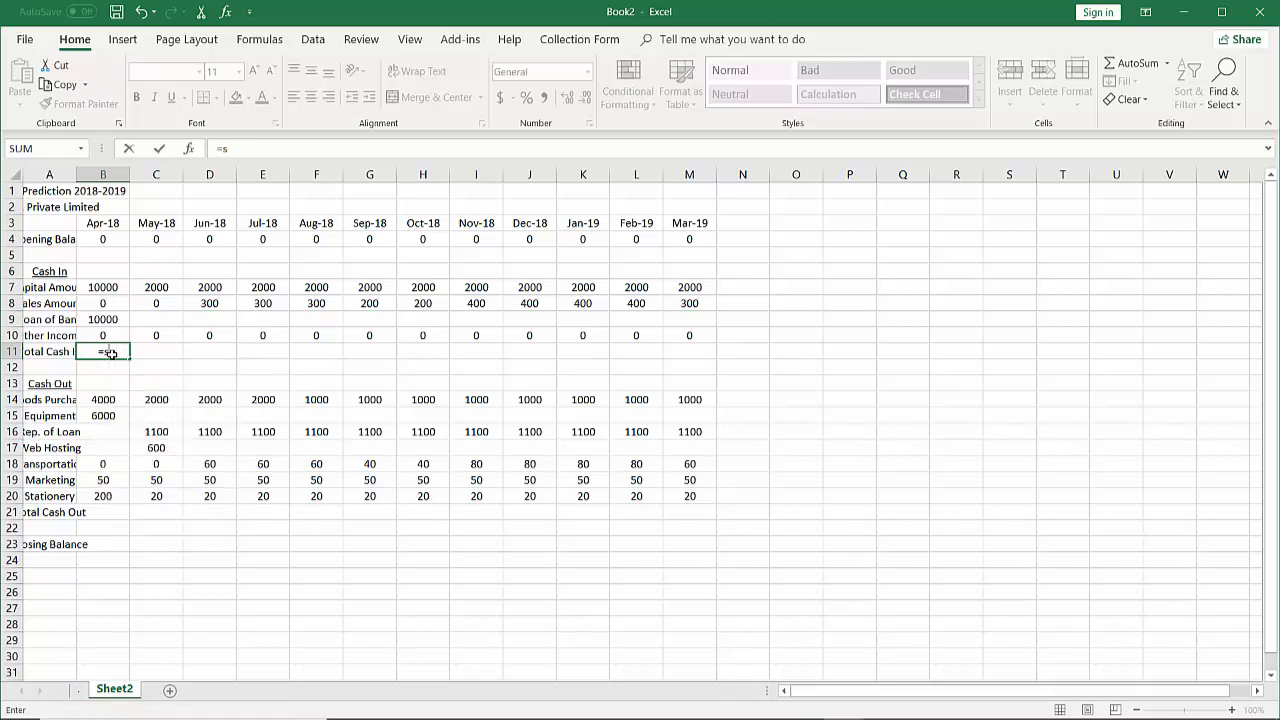
text(SUM)
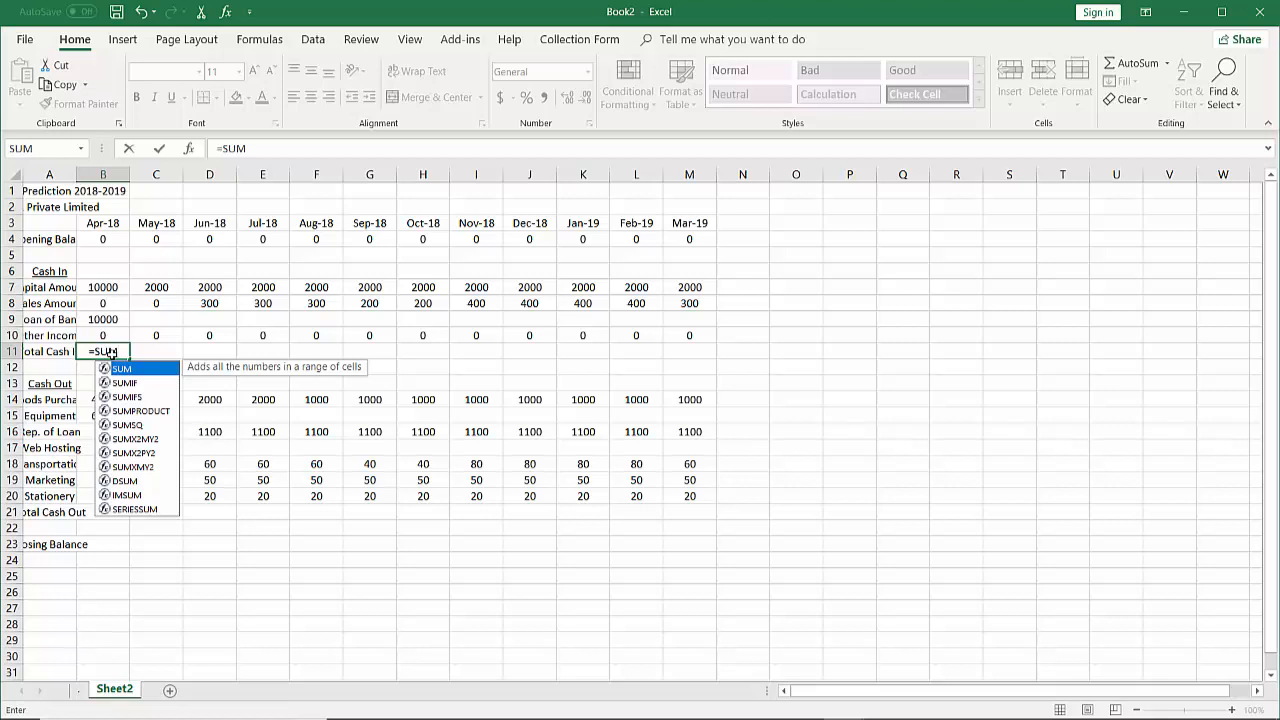
text(()
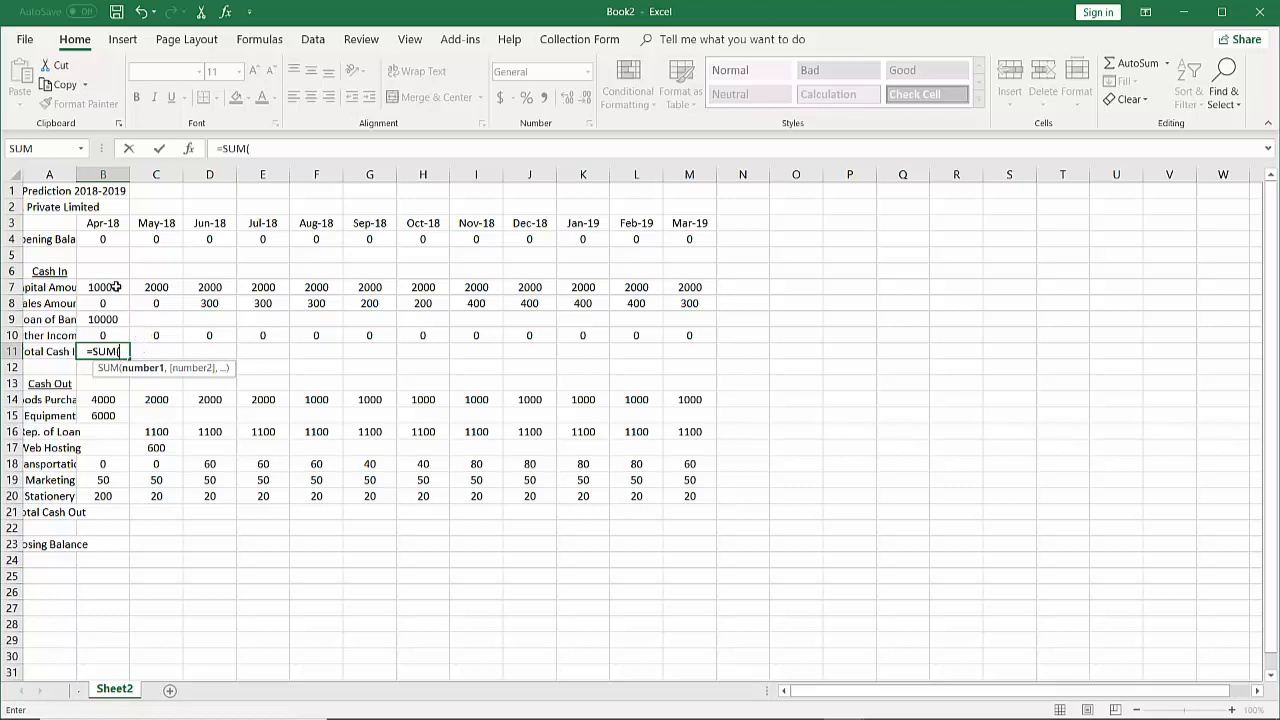
drag(117, 287, 117, 334)
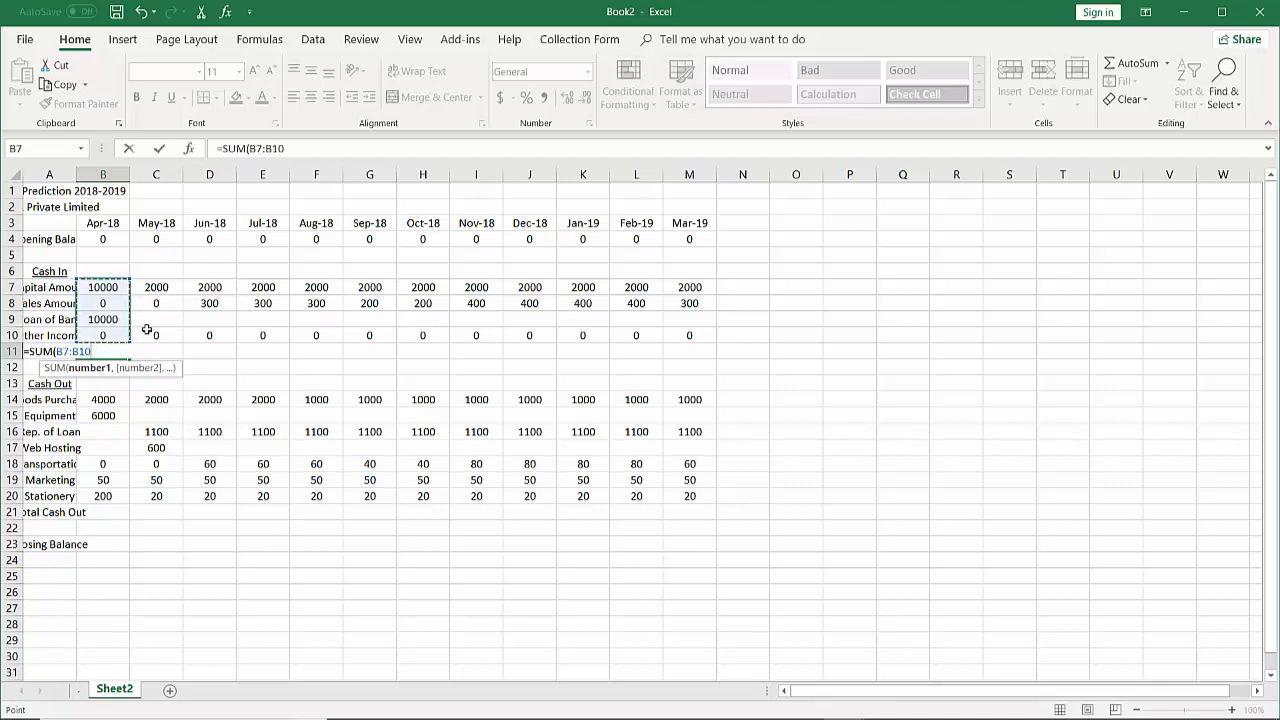
text())
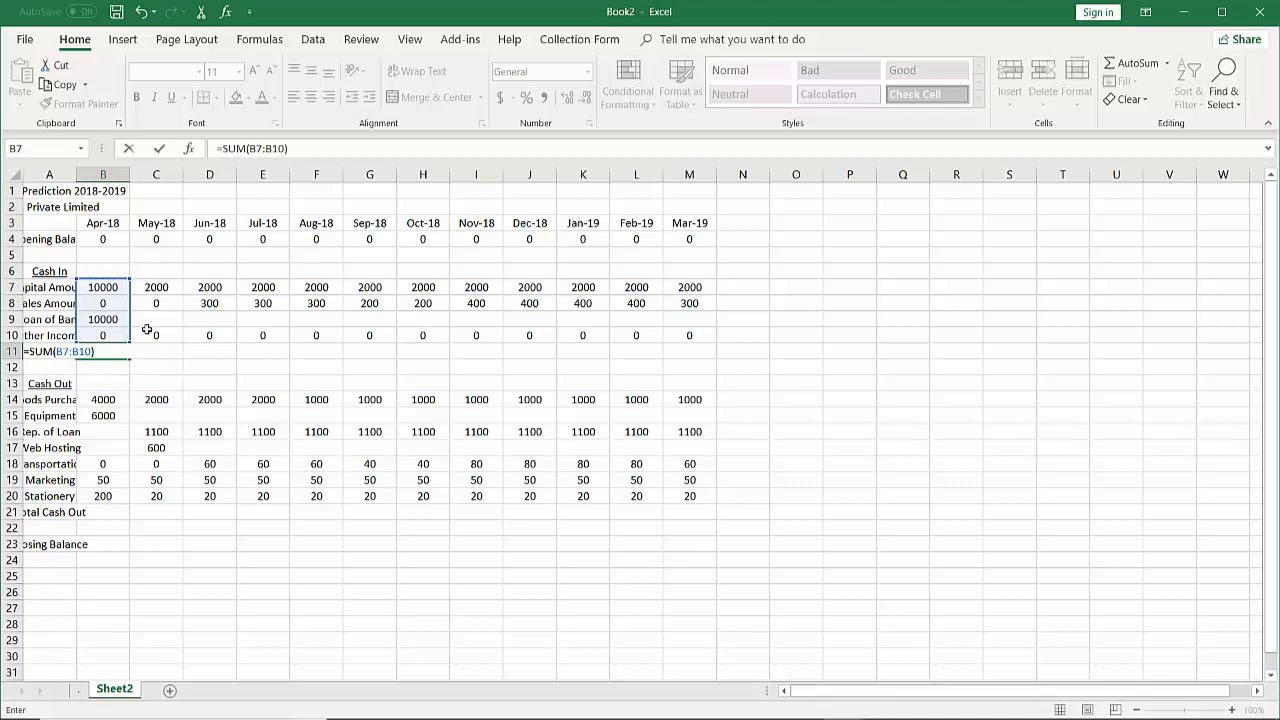
key(Return)
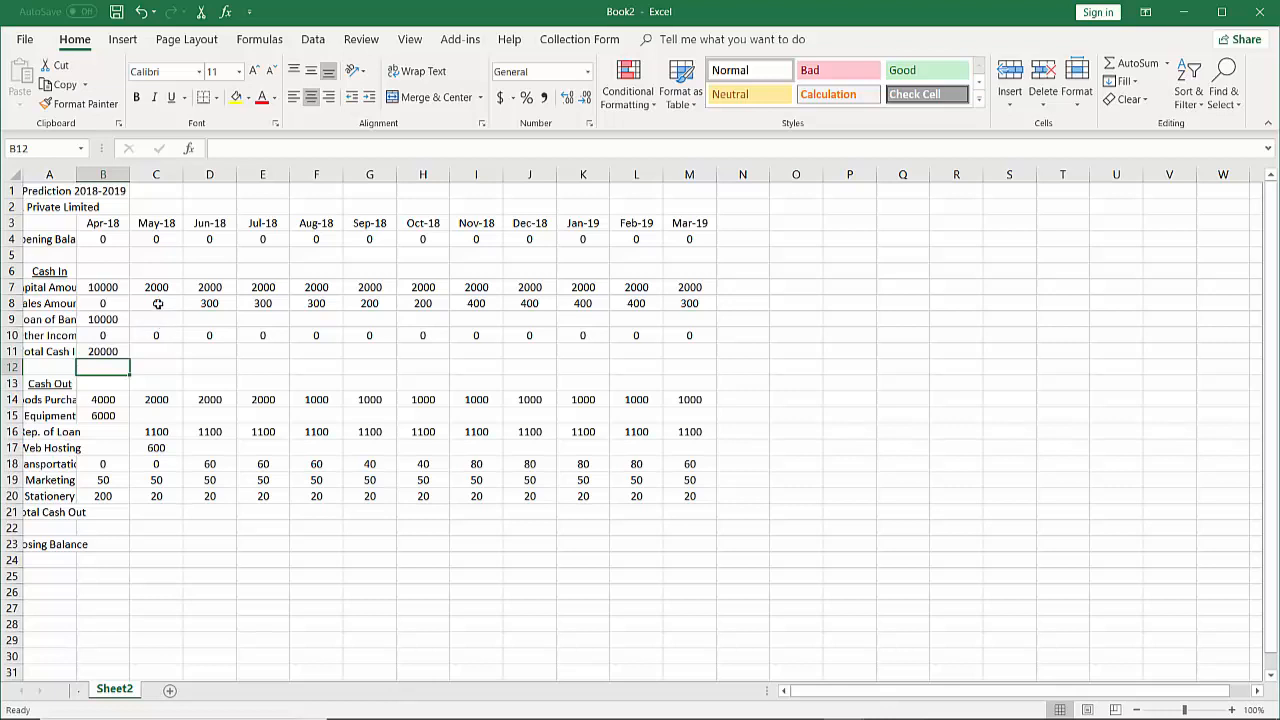
- Calculate Total Cash In for May-18 in cell C11 with AutoSum over cells C7 to C10
click(148, 352)
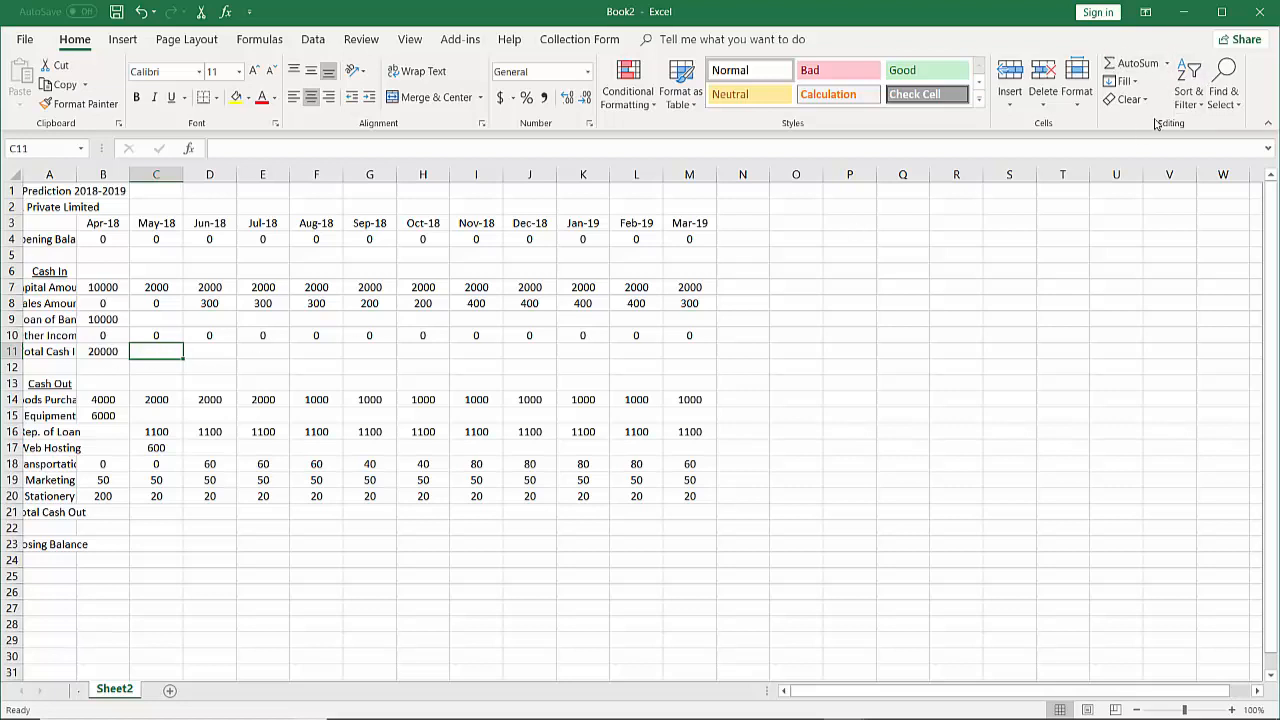
click(1130, 63)
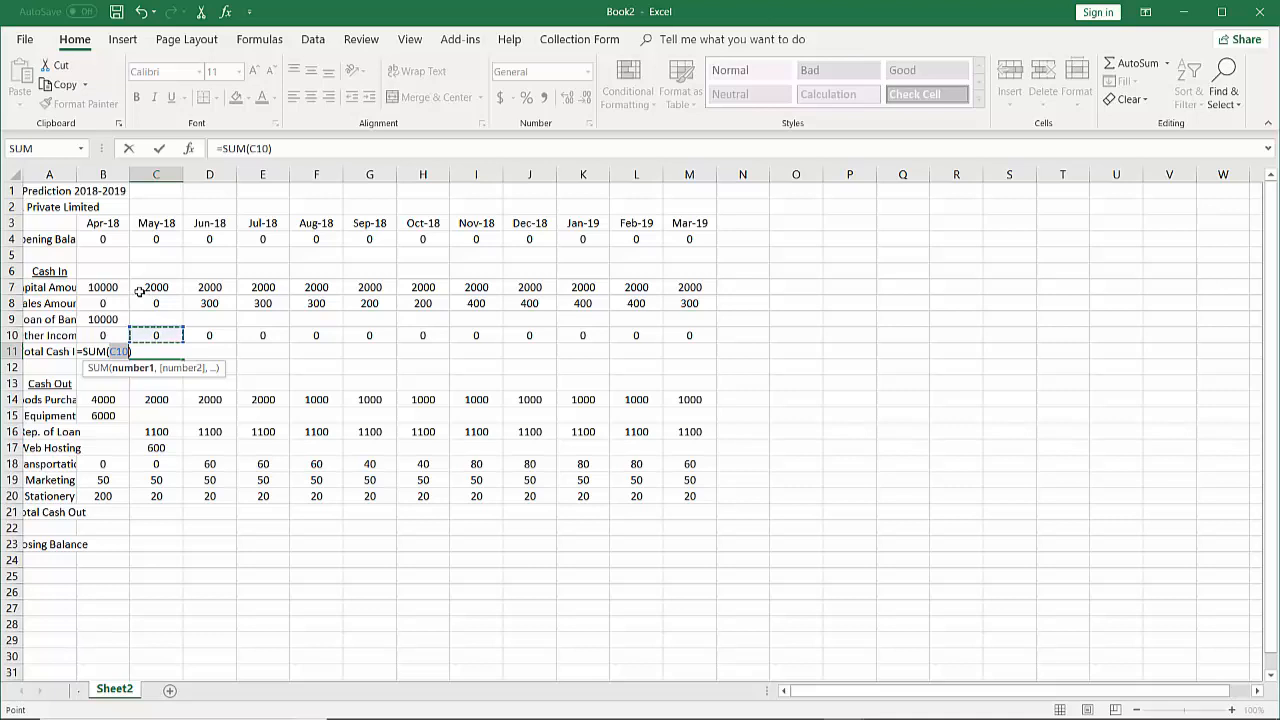
drag(142, 289, 161, 330)
key(Return)
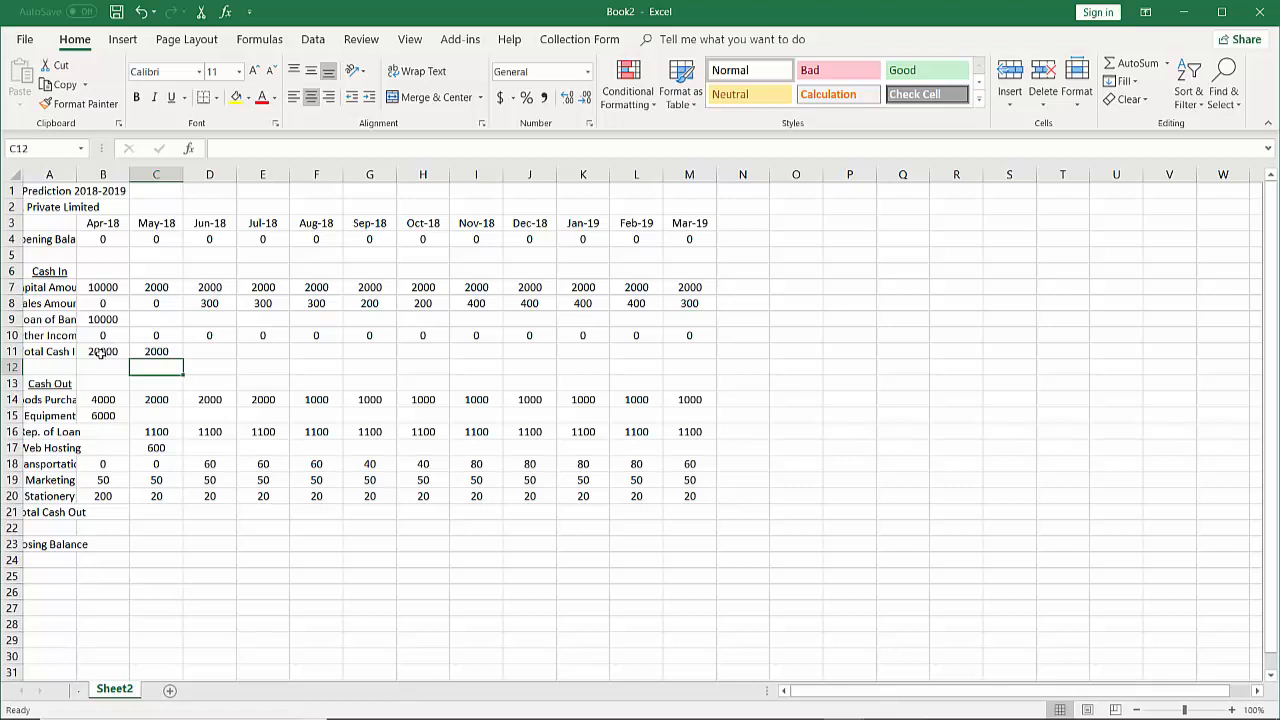
- Calculate Total Cash In for Jun-18 in cell D11 by inserting the SUM function over cells D7 to D10
click(155, 352)
drag(187, 348, 203, 347)
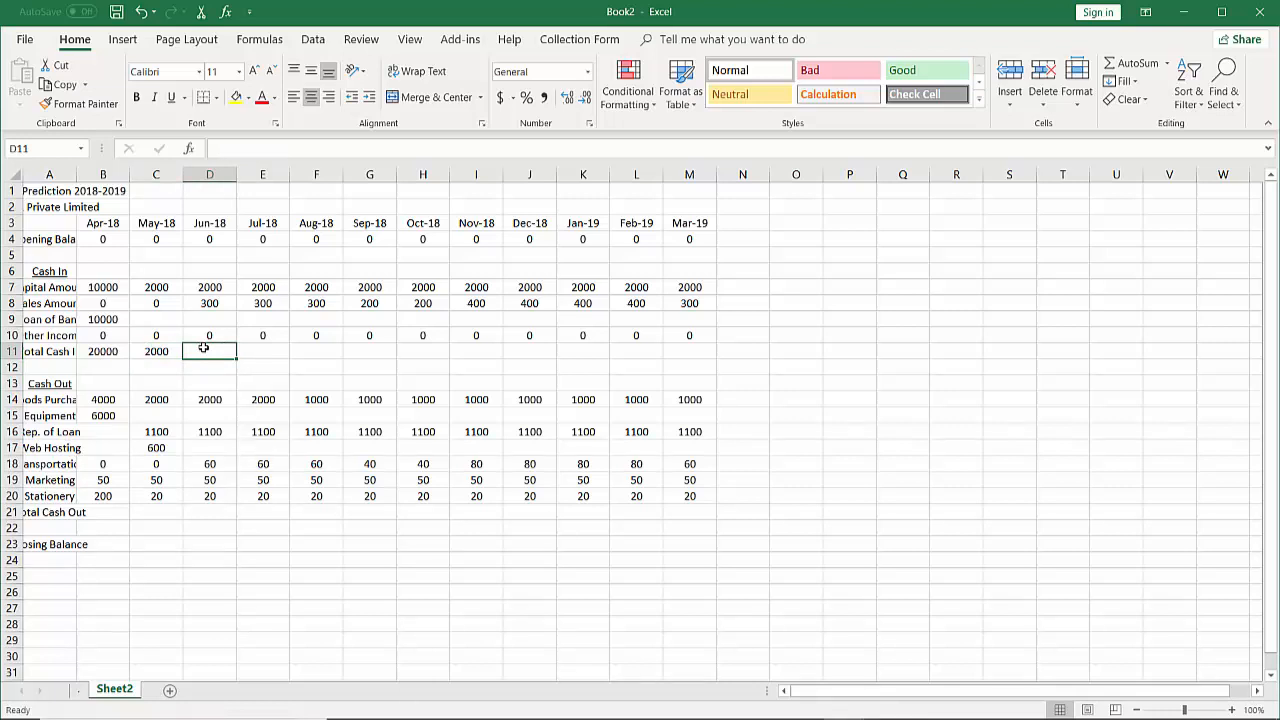
click(275, 39)
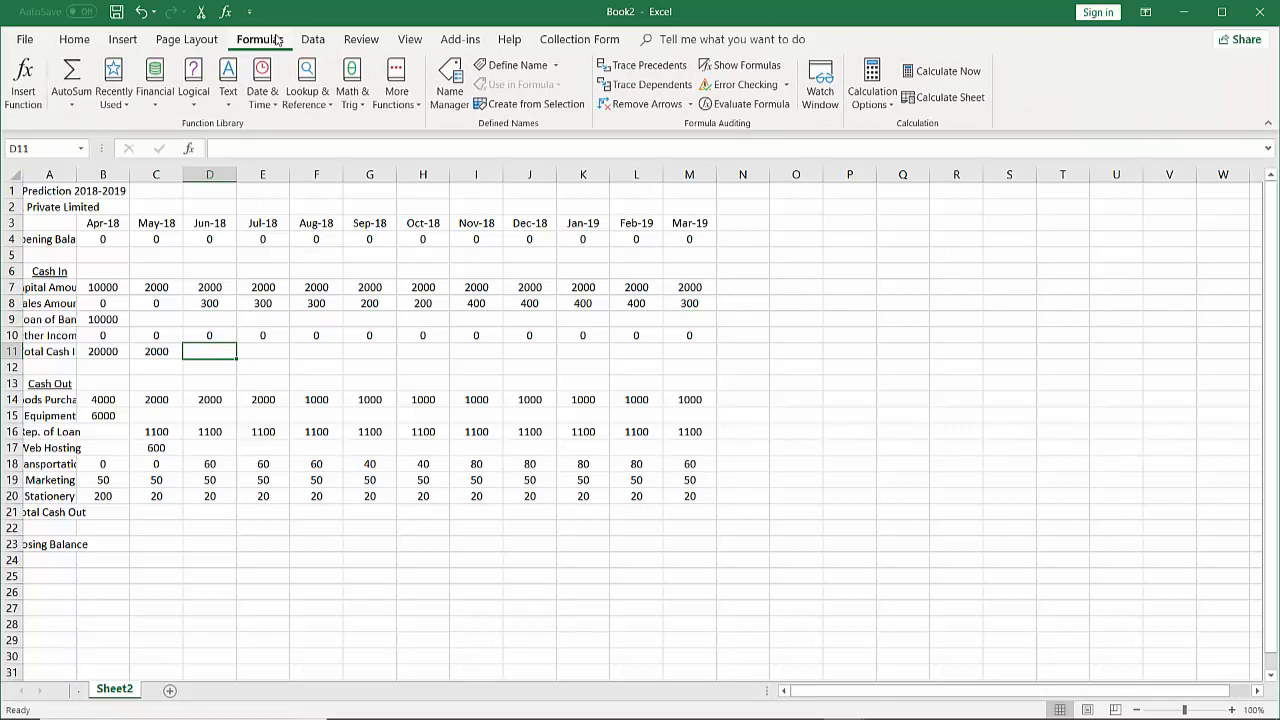
click(24, 80)
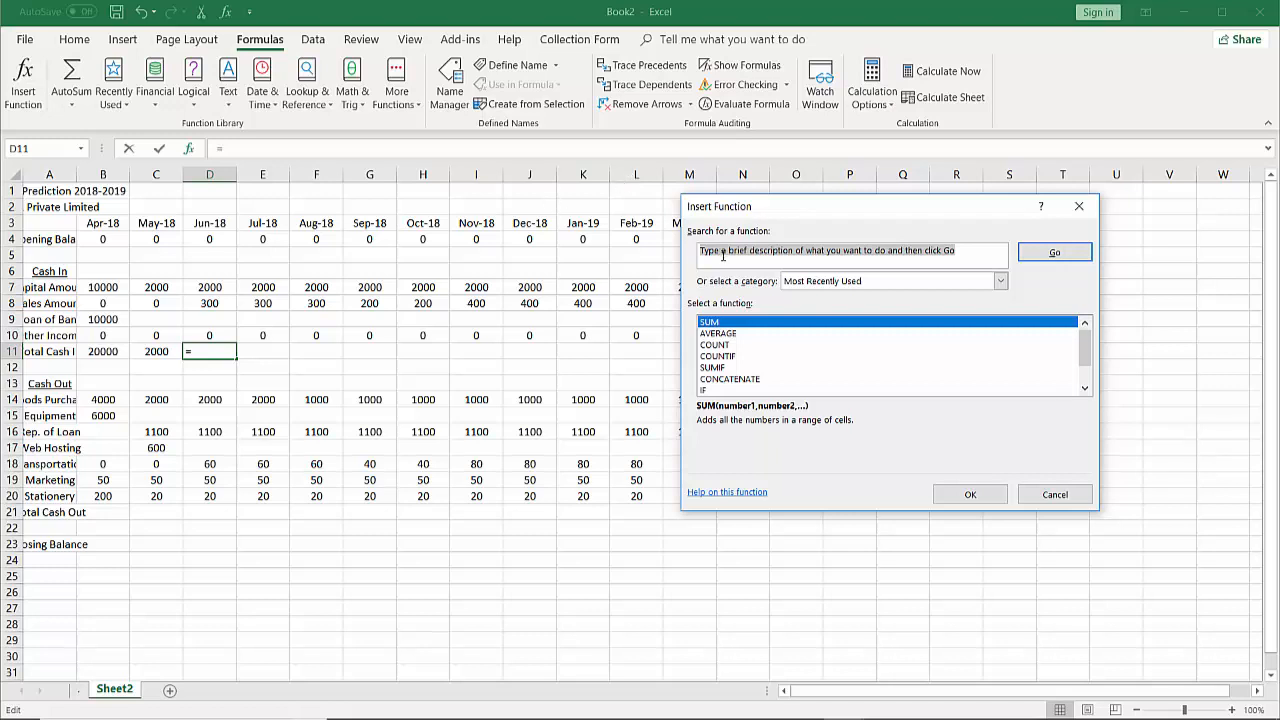
text(S)
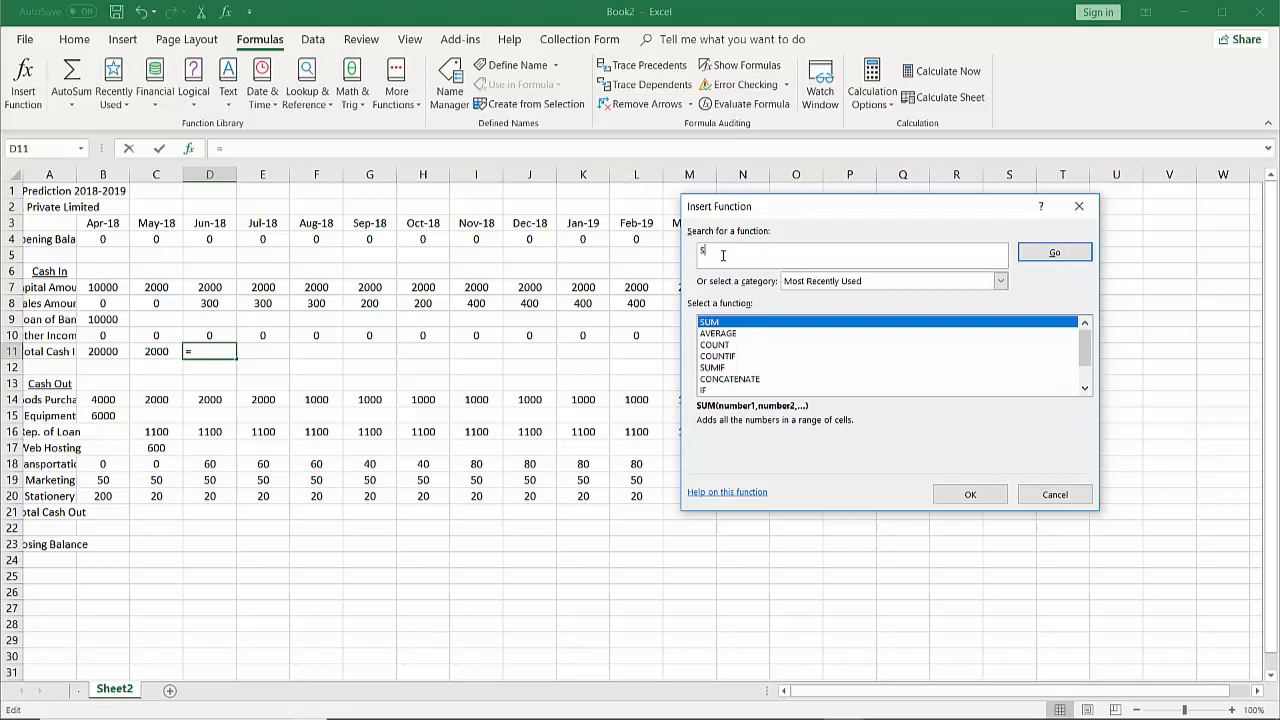
text(UM)
click(1050, 256)
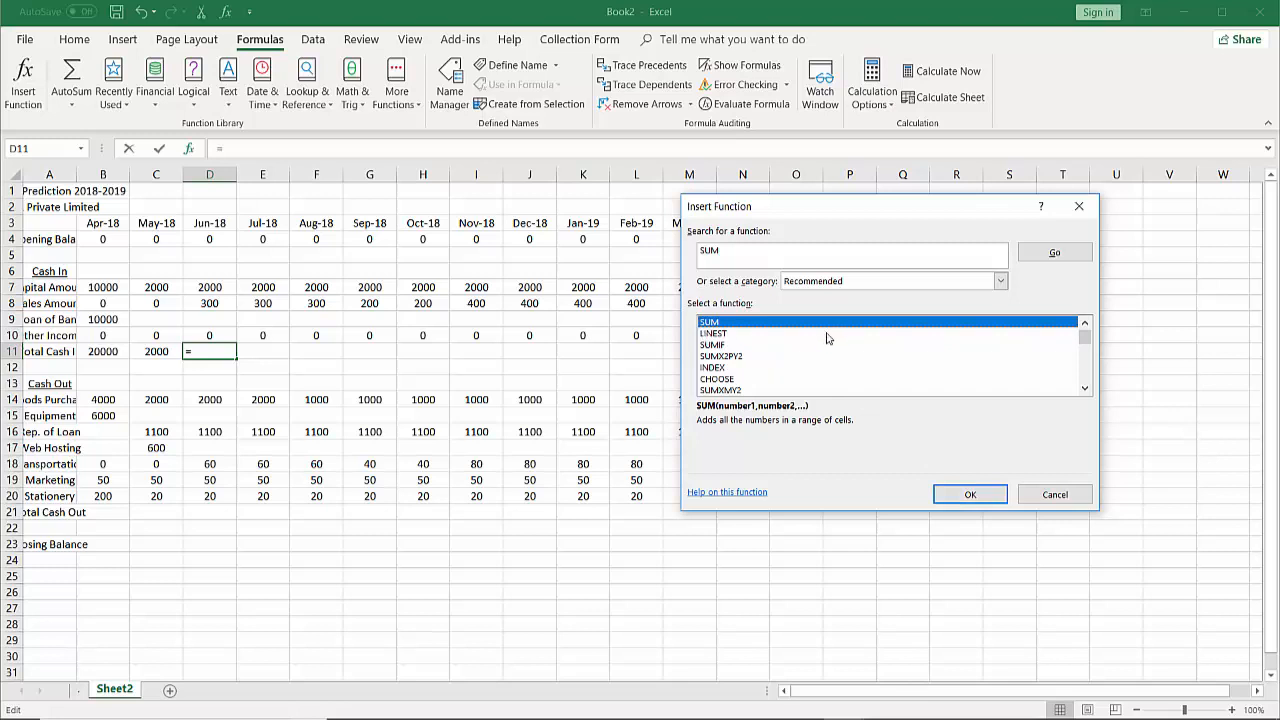
click(969, 494)
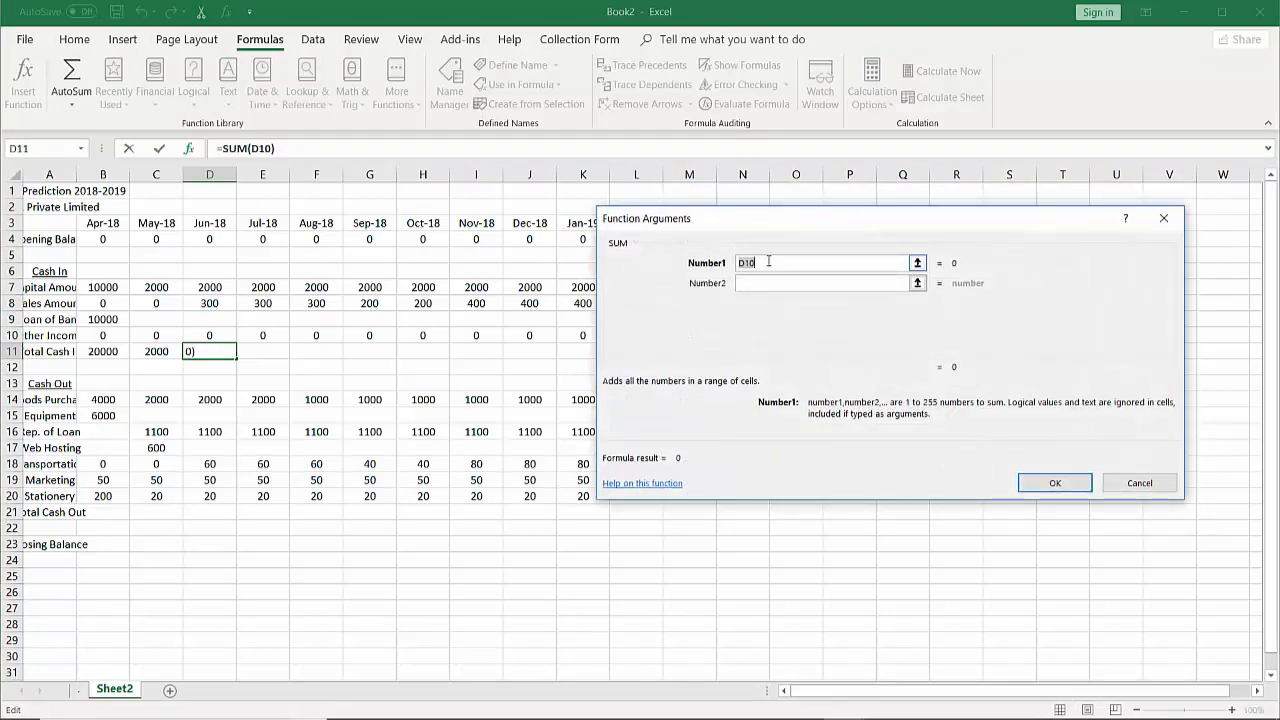
click(742, 282)
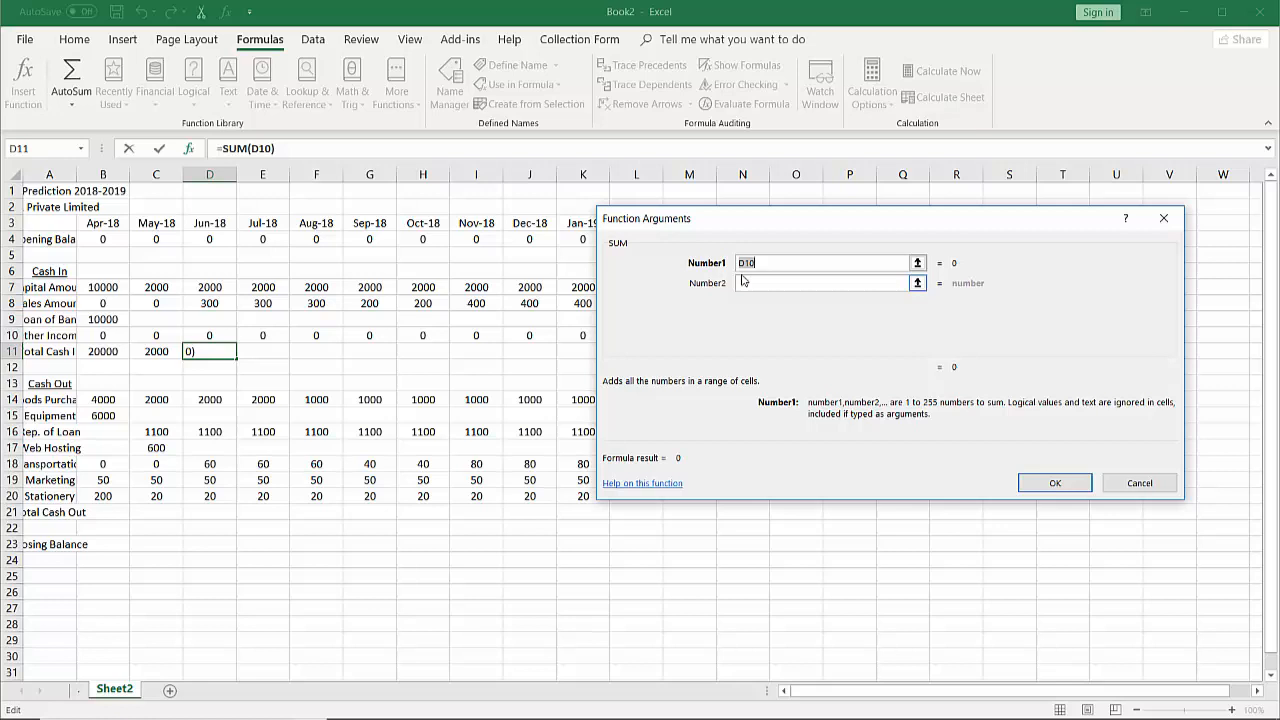
click(764, 265)
drag(214, 287, 216, 333)
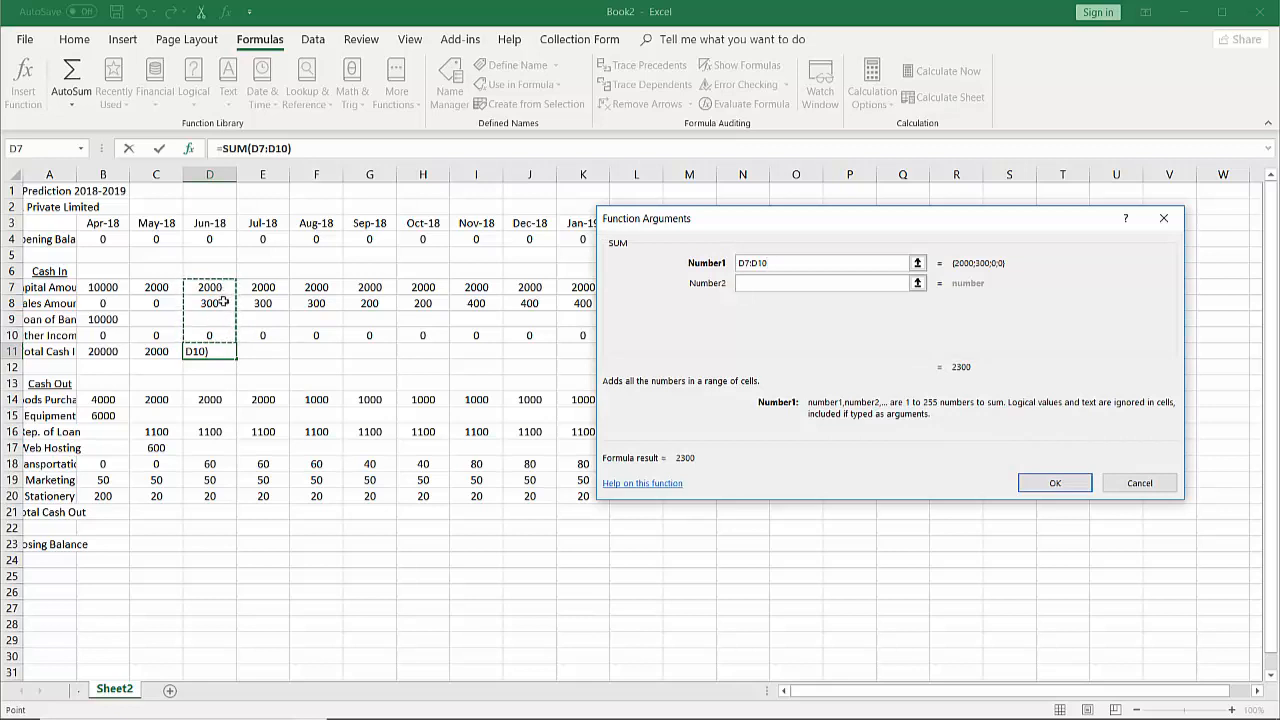
click(1055, 484)
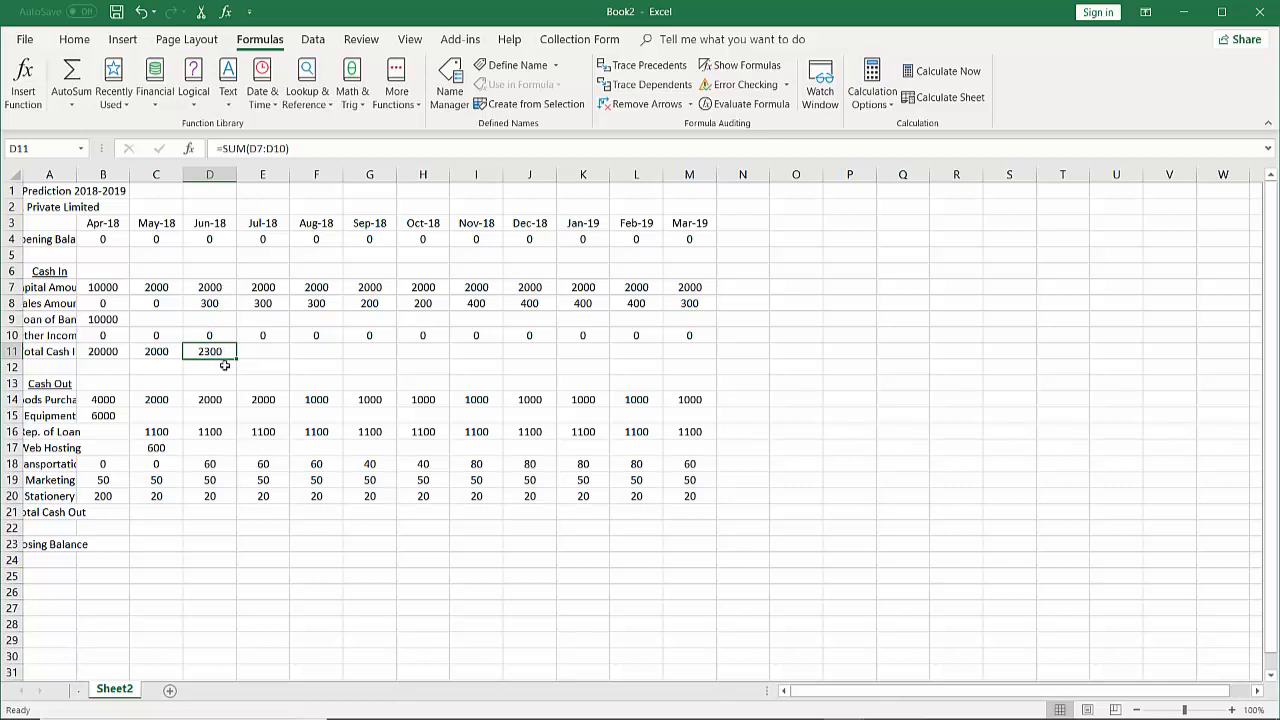
- Calculate Total Cash In for Jul-18 in cell E11 with AutoSum over cells E7 to E10
click(268, 287)
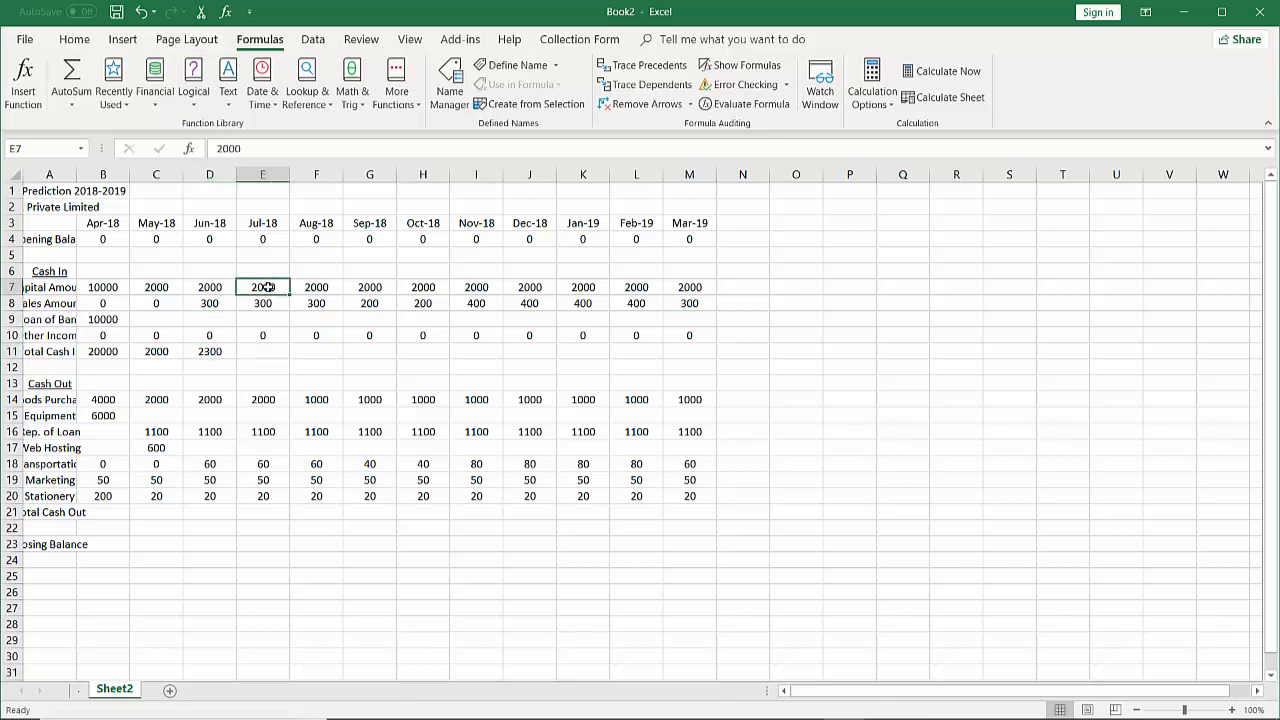
drag(268, 287, 268, 348)
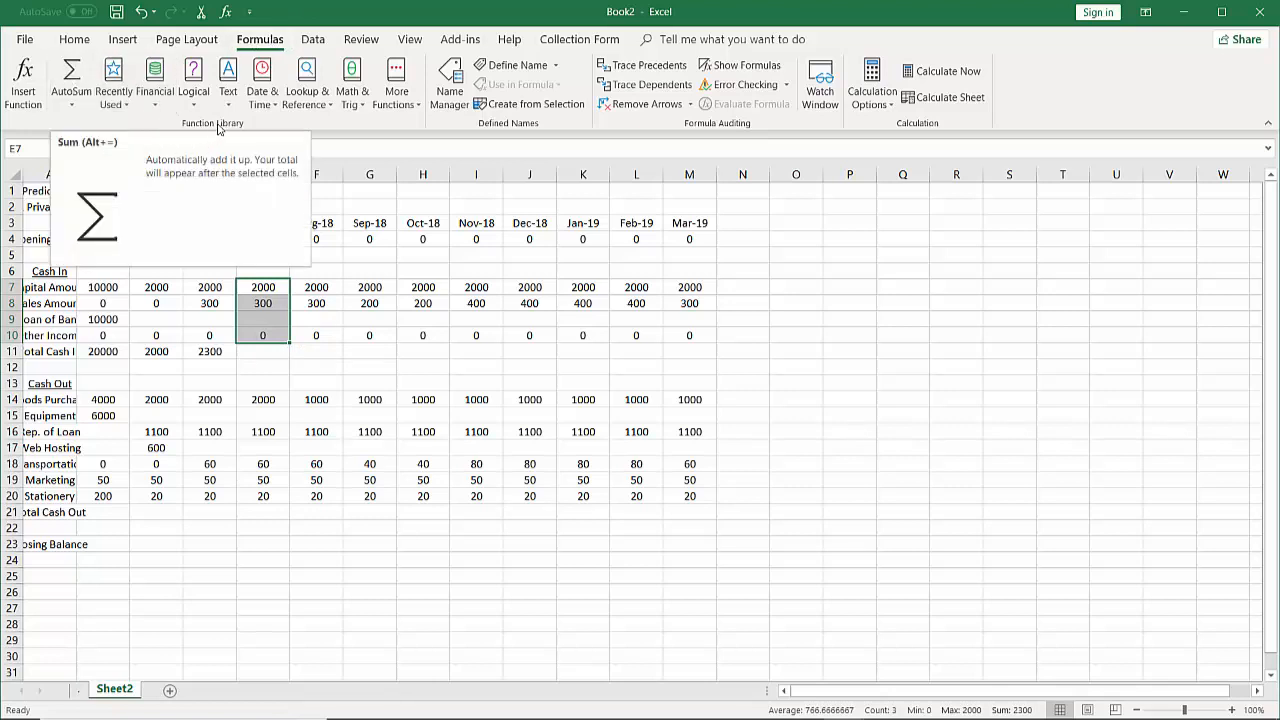
click(66, 73)
- Calculate Total Cash In for Aug-18 in cell F11 with the formula =SUM(F7:F10)
click(313, 359)
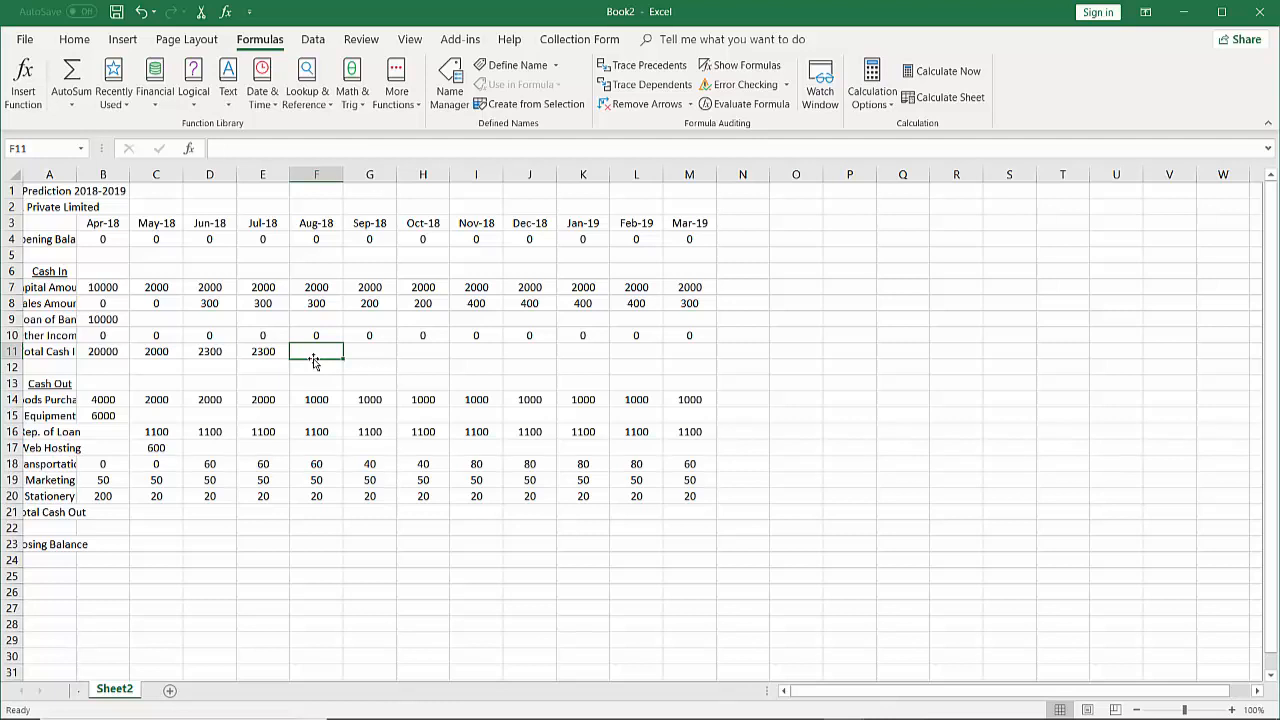
key(alt+equal)
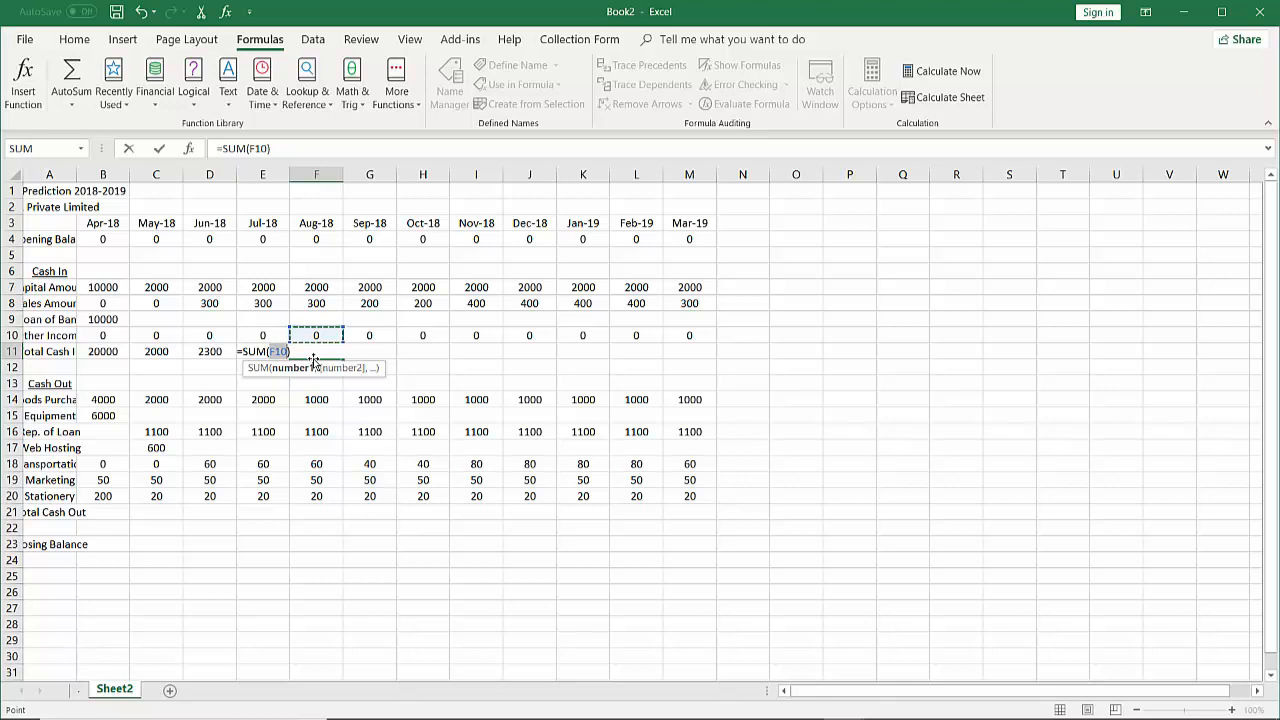
click(318, 289)
drag(318, 289, 329, 346)
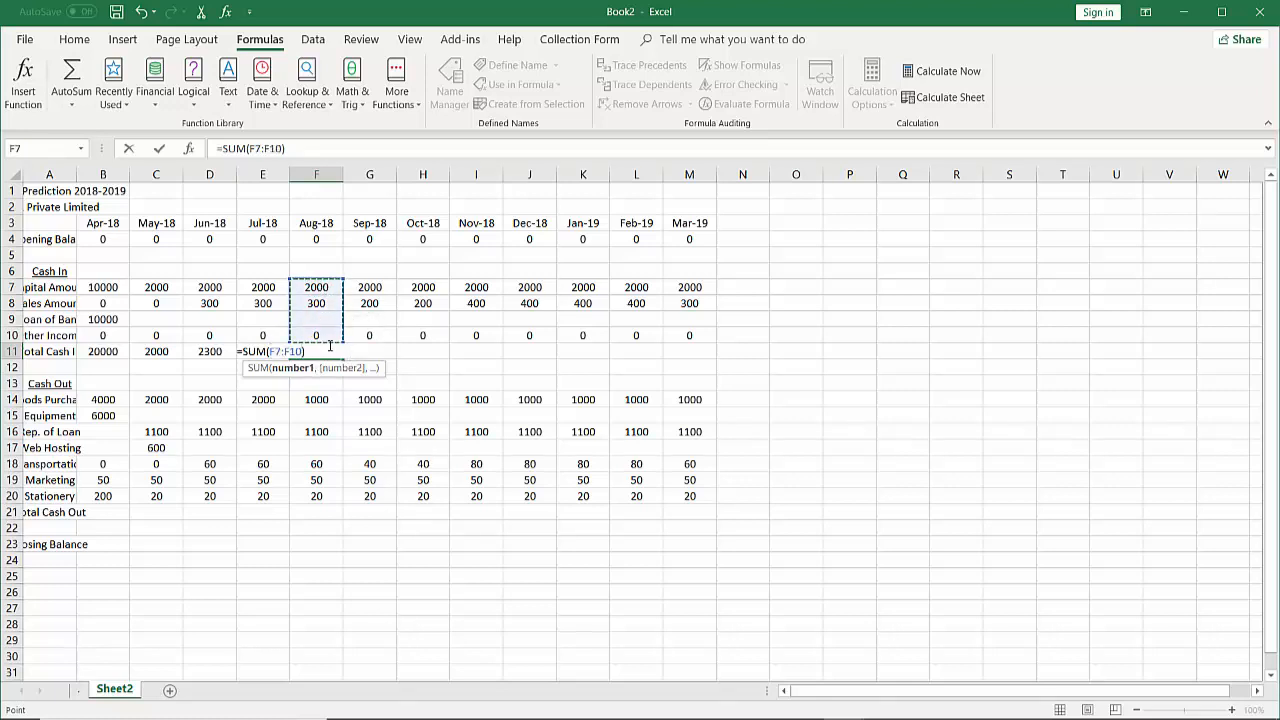
key(Return)
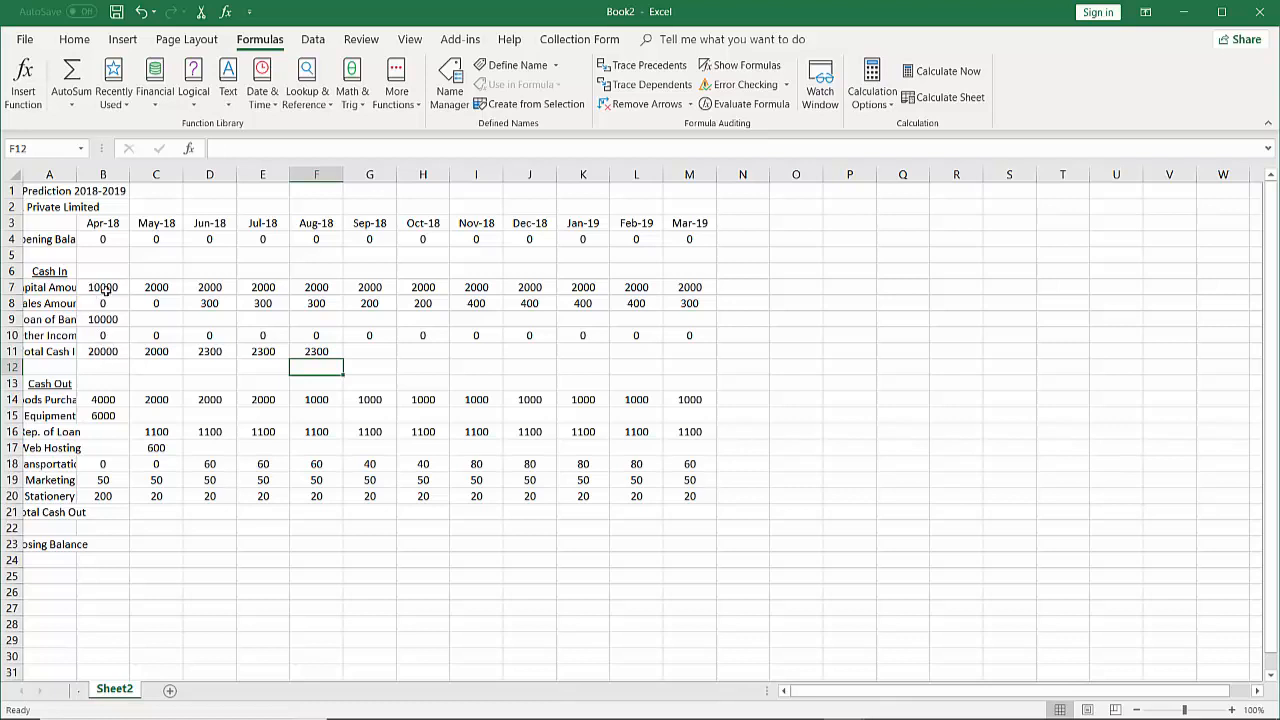
- Fill the Total Cash In formula from F11 across to Mar-19 in M11 and check the copied formula in G11
click(304, 352)
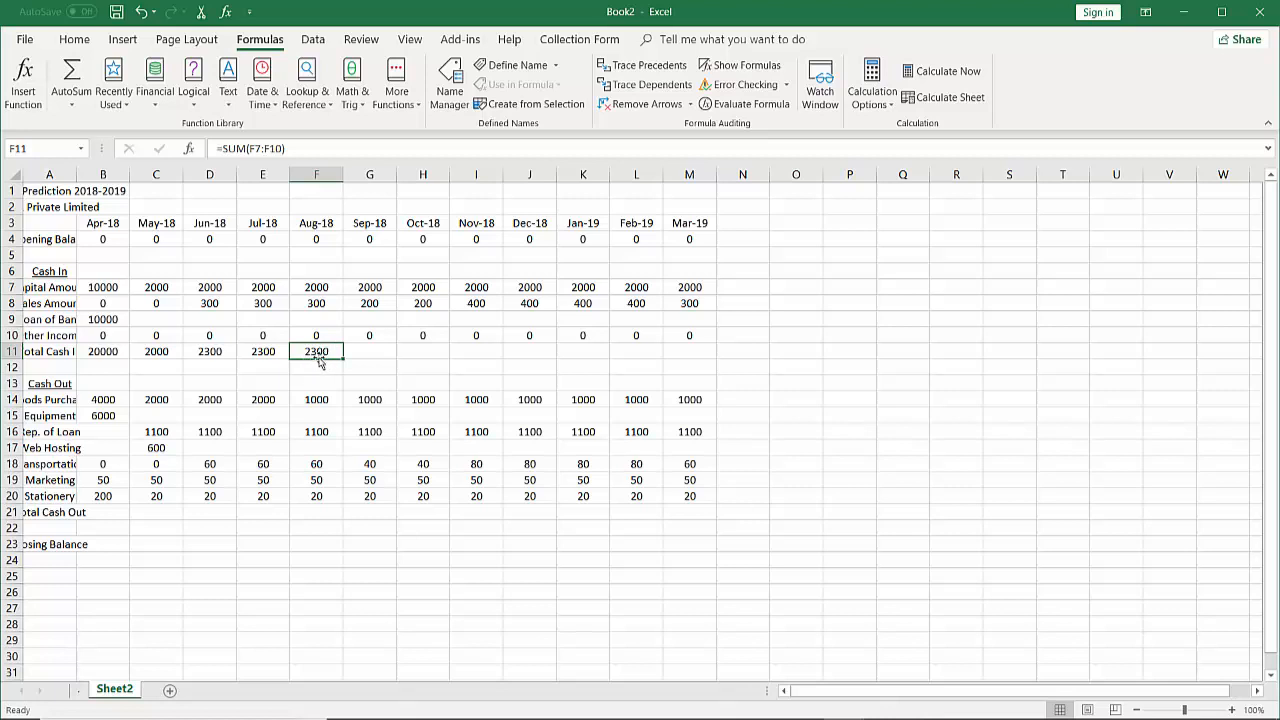
drag(343, 359, 700, 366)
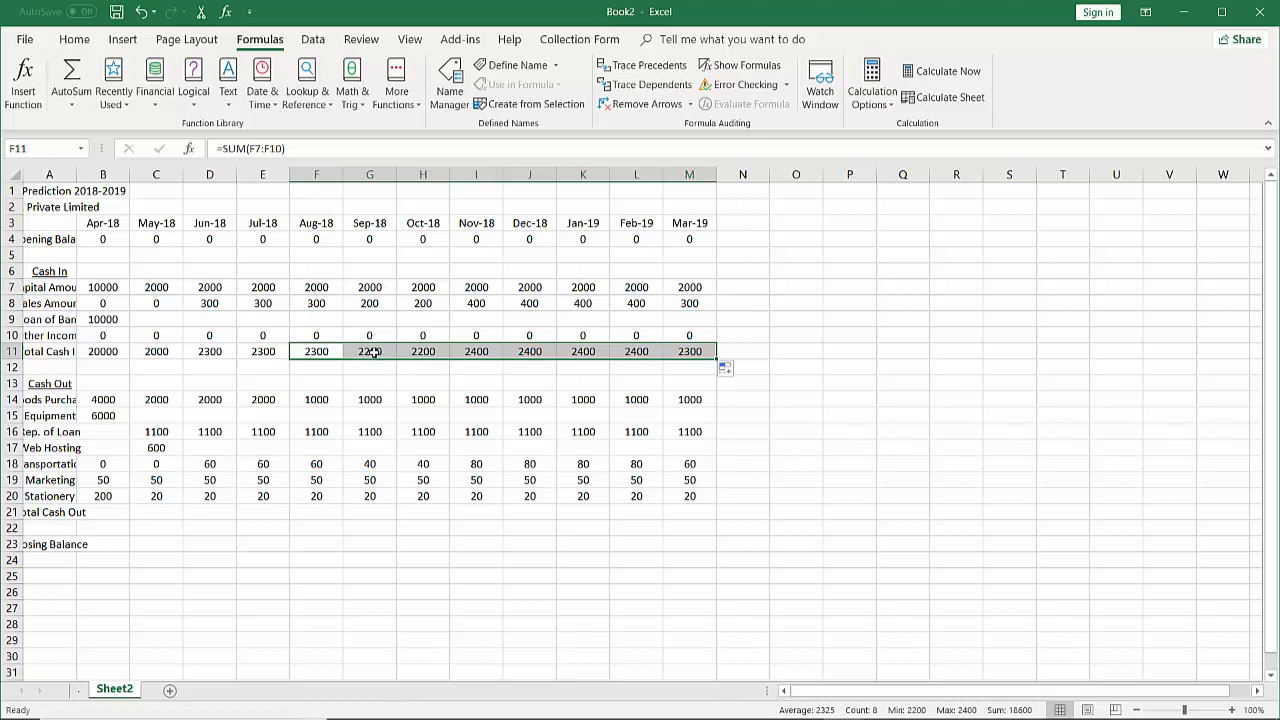
click(370, 351)
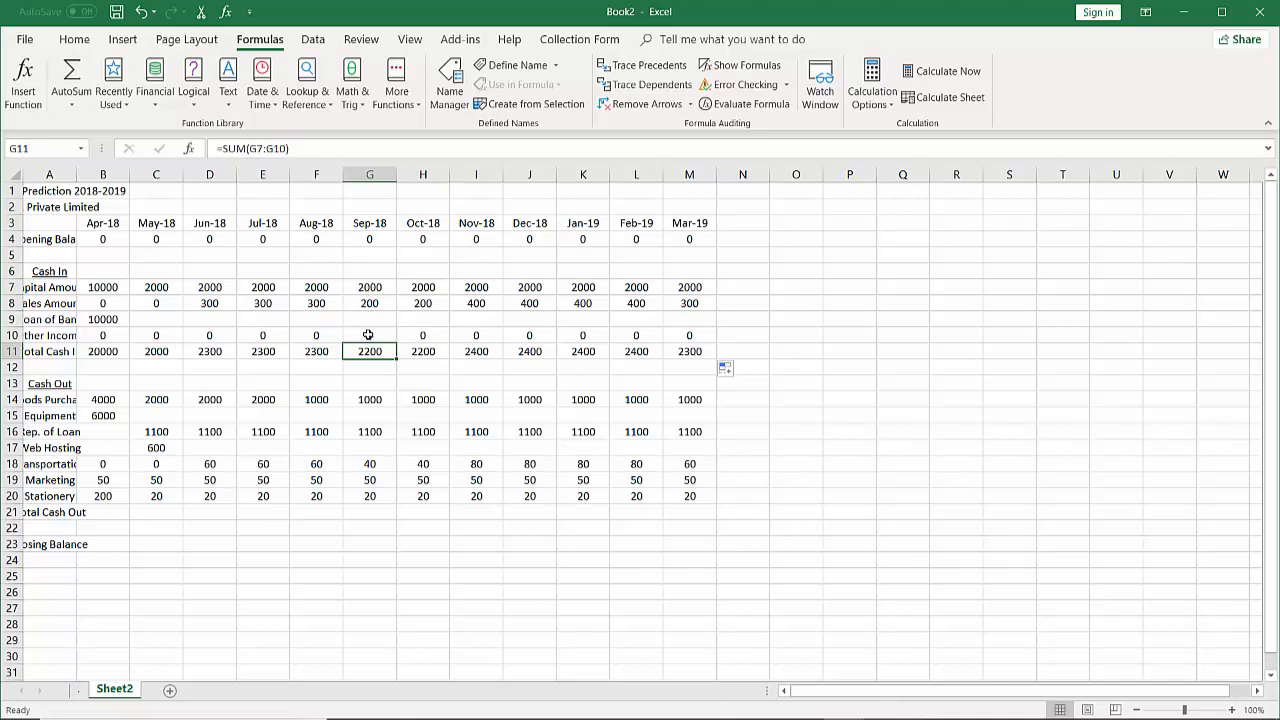
- Calculate Total Cash Out for Apr-18 in cell B21 with the formula =SUM(B14:B20)
click(105, 513)
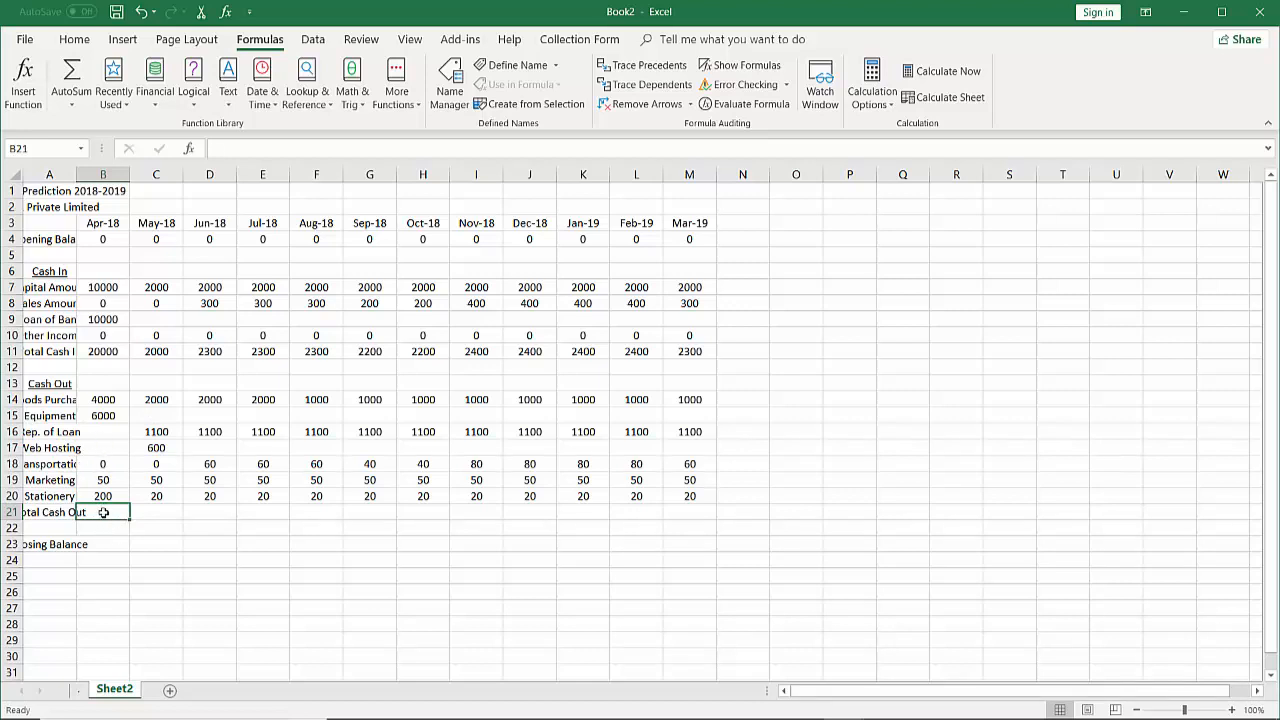
text(=)
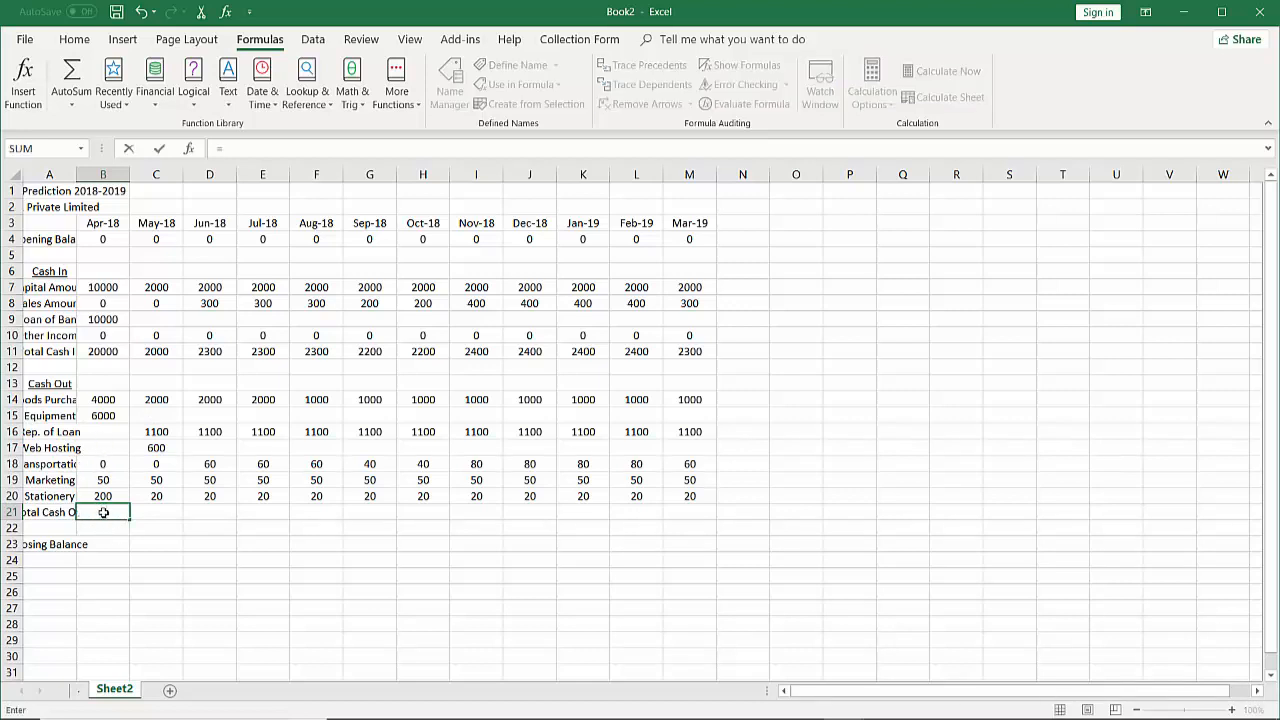
text(SU)
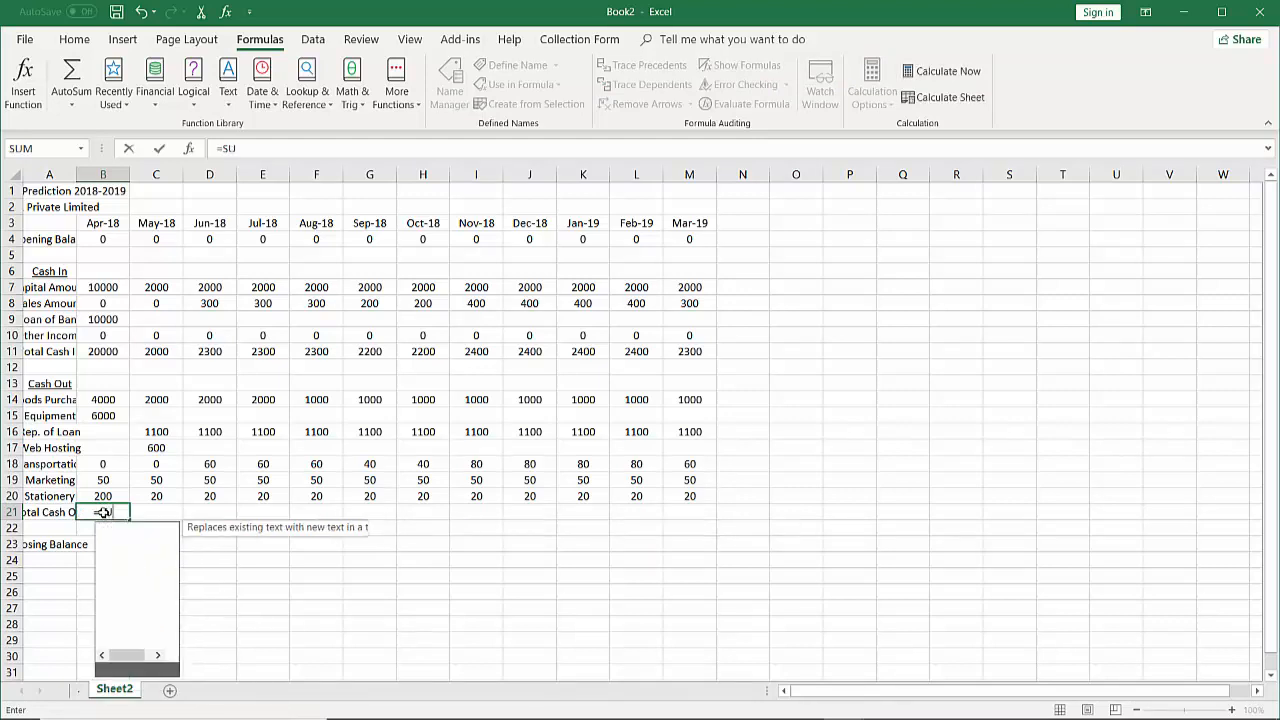
text(M()
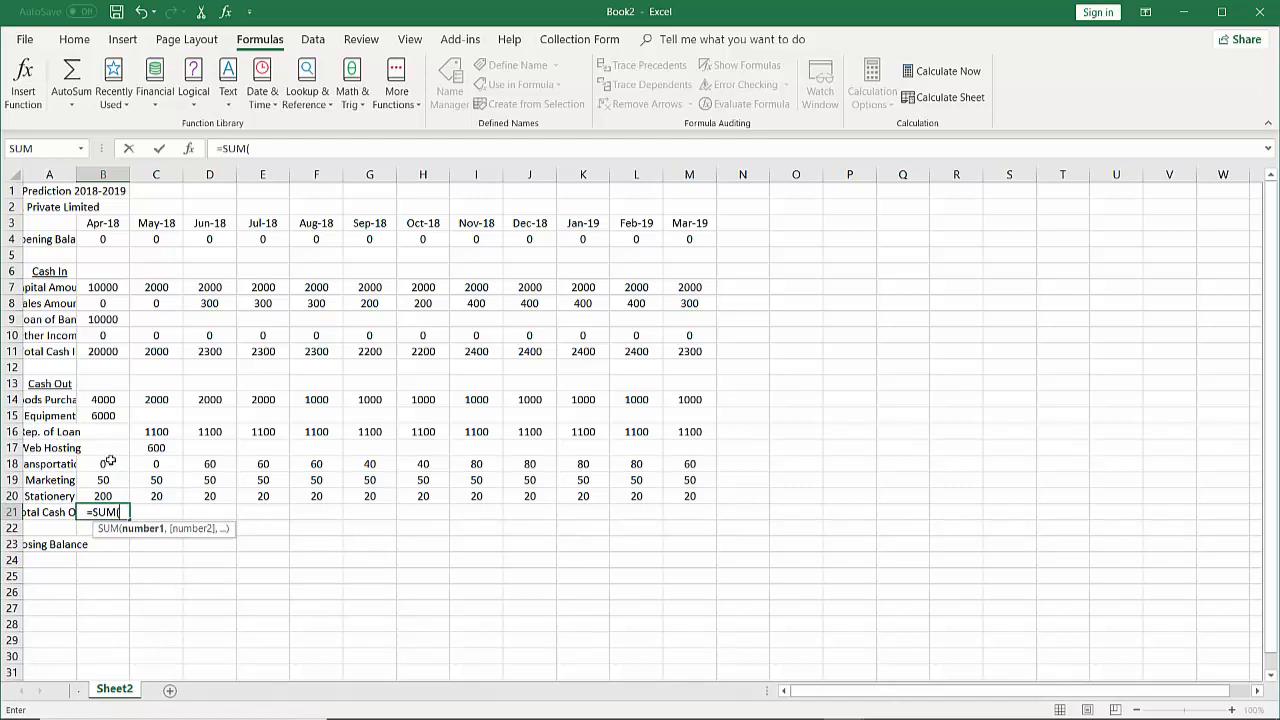
drag(106, 402, 115, 490)
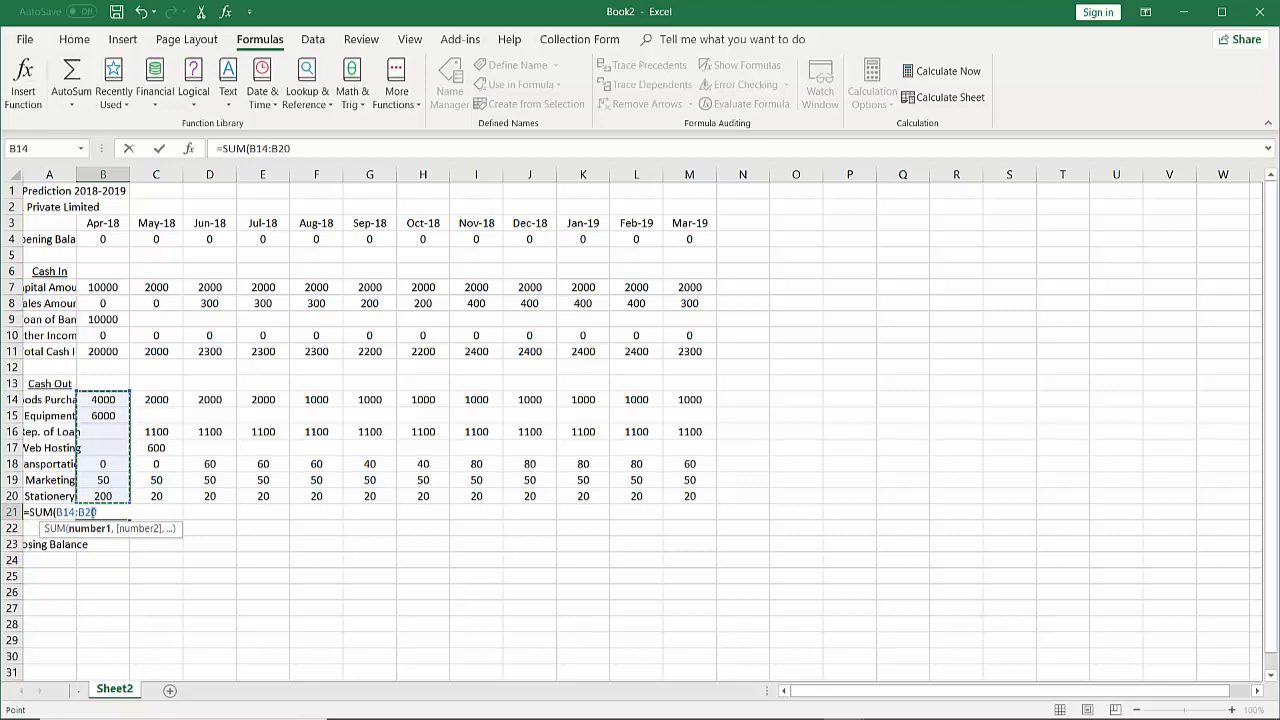
text())
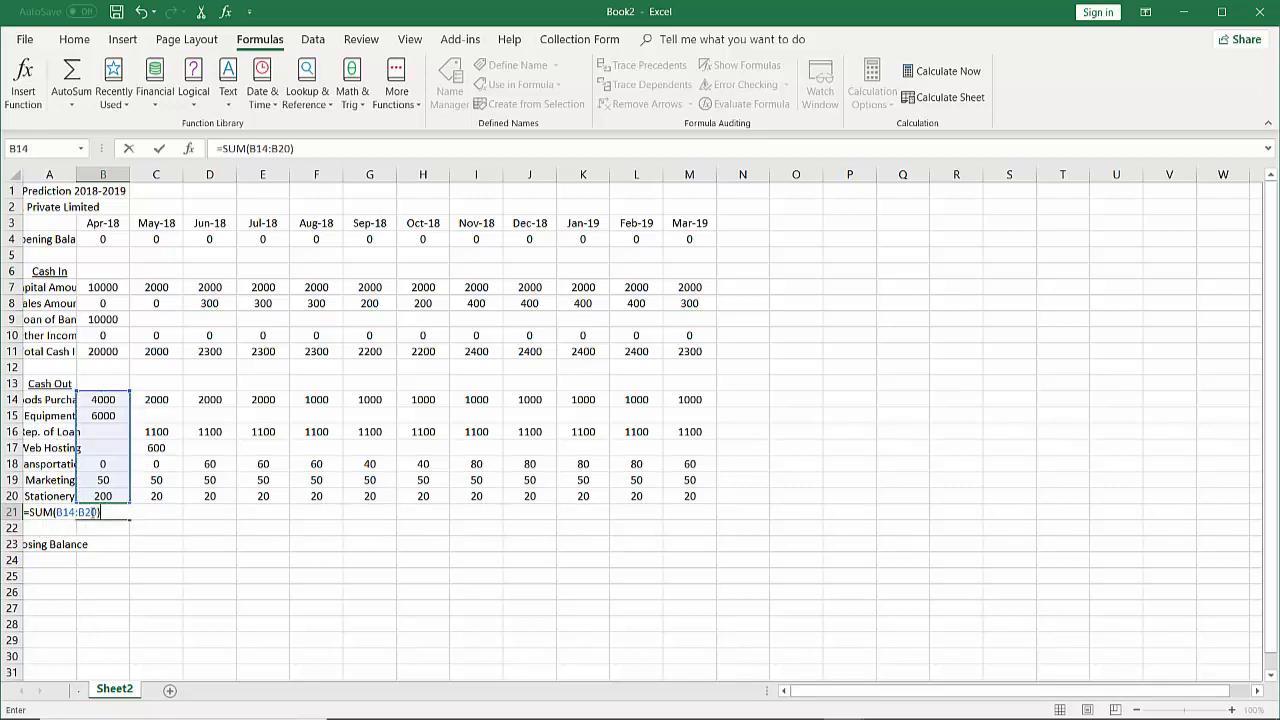
key(Return)
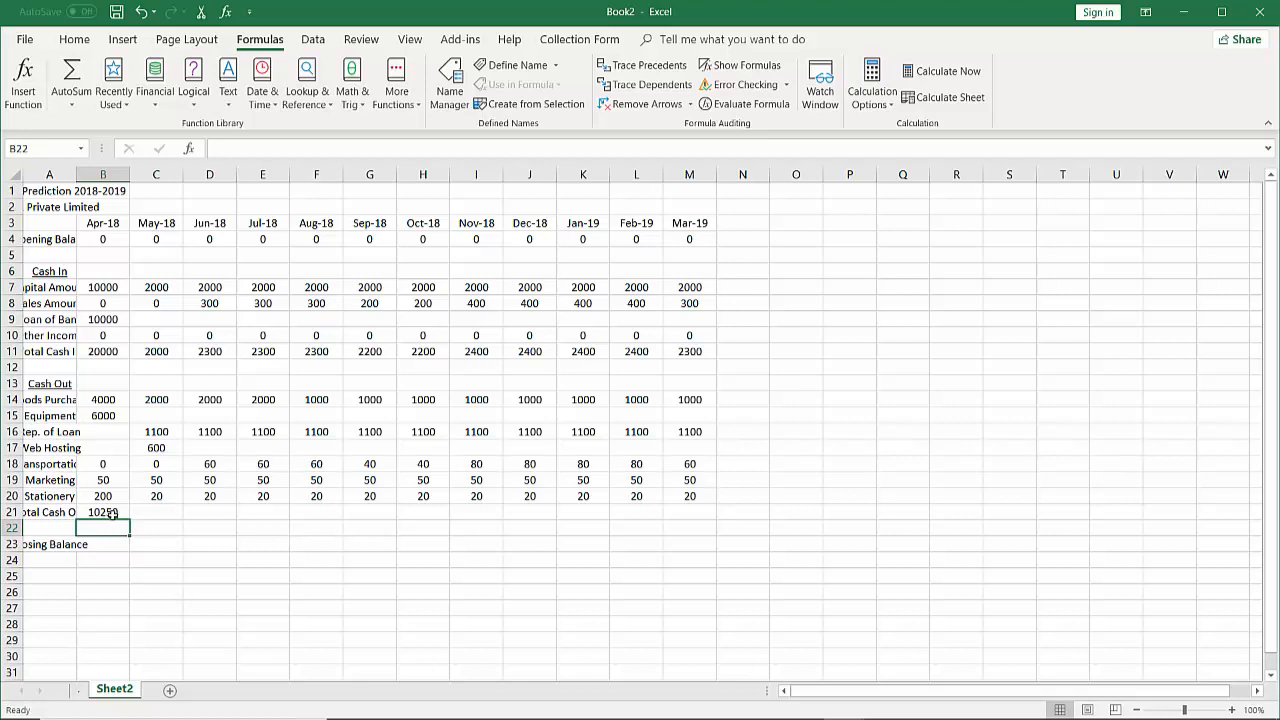
- Fill the Total Cash Out formula from B21 across to Mar-19 in M21 and check the copies in C21, K21 and M21
click(110, 512)
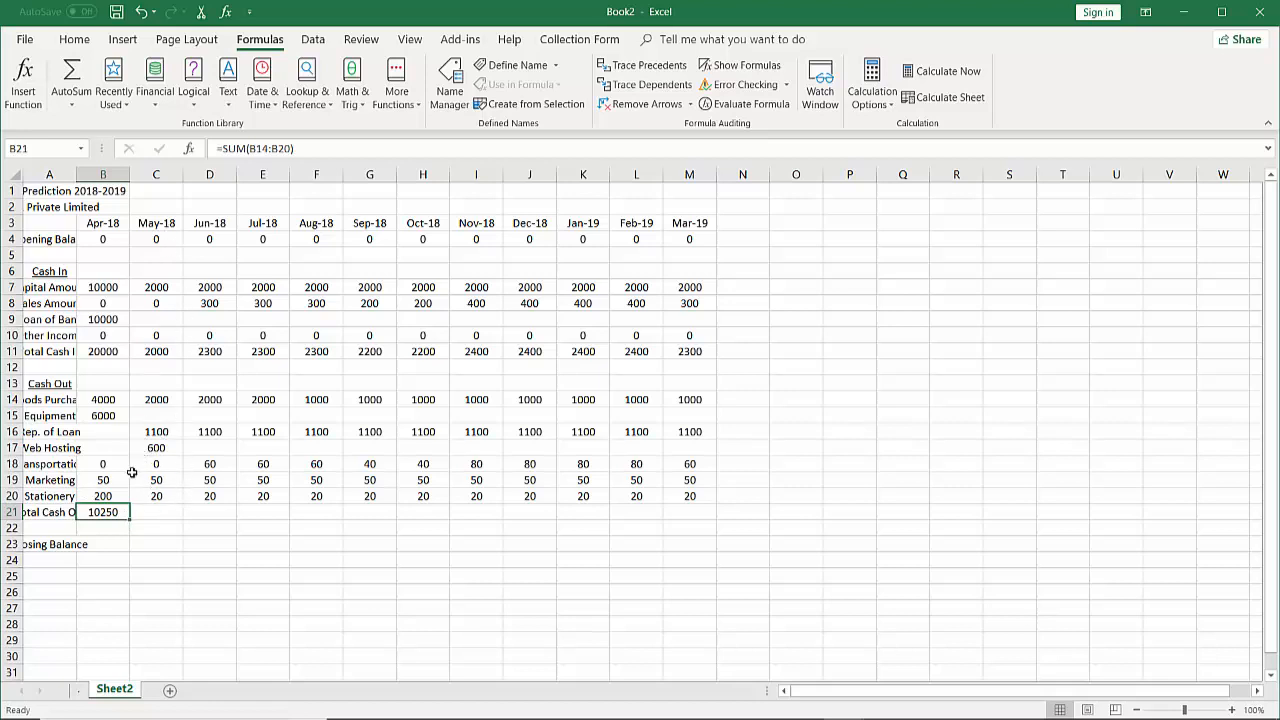
drag(130, 521, 702, 526)
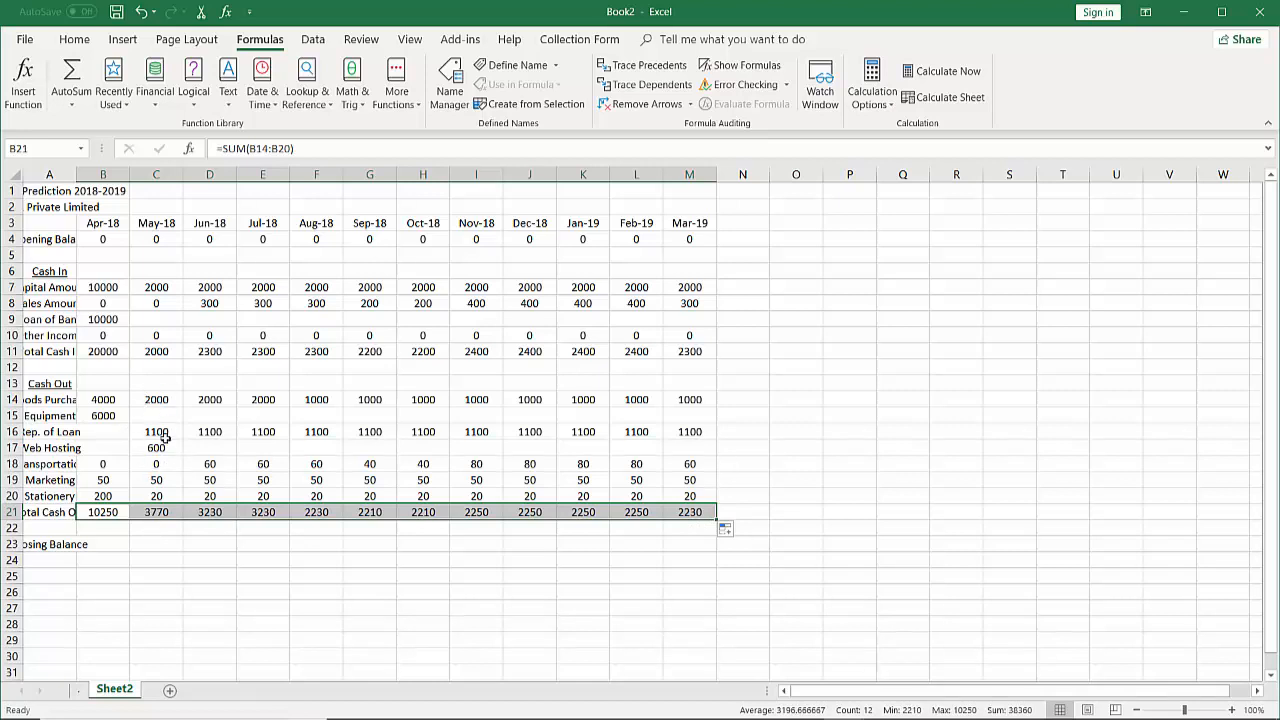
click(164, 513)
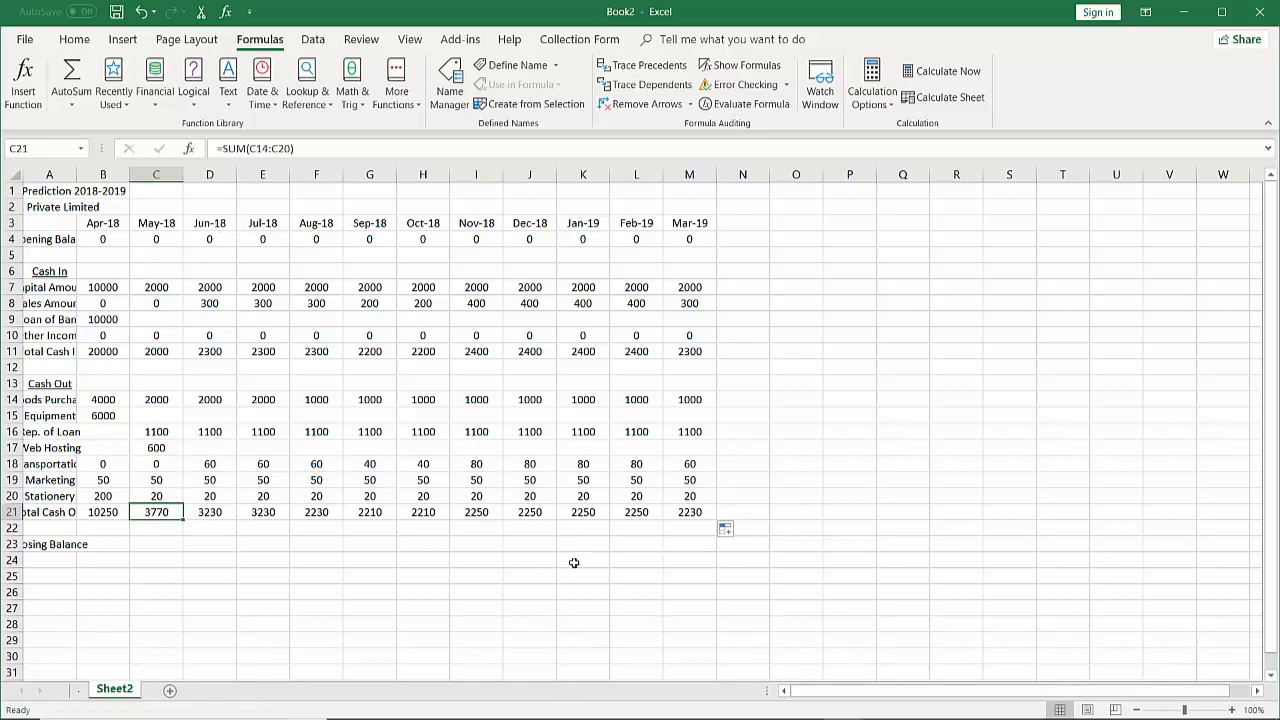
click(588, 511)
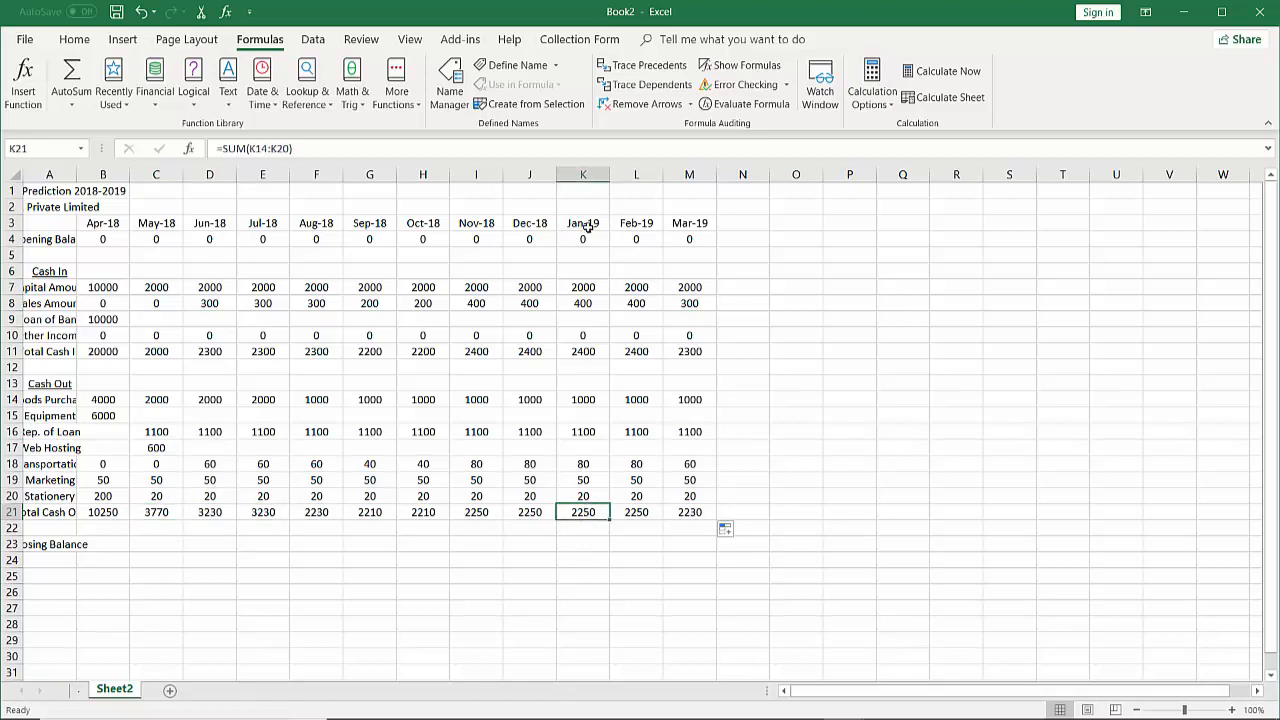
click(699, 513)
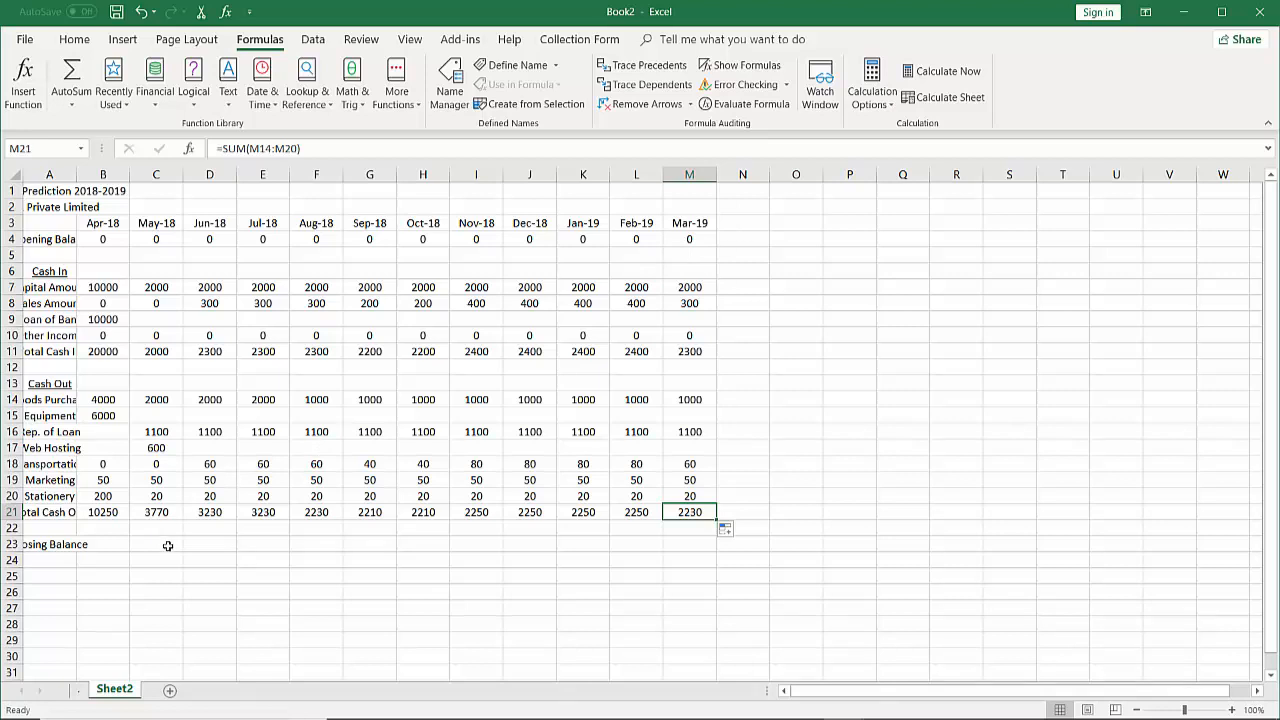
- Calculate the Apr-18 closing balance in cell B23 with the formula =B4+B11-B21
click(104, 544)
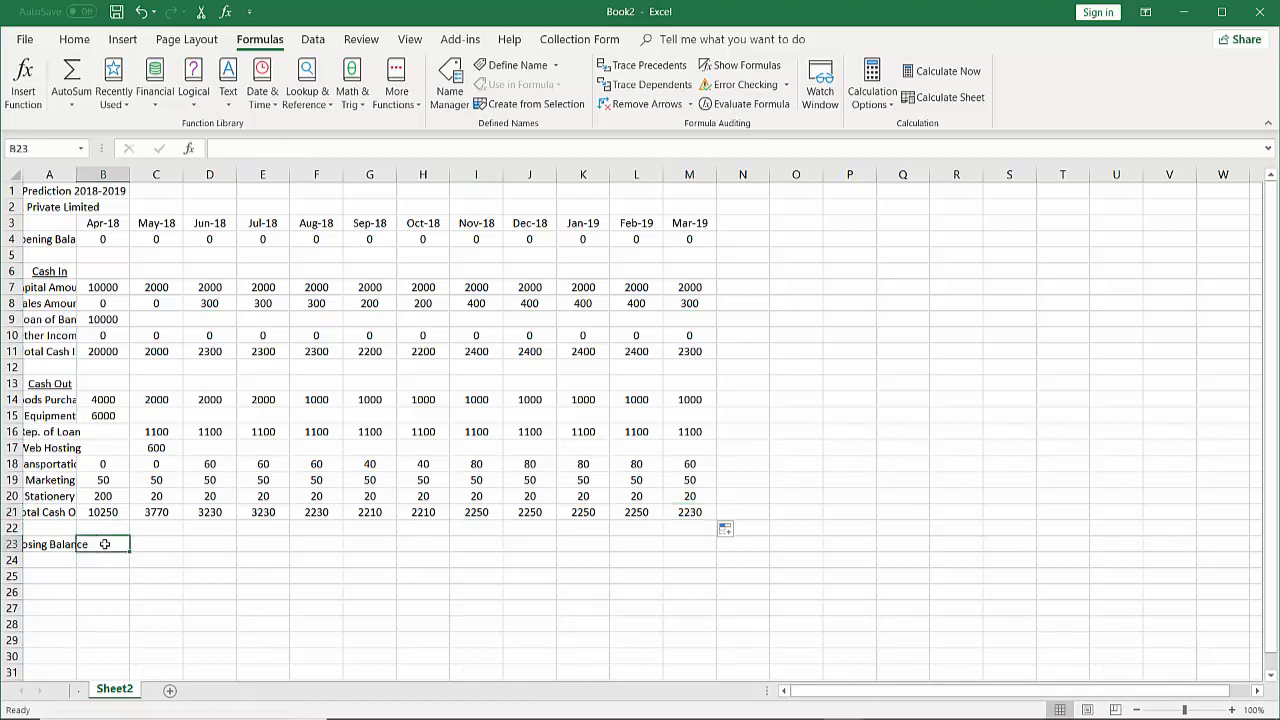
text(=)
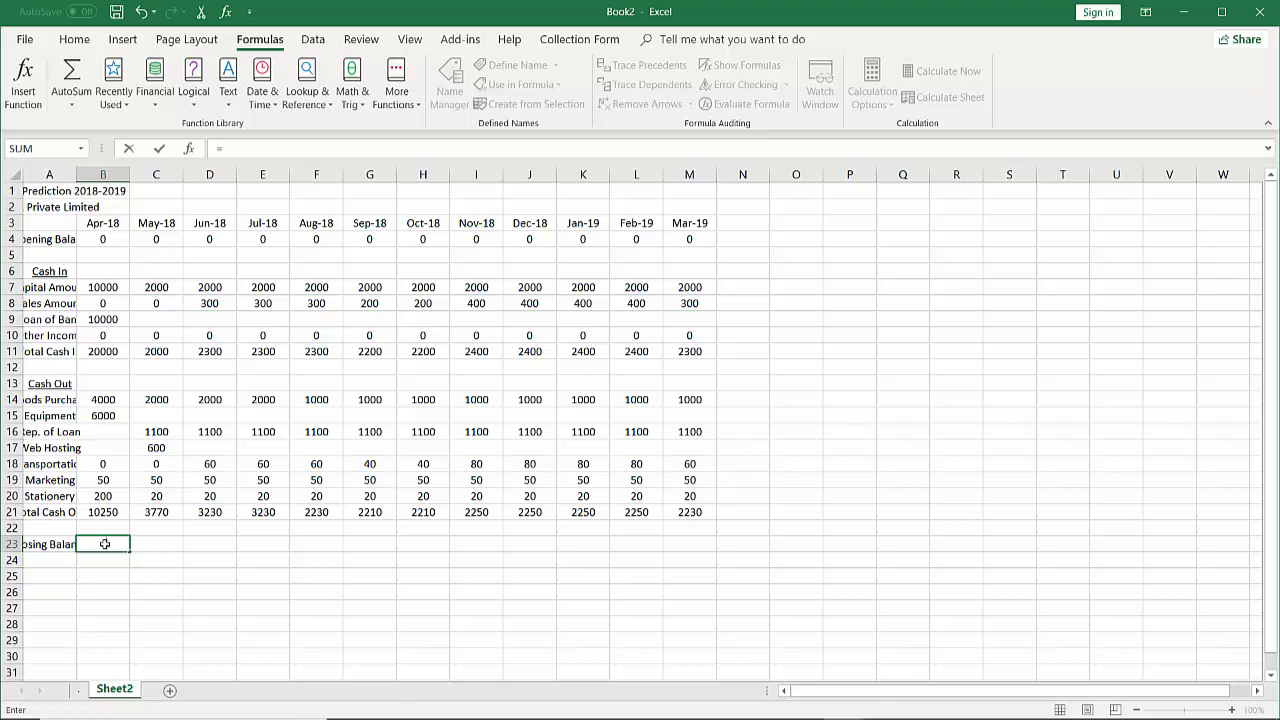
click(100, 239)
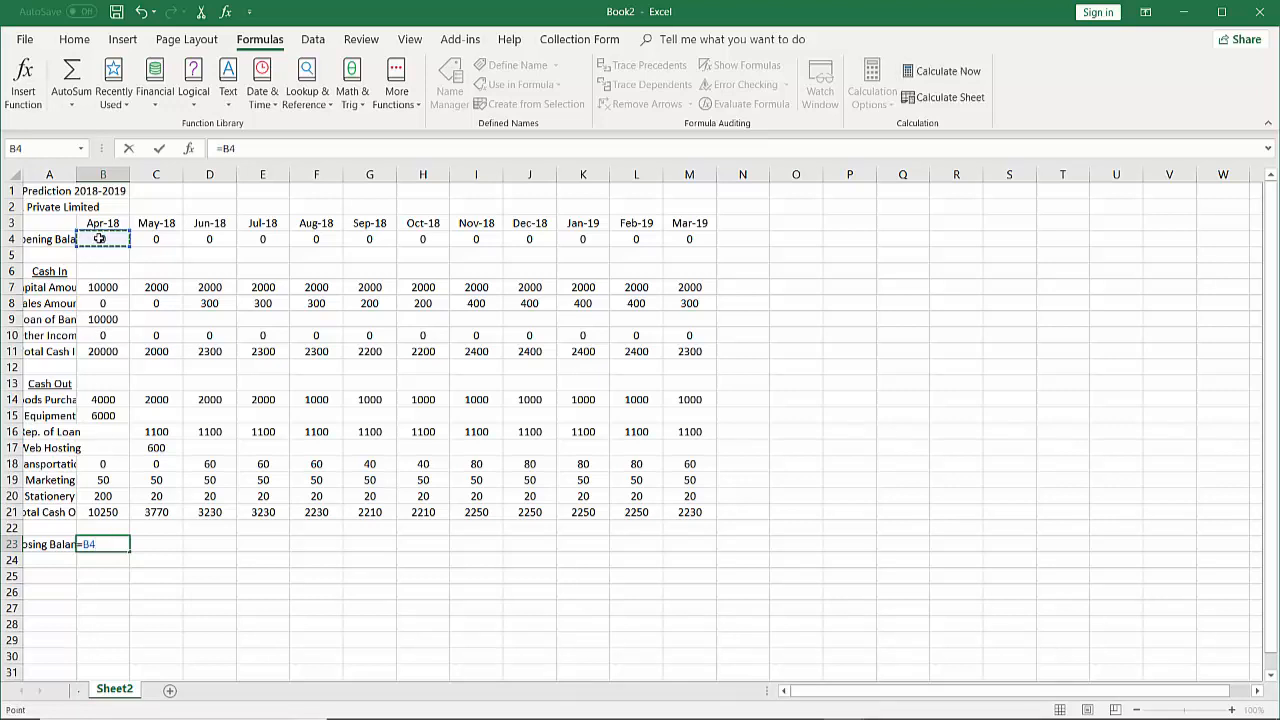
text(+)
click(97, 353)
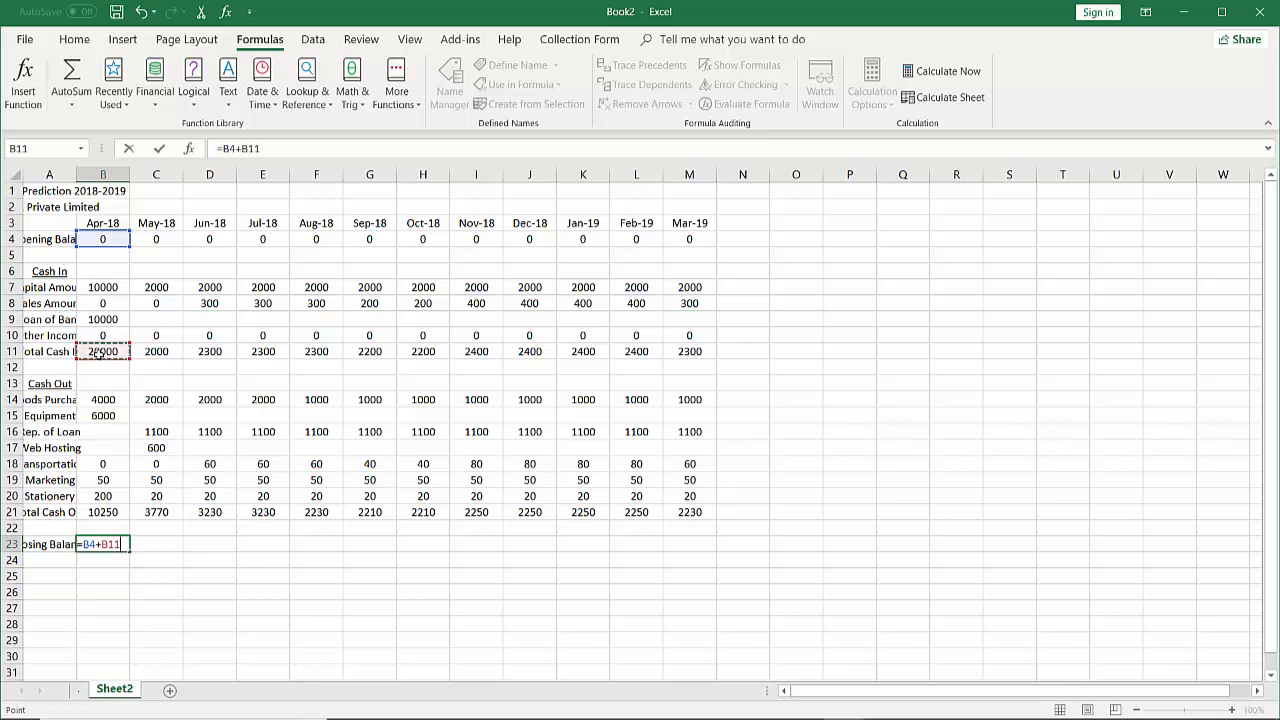
text(-)
click(110, 512)
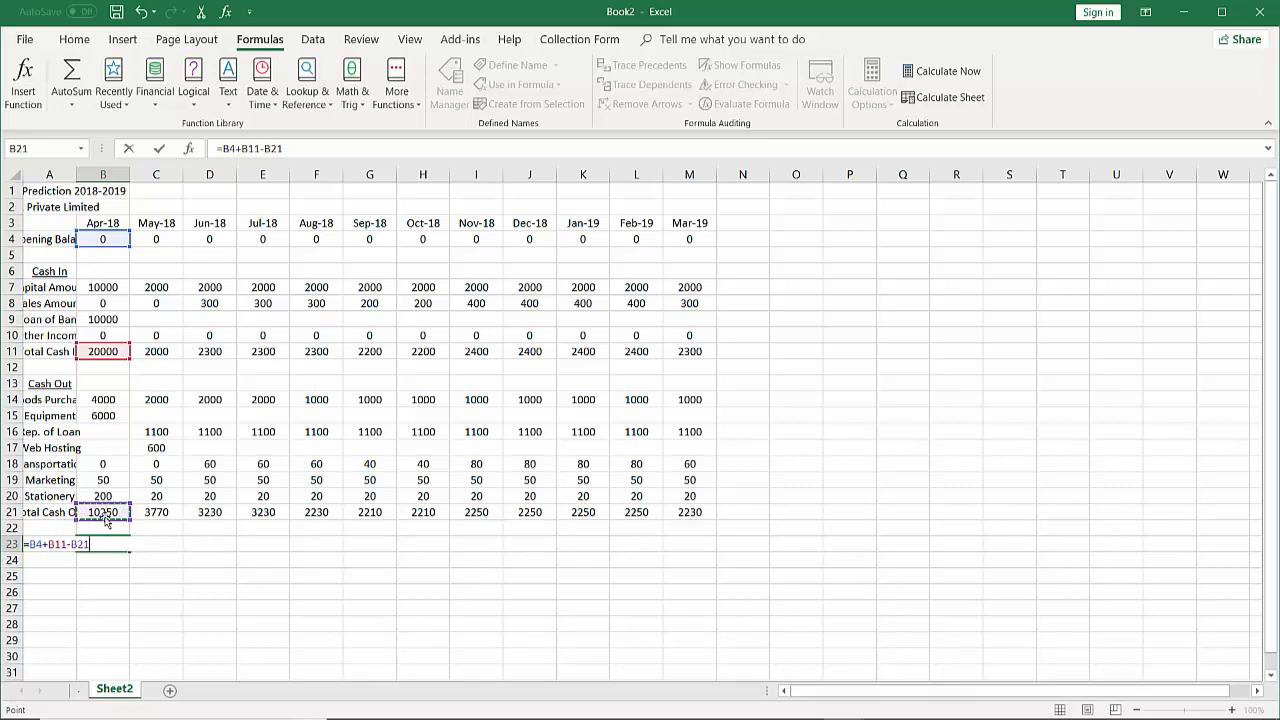
key(Return)
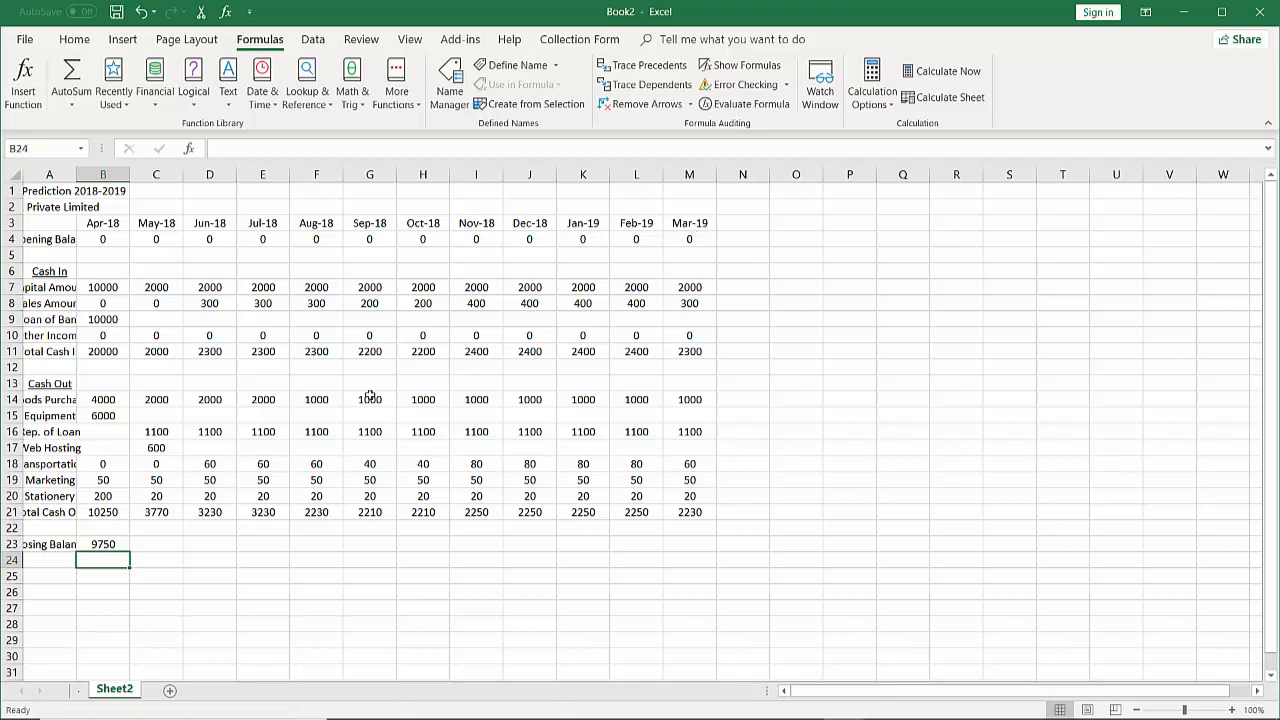
- Copy the closing balance formula from B23 across to Mar-19 in M23
click(111, 544)
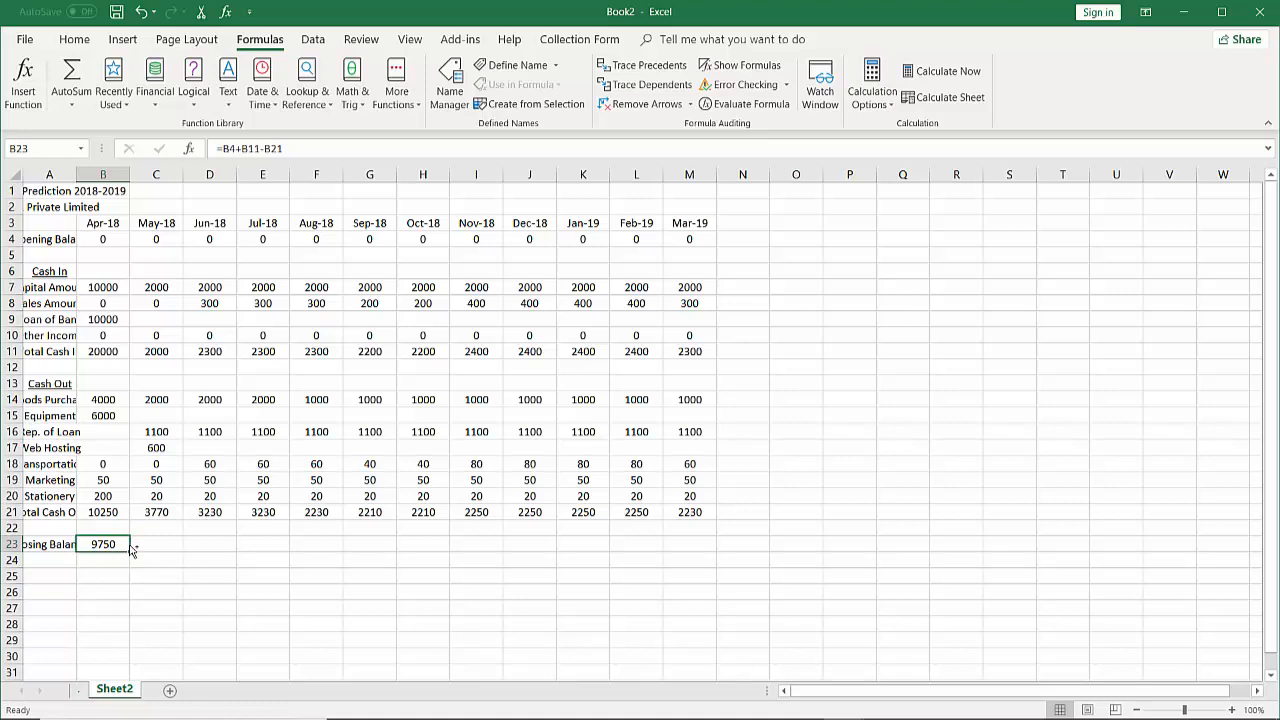
key(ctrl+c)
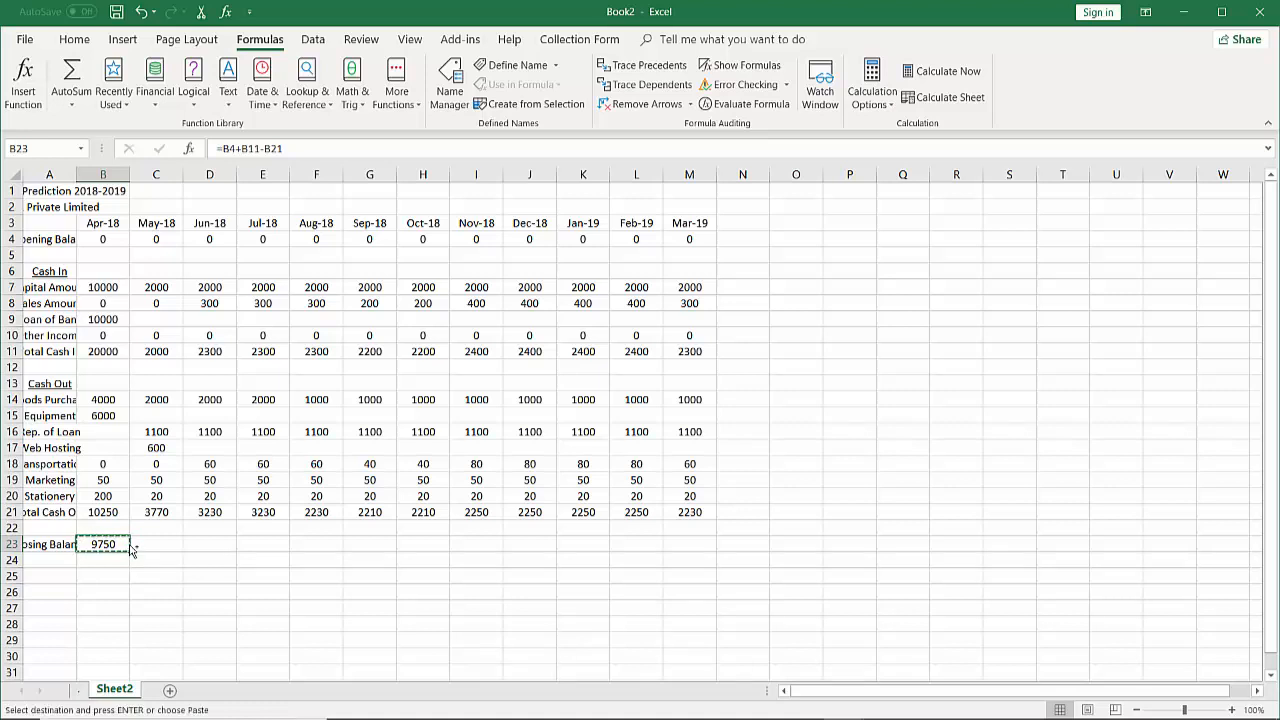
key(shift+Right)
key(shift+Right)
key(shift+Right)
key(shift+Right)
key(shift+Right)
key(shift+Right)
key(shift+Right)
key(shift+Right)
key(shift+Right)
key(shift+Right)
key(shift+Right)
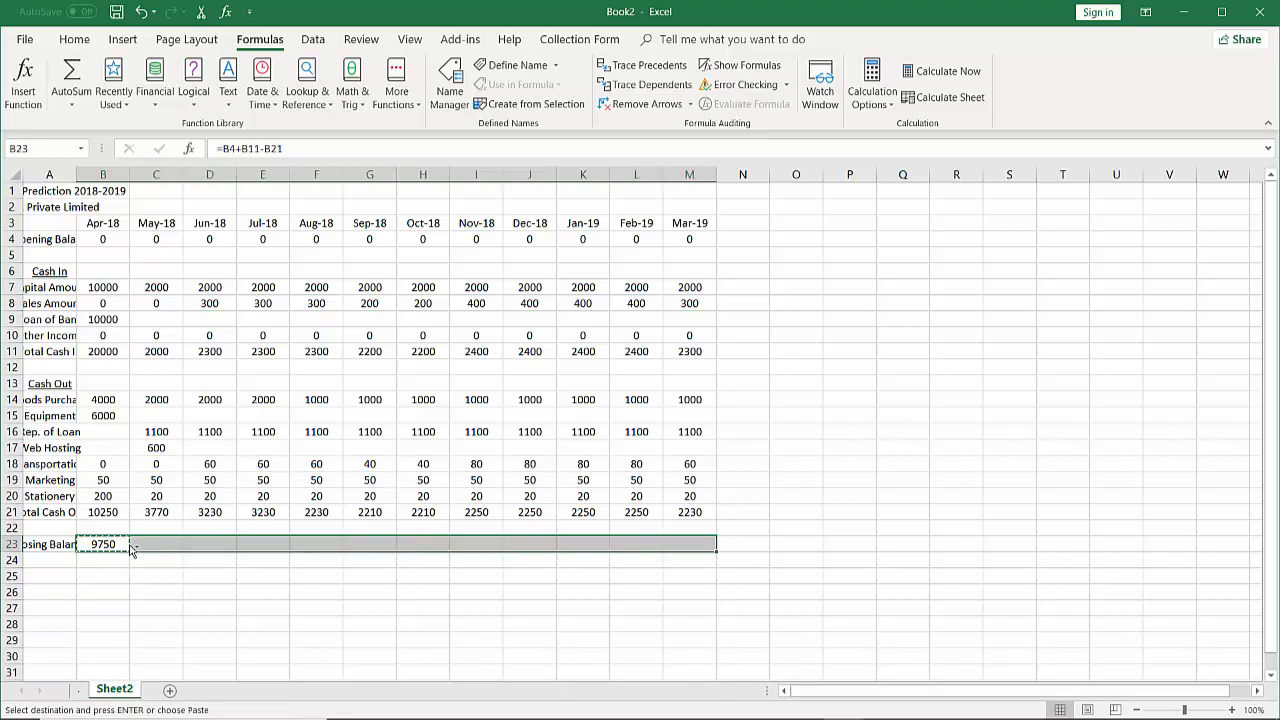
key(Return)
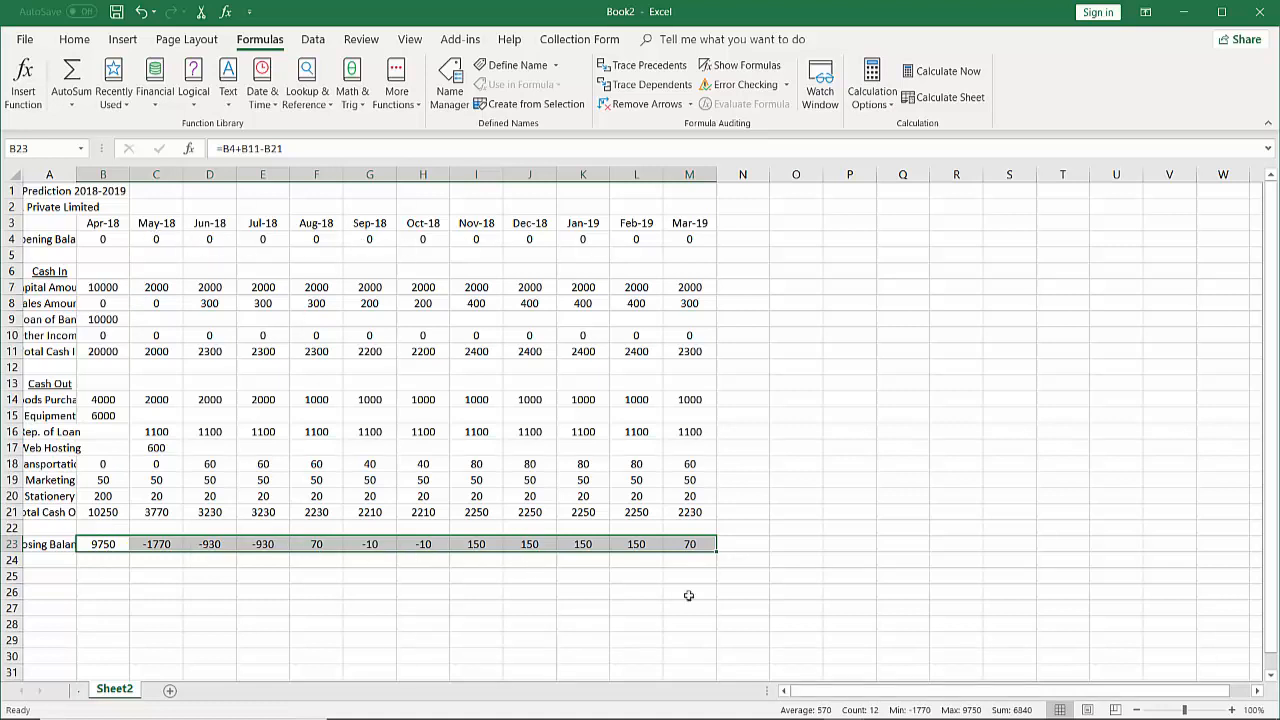
- Try copying the closing balance cell B23 into the May-18 opening balance C4, and clear C4 again
click(110, 544)
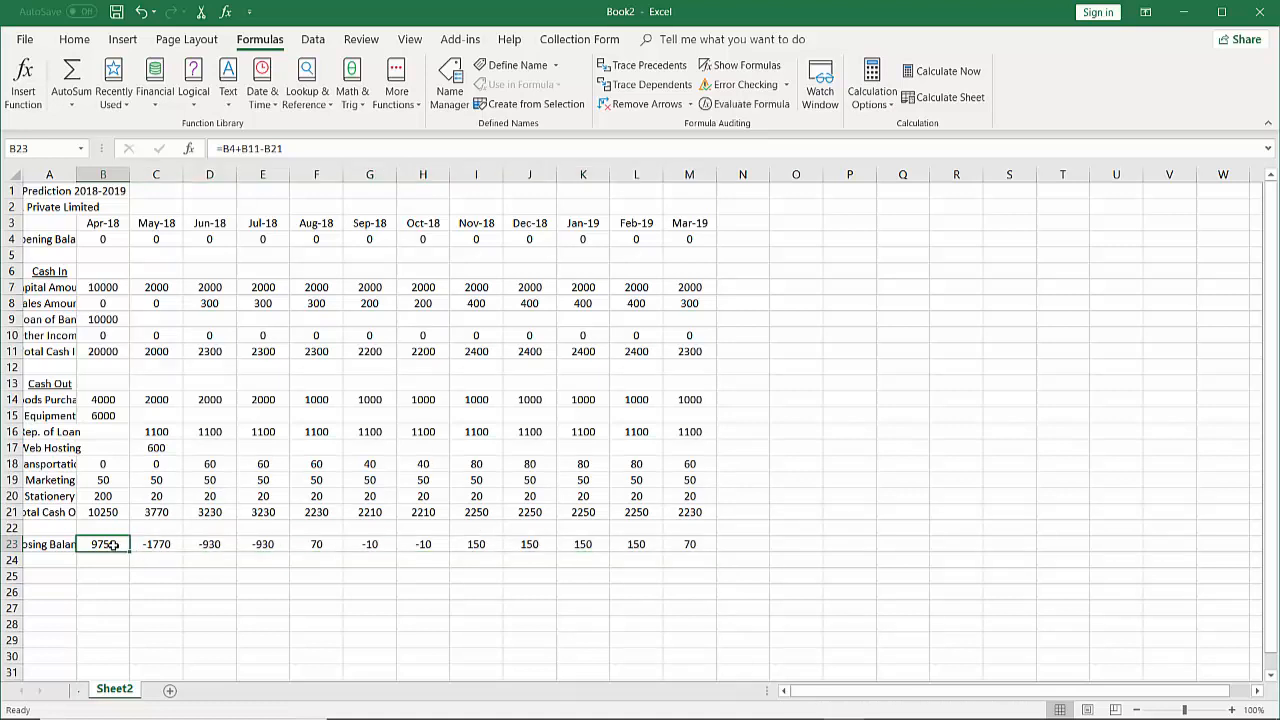
key(ctrl+c)
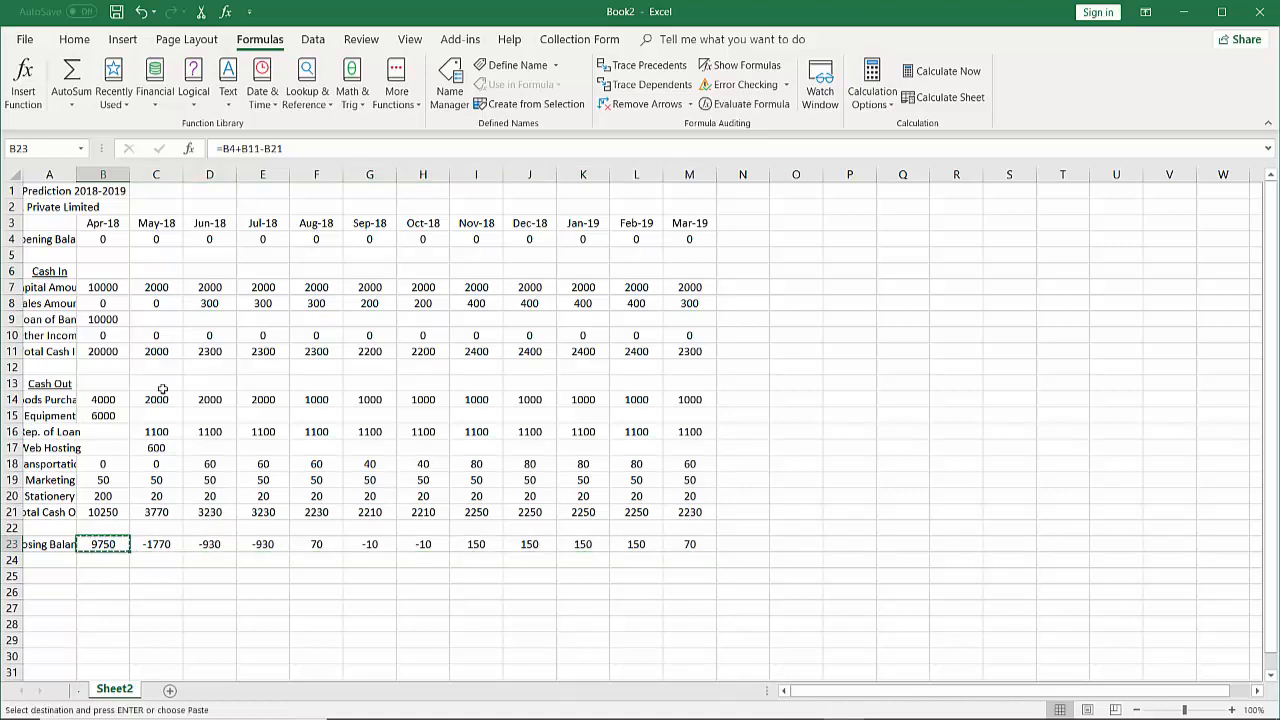
click(158, 241)
key(ctrl+v)
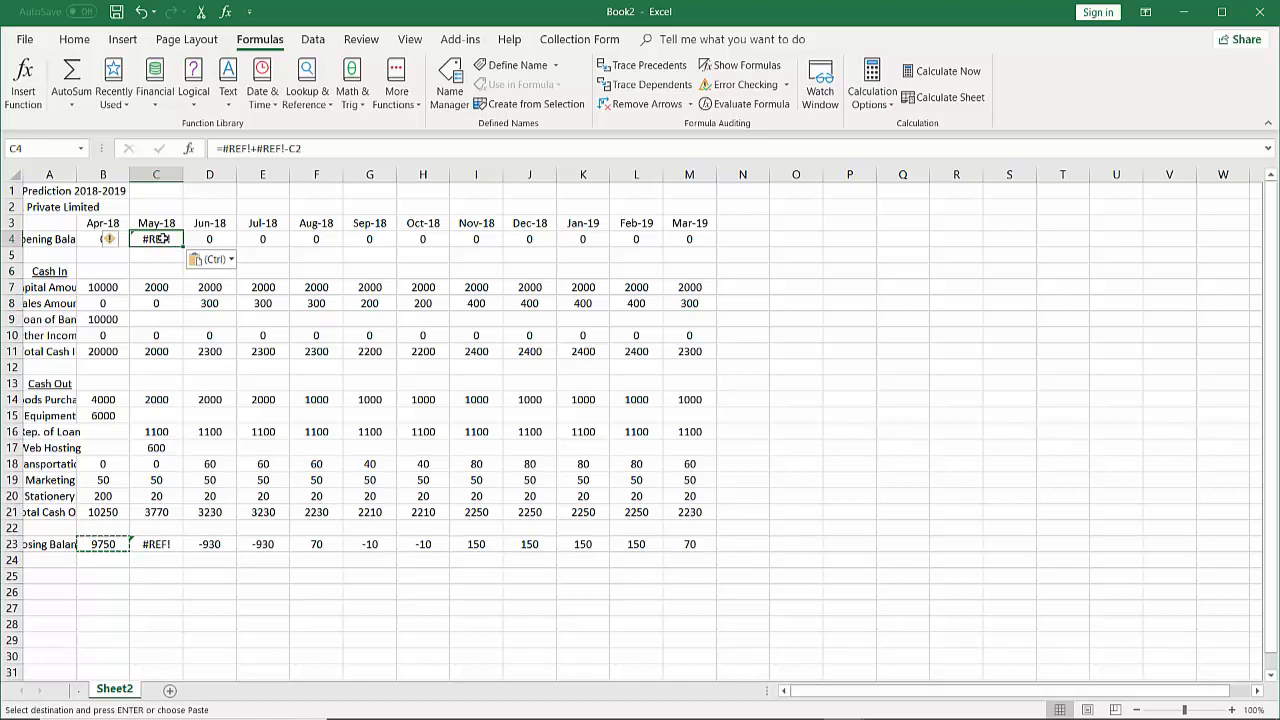
right_click(163, 239)
key(Delete)
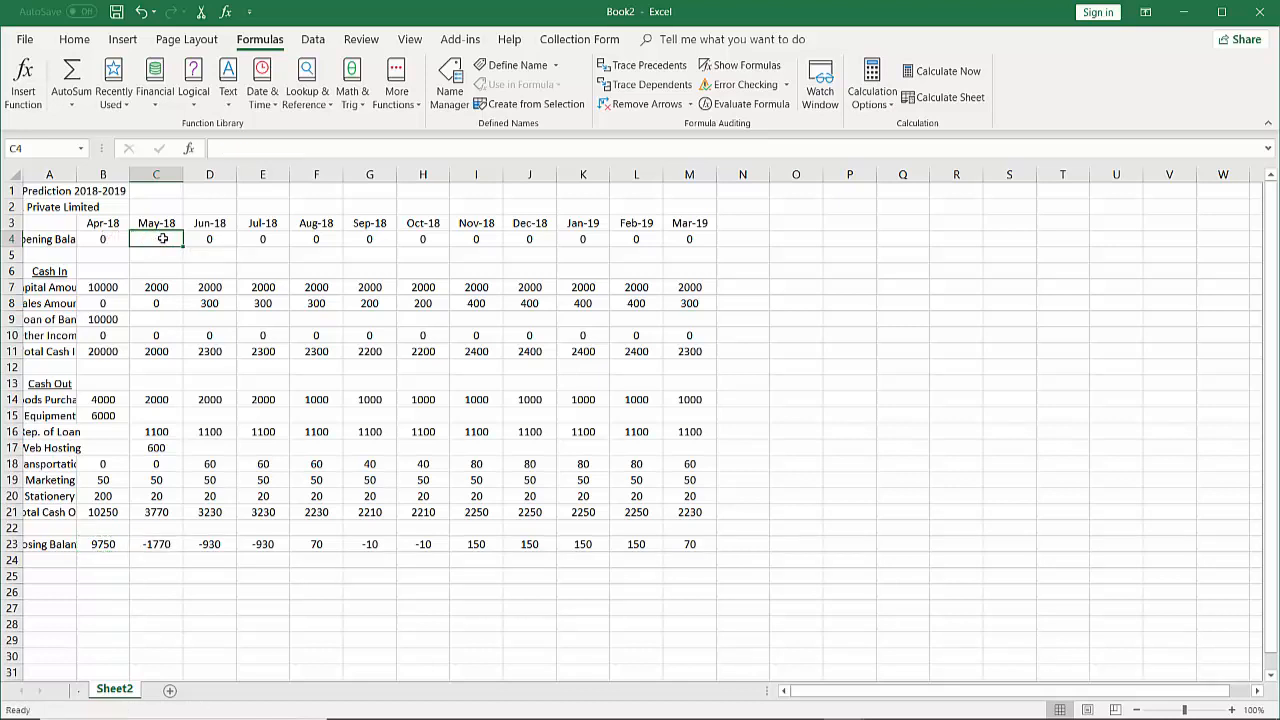
- Try entering B23 without an equals sign as the May-18 opening balance in C4
click(103, 543)
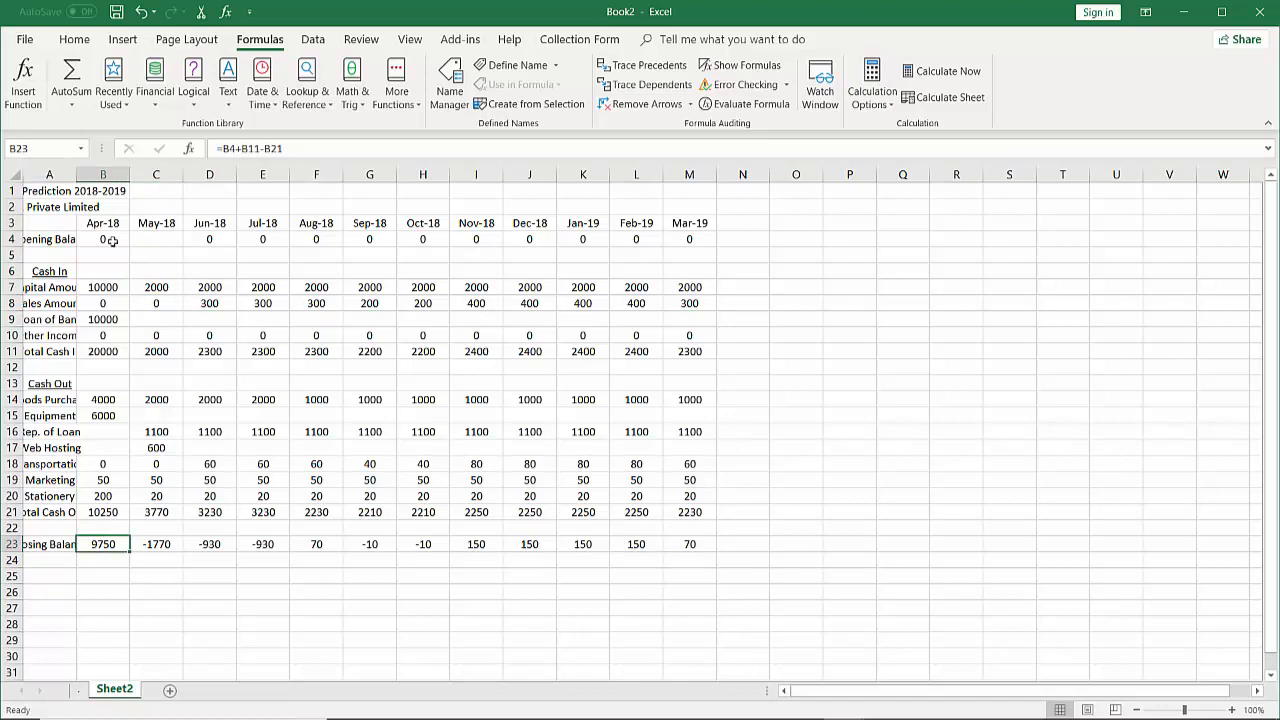
click(157, 240)
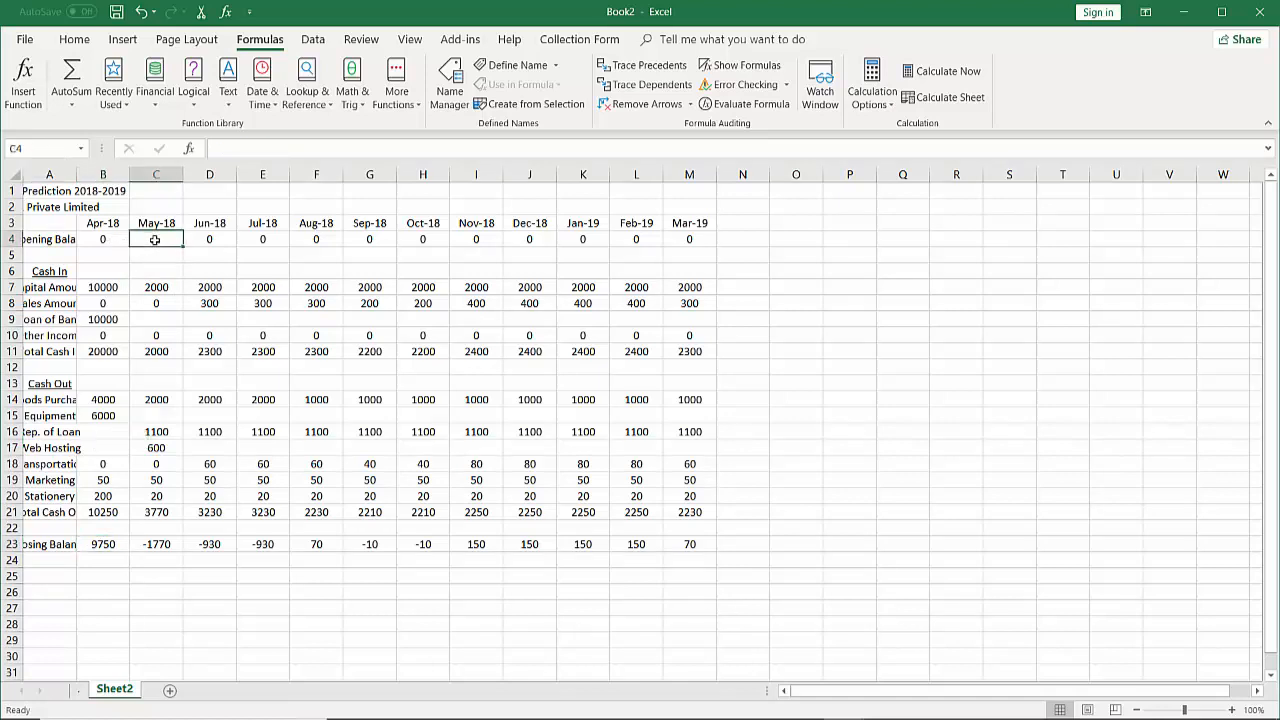
text(B23)
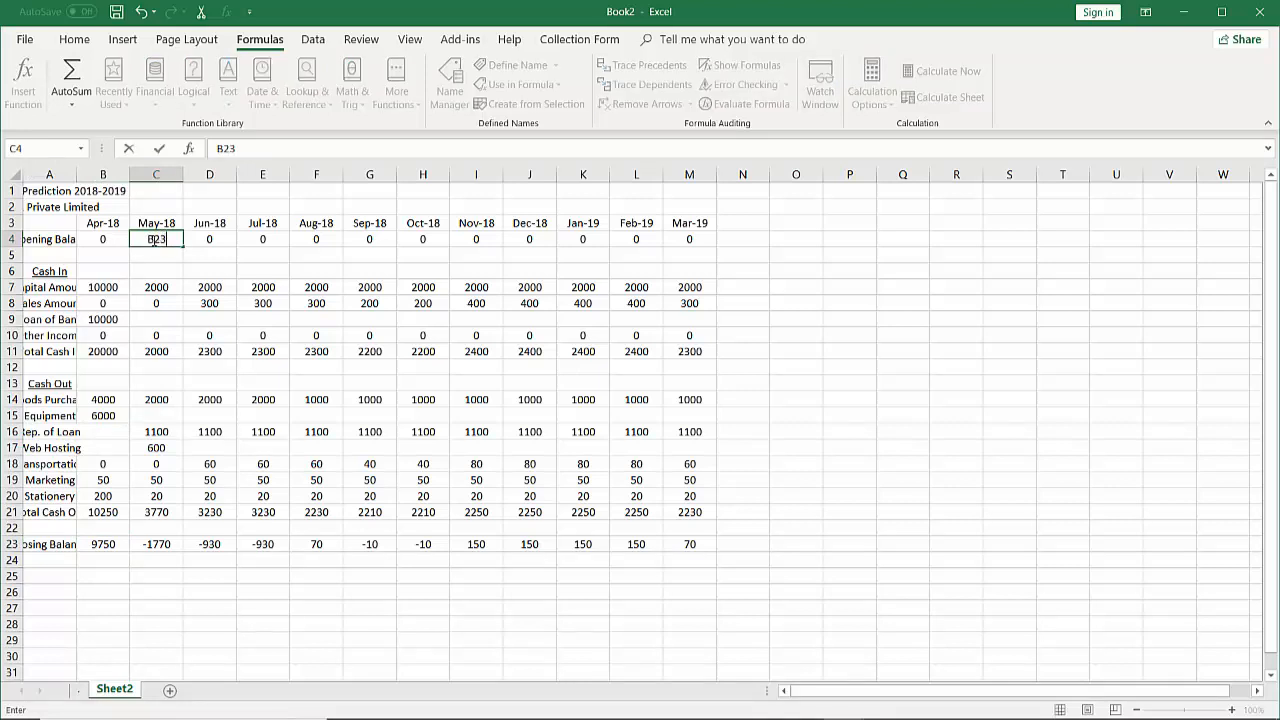
key(Return)
- Link the May-18 opening balance in C4 to the Apr-18 closing balance with the formula =B23
click(157, 240)
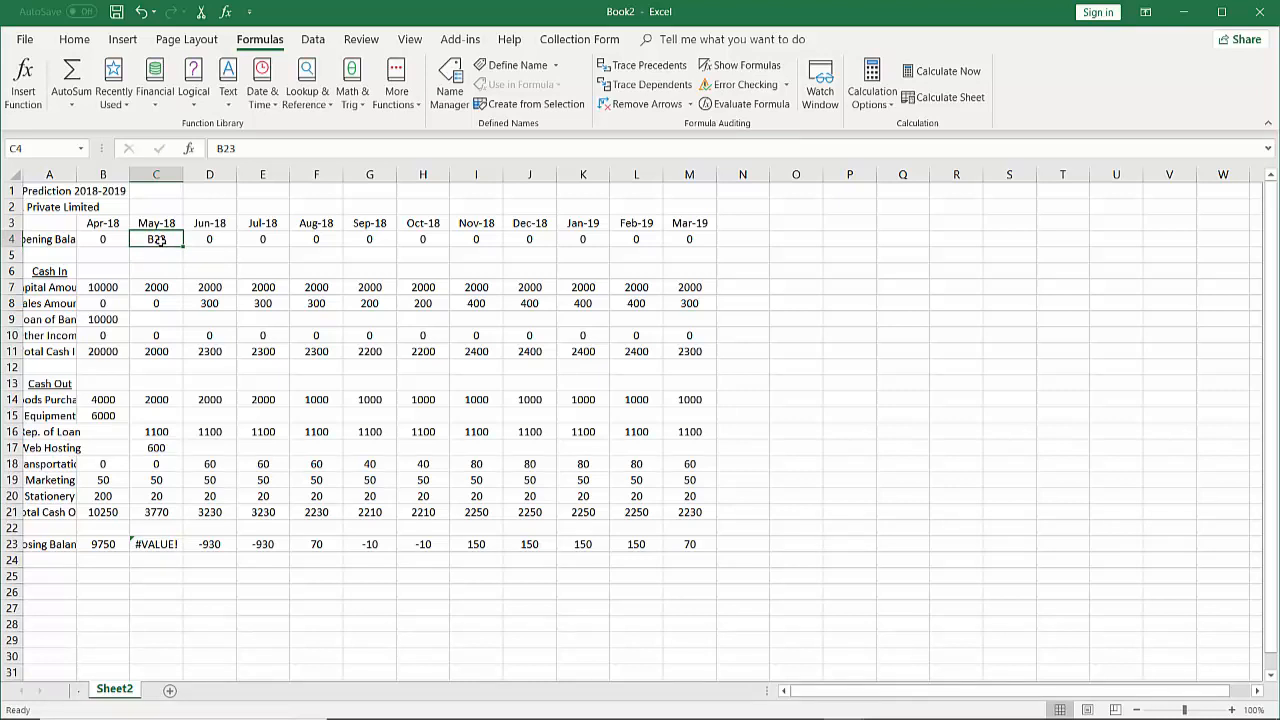
text(=)
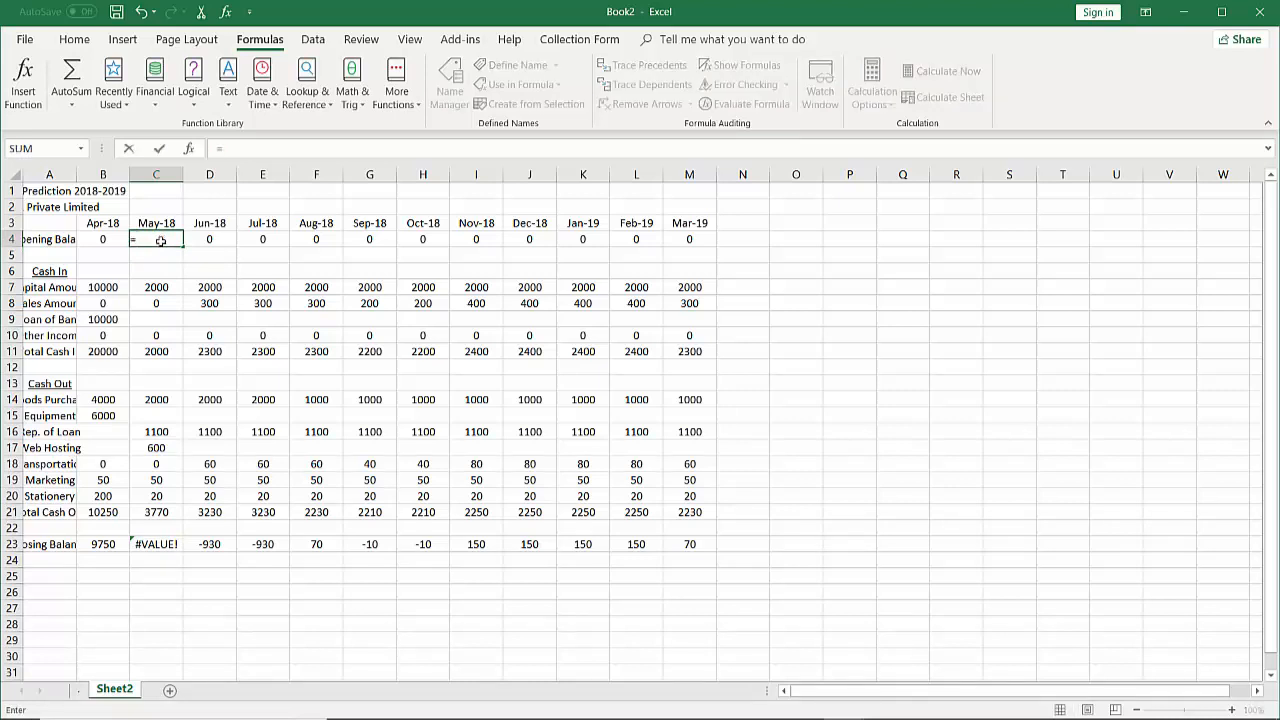
text(B23)
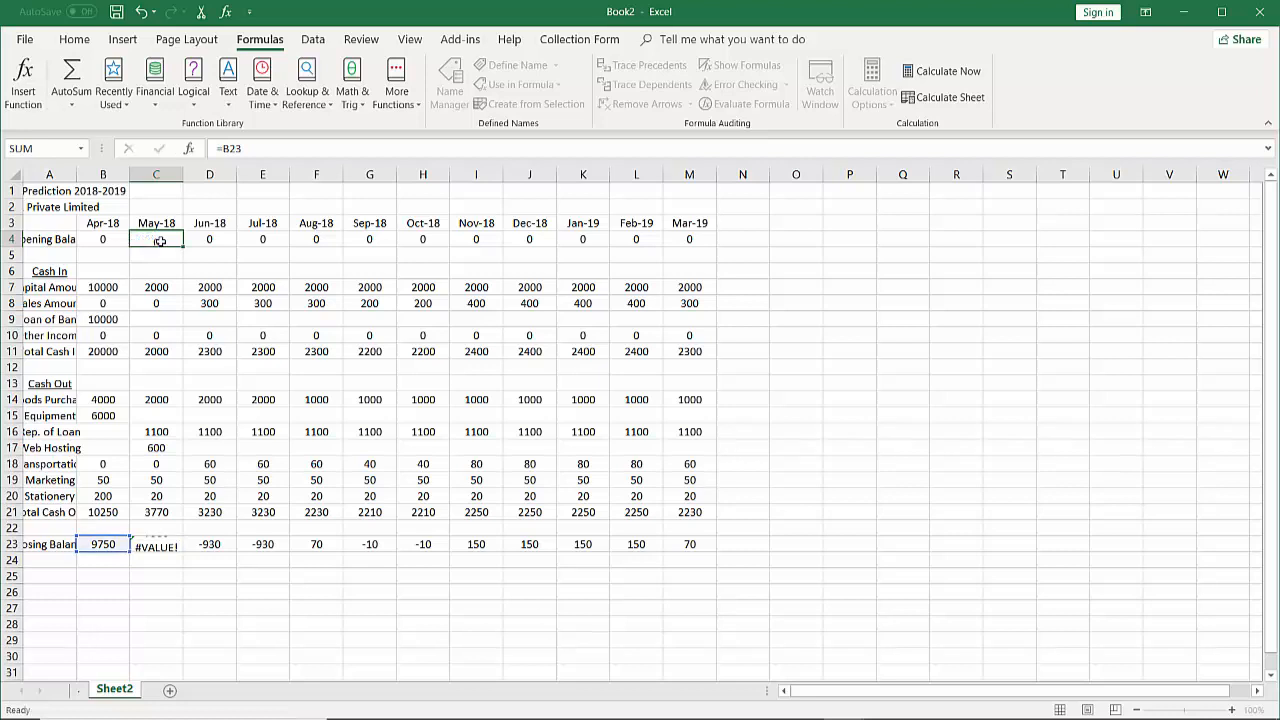
key(Return)
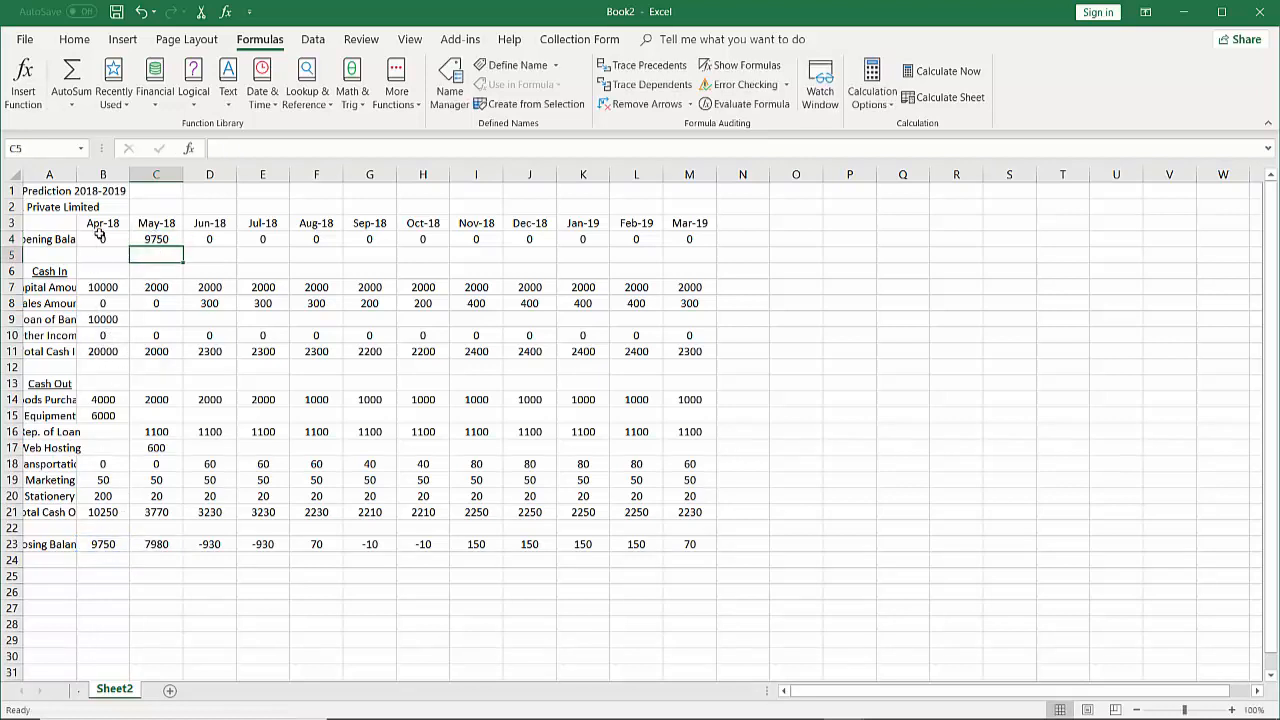
- Fill the opening balance formula from C4 across to Mar-19 in M4 and check the copy in D4
click(160, 238)
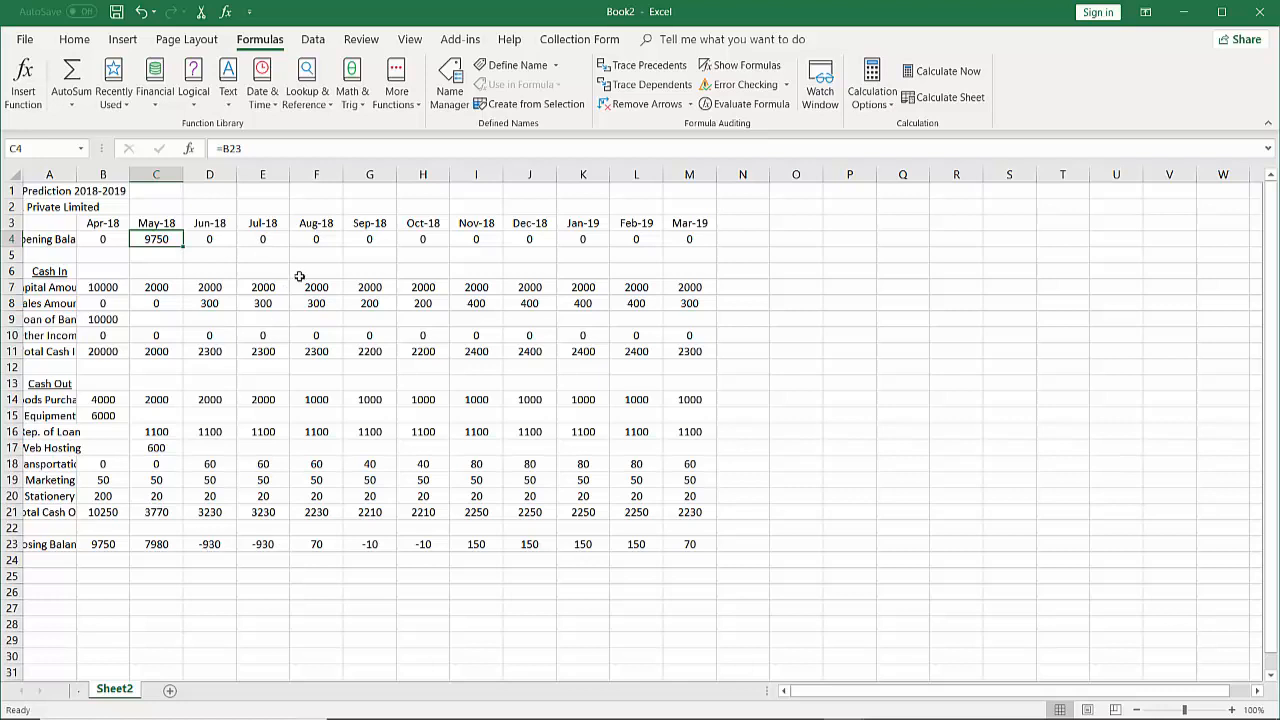
drag(183, 246, 694, 231)
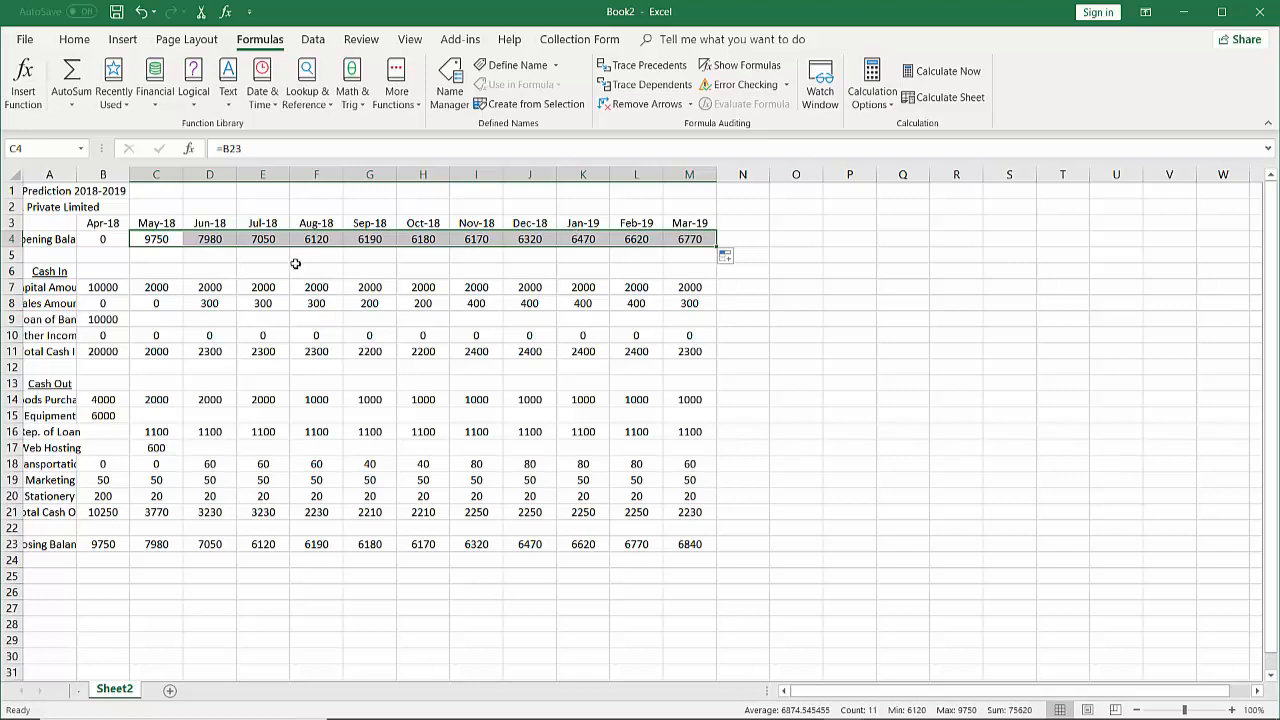
drag(210, 239, 210, 240)
click(210, 240)
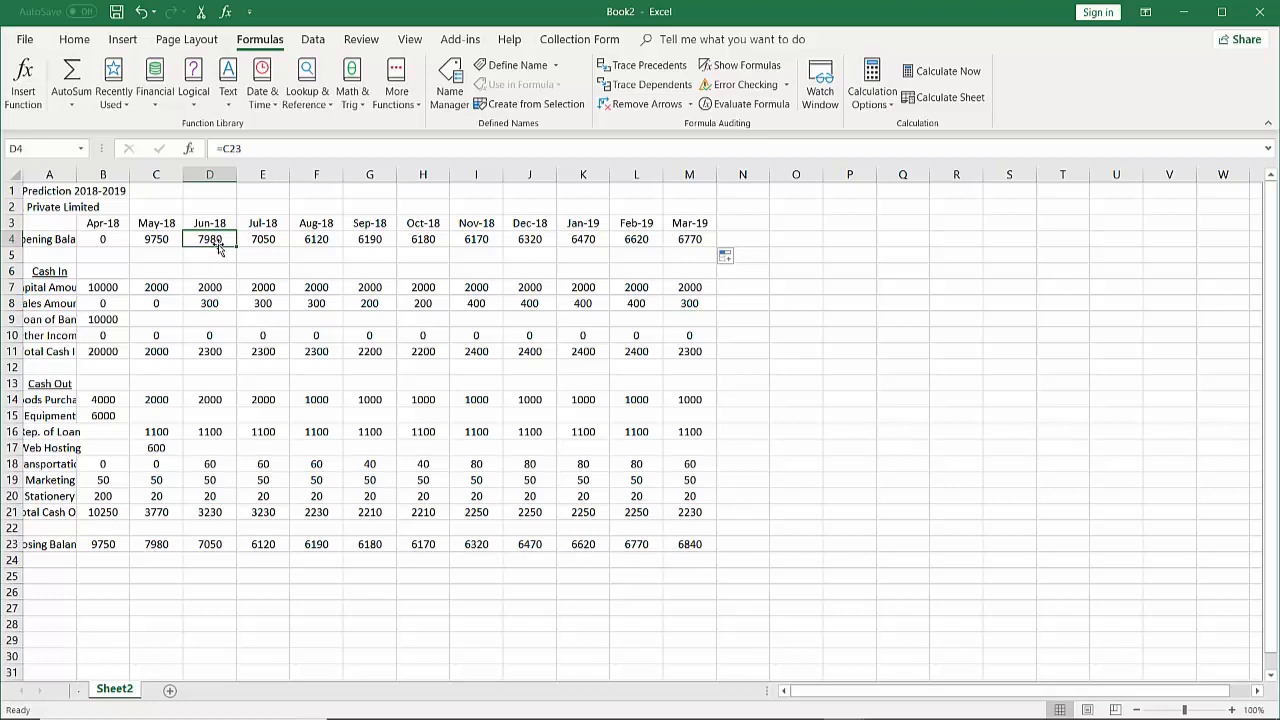
- Merge and center the title Cashflow Prediction 2018-2019 across A1:M1
drag(57, 190, 690, 190)
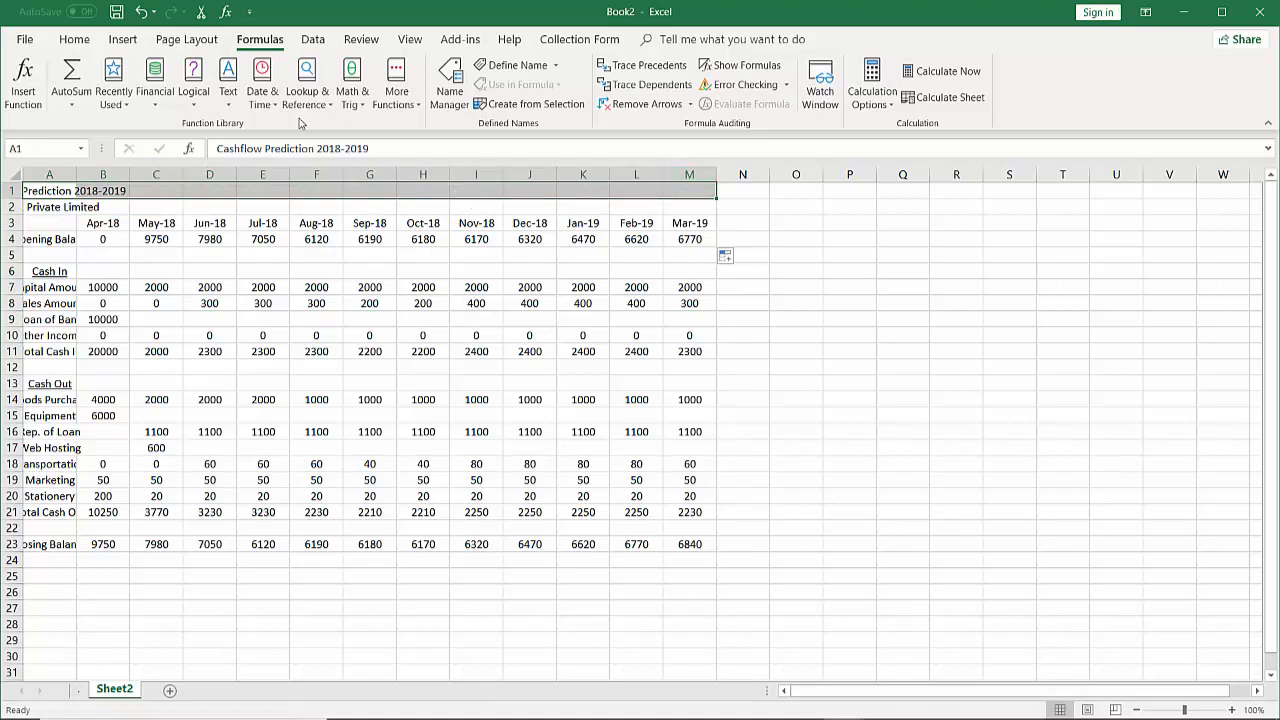
click(76, 39)
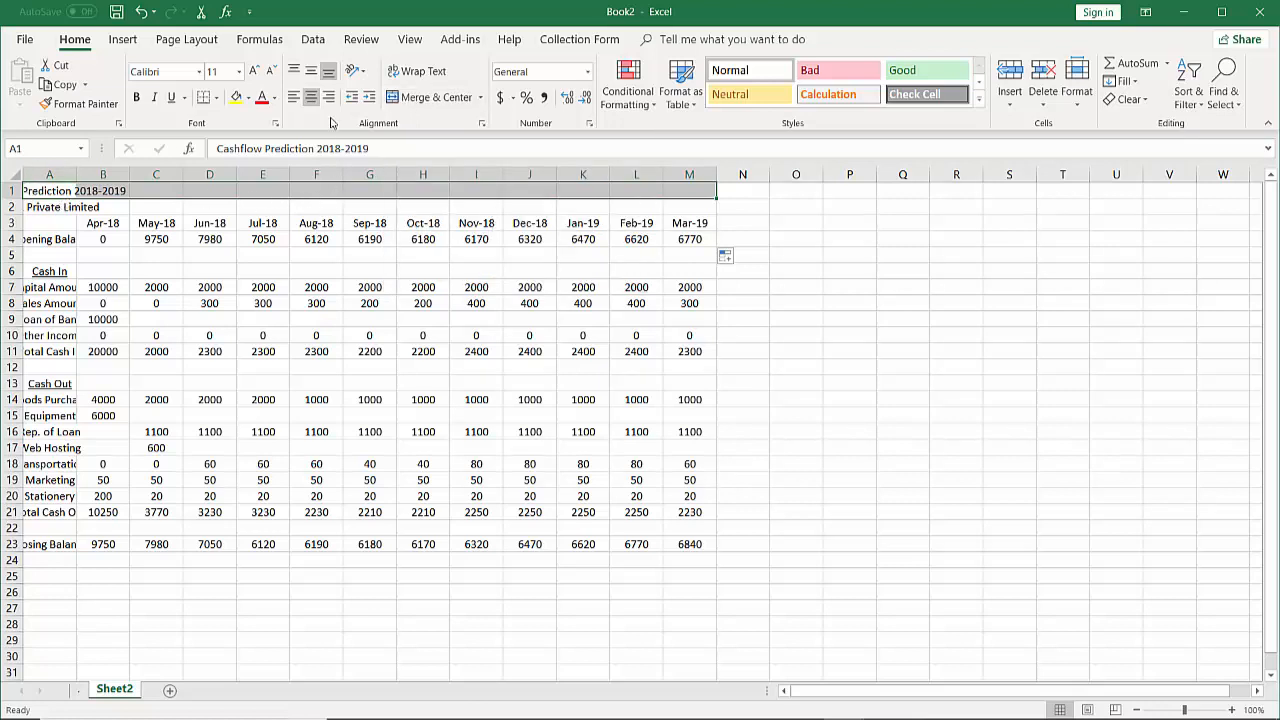
click(388, 103)
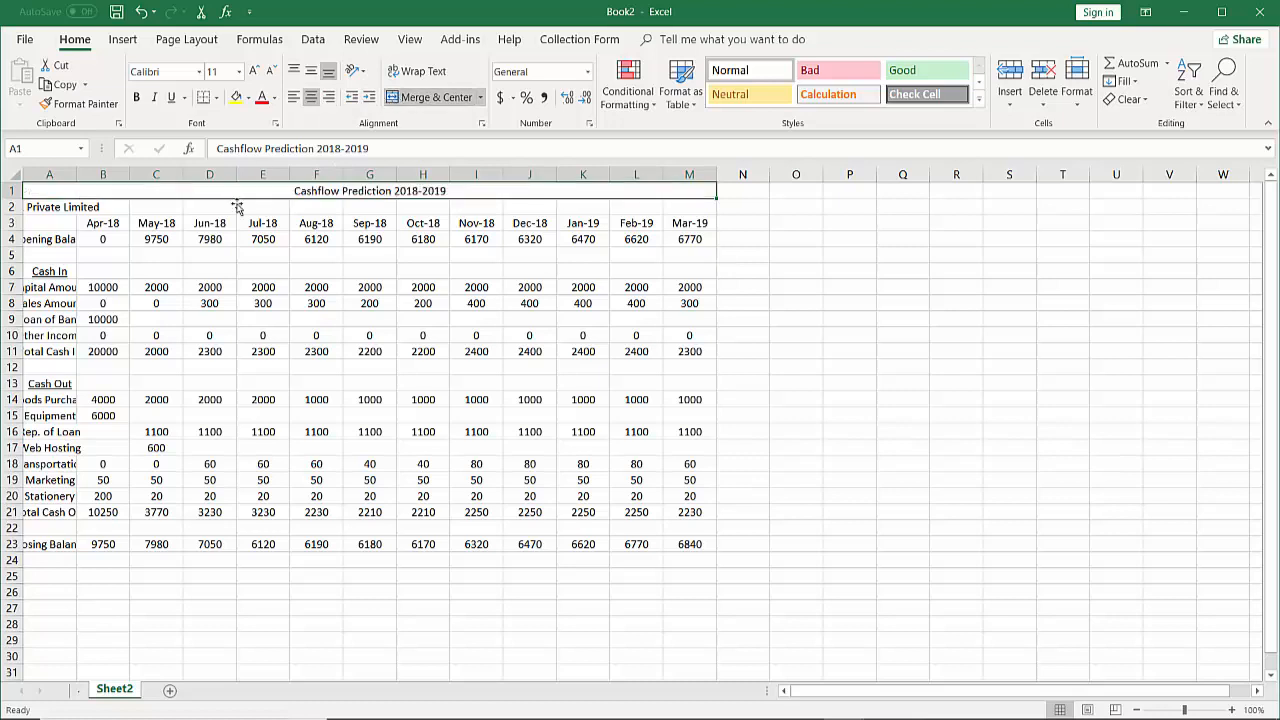
- Merge and center ABCL Private Limited across A2:M2 and fit column A's width to its labels
click(50, 207)
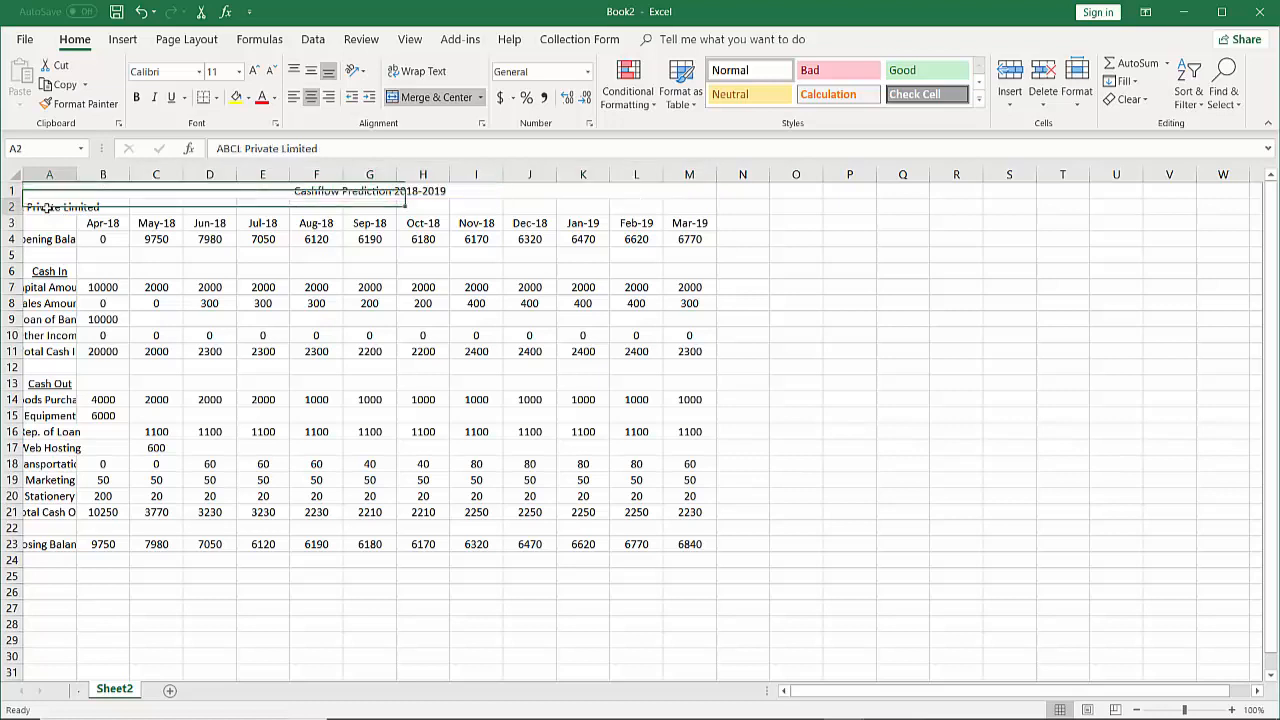
drag(52, 207, 688, 208)
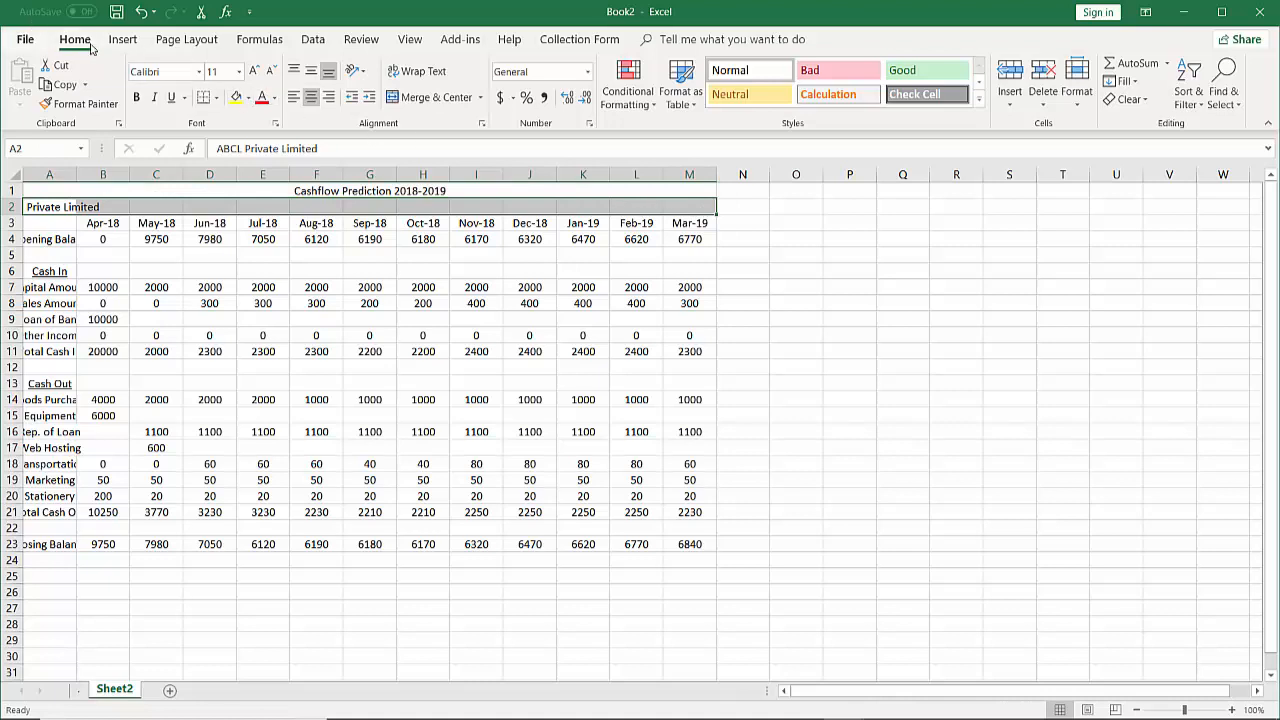
click(427, 97)
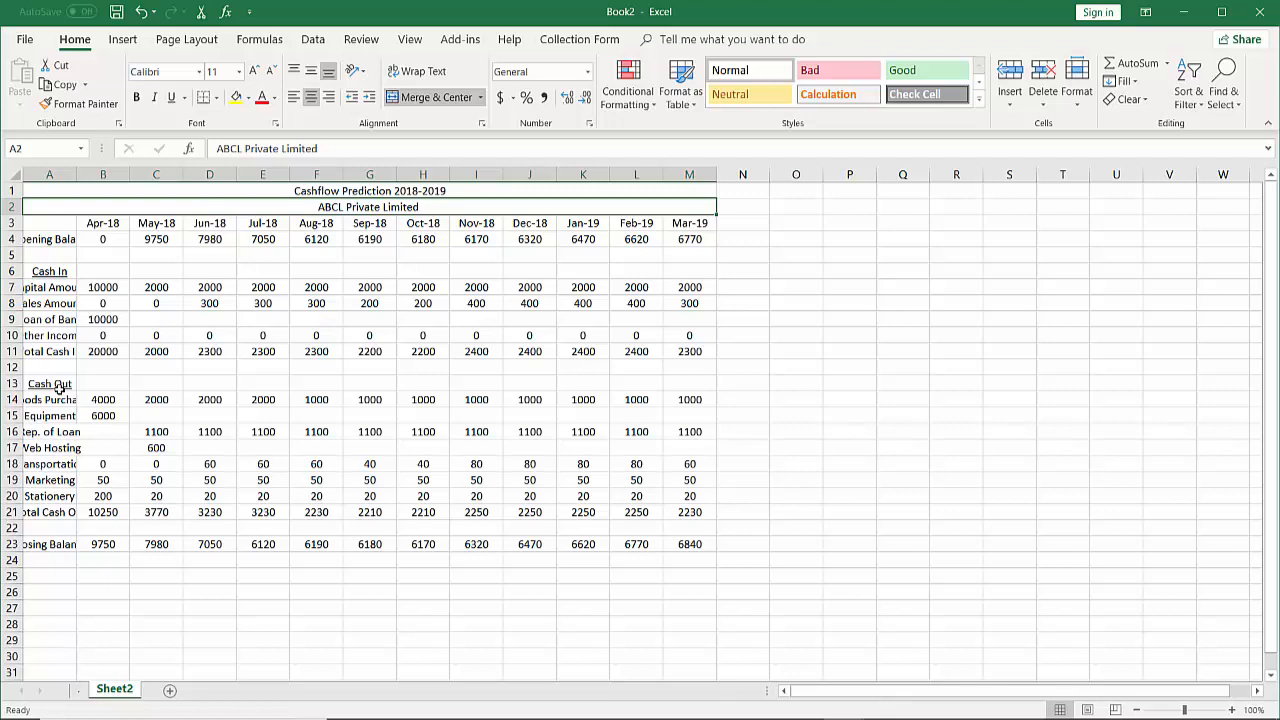
double_click(76, 174)
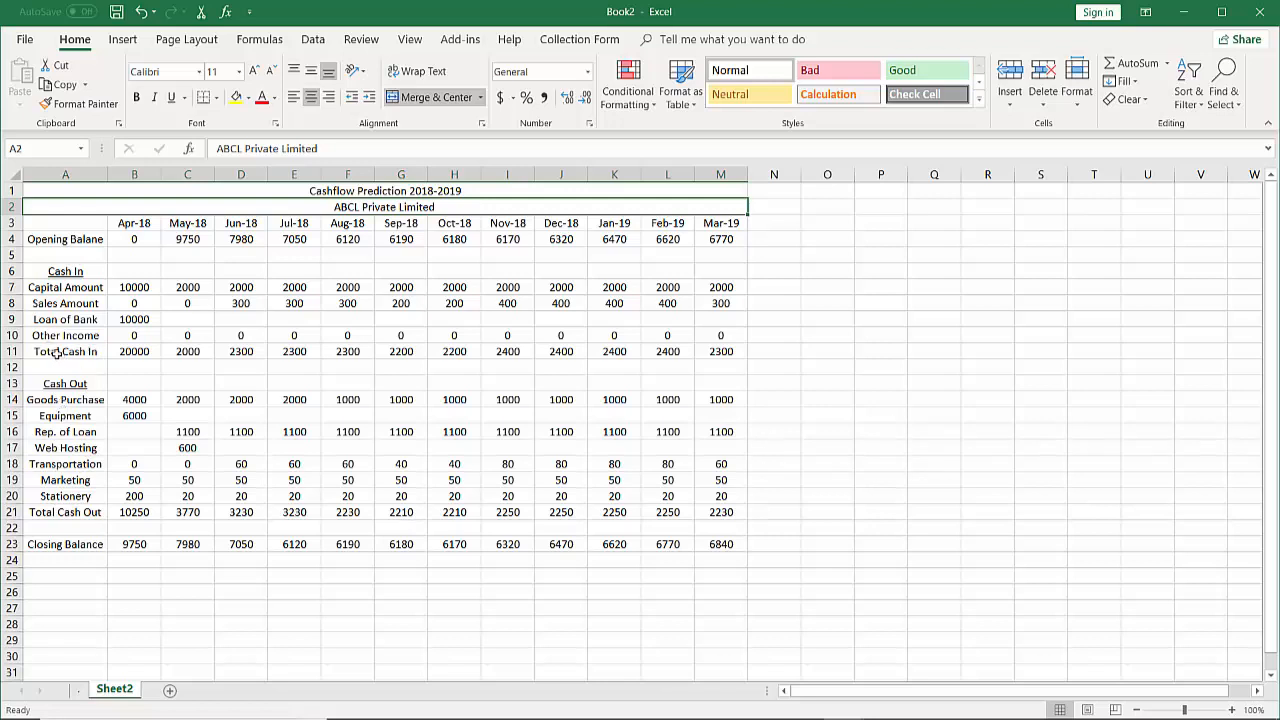
- Make the Total Cash In row A11:M11 bold
drag(58, 353, 720, 351)
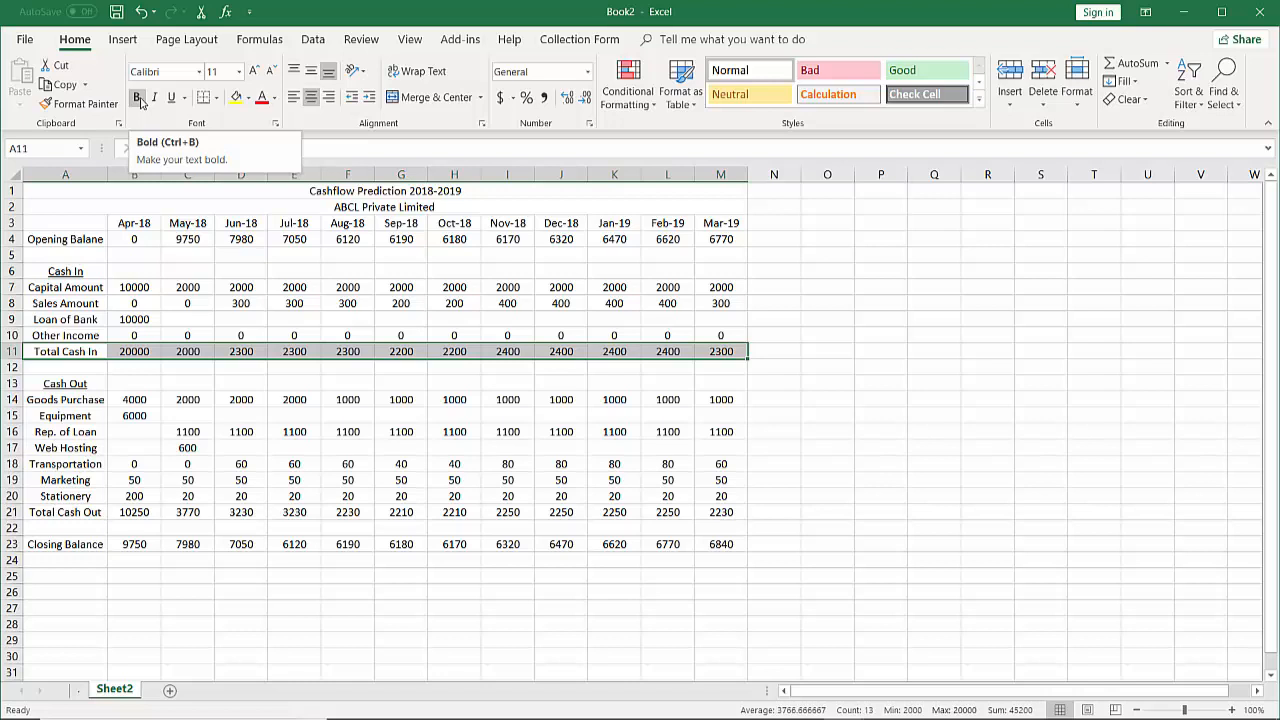
right_click(177, 350)
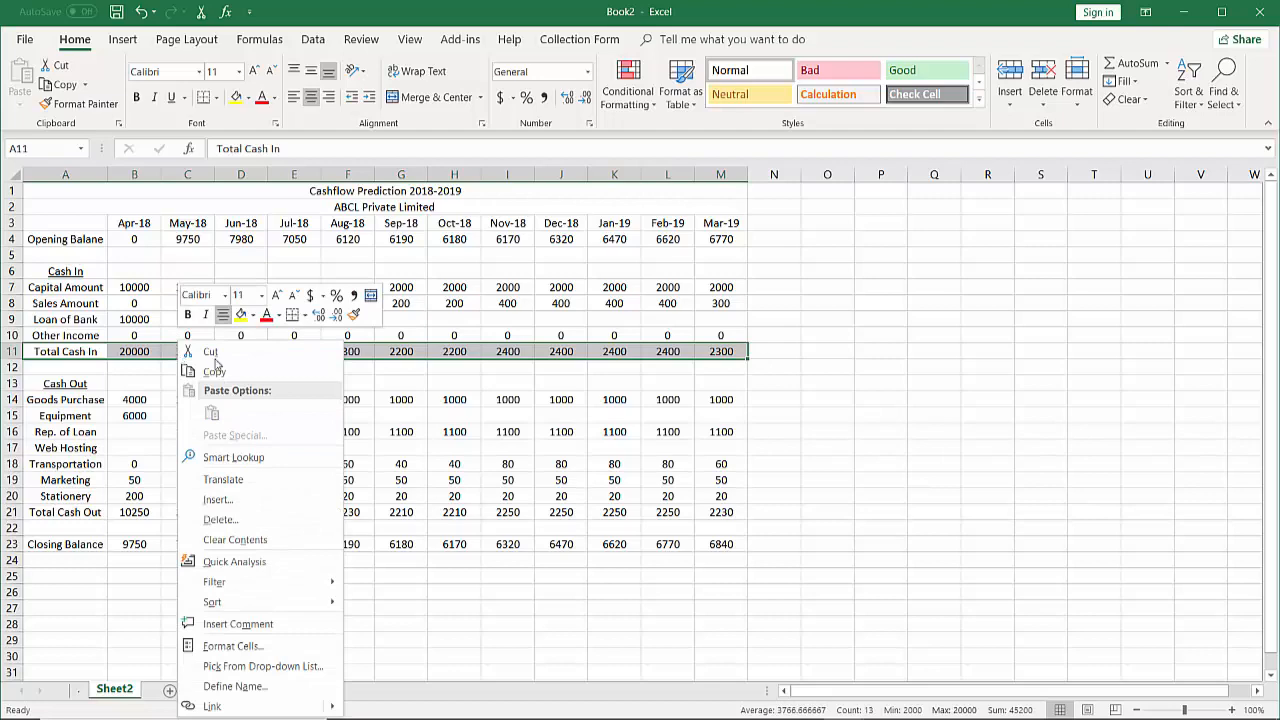
click(250, 648)
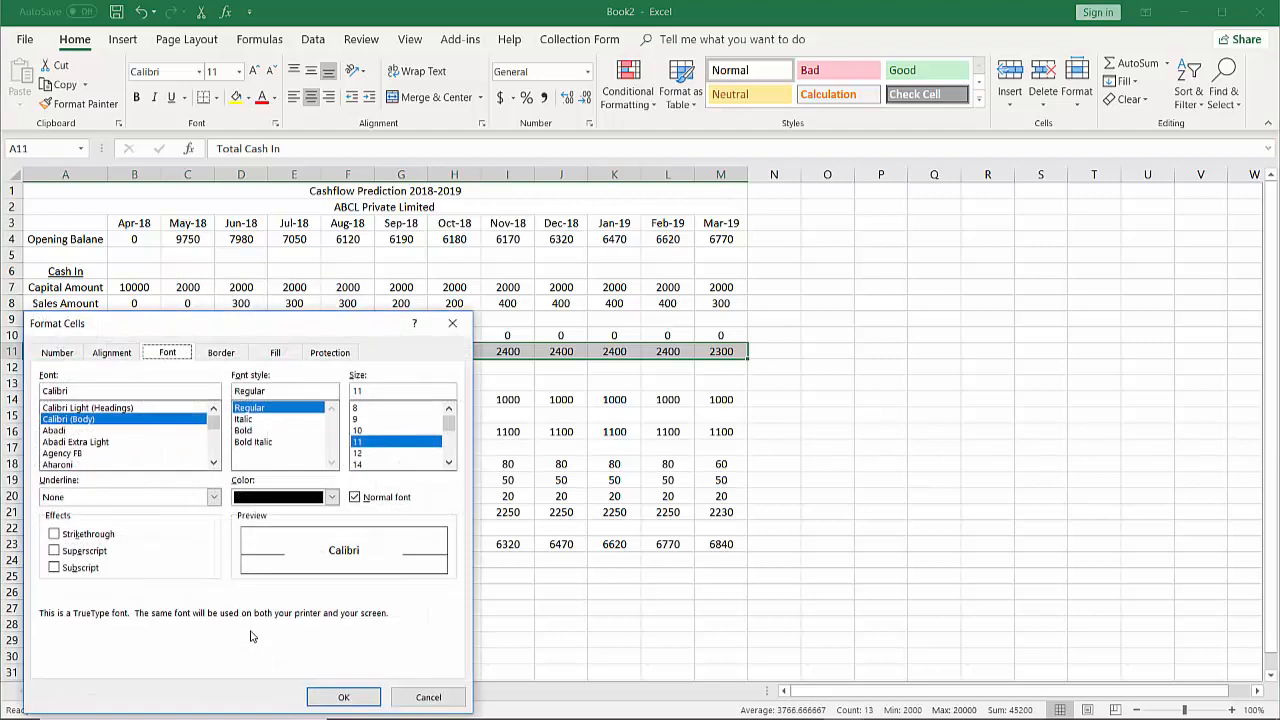
drag(187, 320, 456, 206)
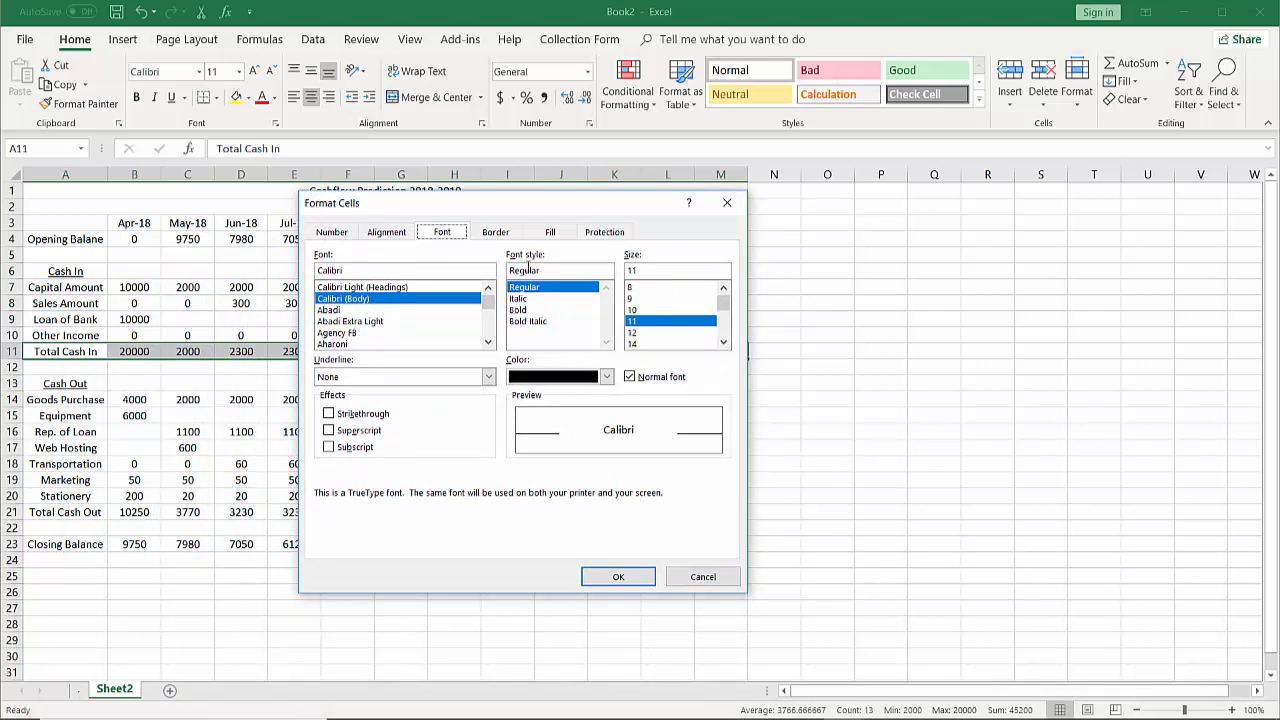
click(518, 310)
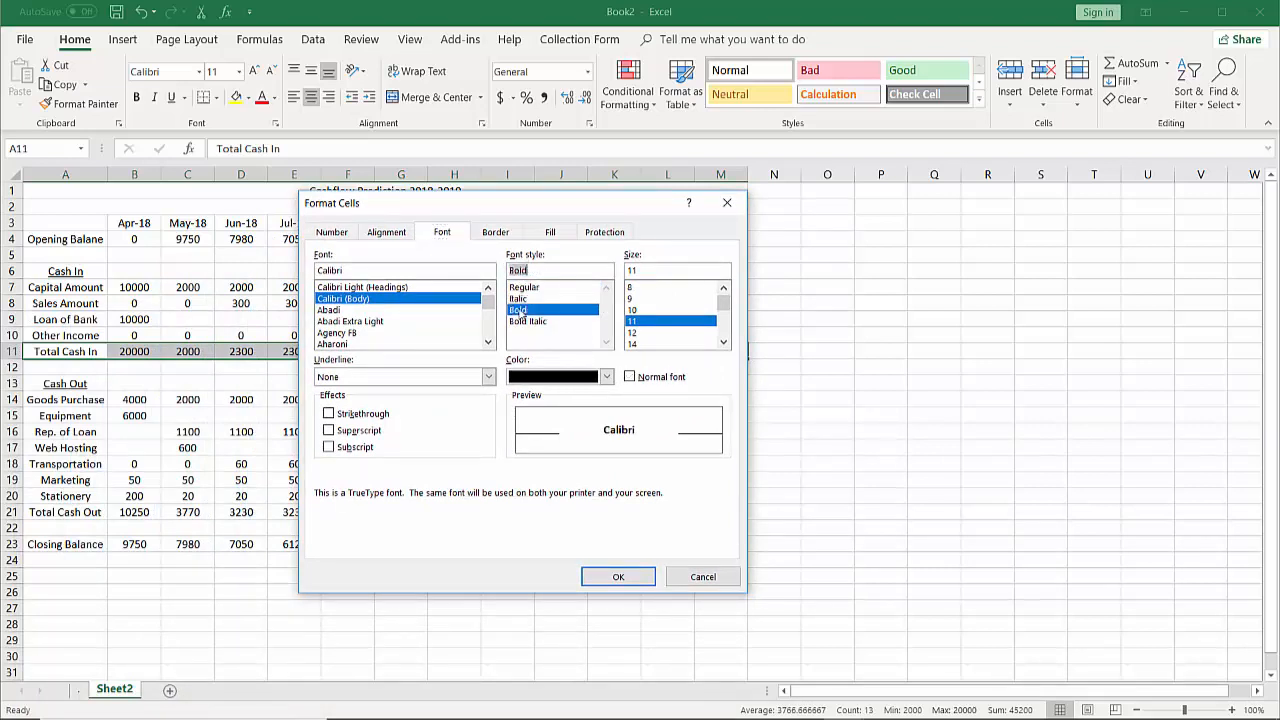
click(619, 577)
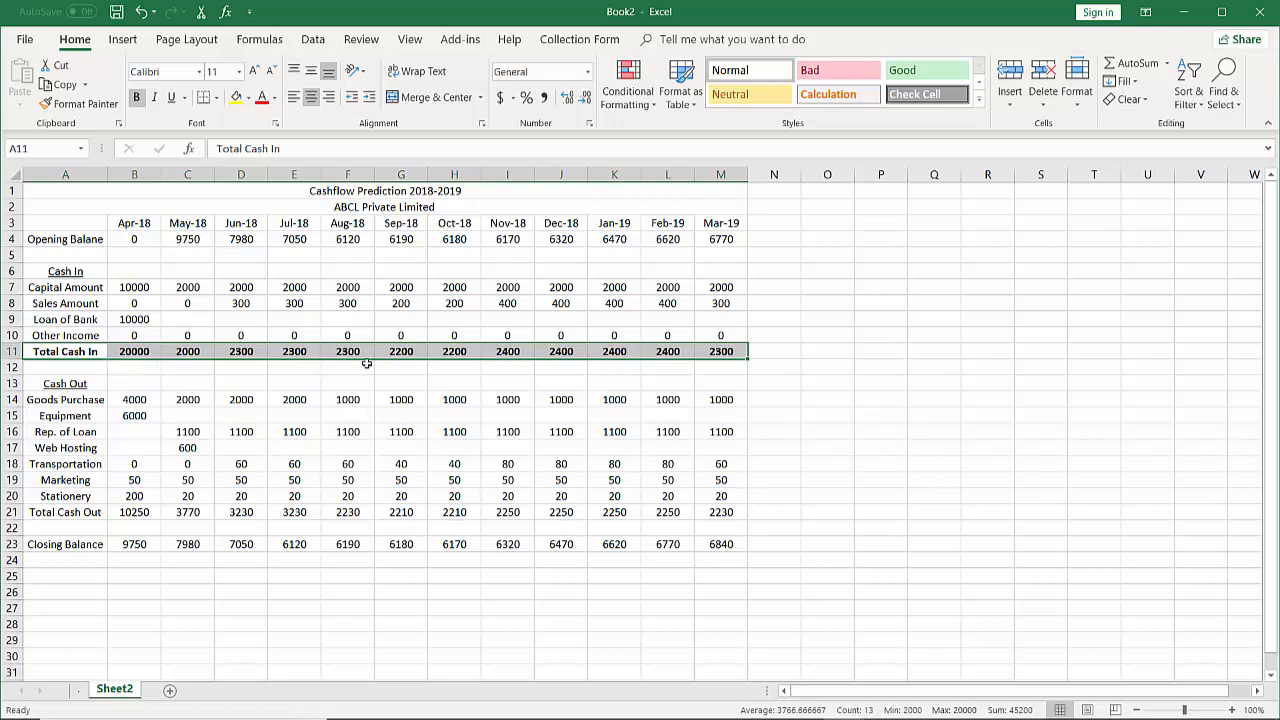
click(292, 368)
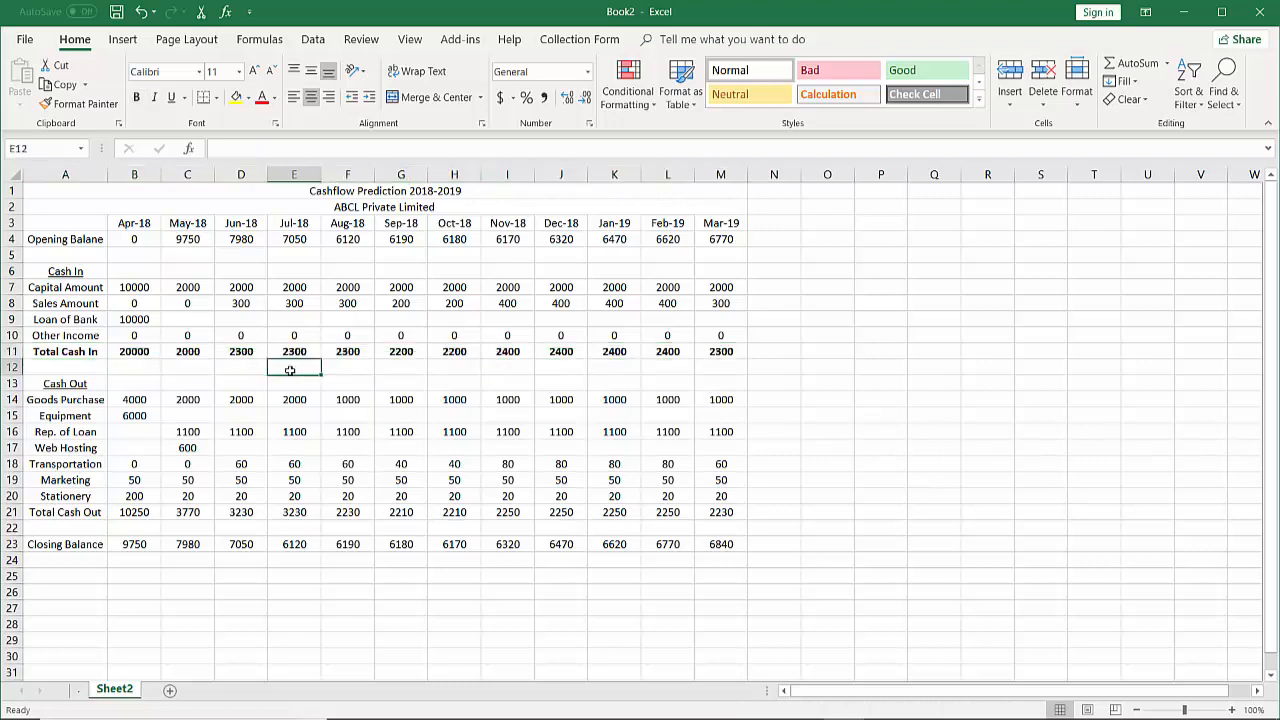
- Try a thin top border on the monthly Total Cash In values in B11:M11 and undo it
click(145, 351)
drag(145, 351, 668, 356)
drag(720, 352, 720, 352)
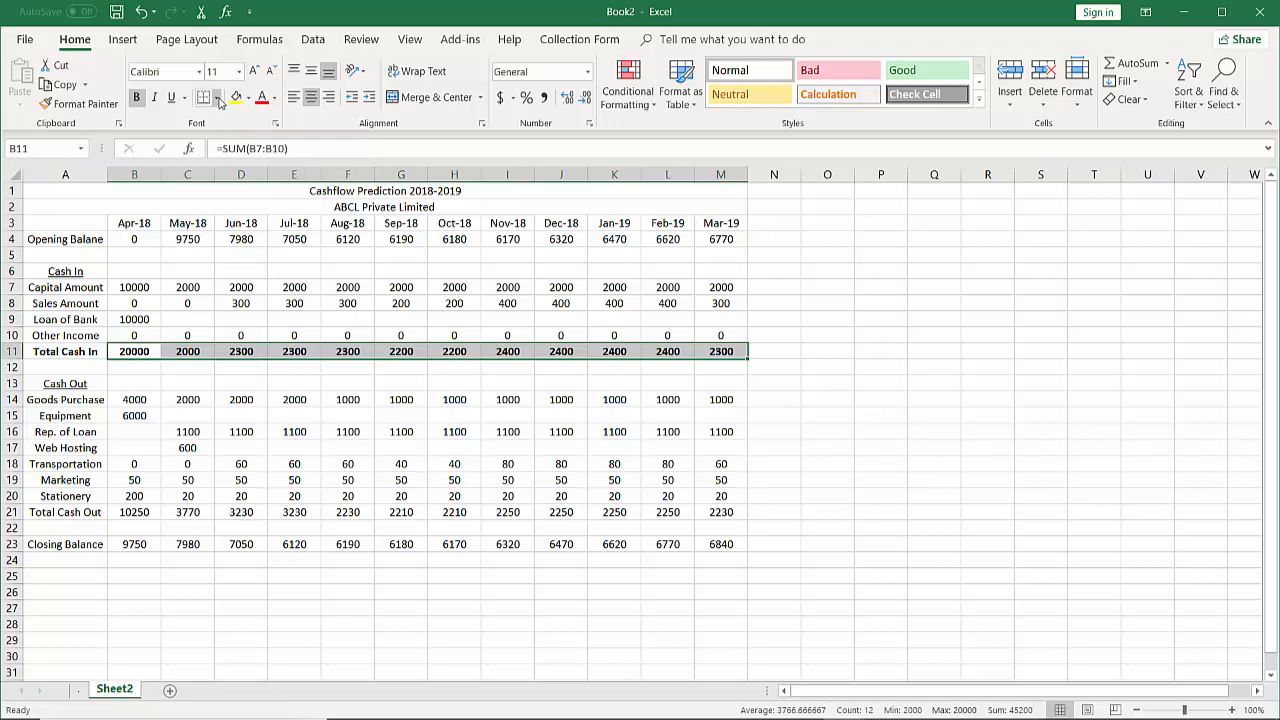
right_click(250, 347)
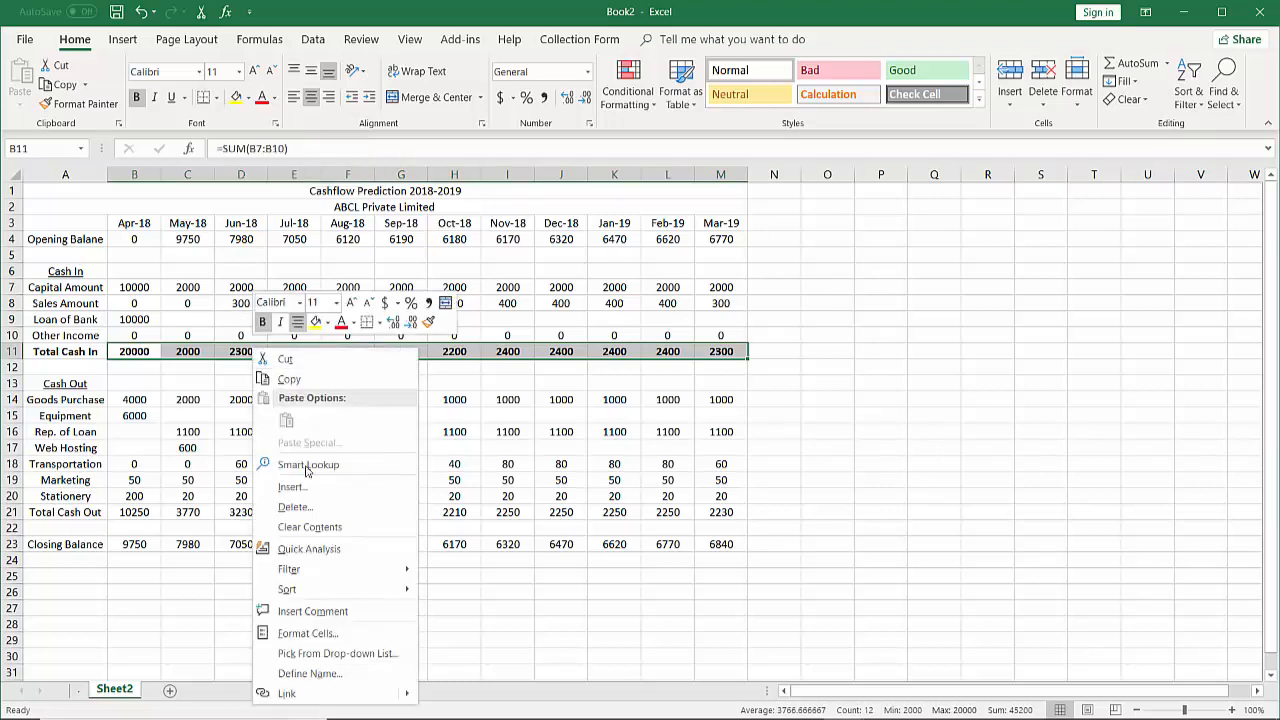
click(310, 634)
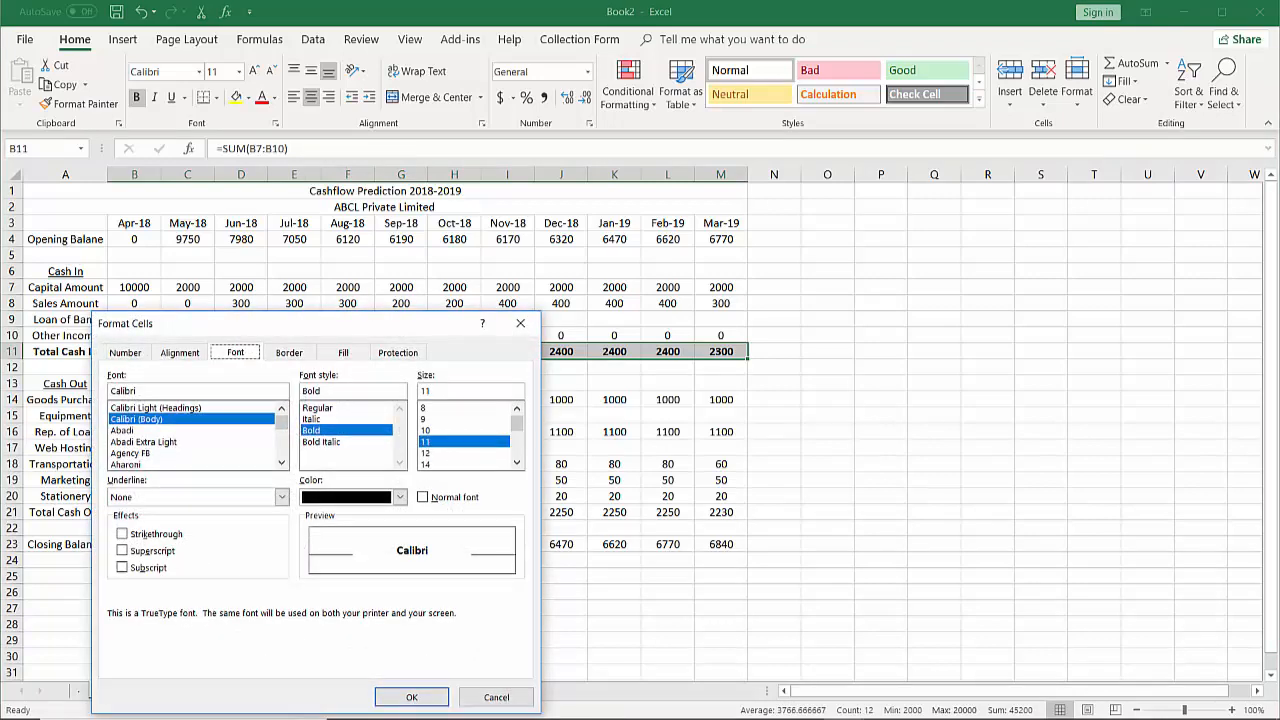
drag(356, 324, 600, 143)
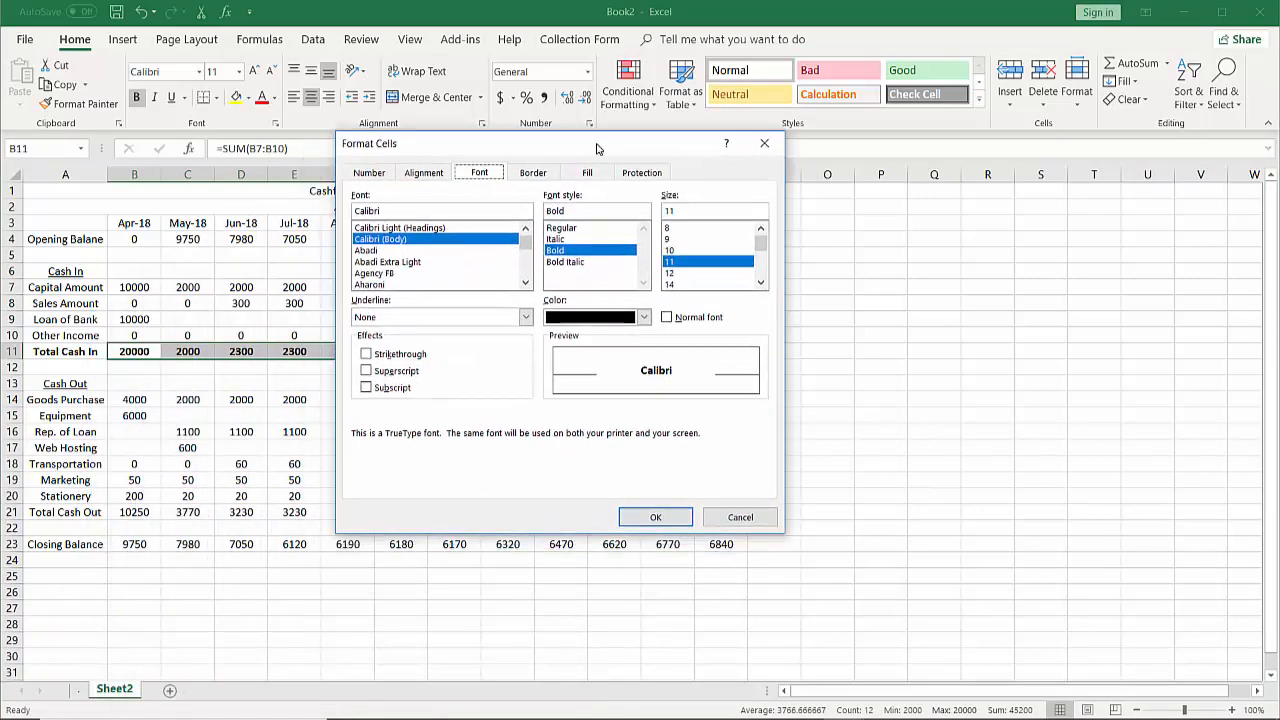
click(536, 174)
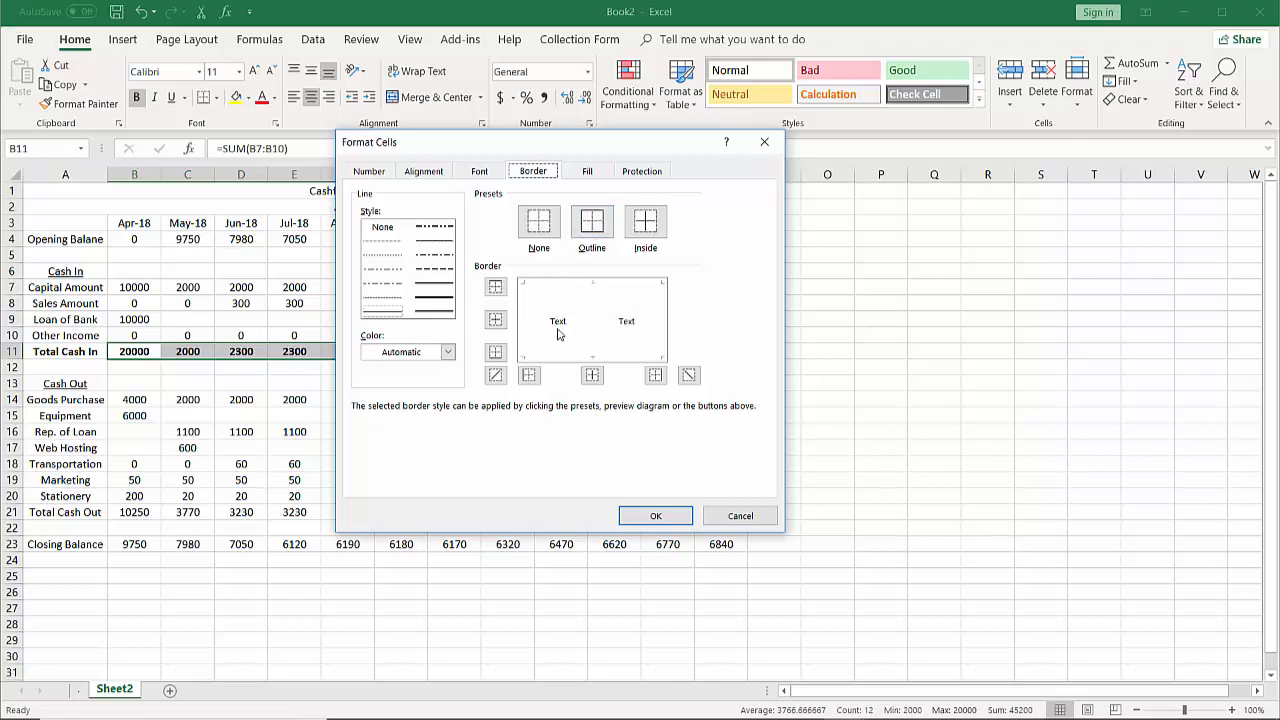
click(495, 287)
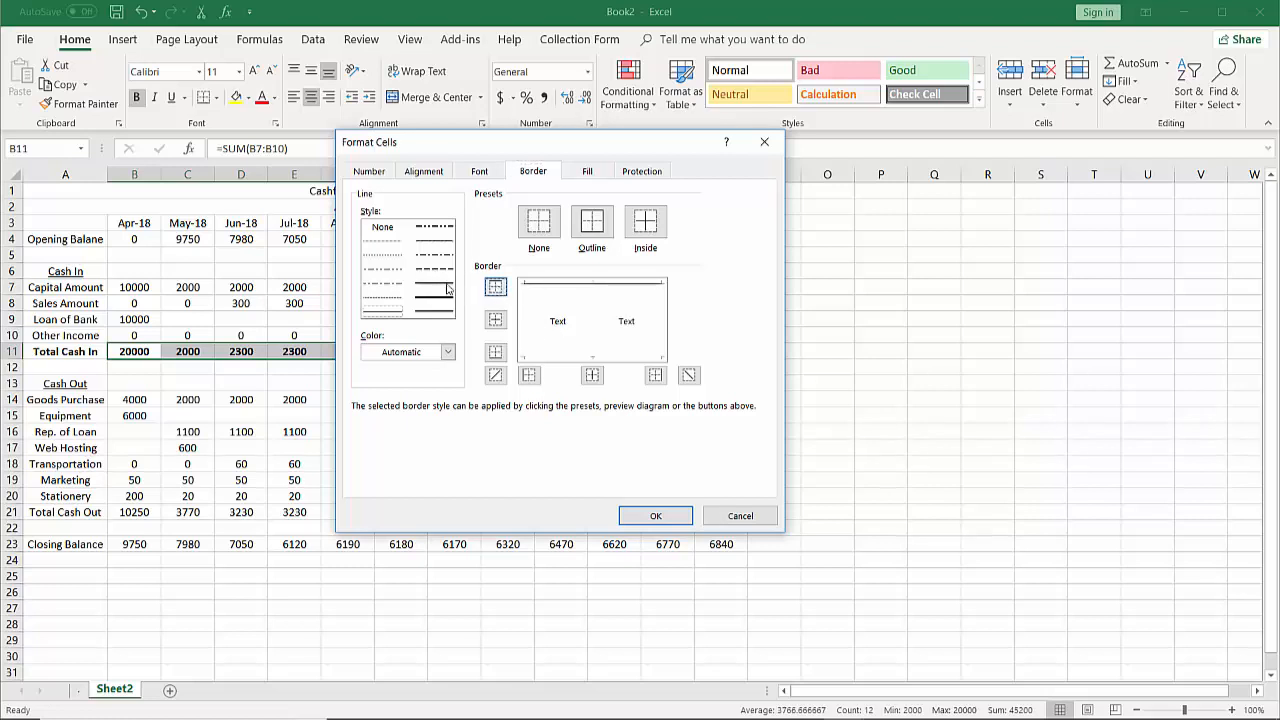
click(448, 289)
click(449, 298)
click(449, 303)
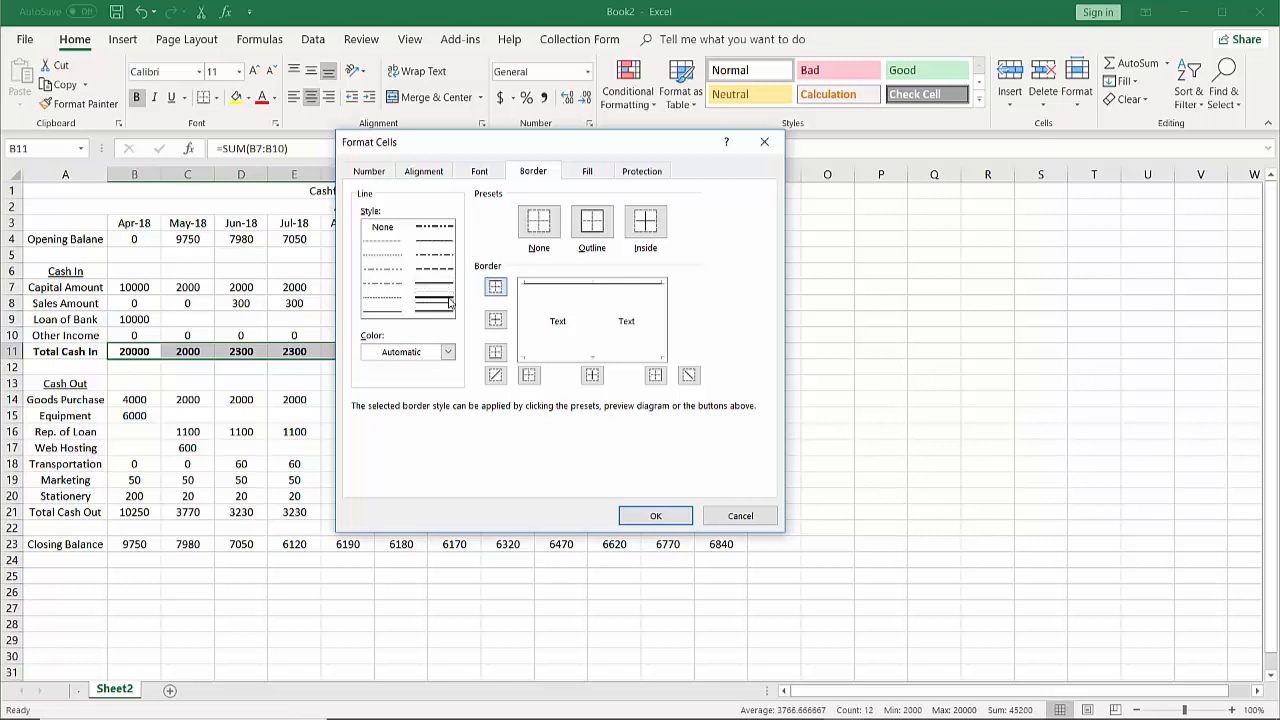
click(652, 516)
click(844, 388)
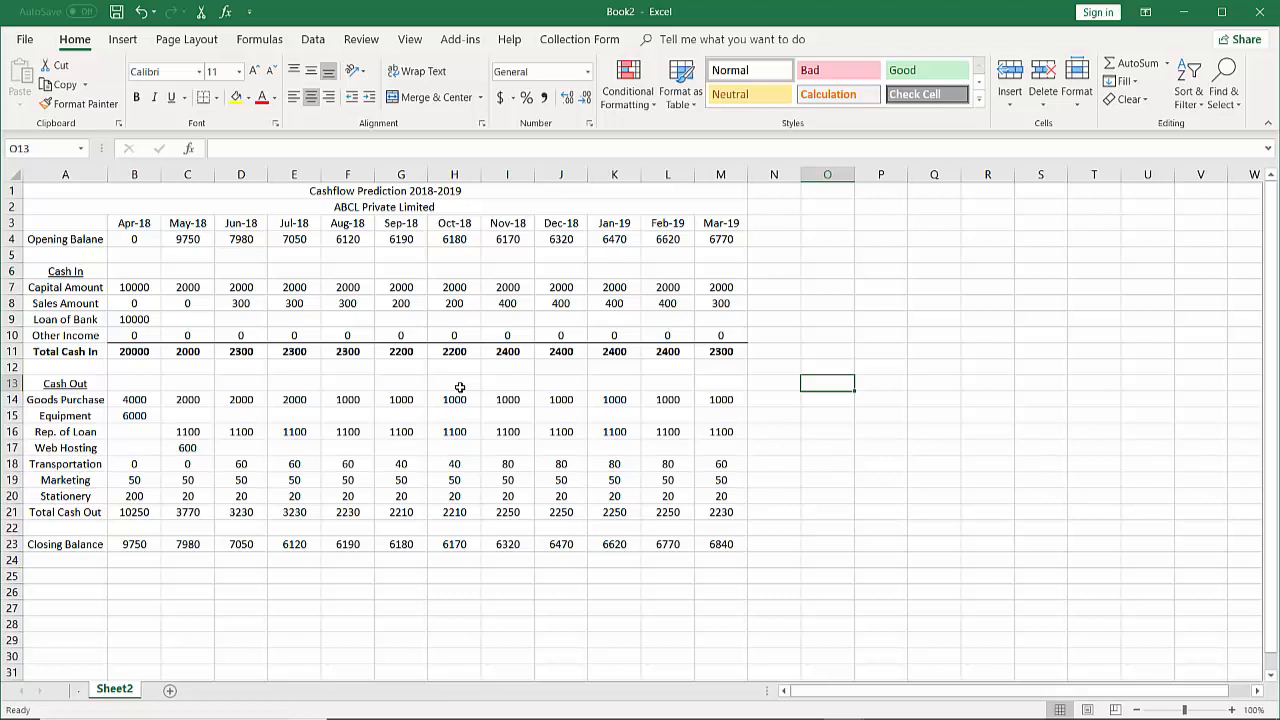
key(ctrl+z)
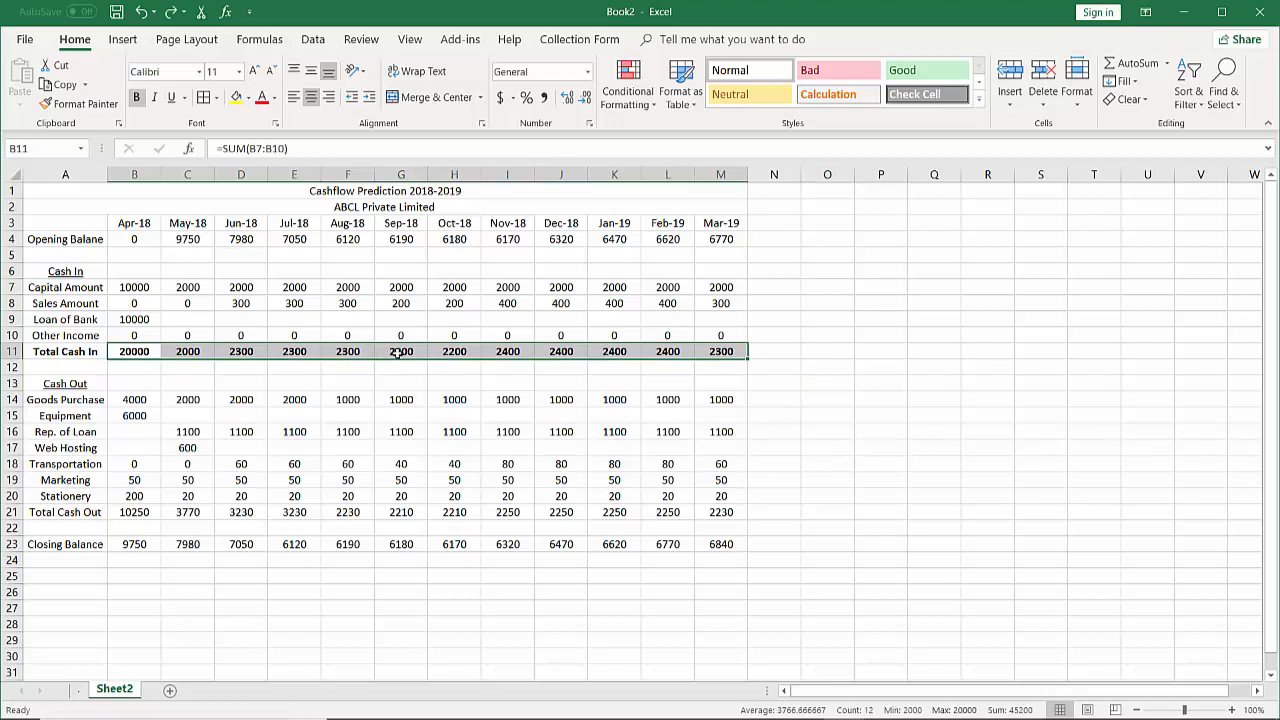
- Apply thick top and bottom borders to the monthly Total Cash In values in B11:M11
right_click(399, 352)
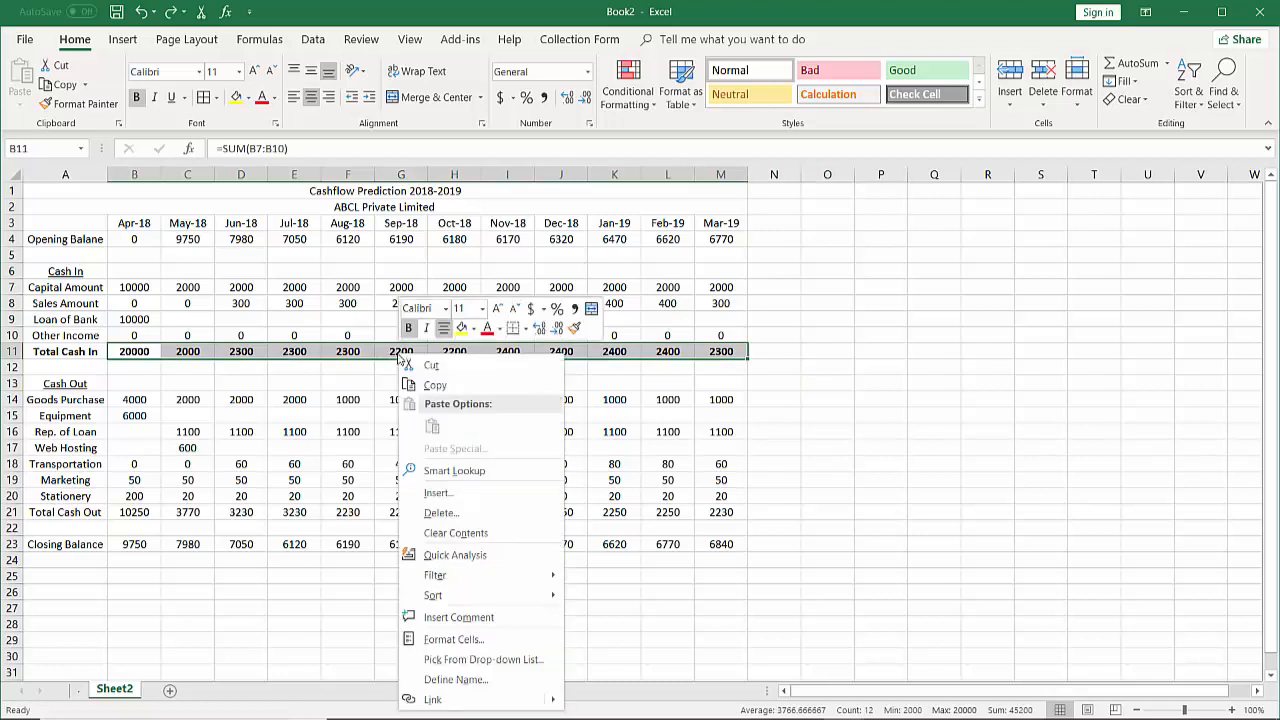
click(452, 639)
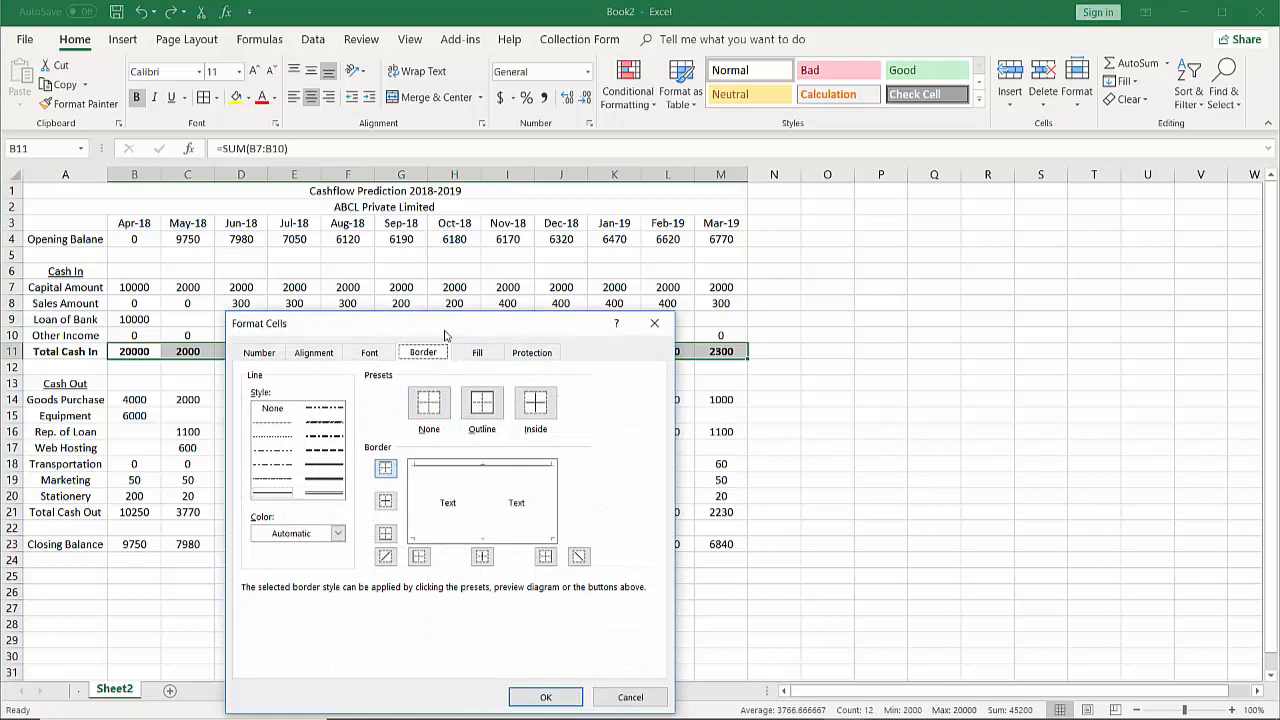
drag(450, 323, 535, 173)
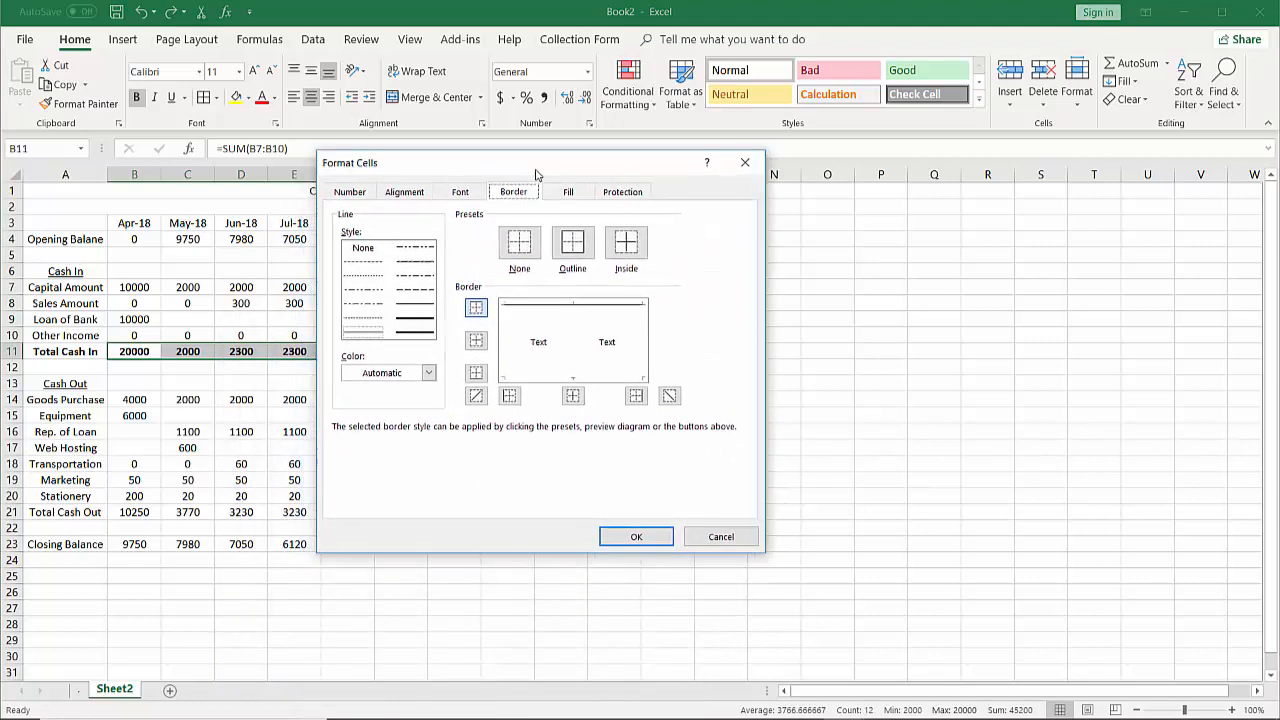
click(421, 320)
click(576, 305)
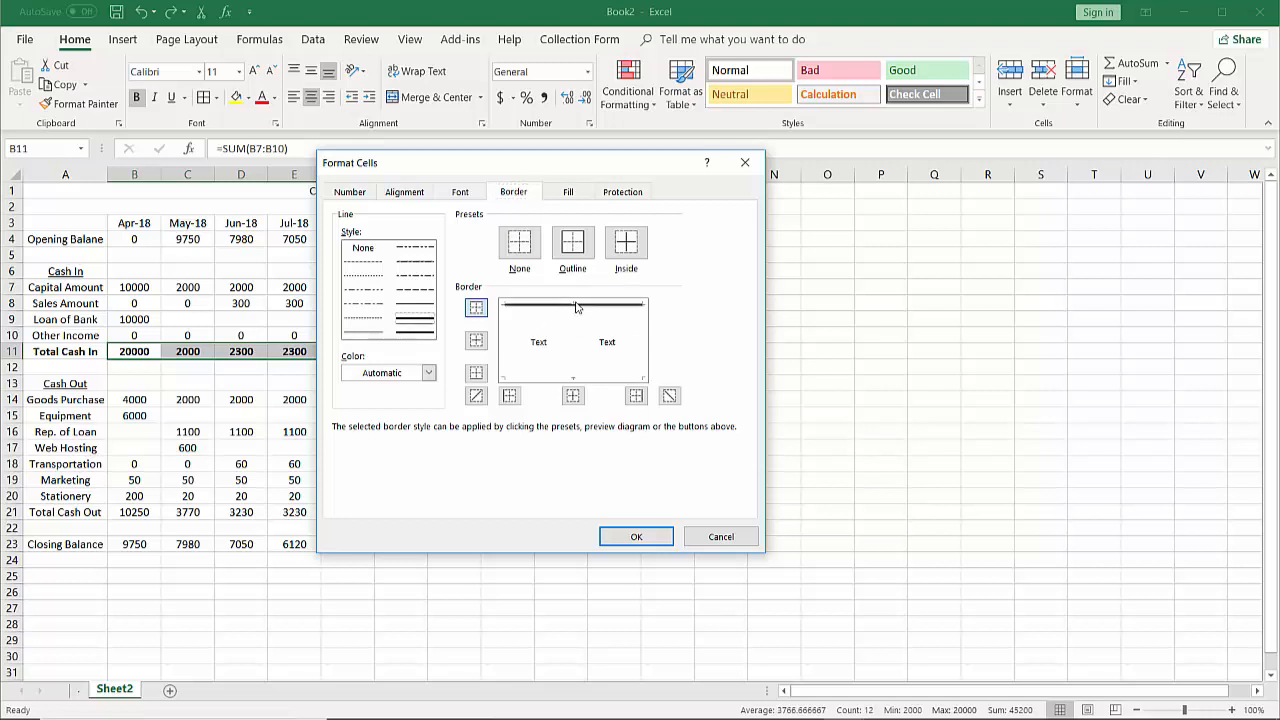
click(574, 378)
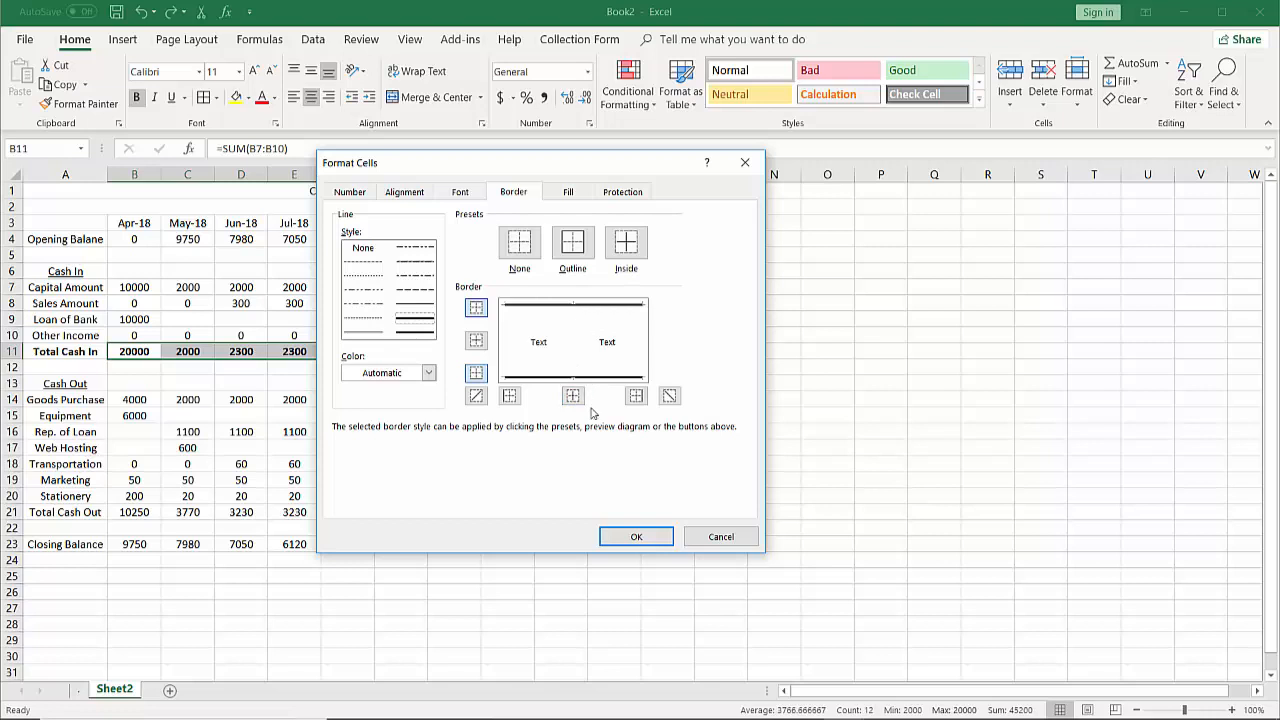
click(634, 538)
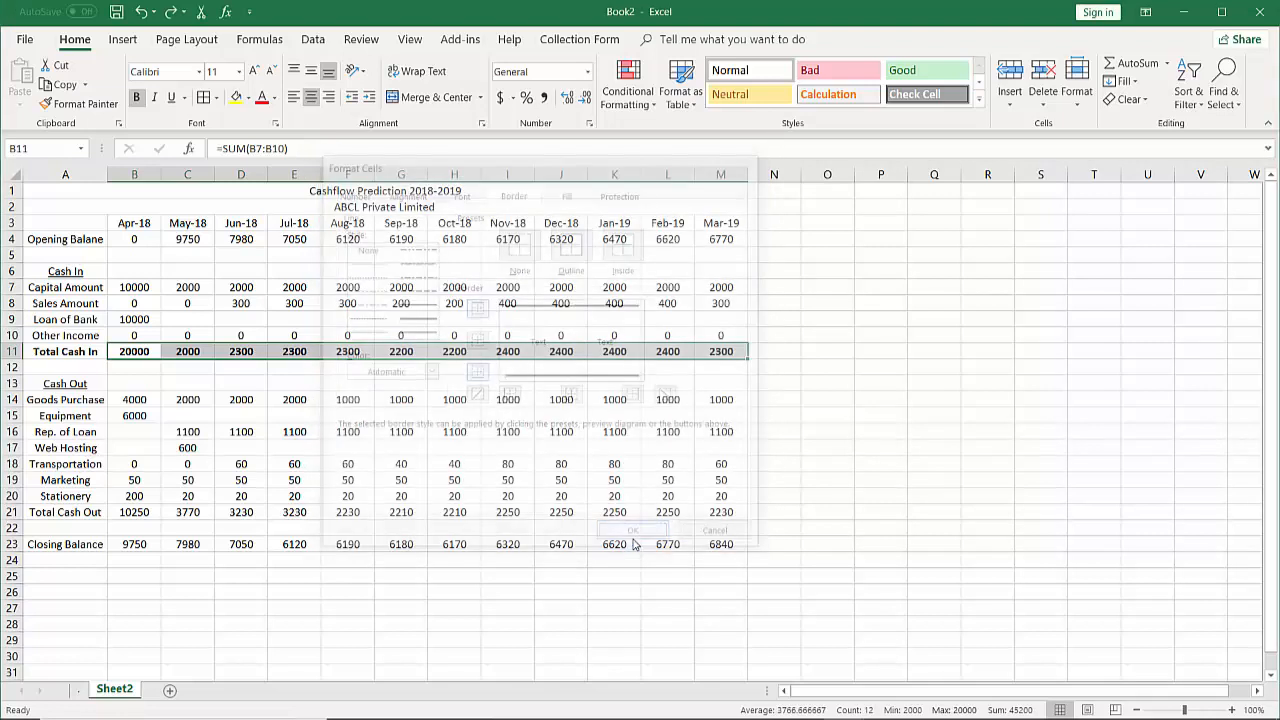
click(845, 337)
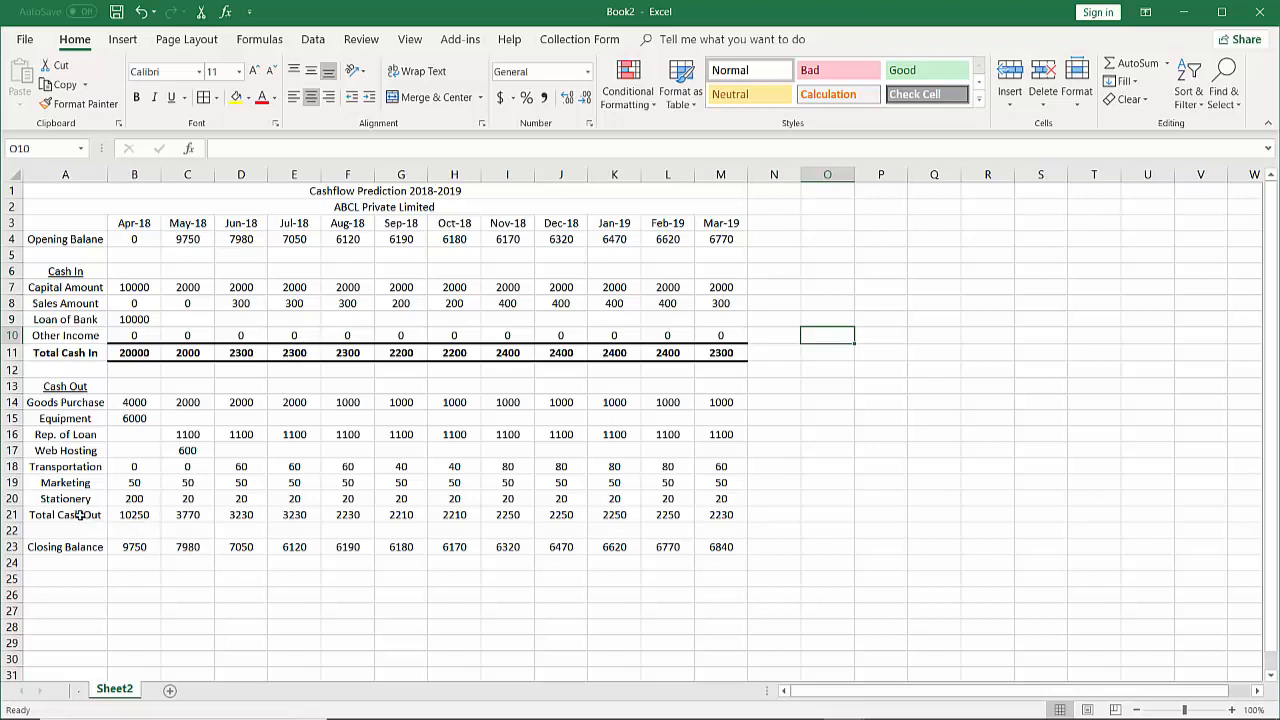
- Make the Total Cash Out row A21:M21 bold
drag(55, 515, 712, 516)
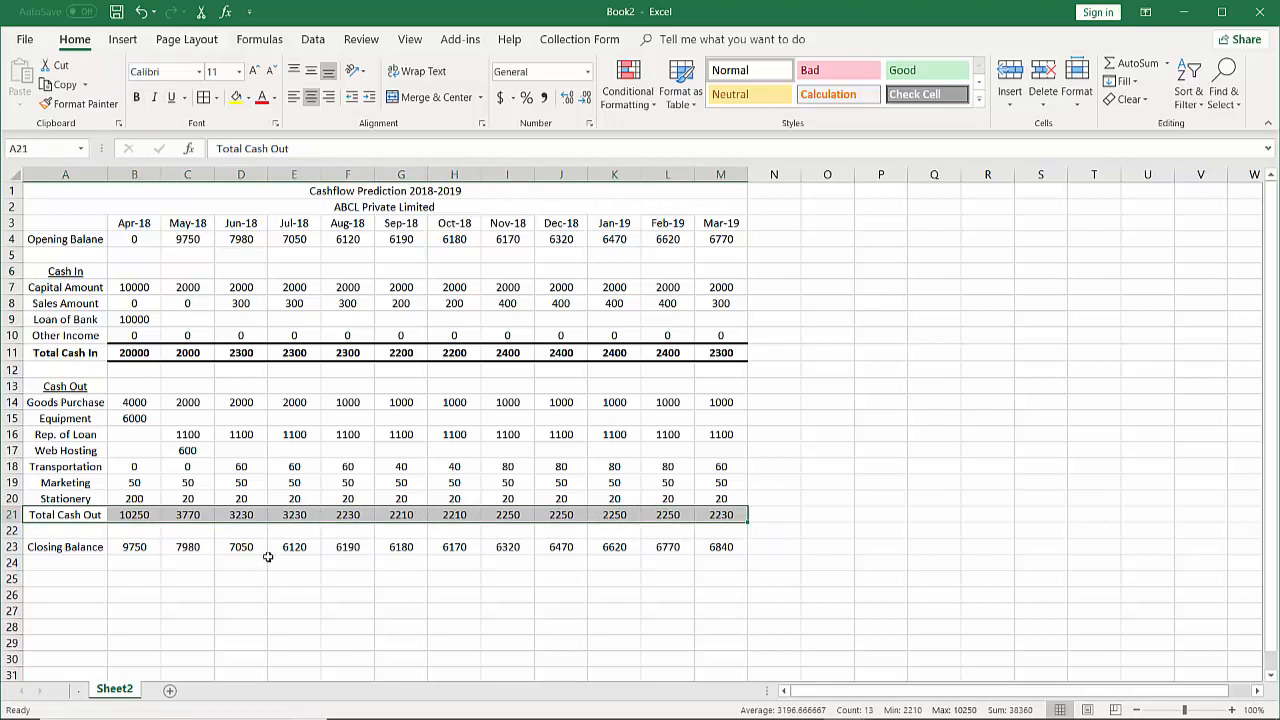
right_click(282, 516)
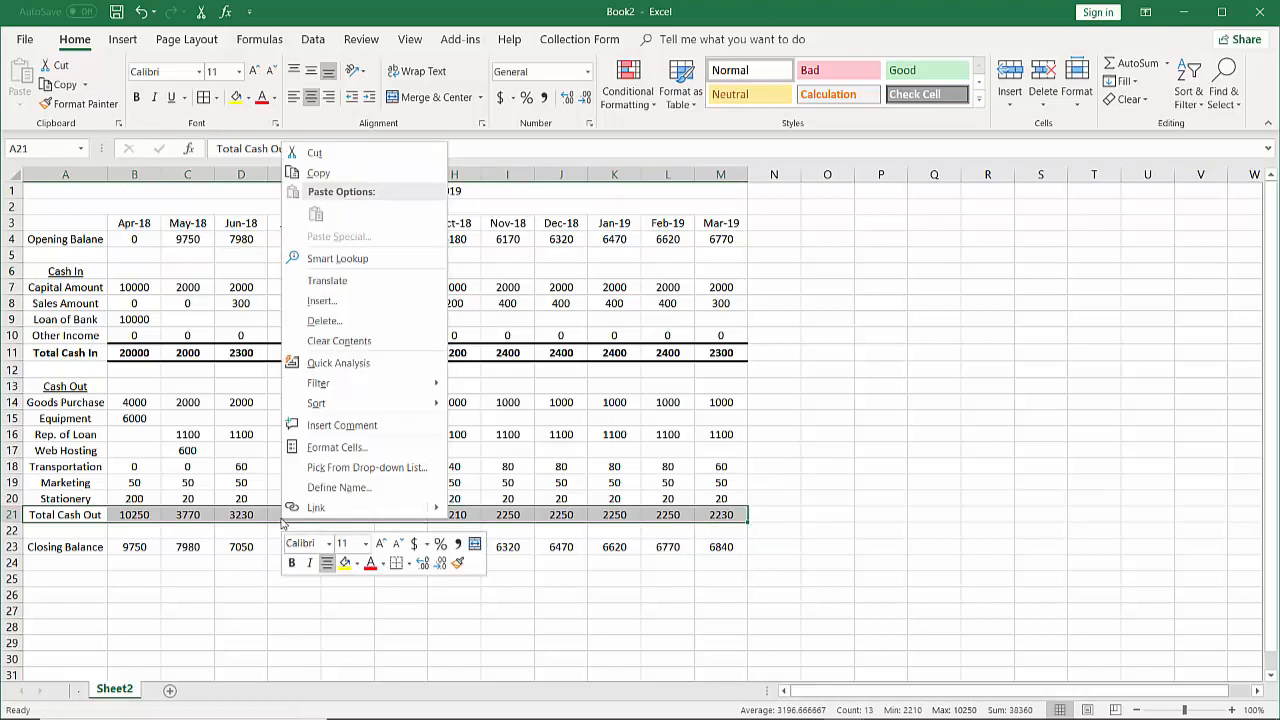
click(333, 452)
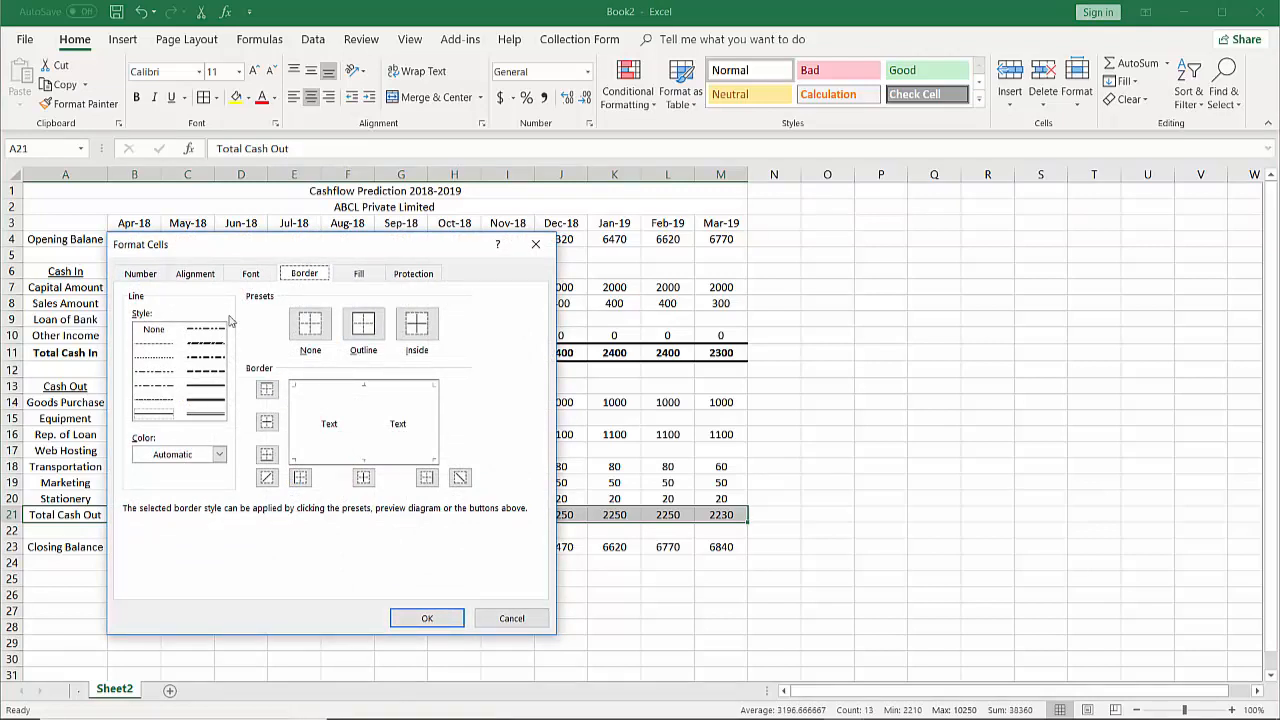
click(249, 277)
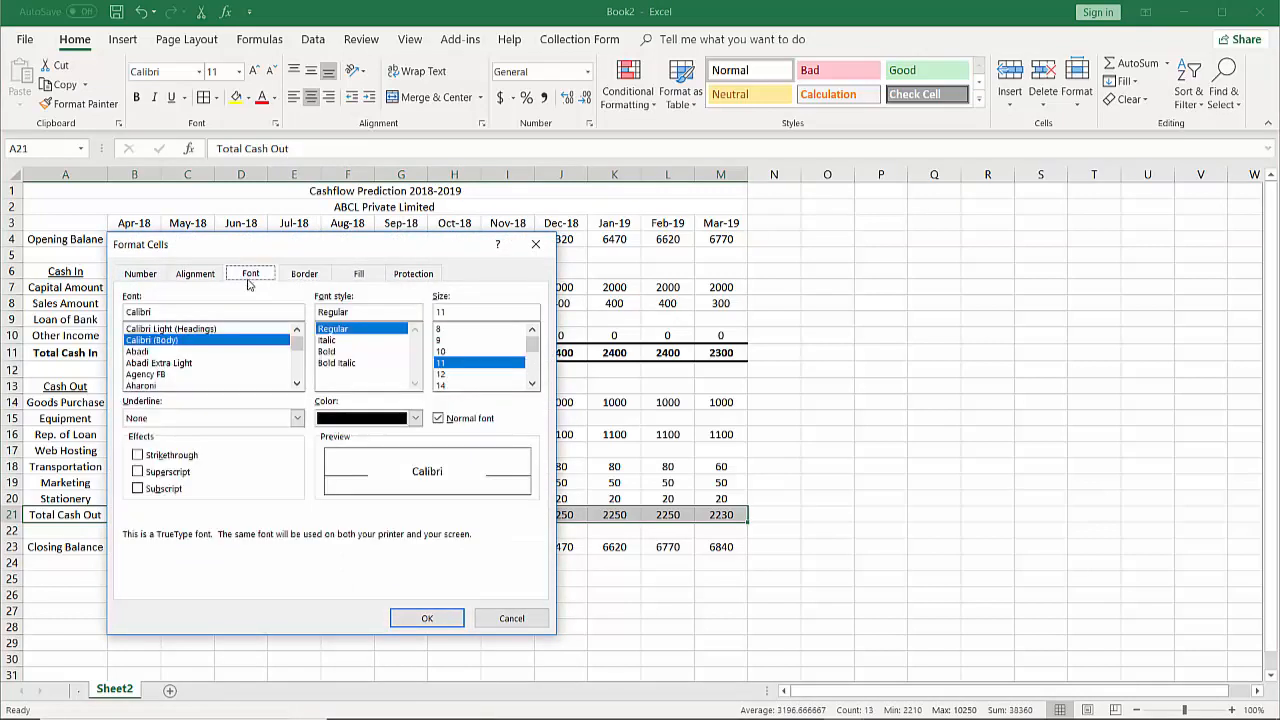
click(327, 351)
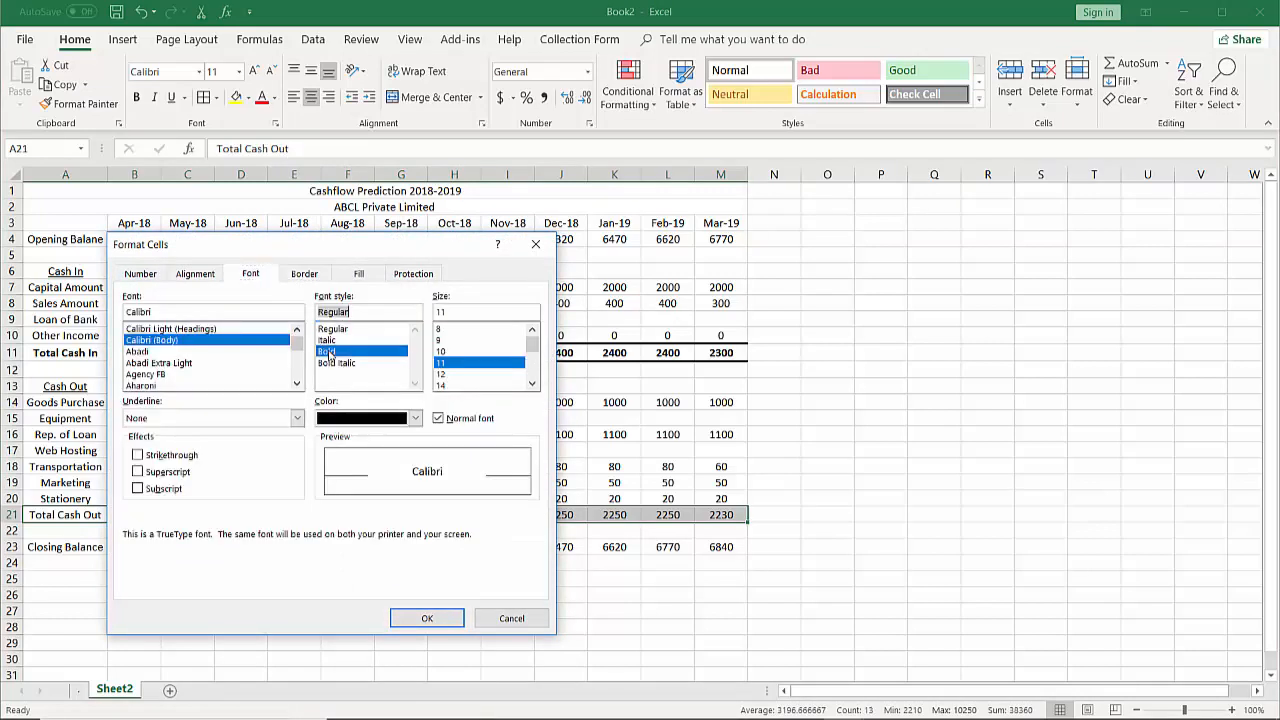
click(426, 619)
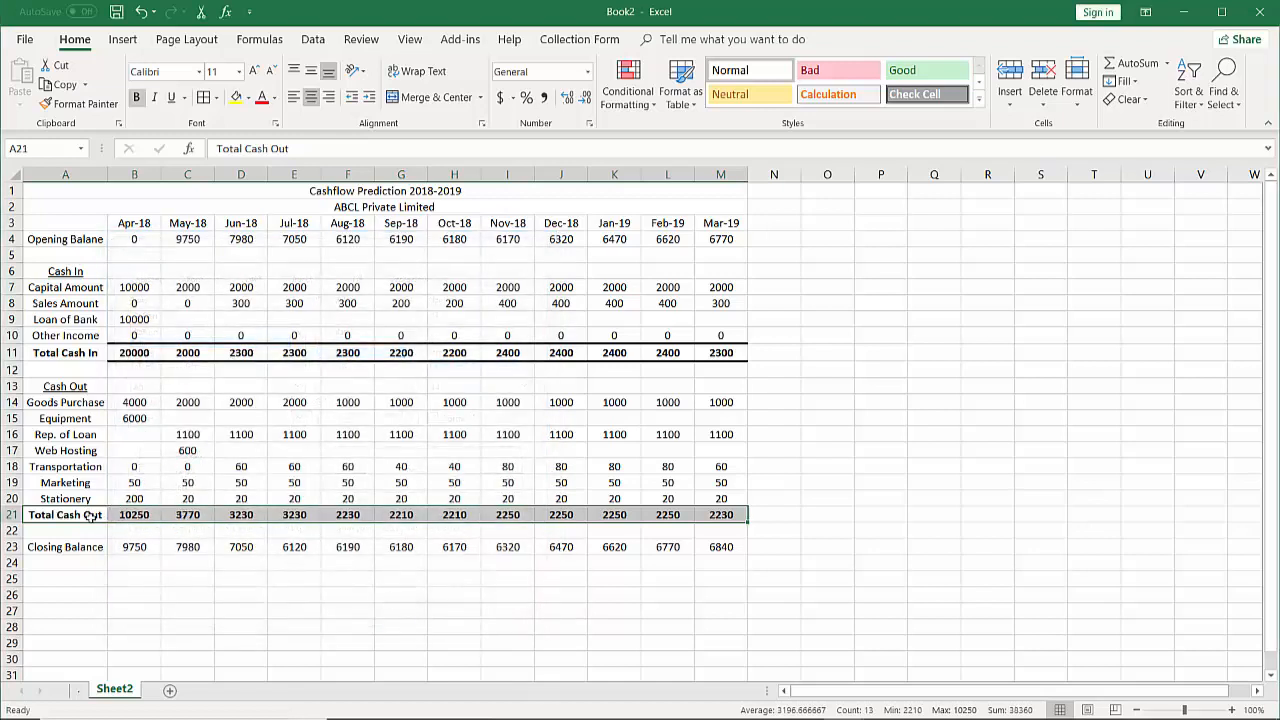
click(299, 545)
- Apply thick top and bottom borders to the monthly Total Cash Out values in B21:M21
drag(122, 515, 710, 516)
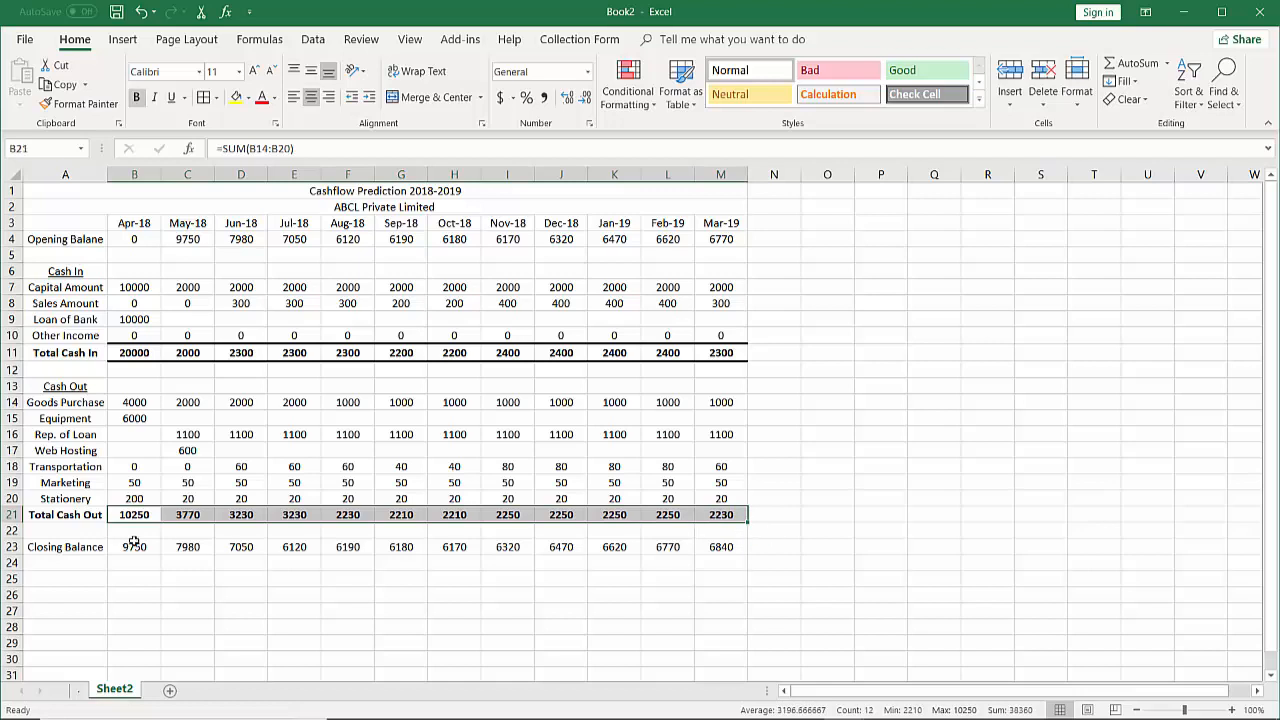
right_click(197, 517)
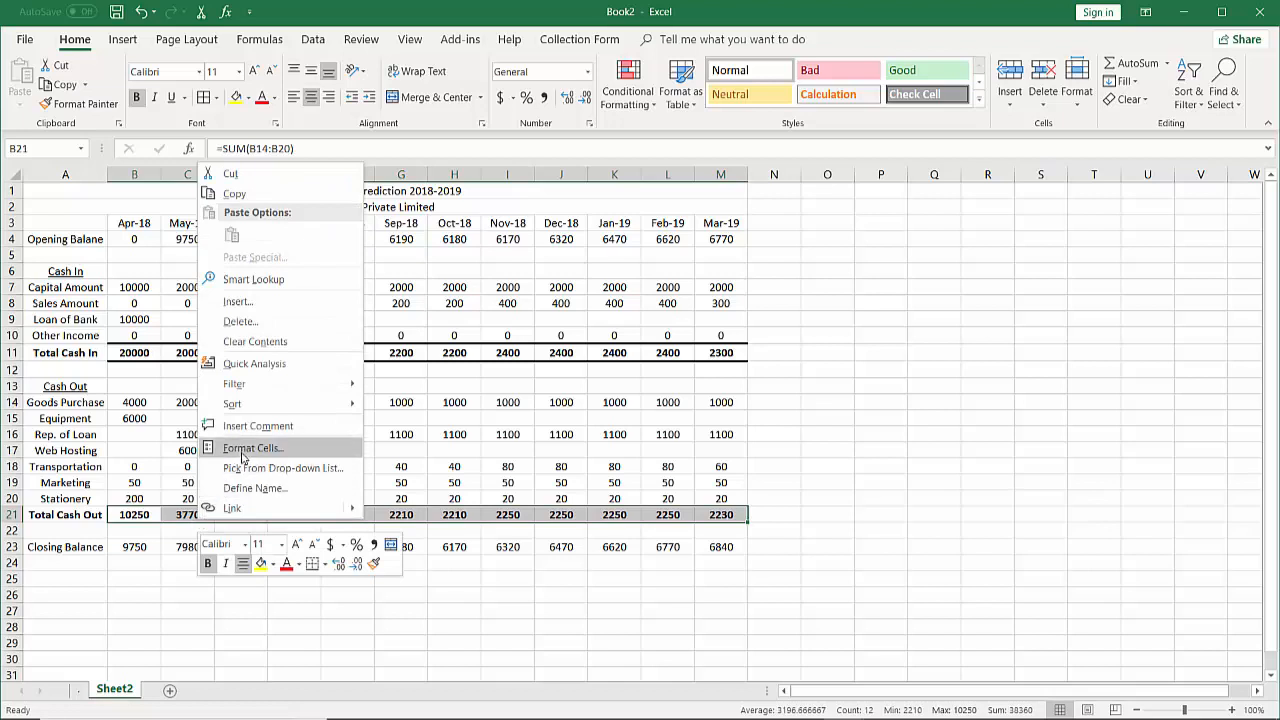
click(244, 448)
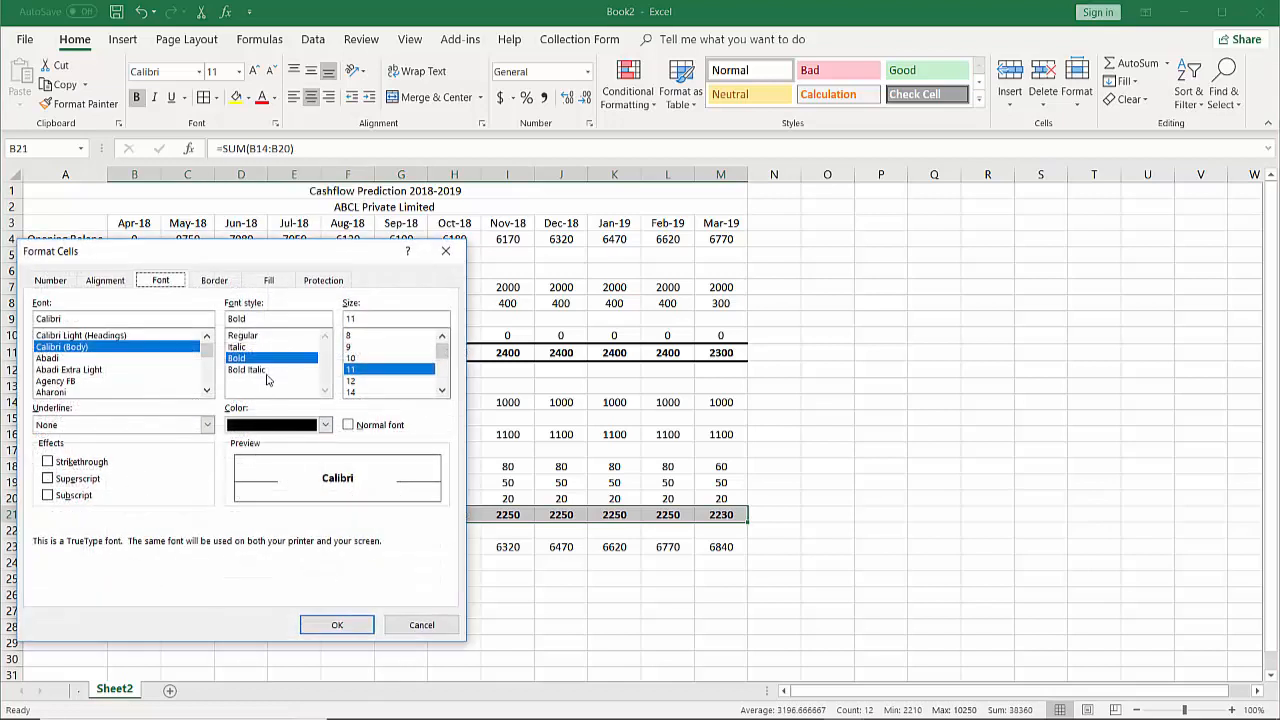
click(213, 282)
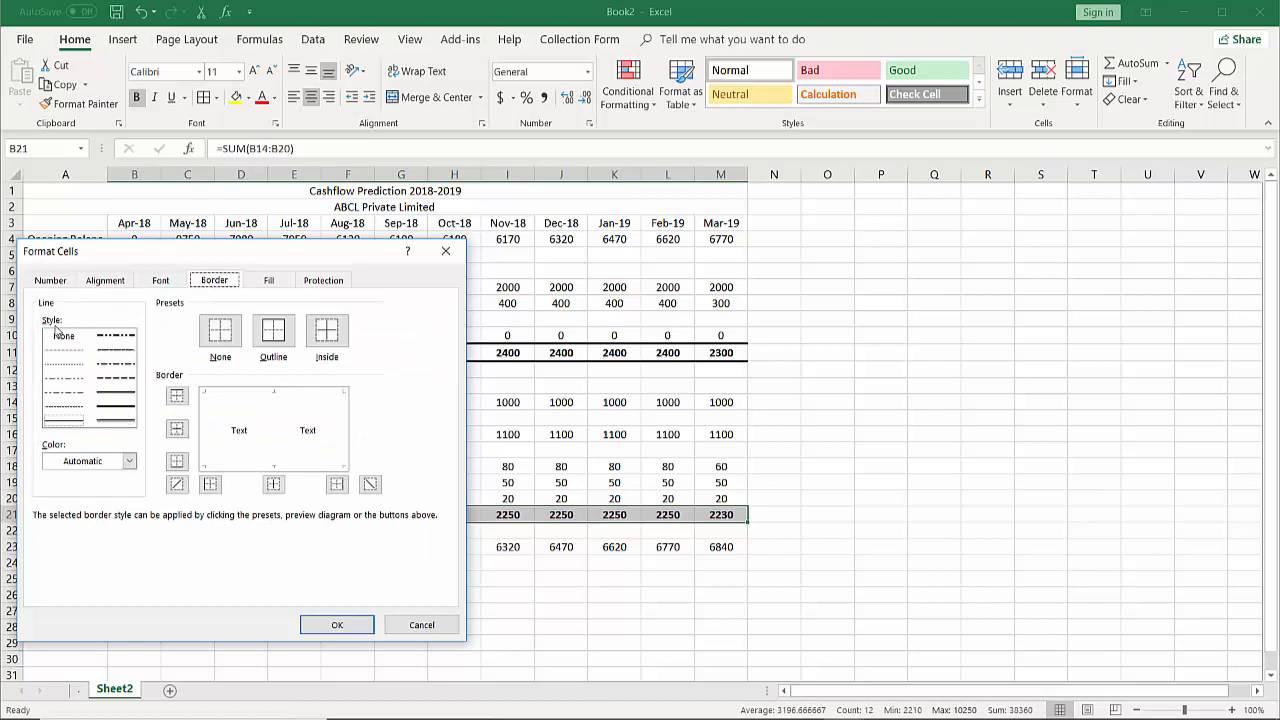
click(113, 409)
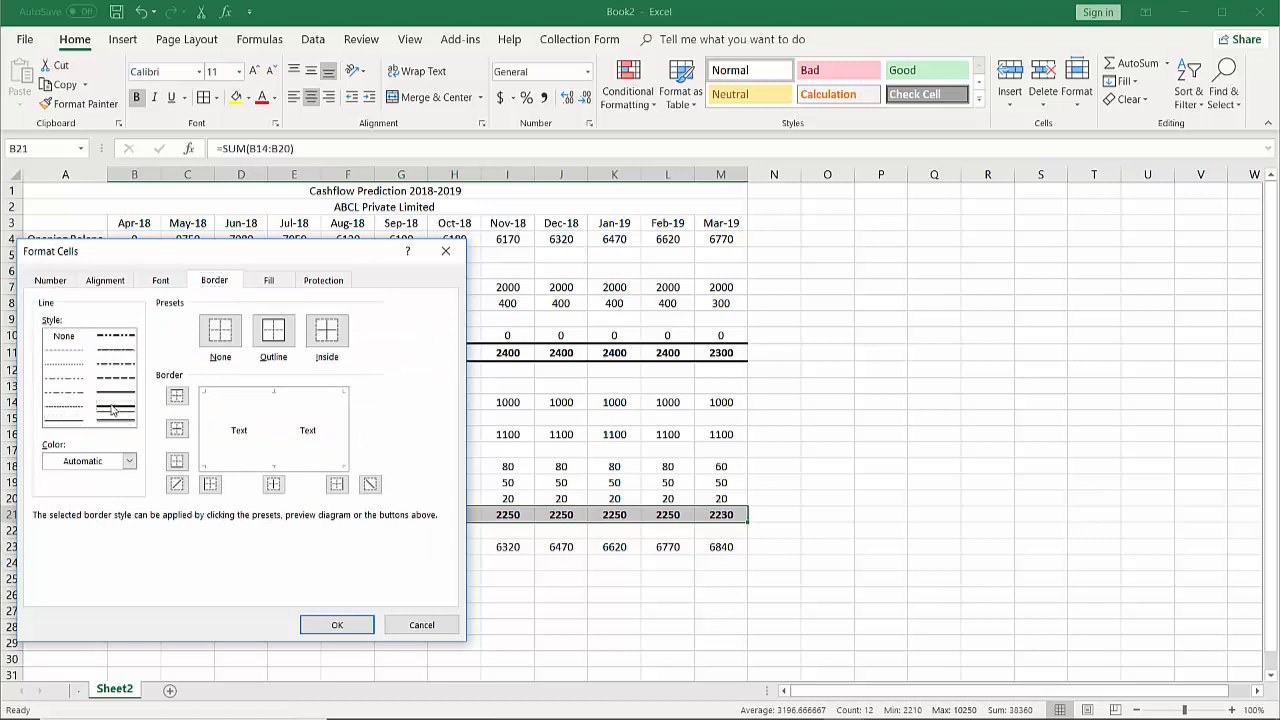
click(275, 396)
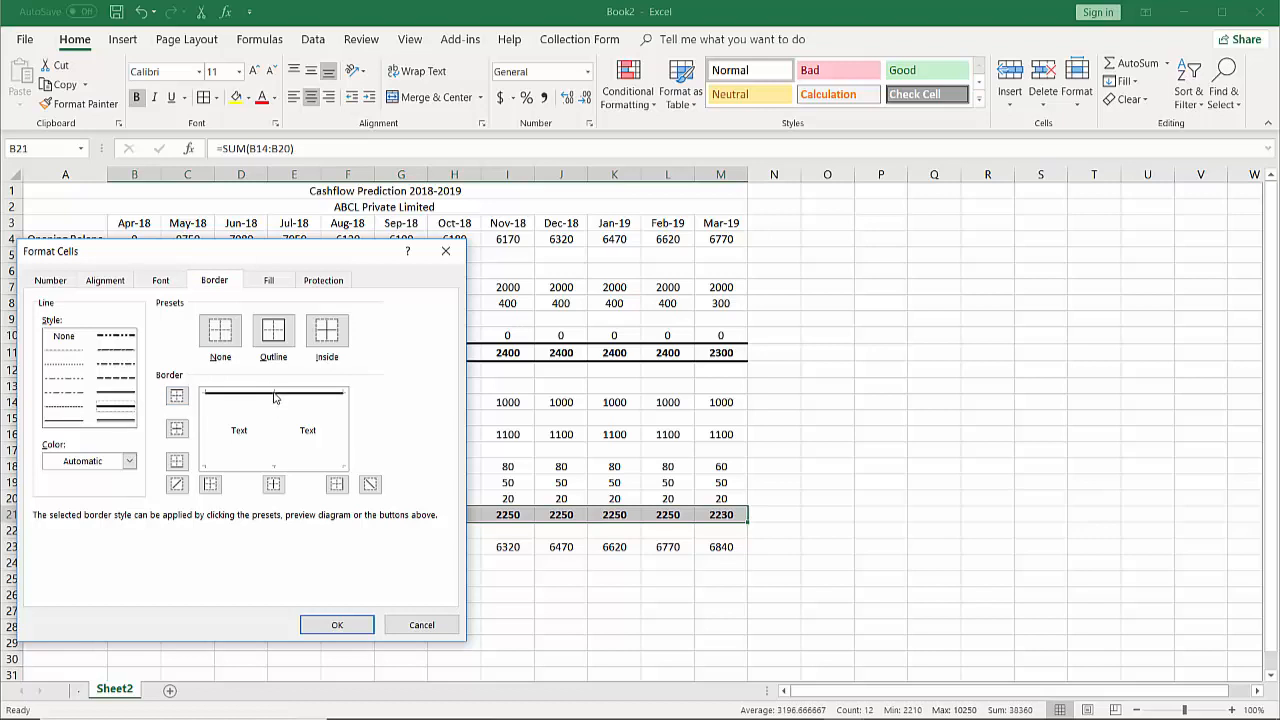
click(273, 467)
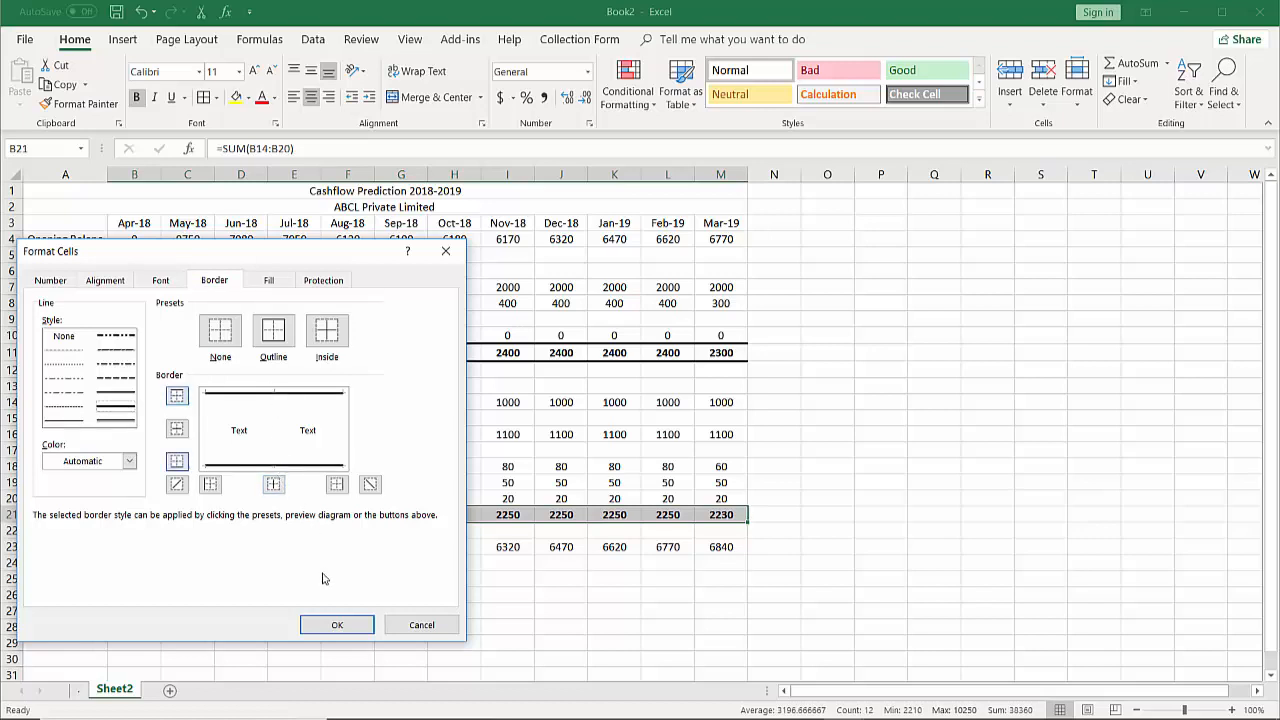
click(339, 624)
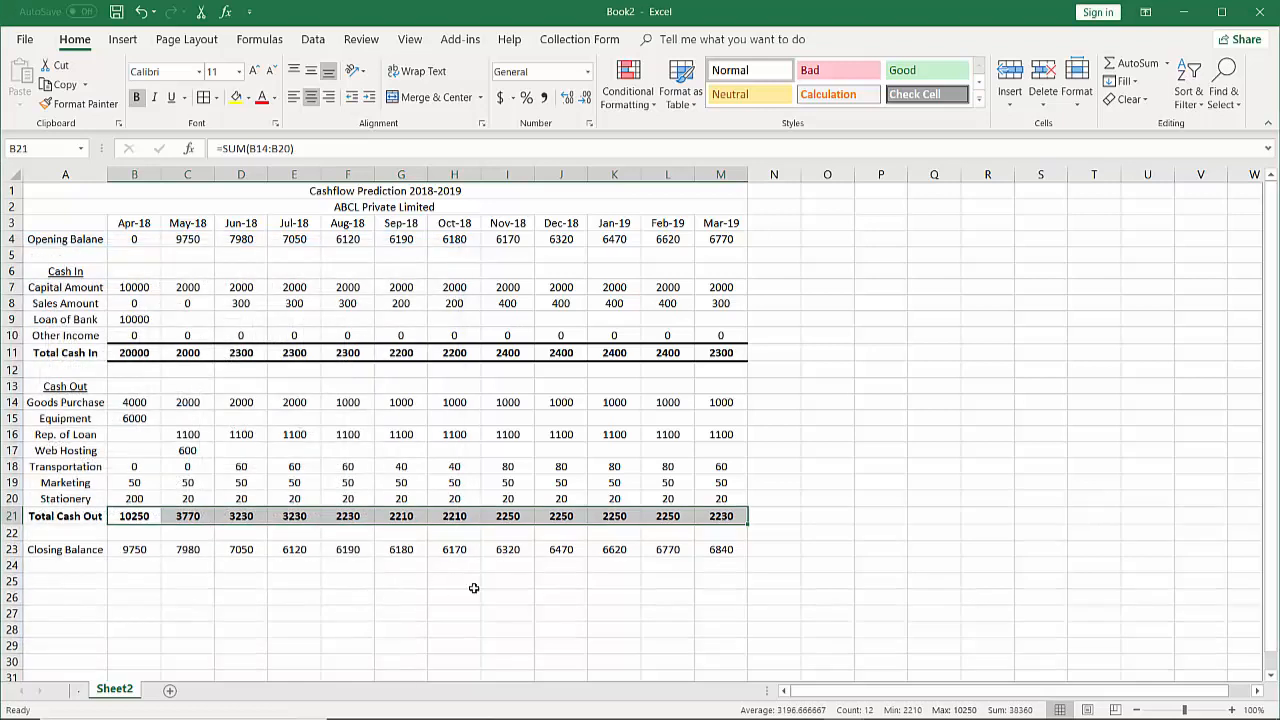
click(562, 600)
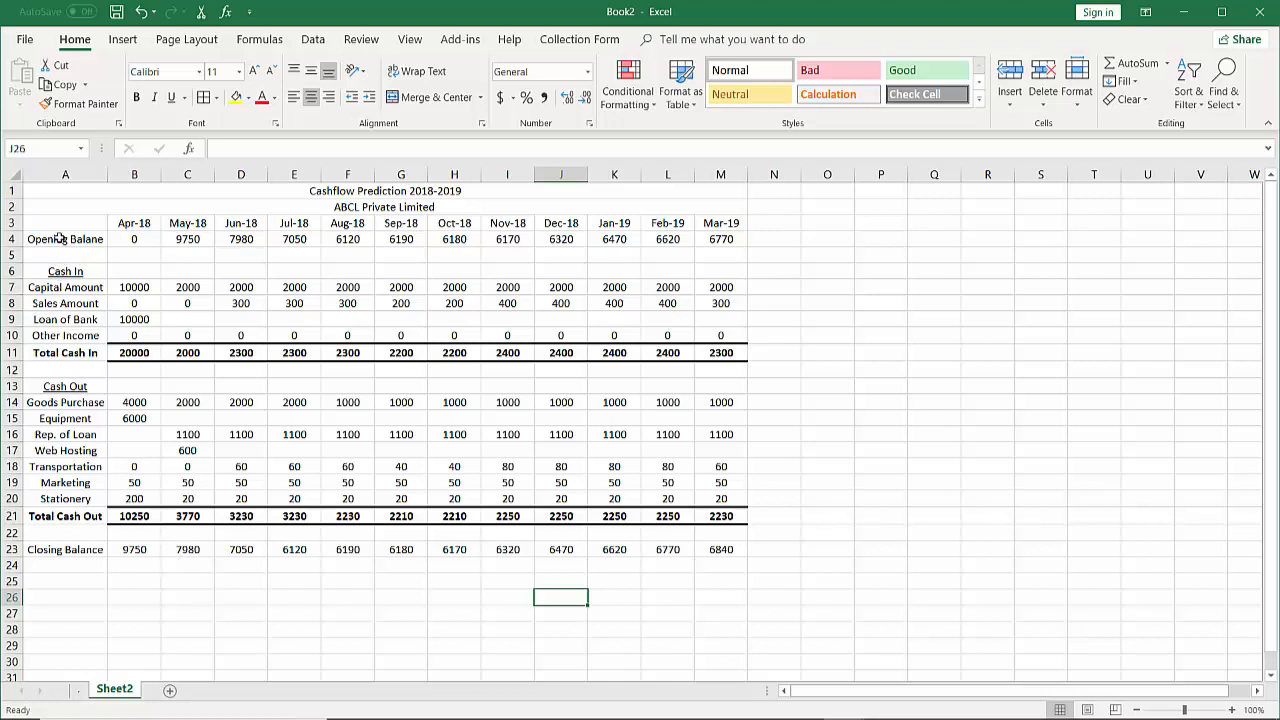
- Make the opening balance row A4:M4 bold
drag(60, 239, 718, 238)
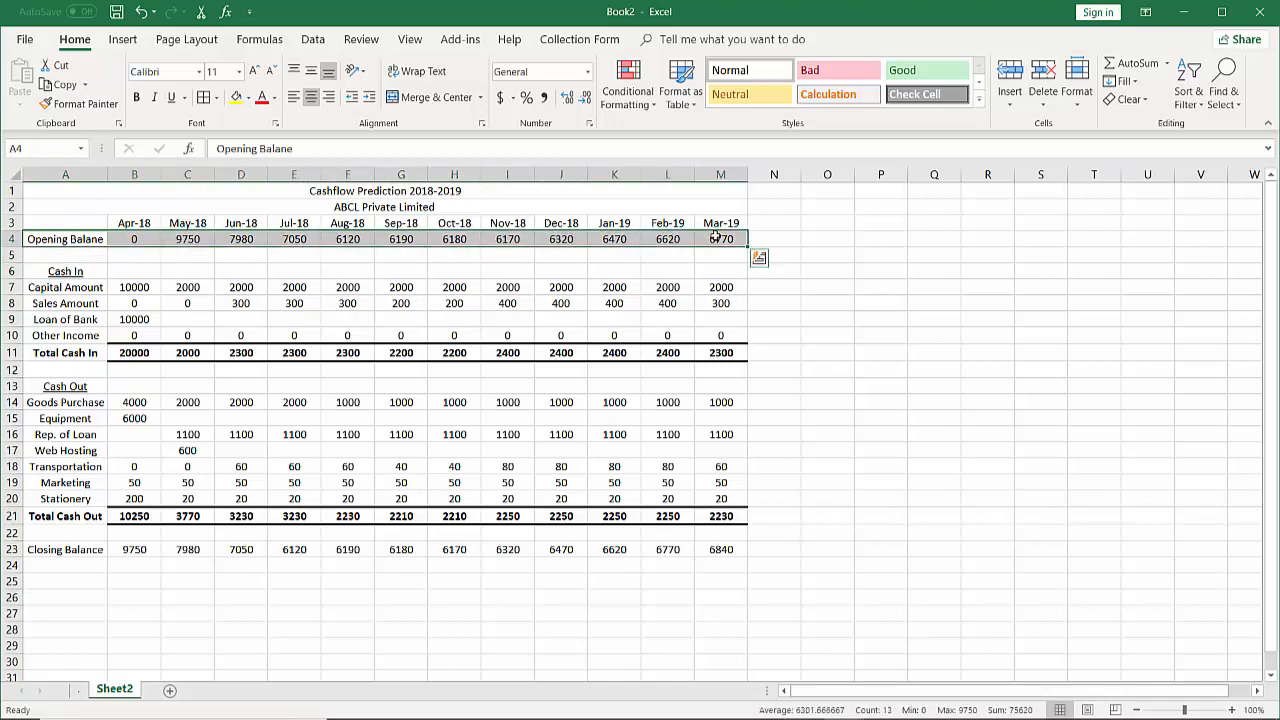
right_click(664, 243)
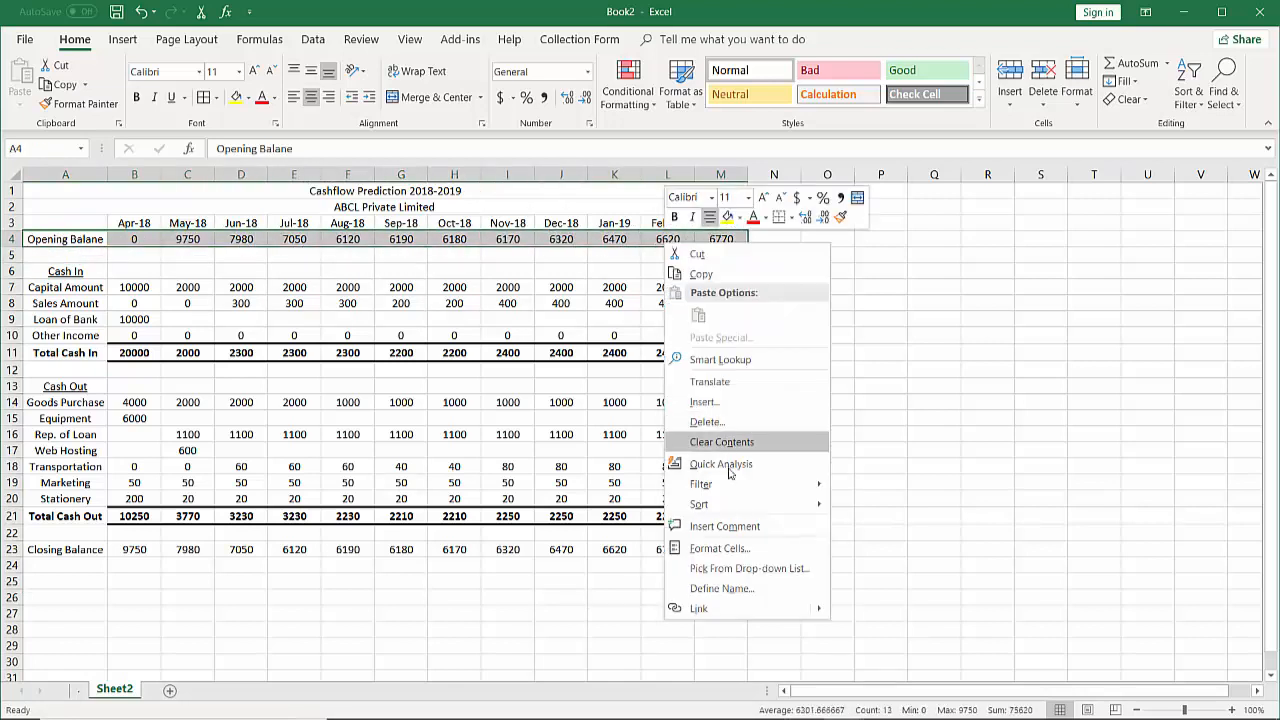
key(Escape)
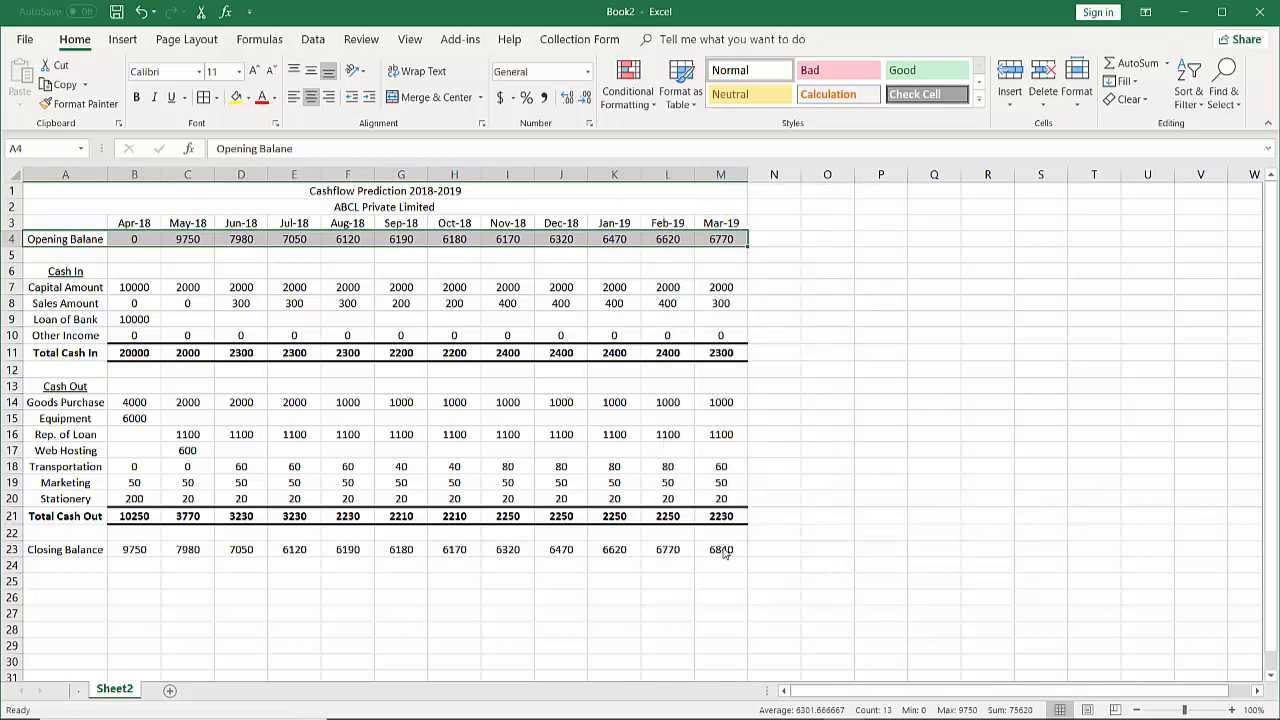
drag(637, 322, 638, 139)
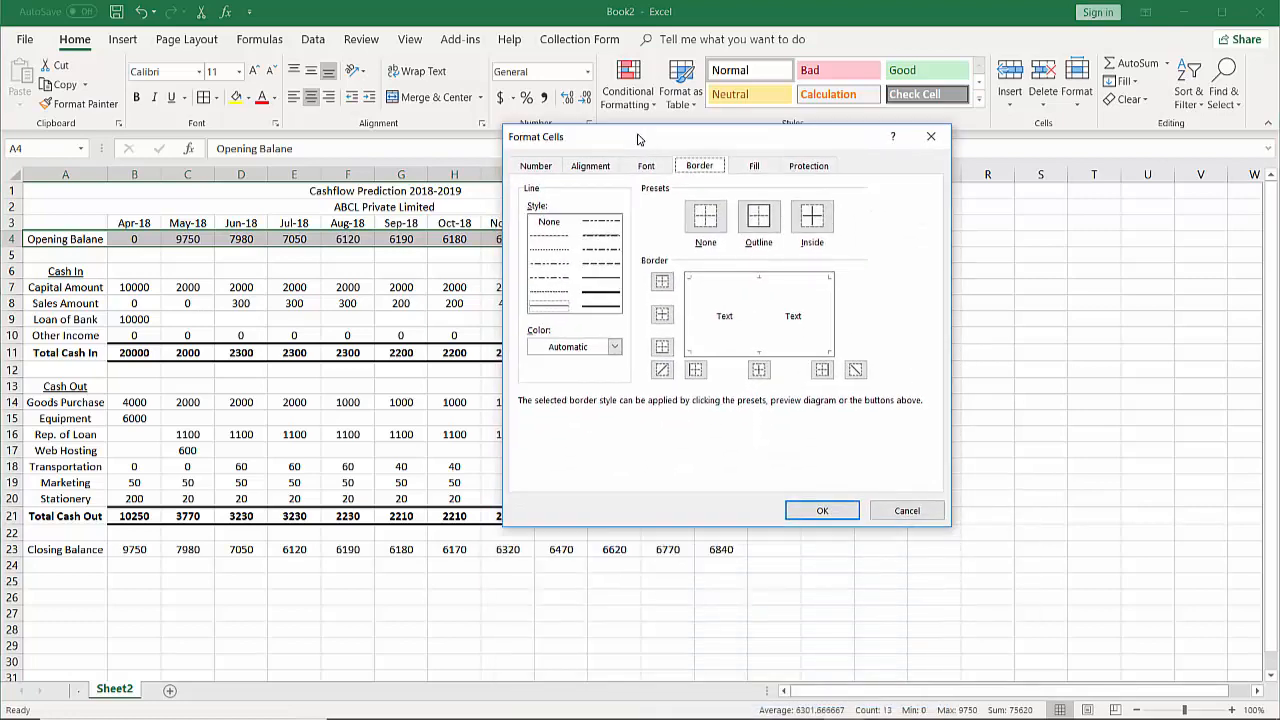
click(646, 166)
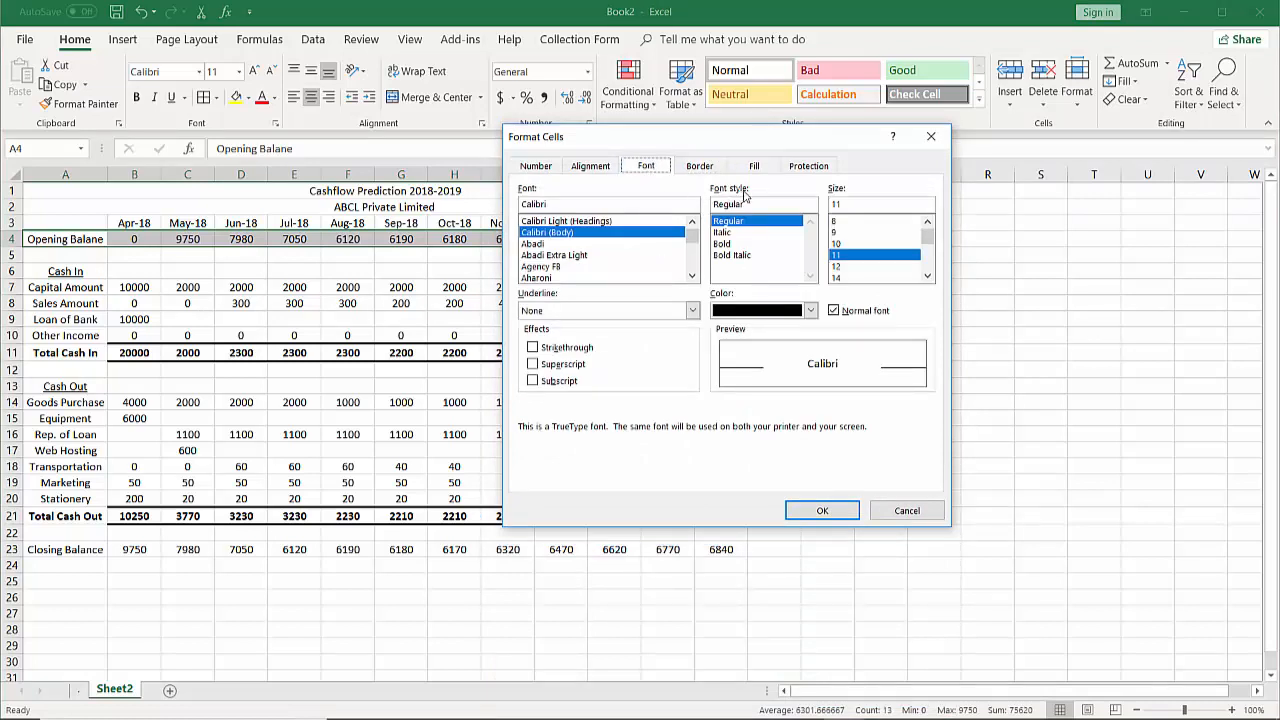
click(728, 245)
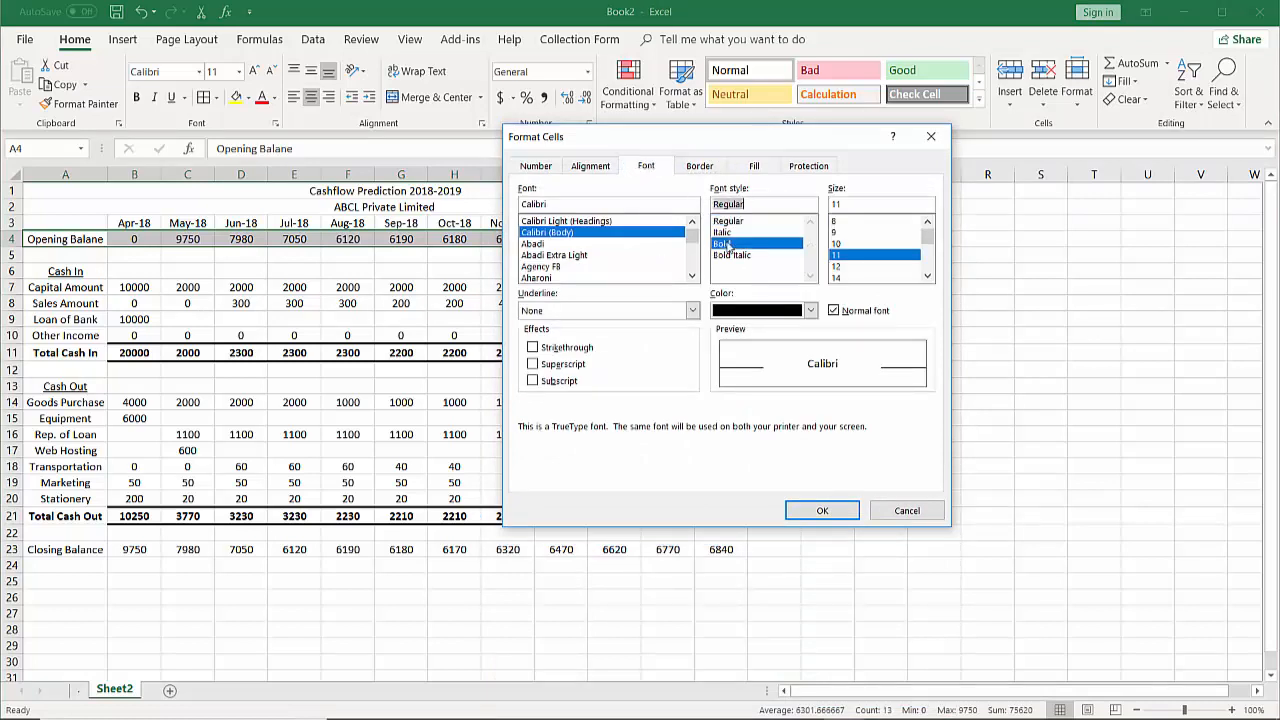
click(822, 511)
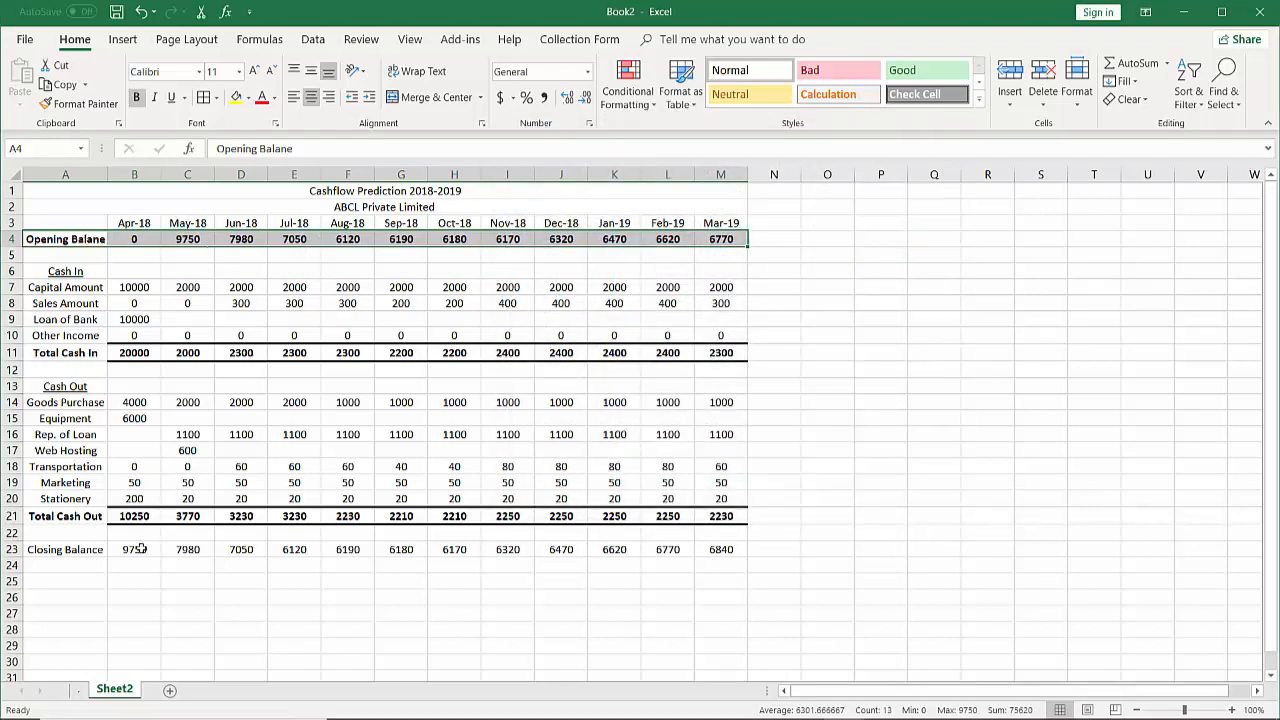
- Make the Closing Balance row A23:M23 bold
drag(66, 549, 720, 549)
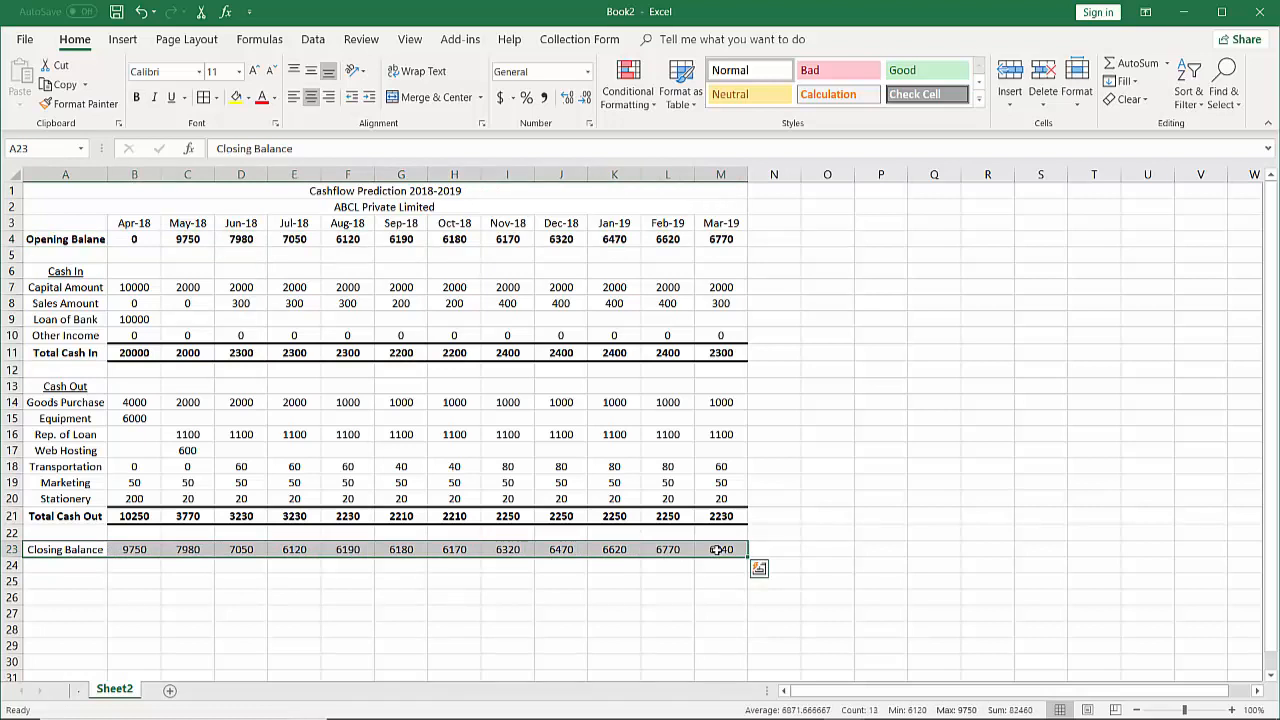
right_click(718, 550)
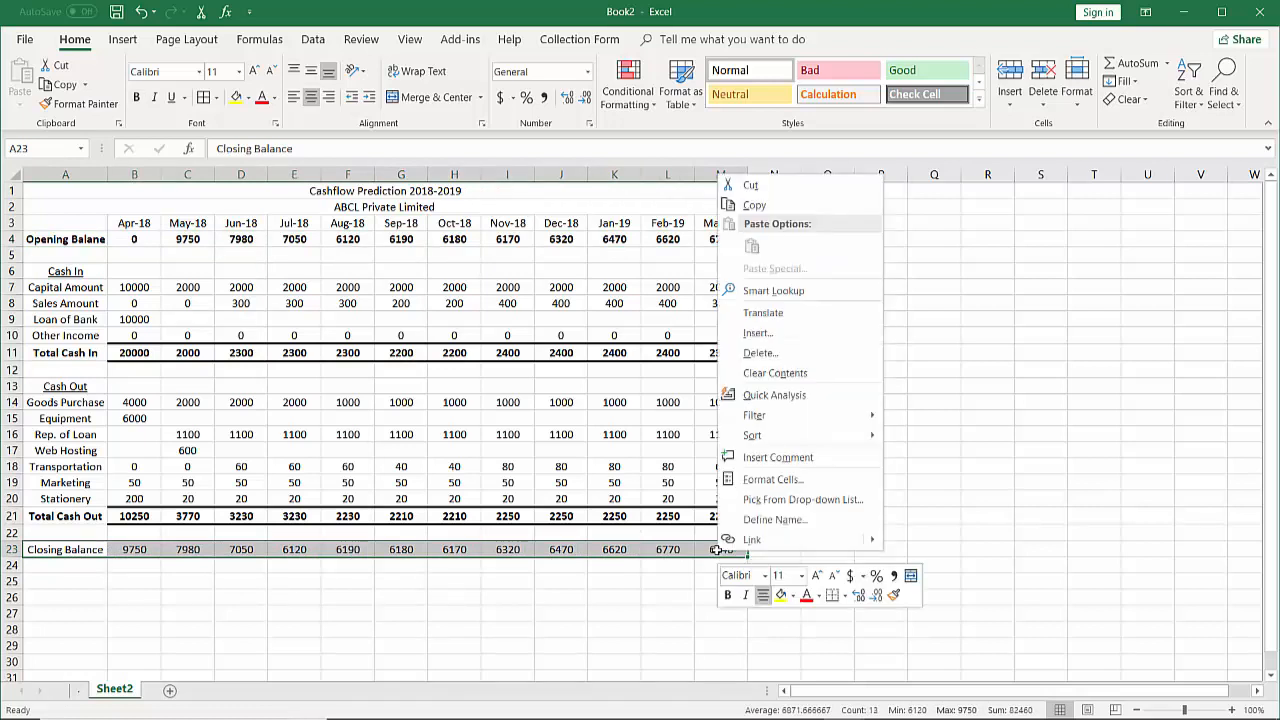
click(770, 479)
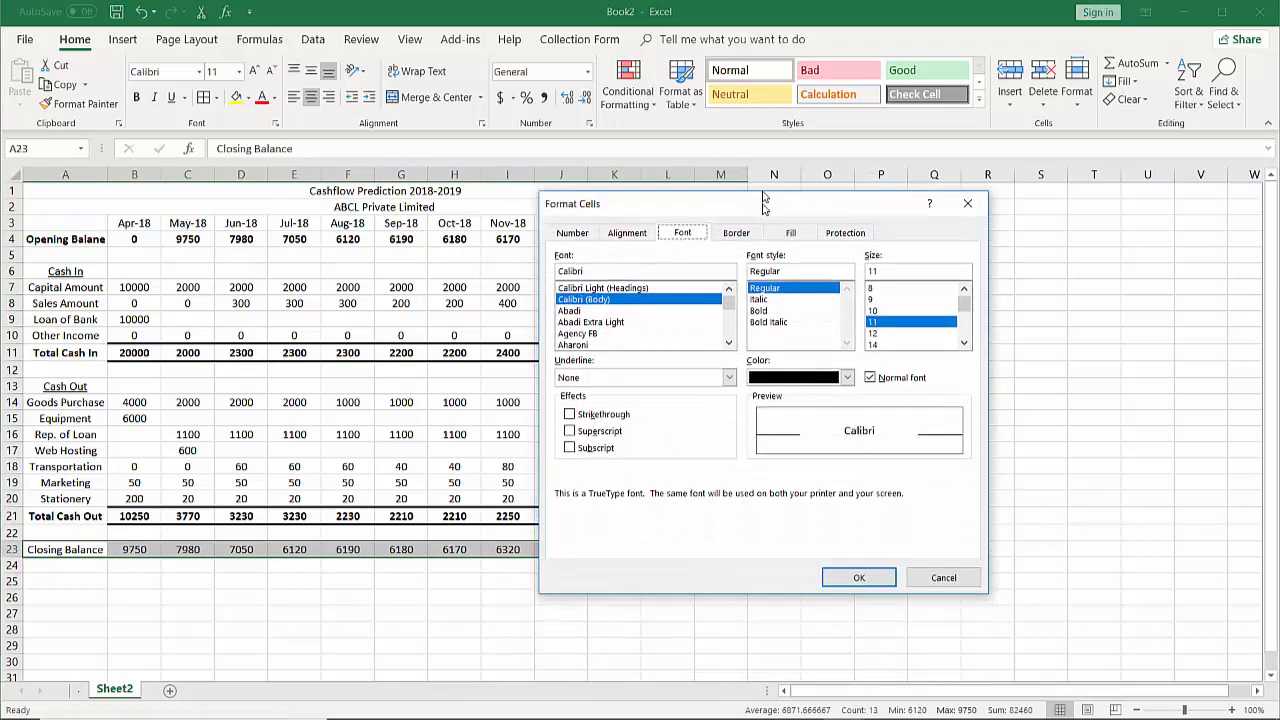
drag(765, 281, 768, 155)
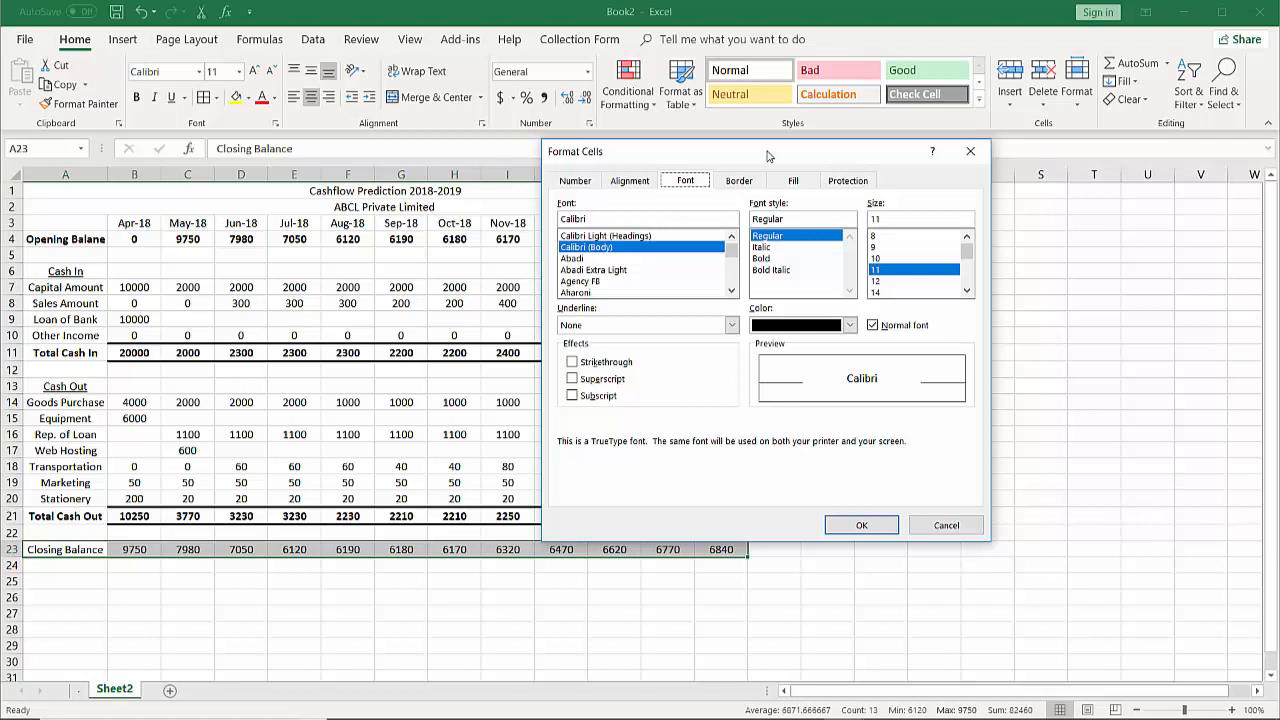
click(770, 260)
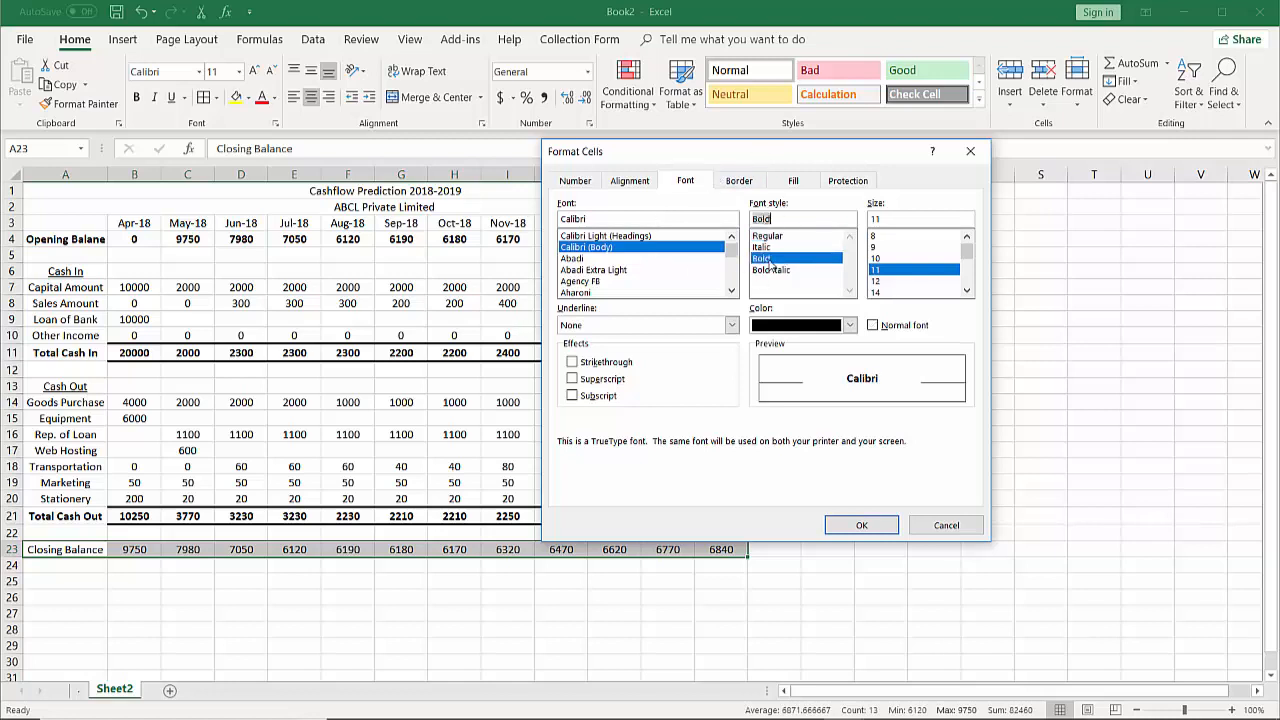
click(860, 527)
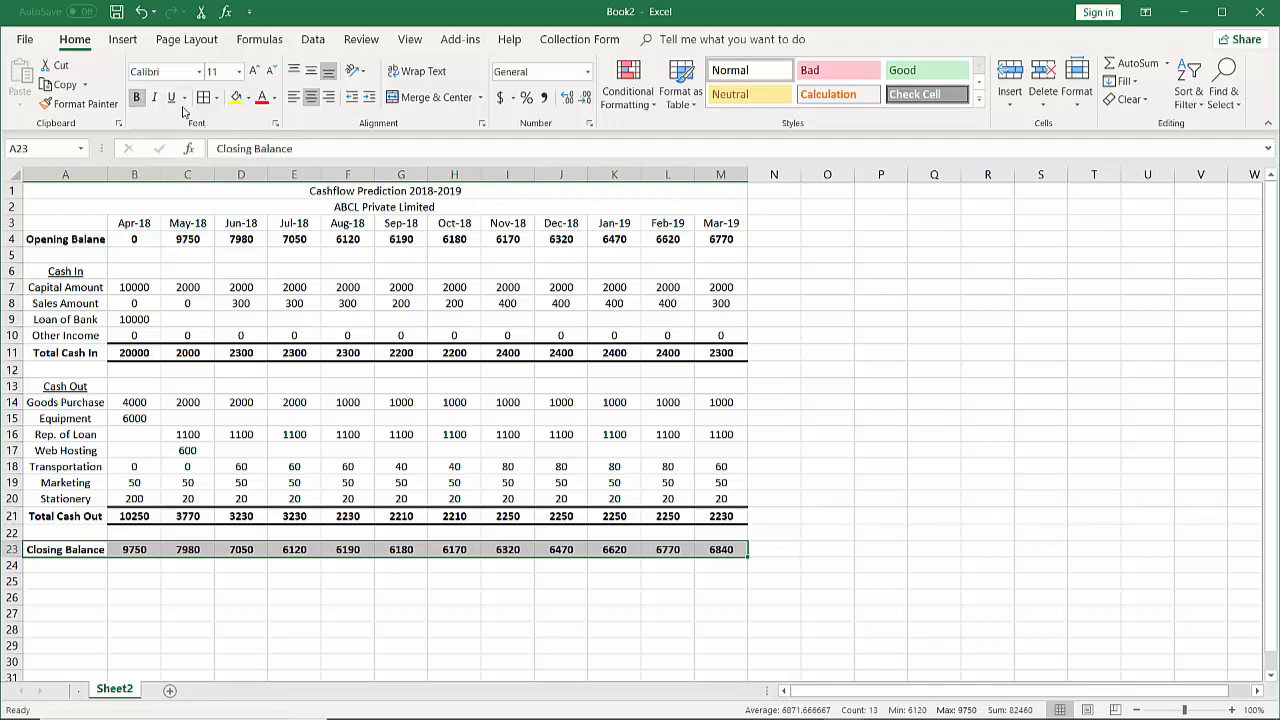
click(934, 482)
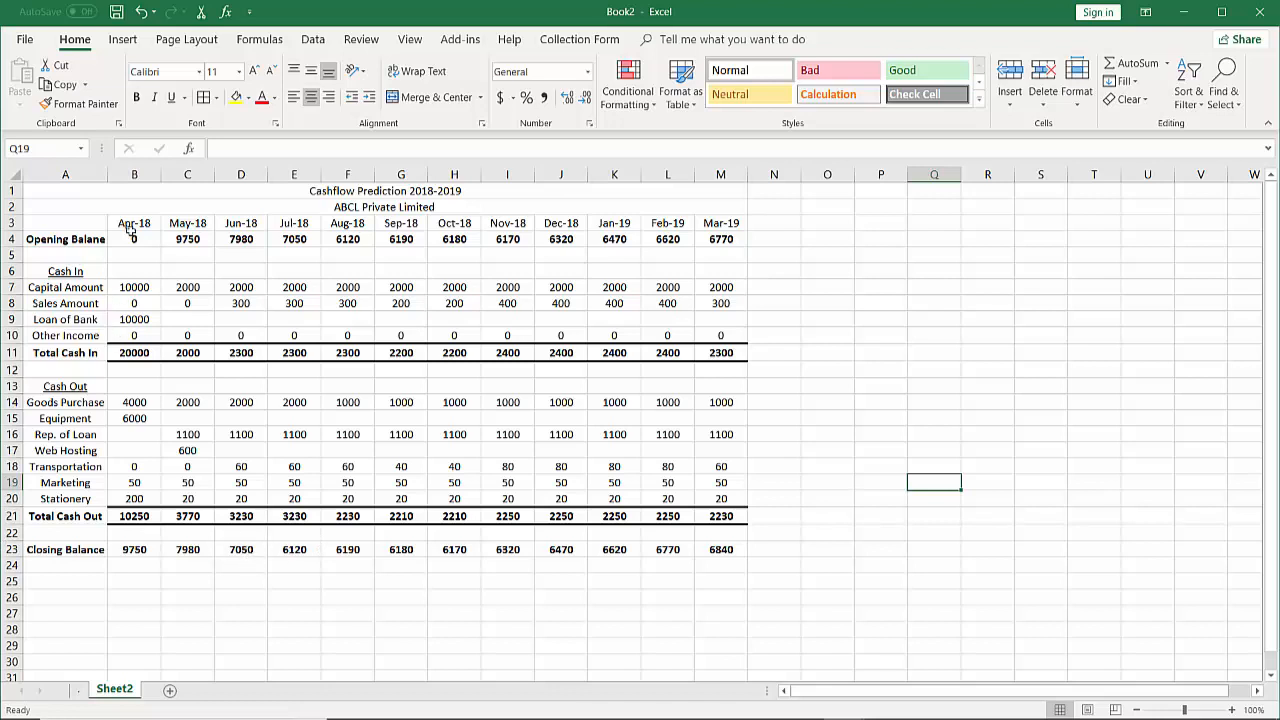
- Make the month headings Apr-18 to Mar-19 in B3:M3 bold
drag(131, 224, 721, 217)
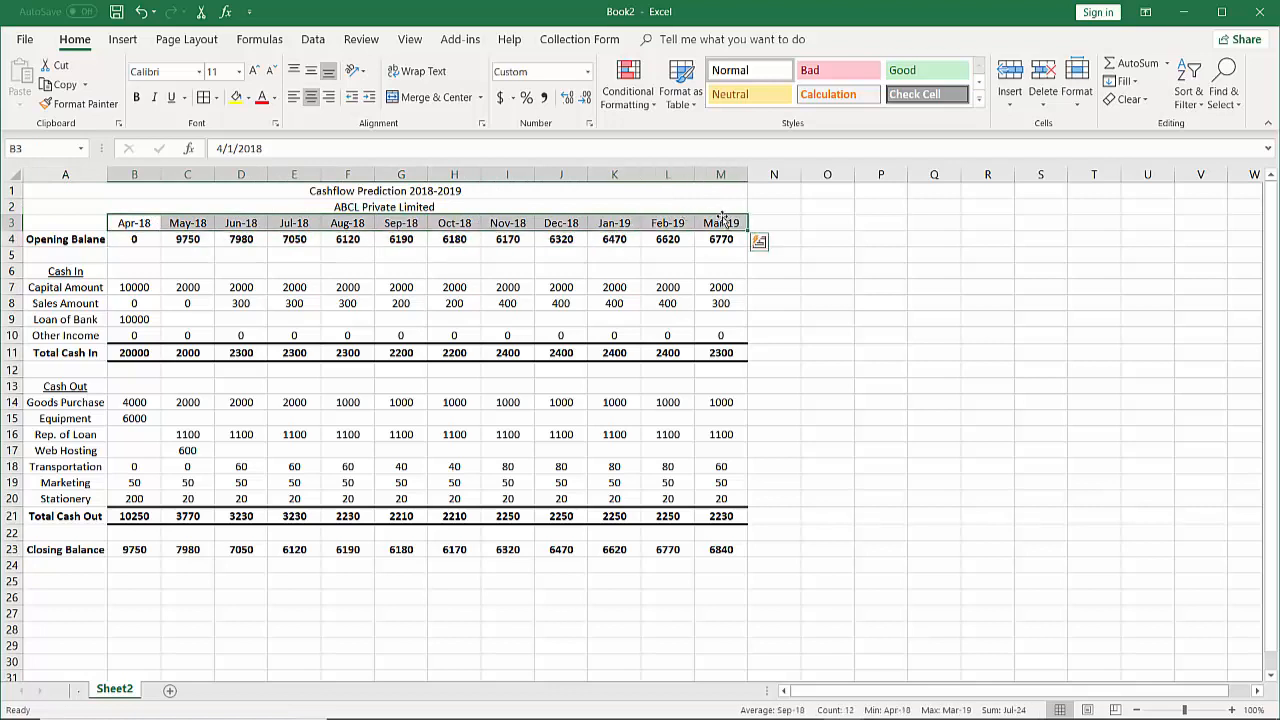
right_click(721, 223)
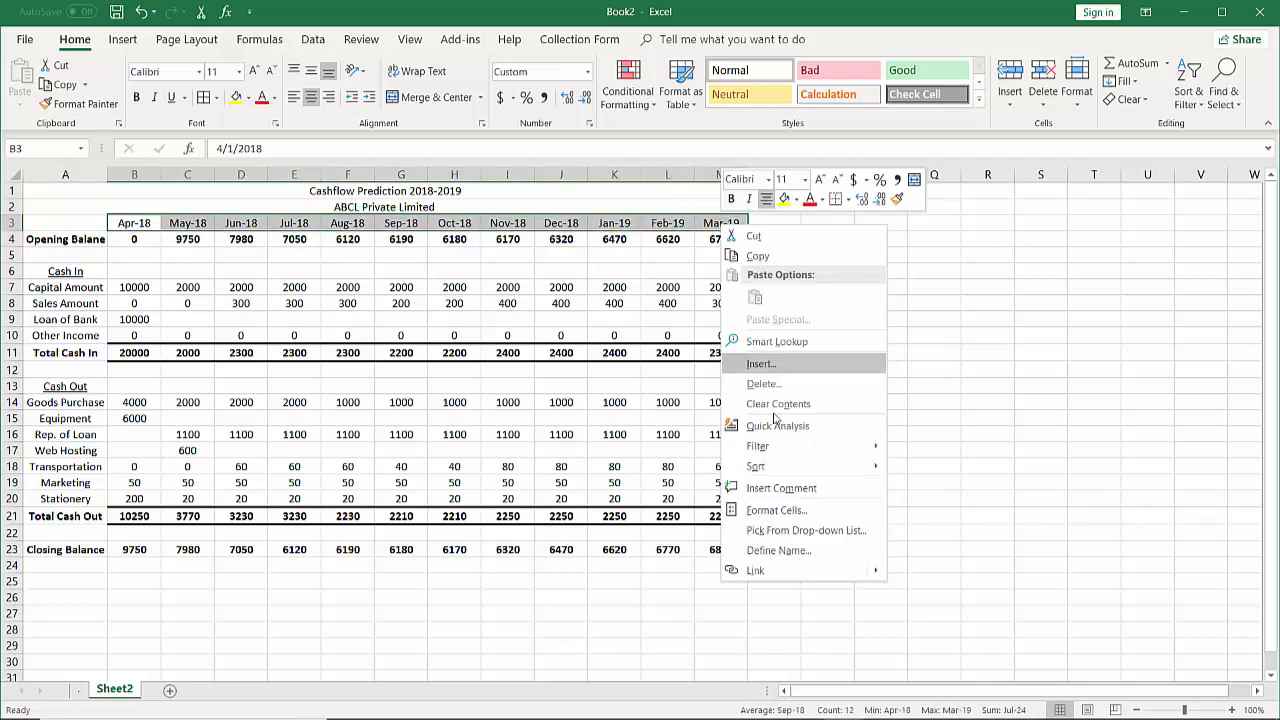
click(778, 517)
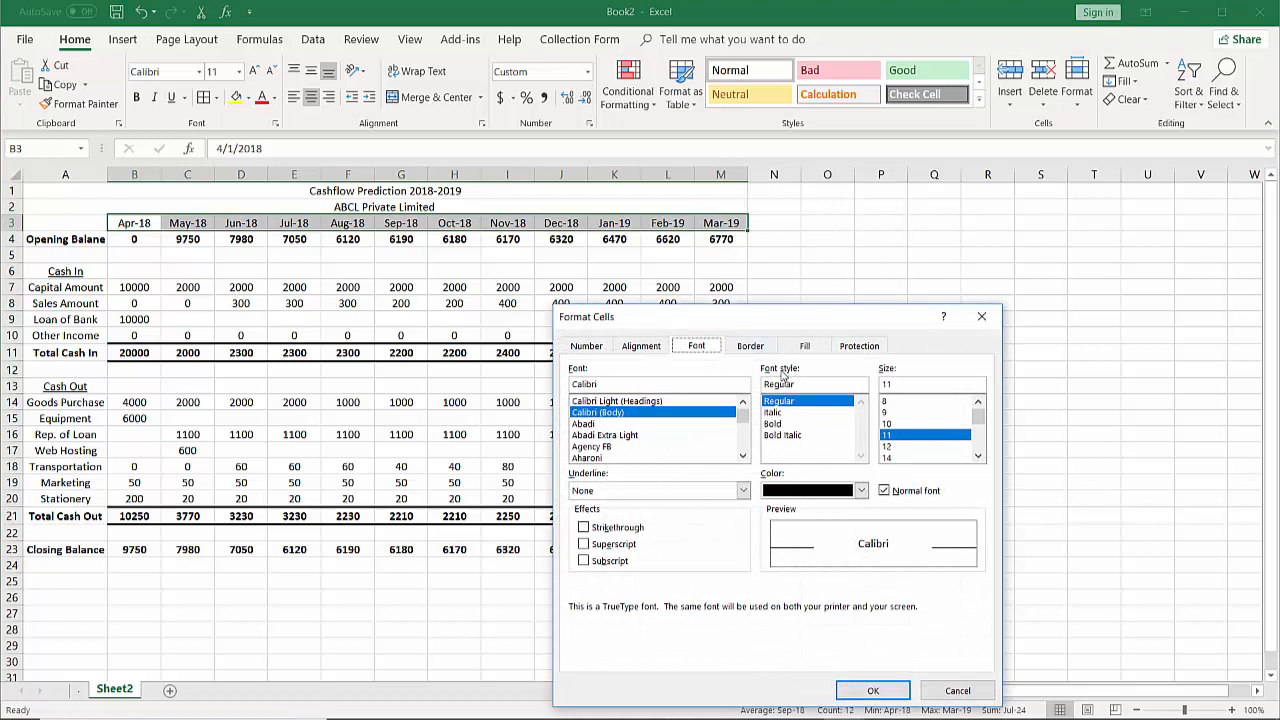
click(776, 424)
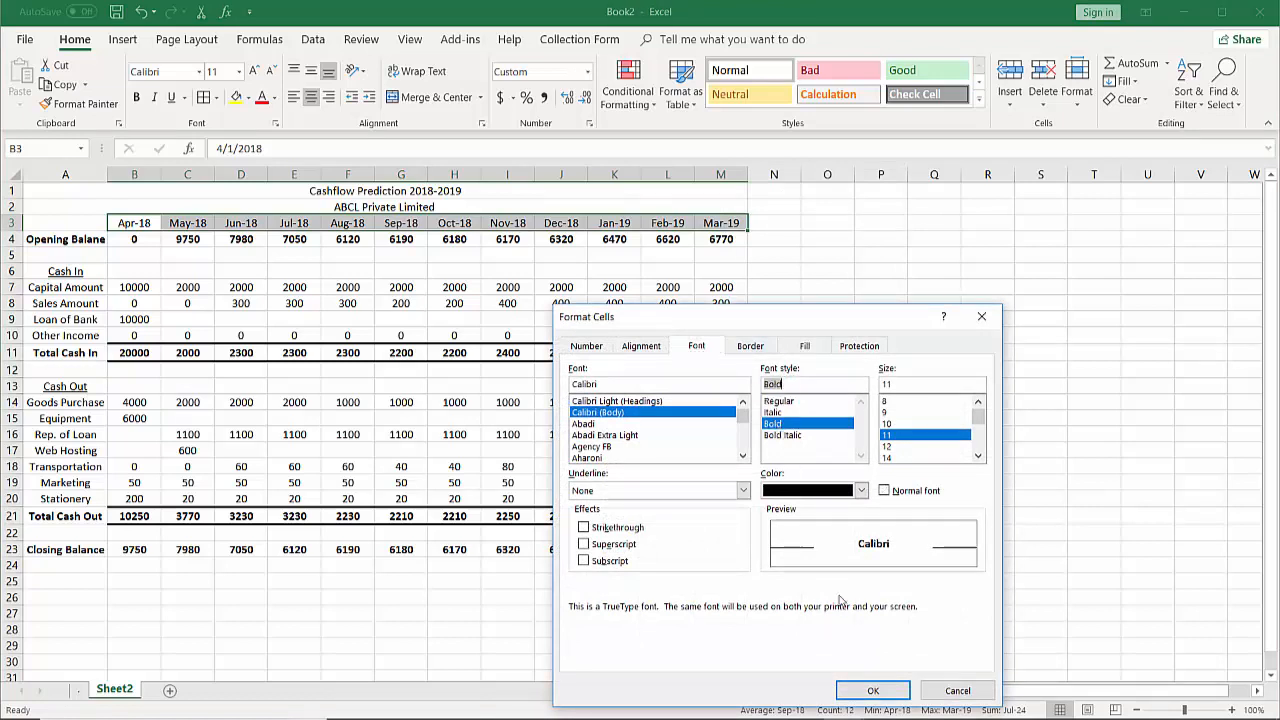
click(868, 690)
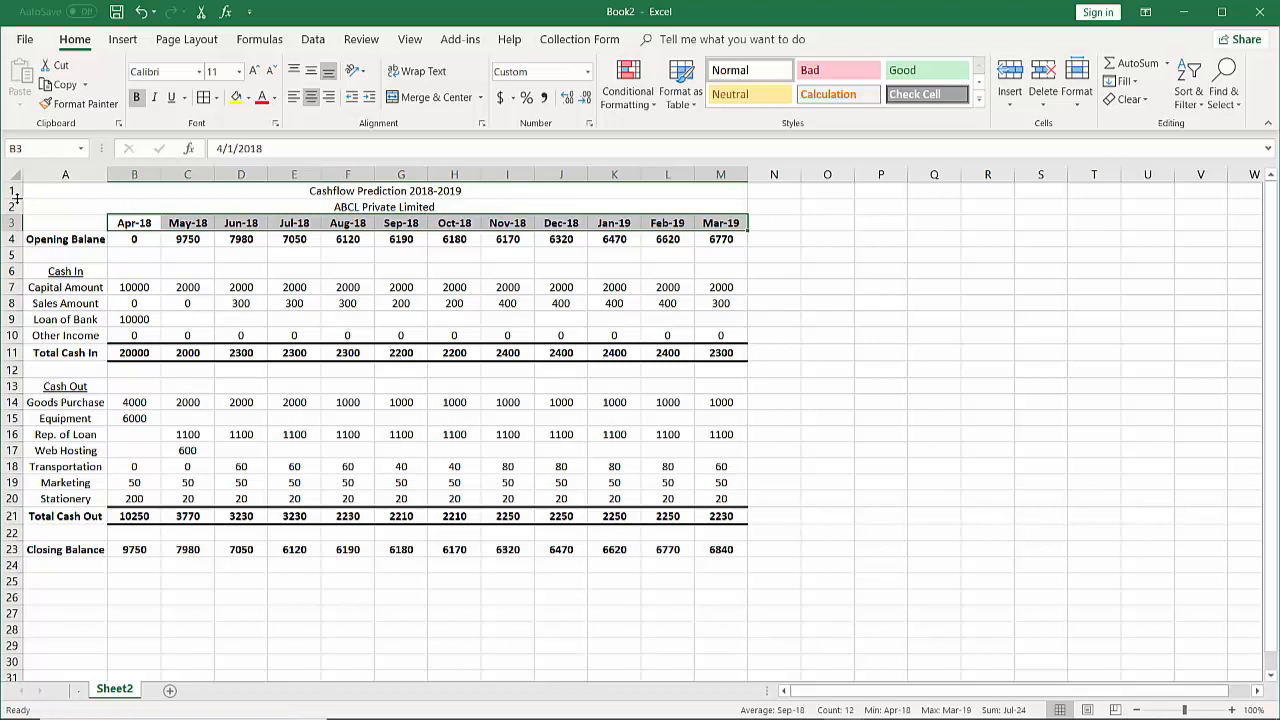
- Increase the height of rows 1 and 2 and vertically centre the sheet title and company name in them
drag(16, 198, 16, 207)
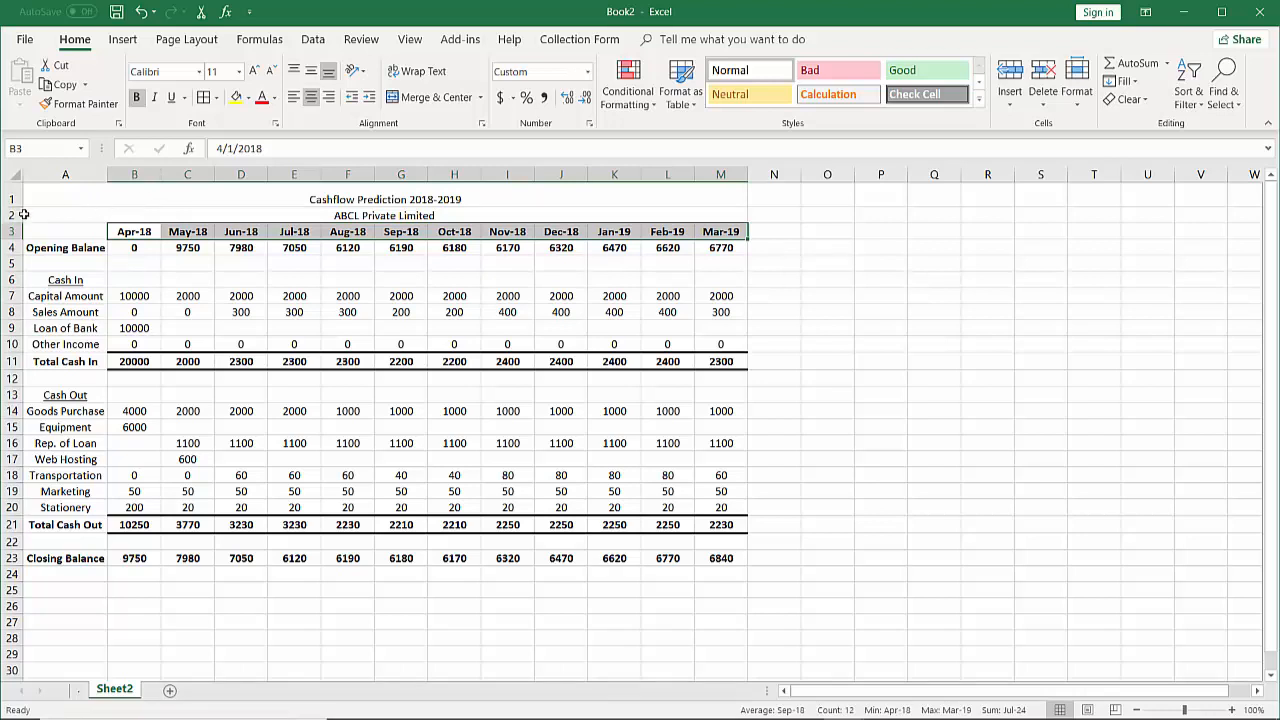
mouse_move(21, 224)
mouse_down()
mouse_move(22, 250)
mouse_move(38, 230)
mouse_up()
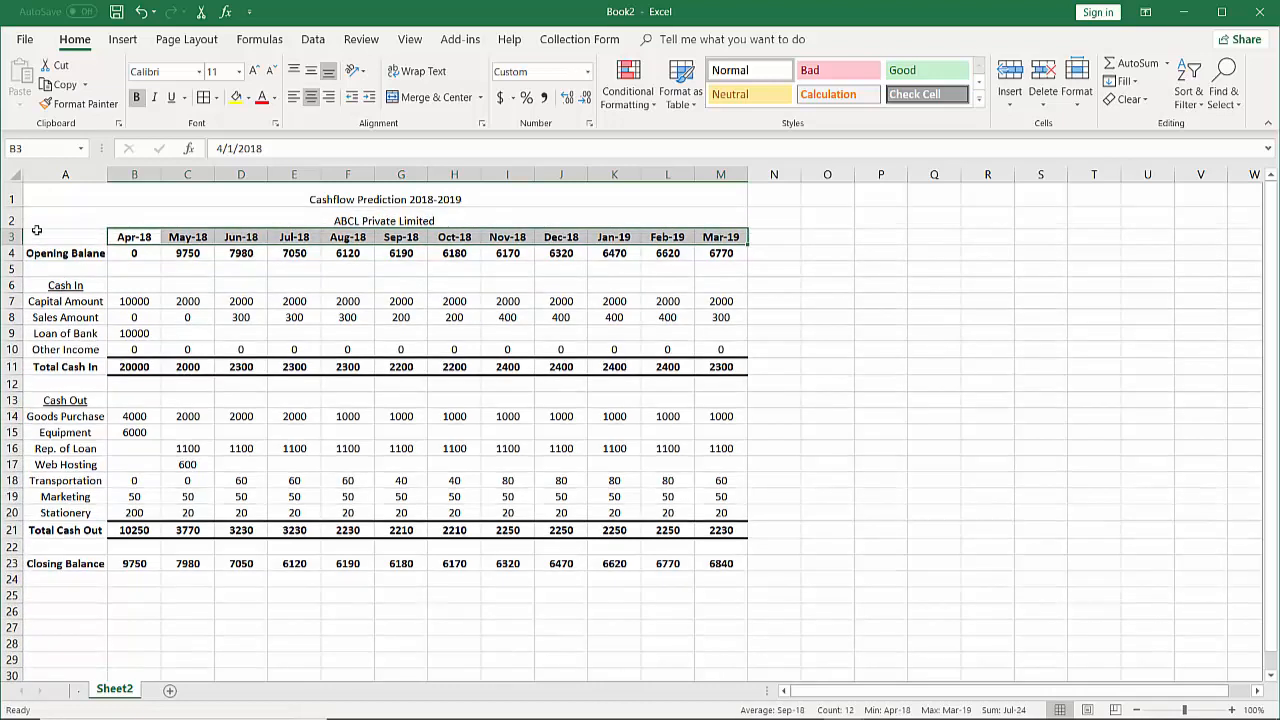
click(386, 200)
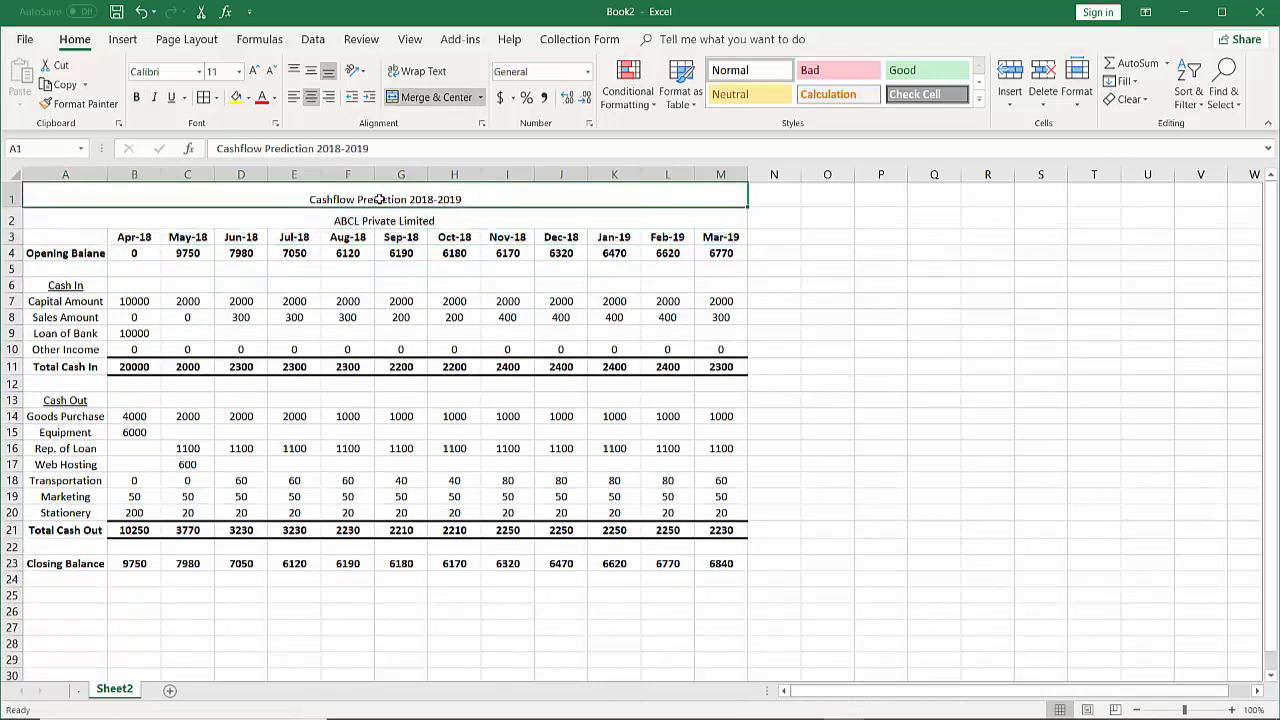
click(313, 72)
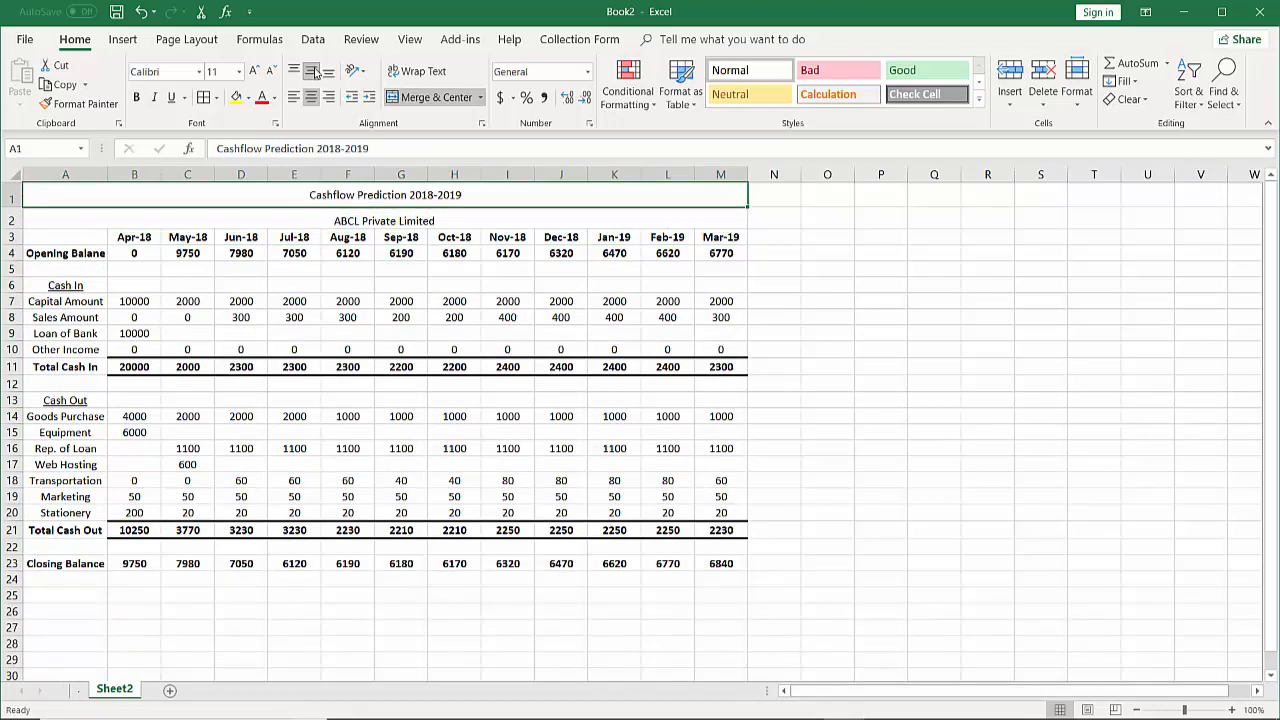
click(384, 215)
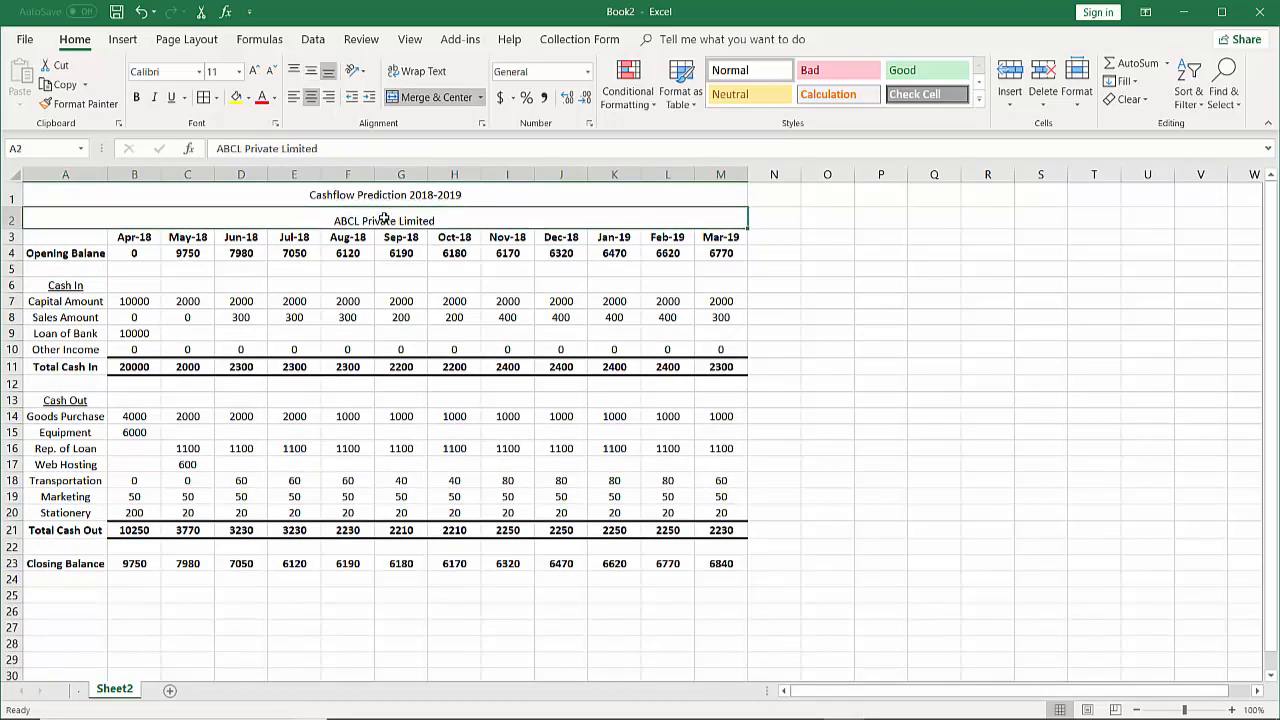
click(315, 79)
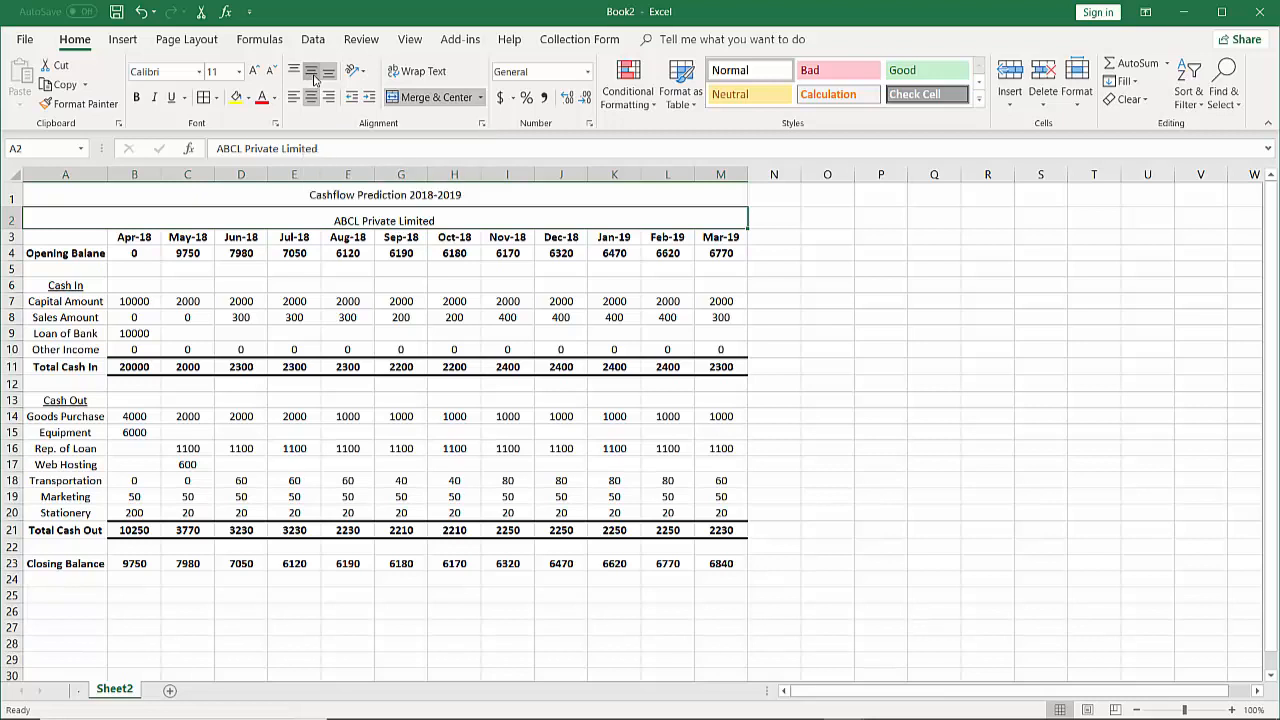
click(370, 197)
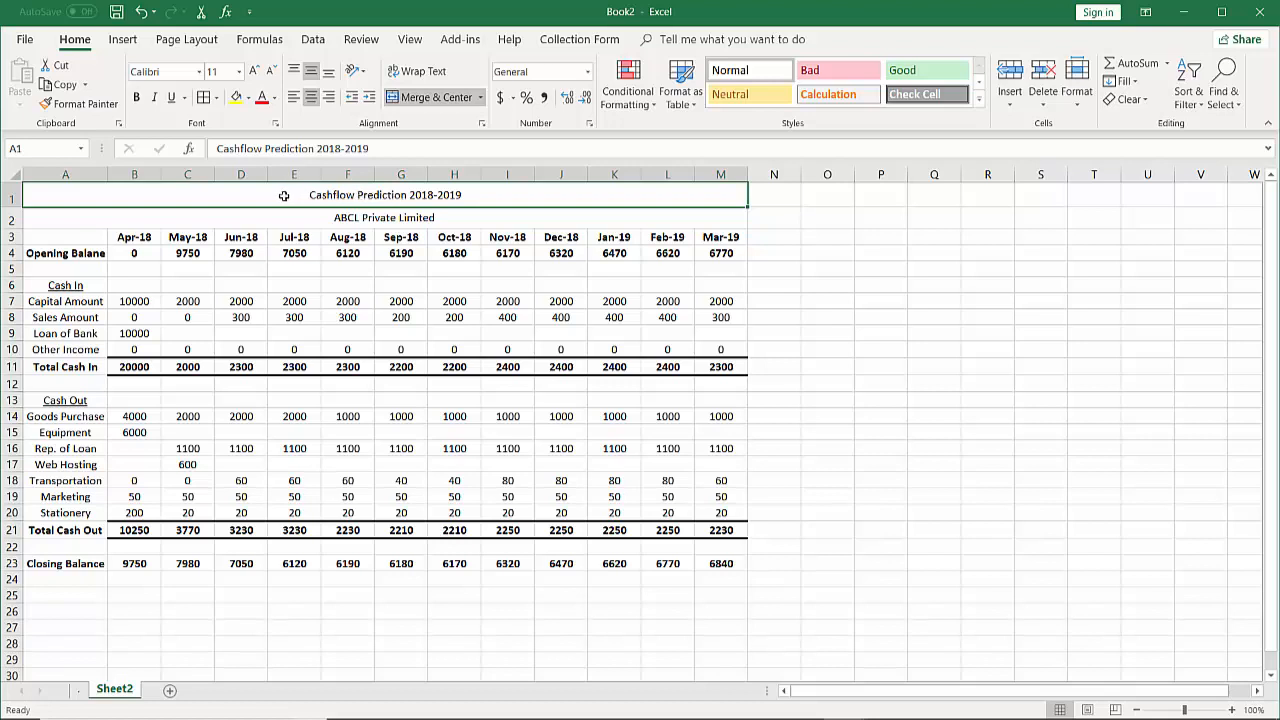
- Make the sheet title and company name in rows 1 and 2 bold, and set the title's font size to 14
drag(285, 196, 282, 217)
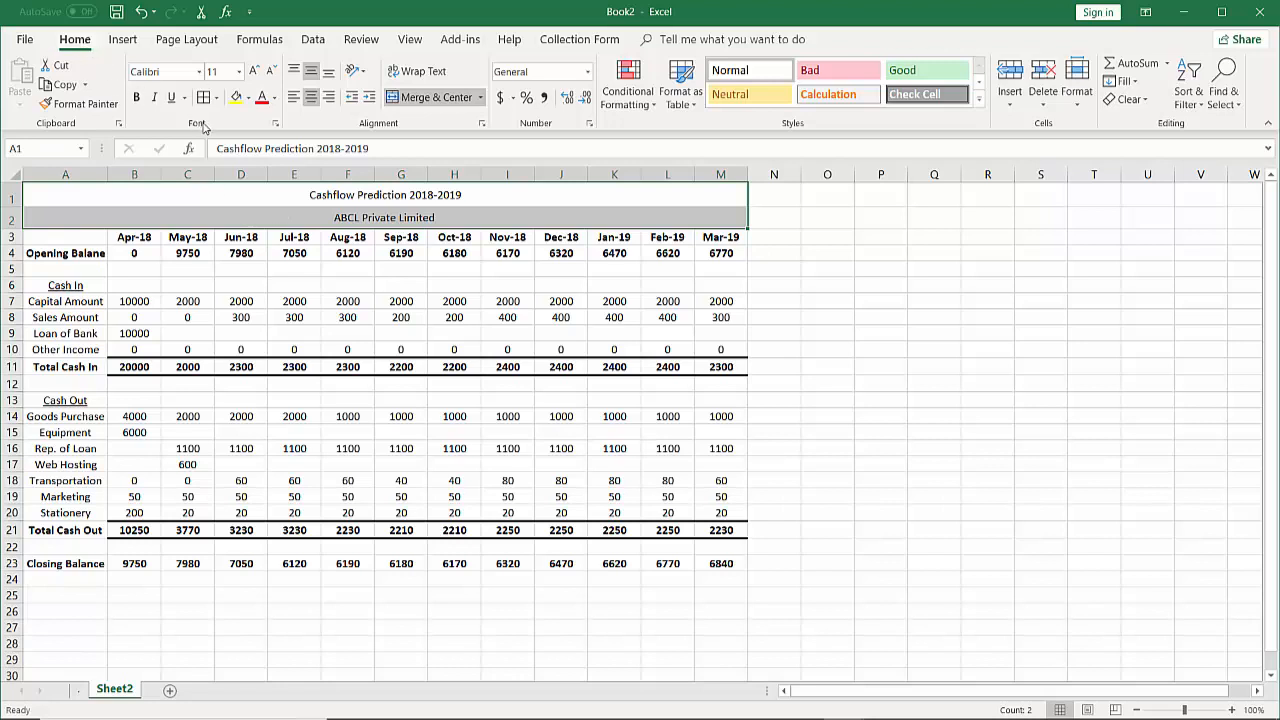
click(137, 98)
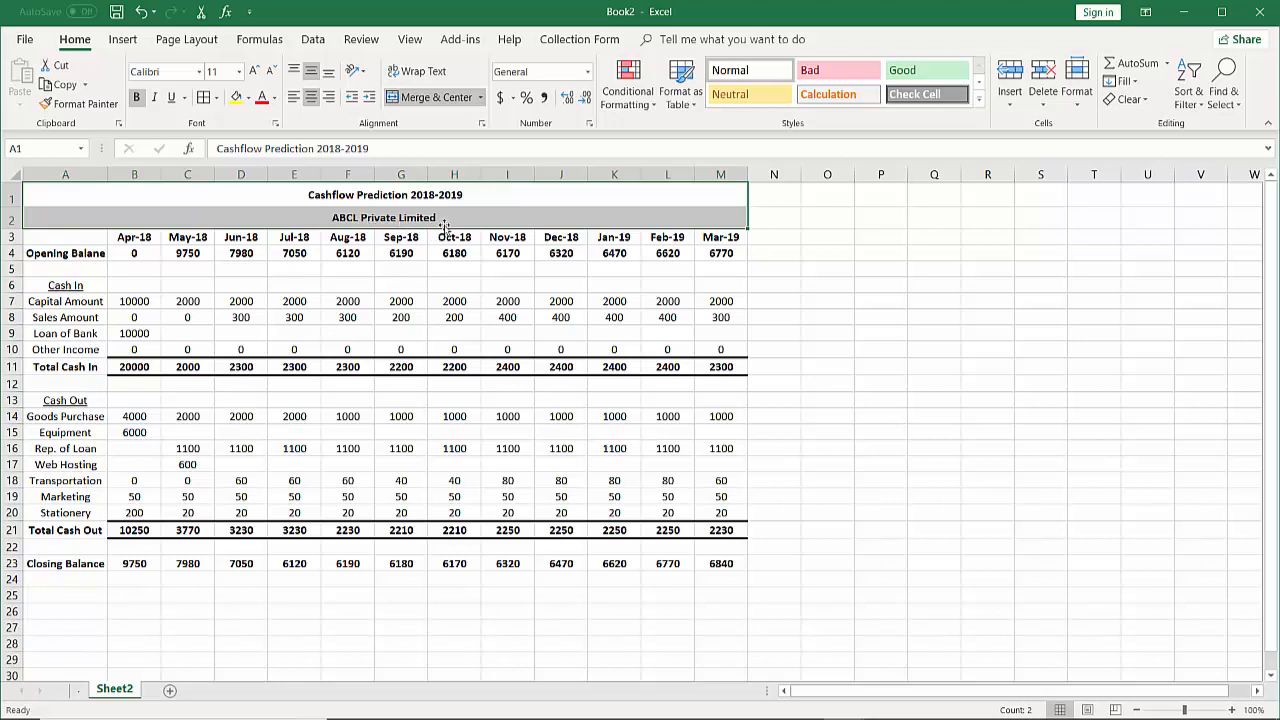
click(485, 196)
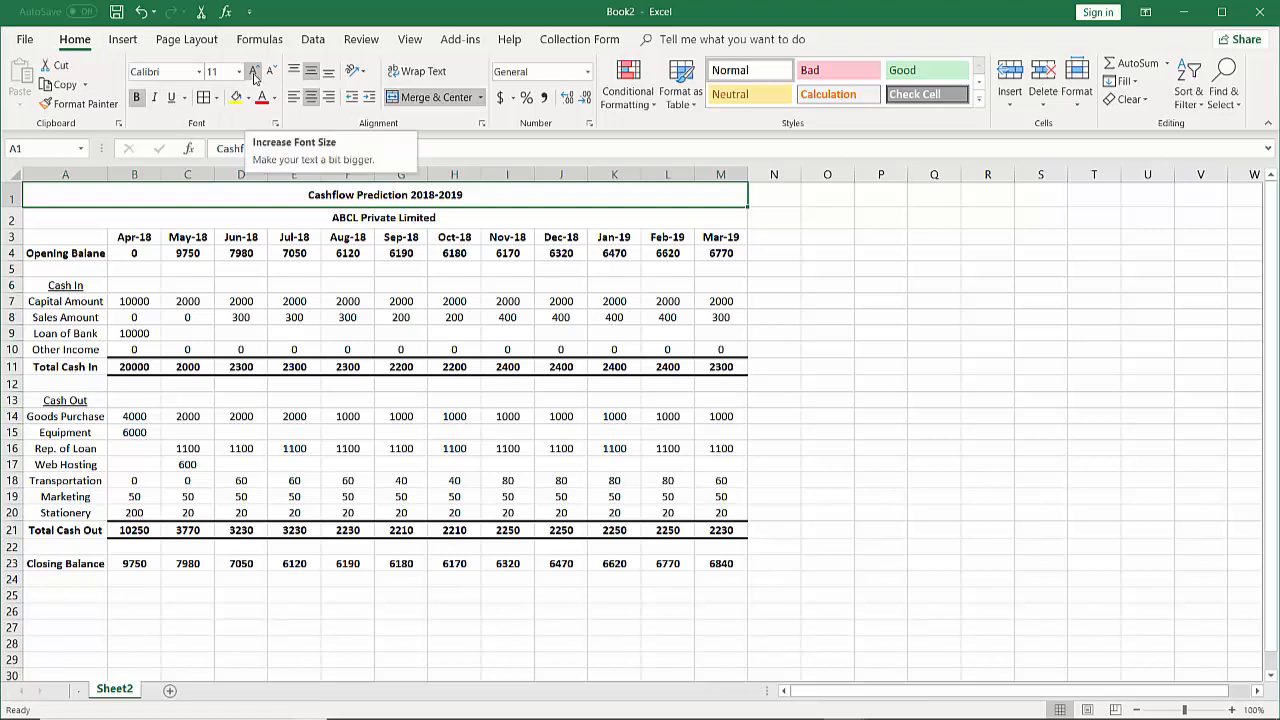
right_click(367, 195)
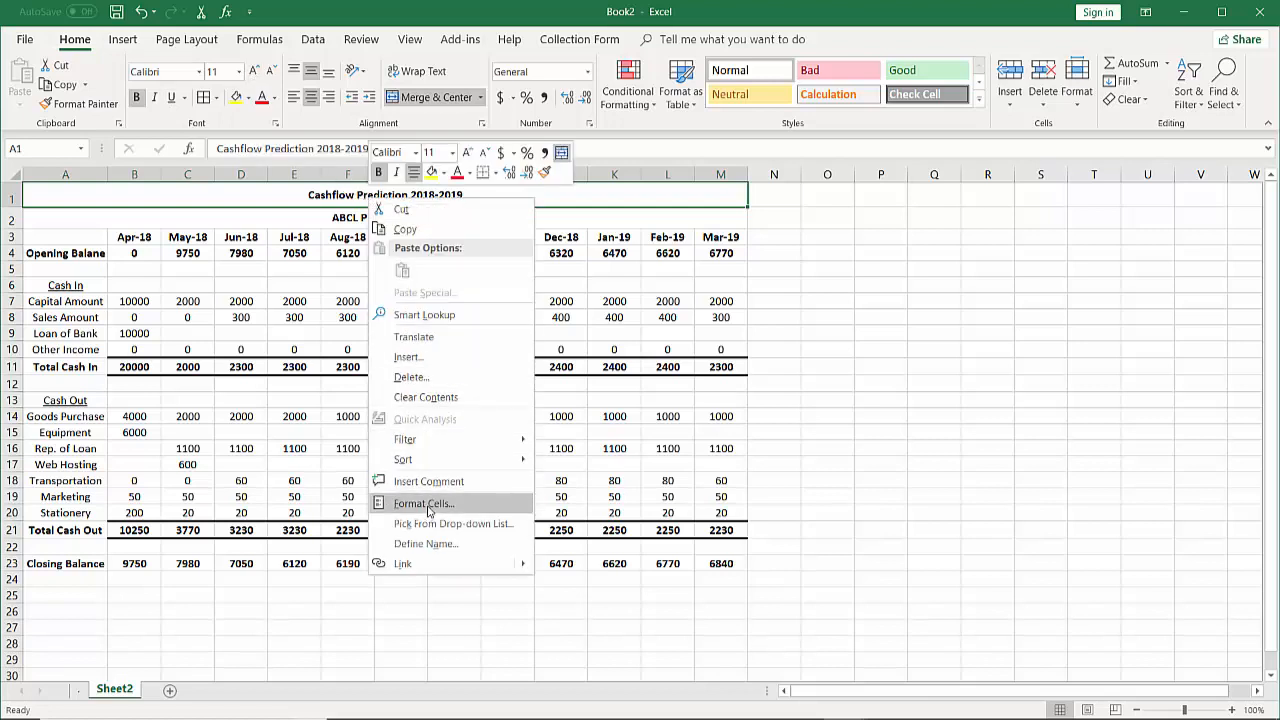
click(421, 503)
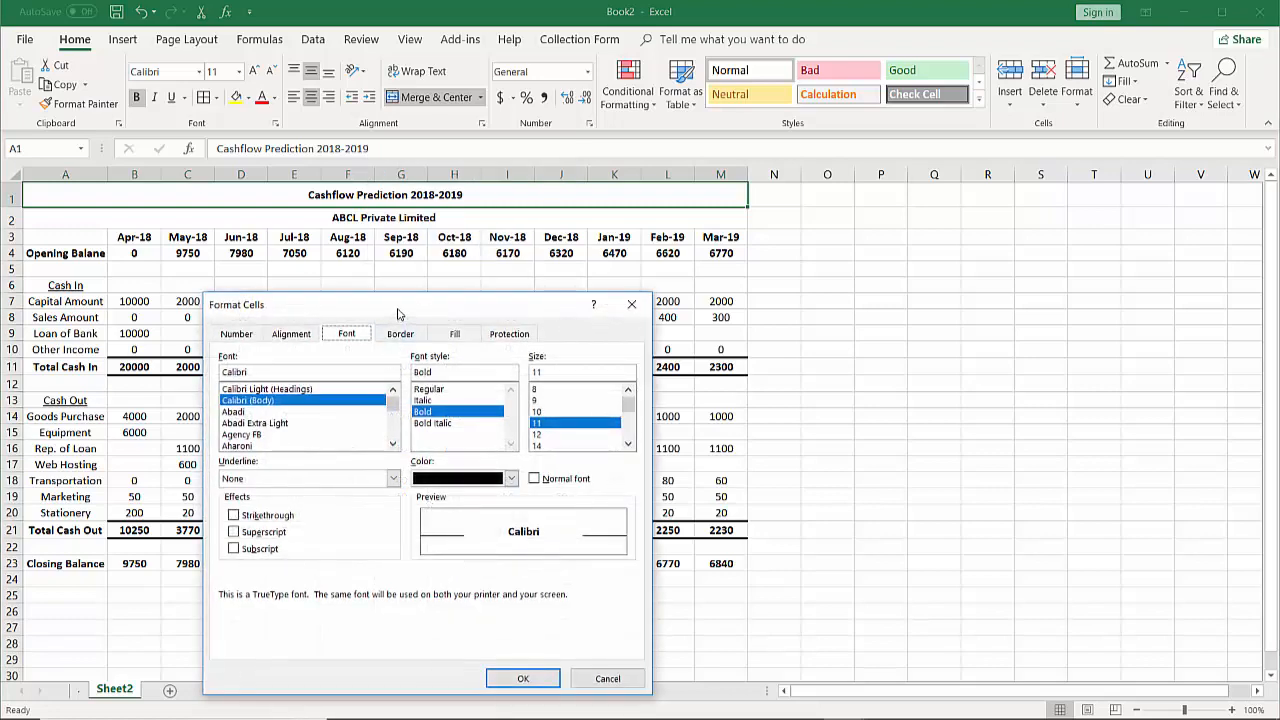
drag(398, 314, 495, 82)
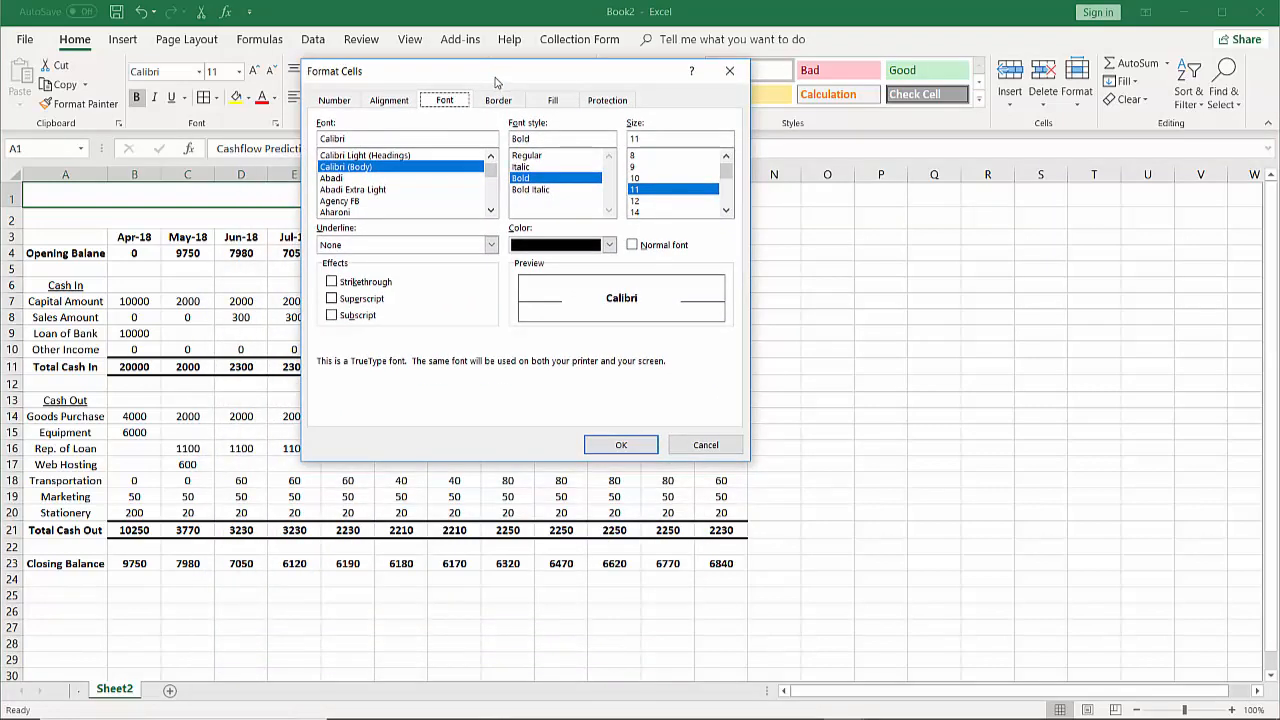
click(635, 212)
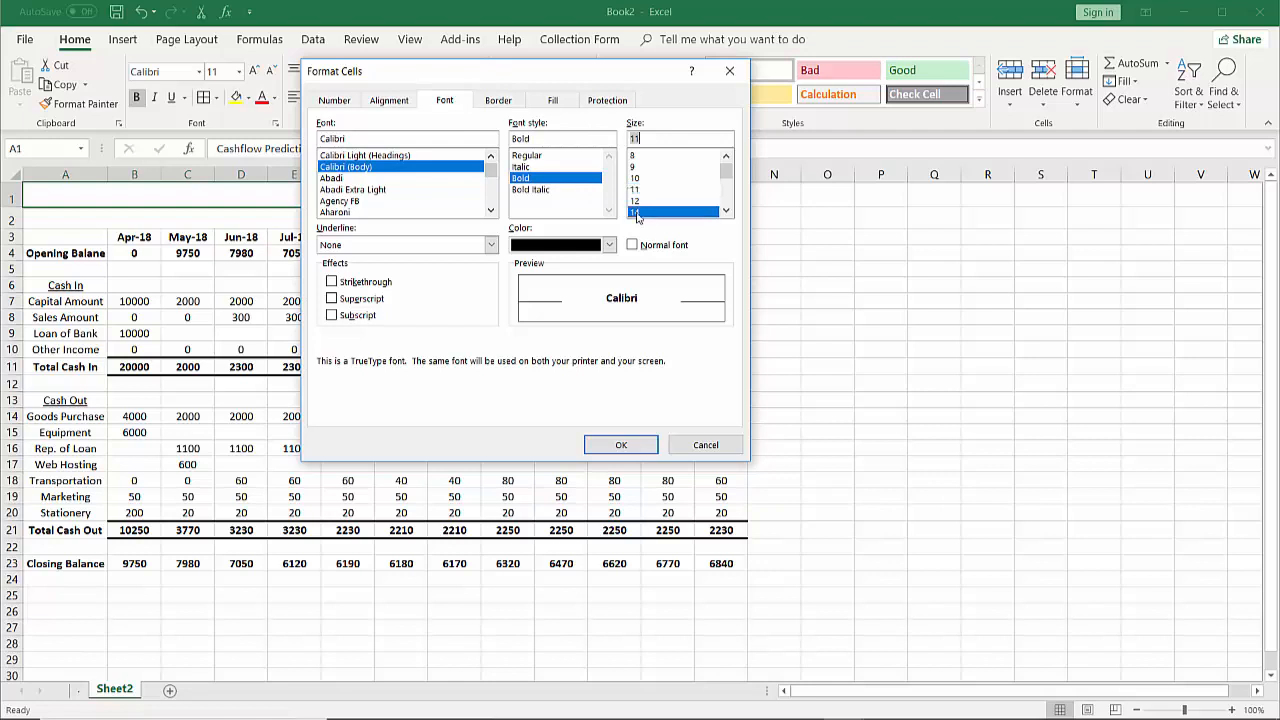
click(640, 446)
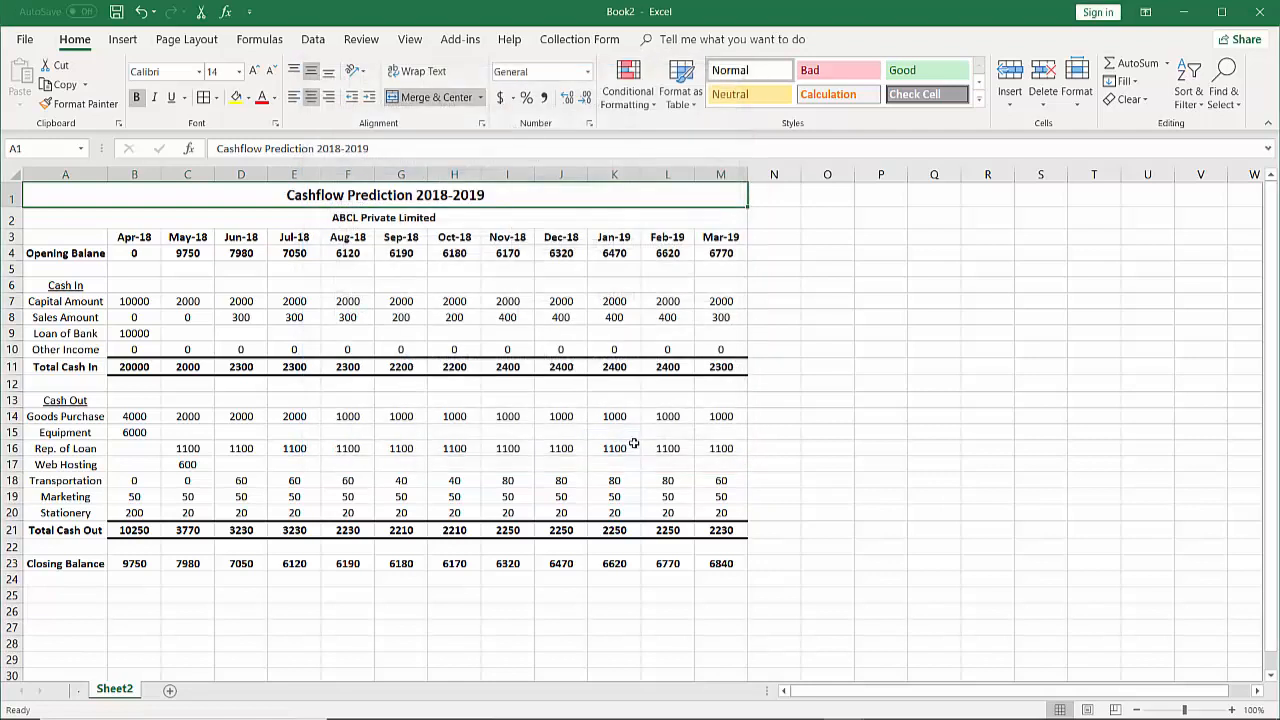
- Enlarge the company name in row 2 to font size 14 and the sheet title in row 1 to size 16
click(428, 218)
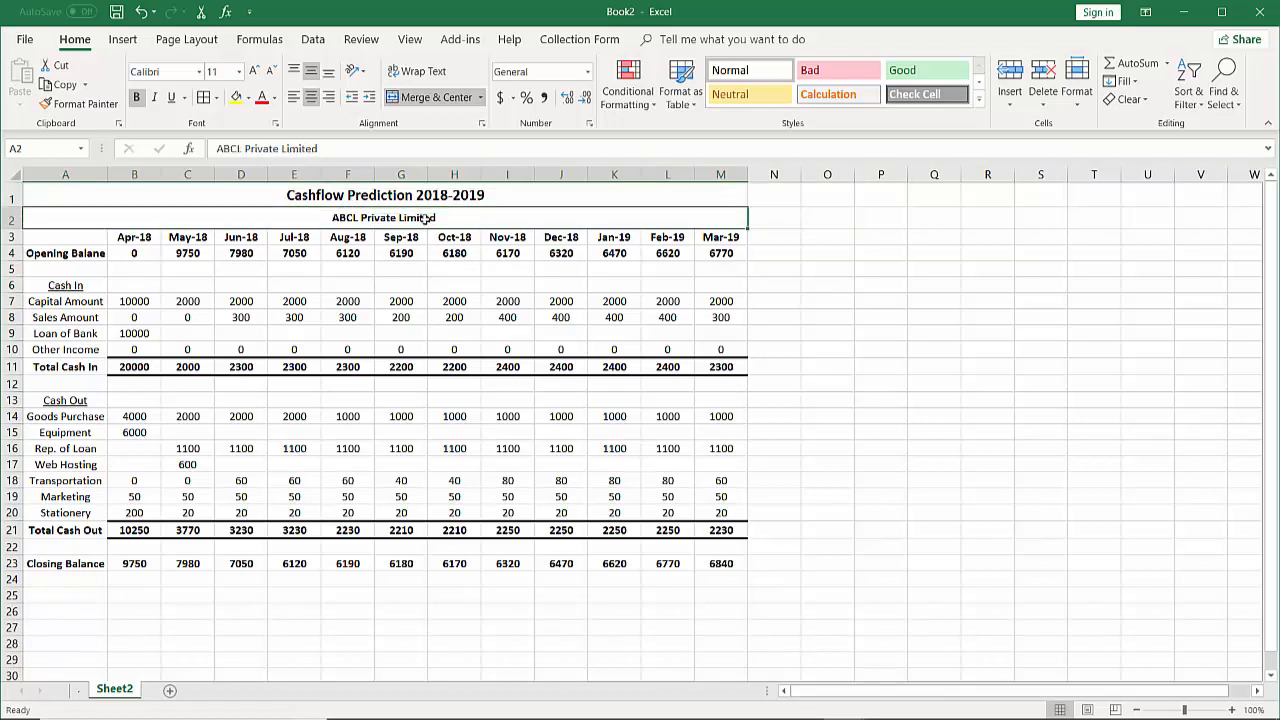
click(255, 73)
click(255, 73)
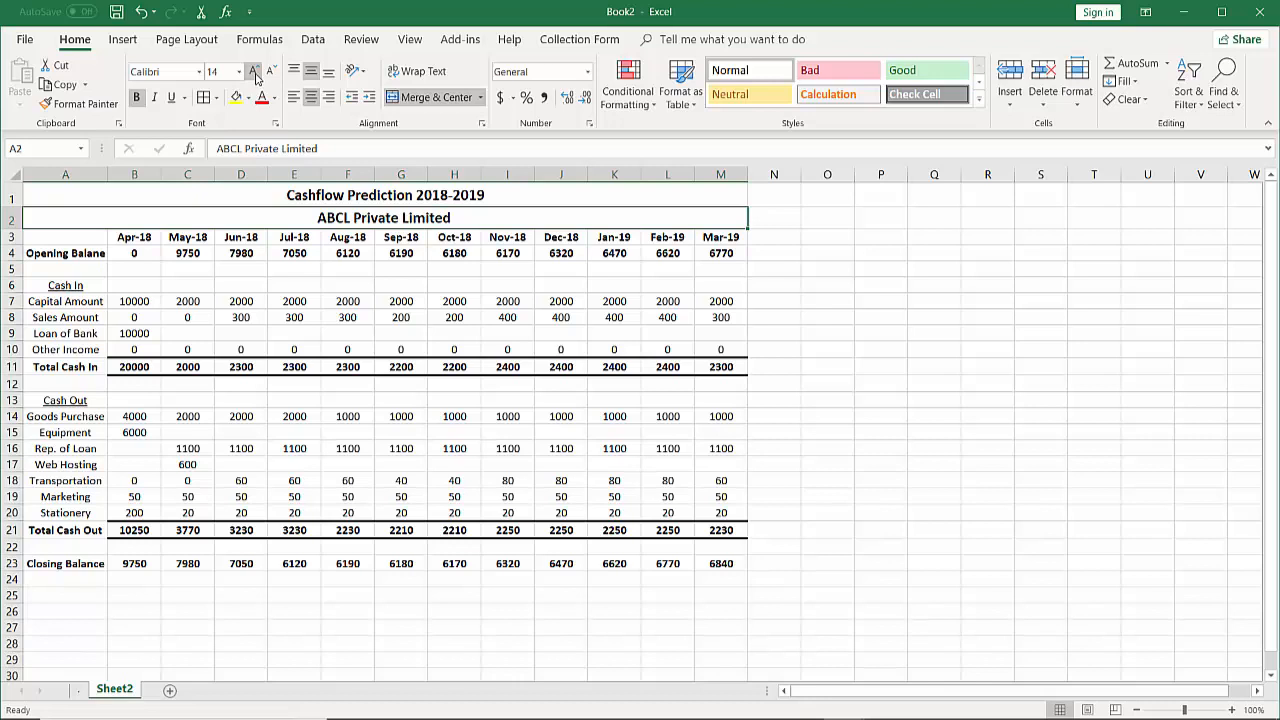
click(355, 197)
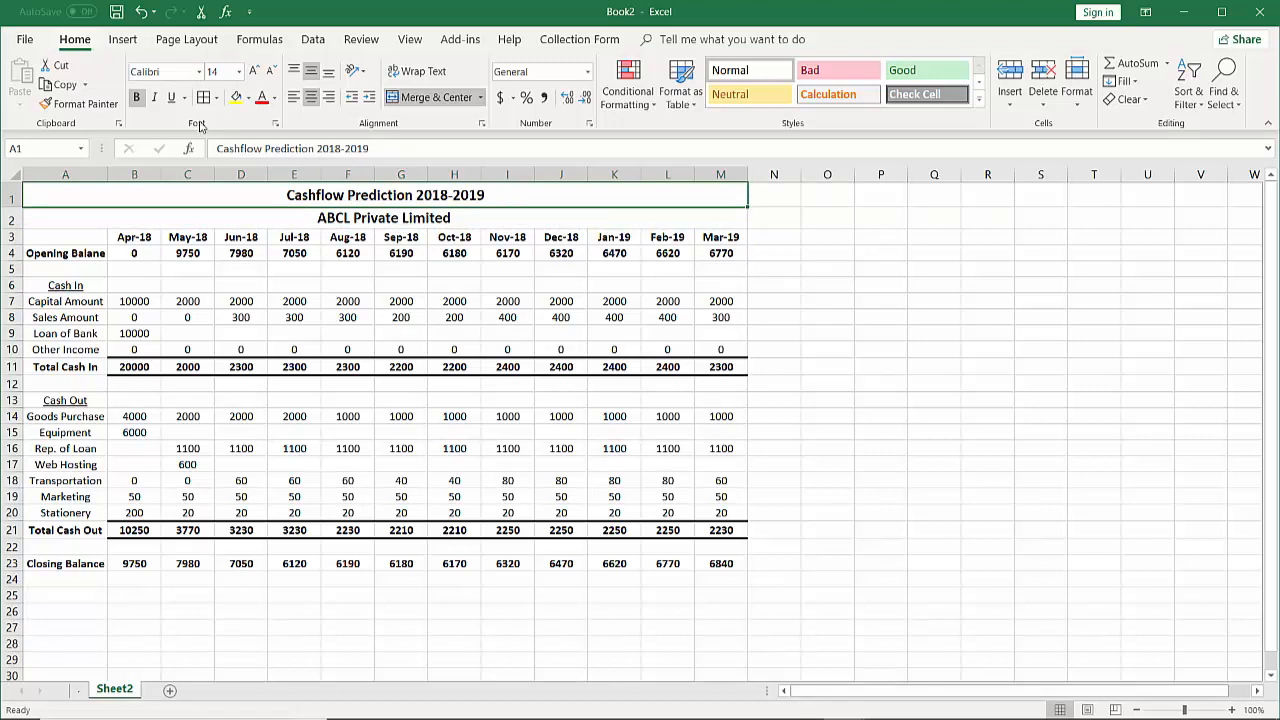
click(254, 71)
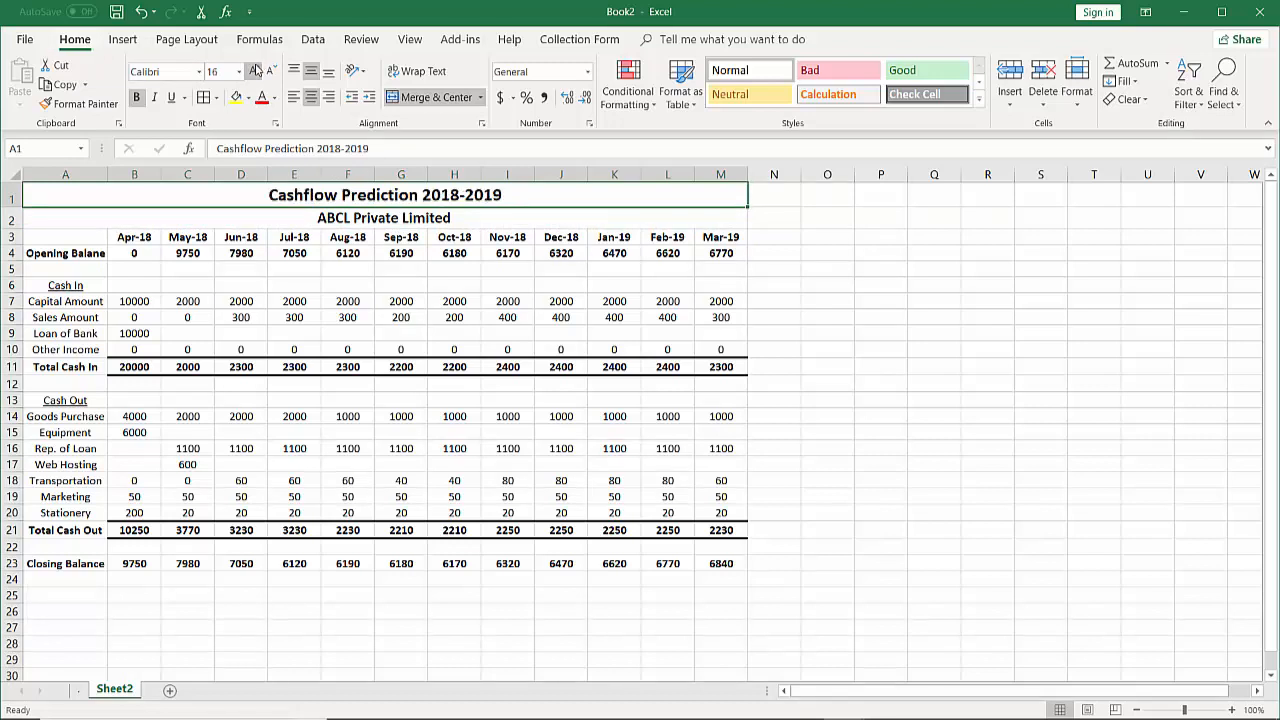
click(973, 399)
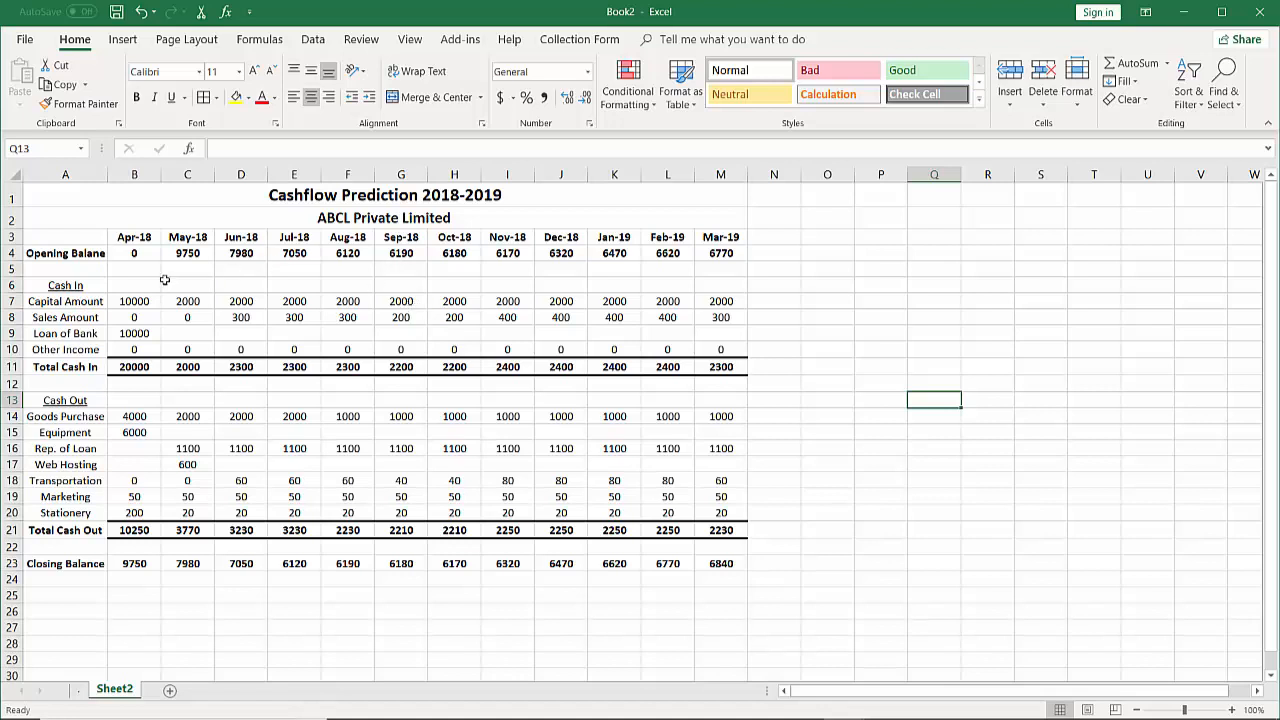
drag(45, 287, 716, 347)
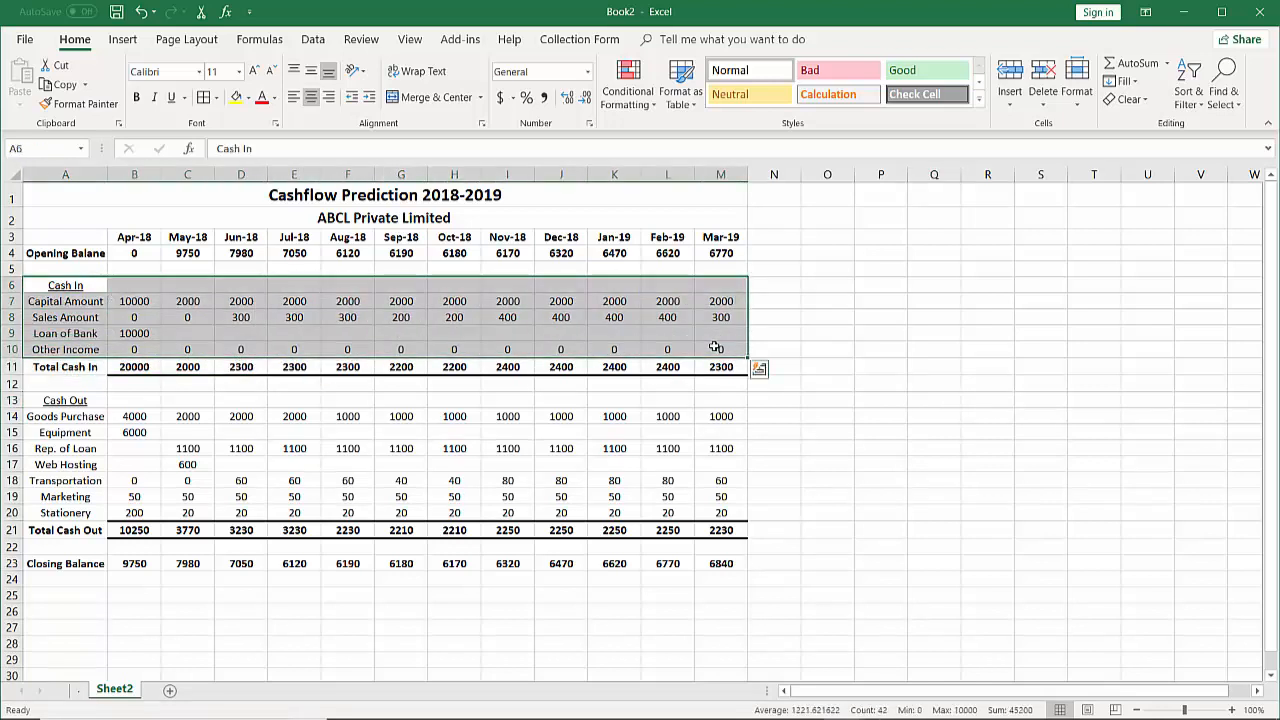
right_click(427, 316)
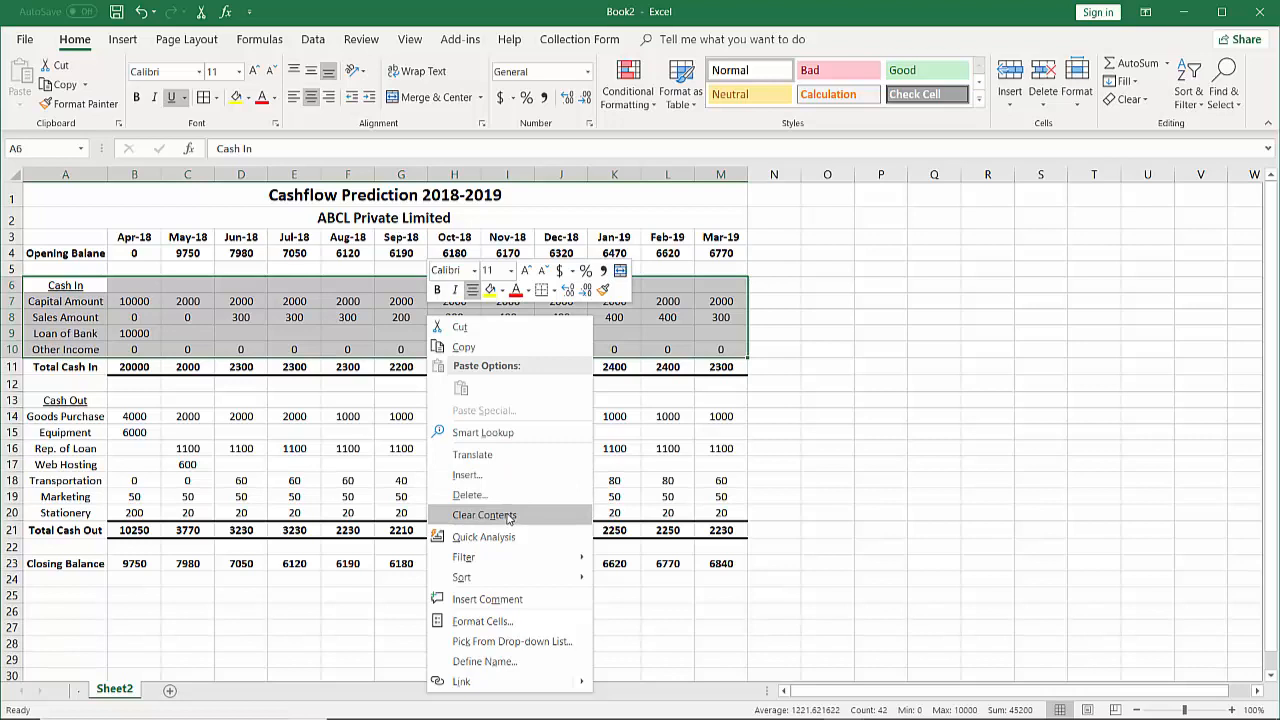
key(Escape)
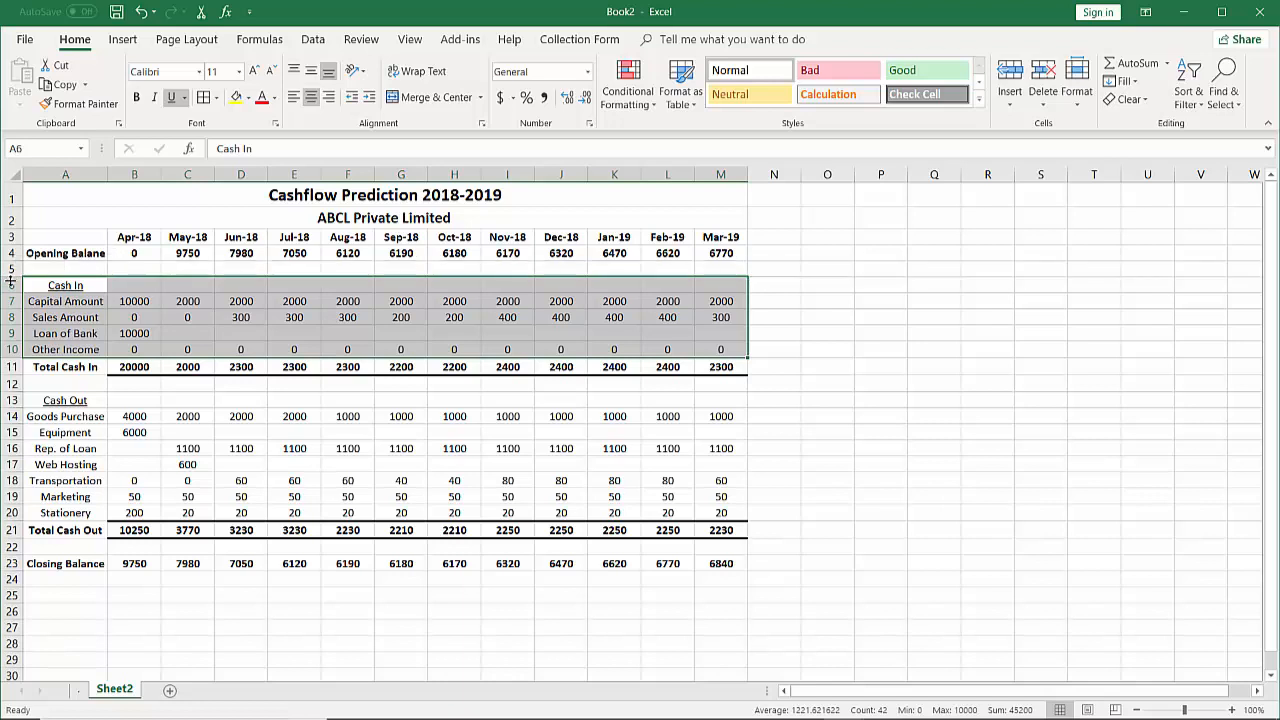
- Hide the Cash In detail rows 6 to 10, leaving the Total Cash In row shown
drag(8, 285, 14, 343)
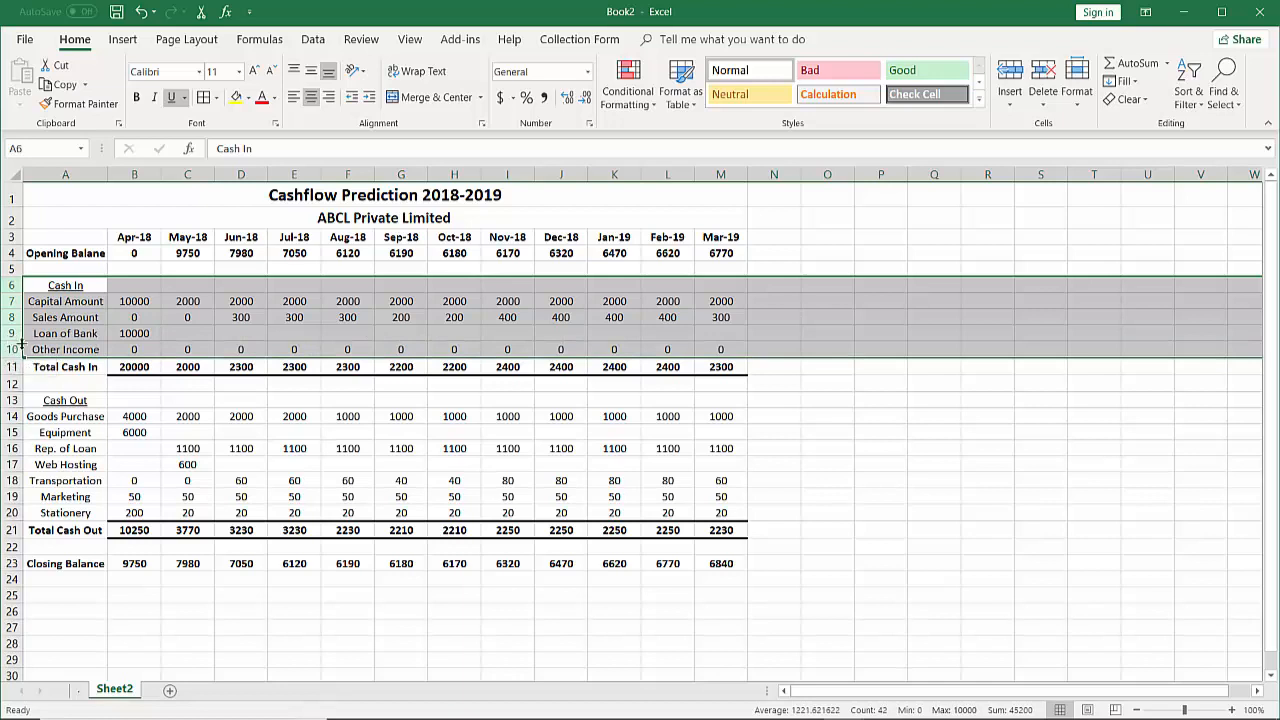
right_click(18, 304)
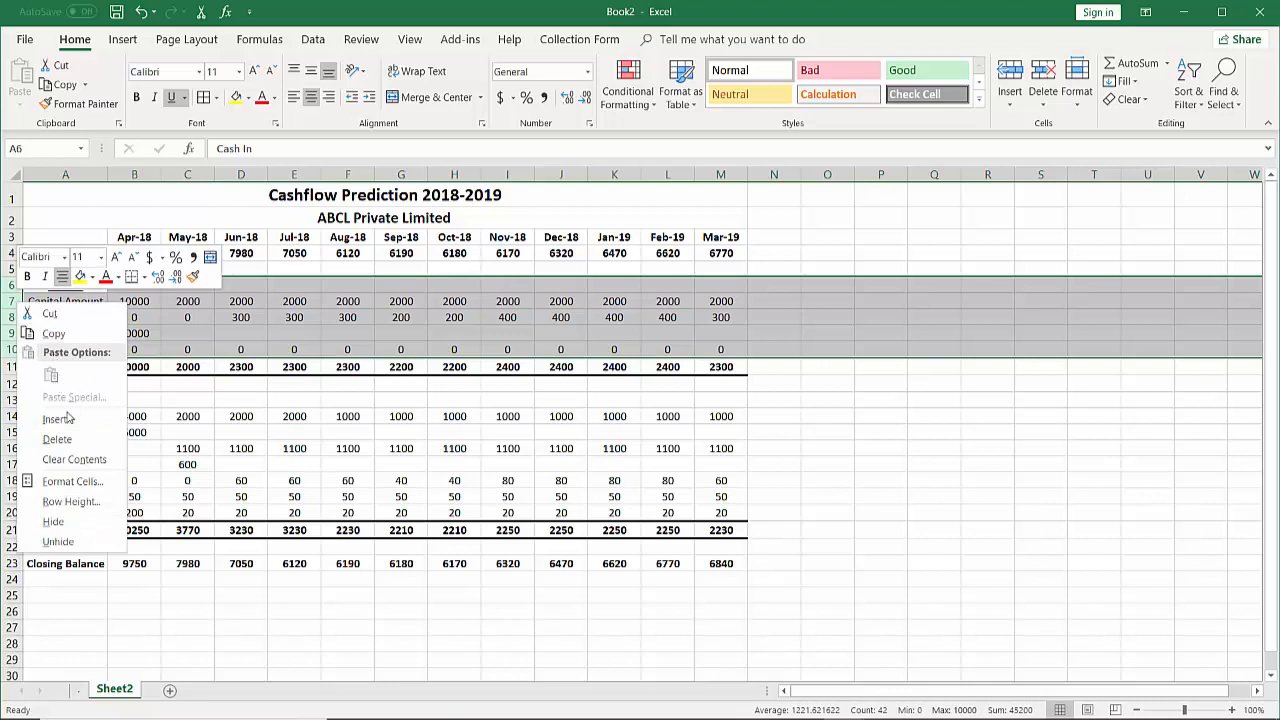
click(60, 523)
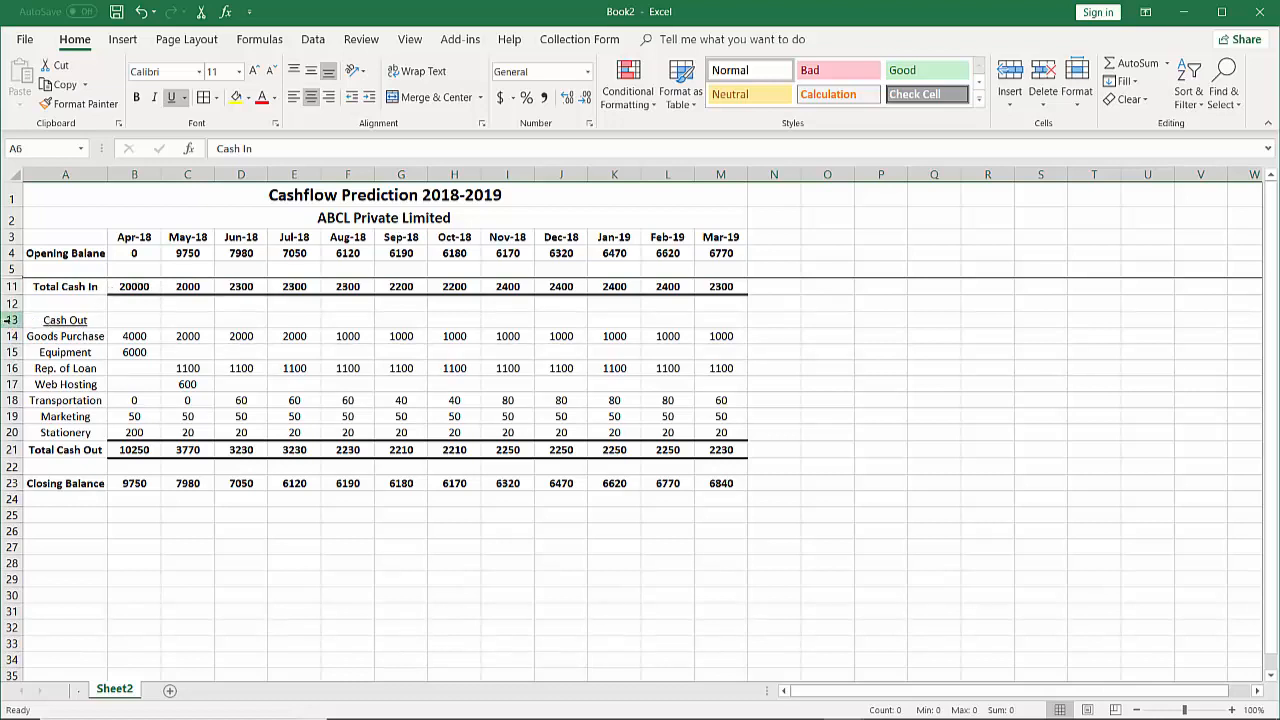
- Hide the Cash Out detail rows 13 to 20, leaving the Total Cash Out row shown
drag(12, 319, 27, 430)
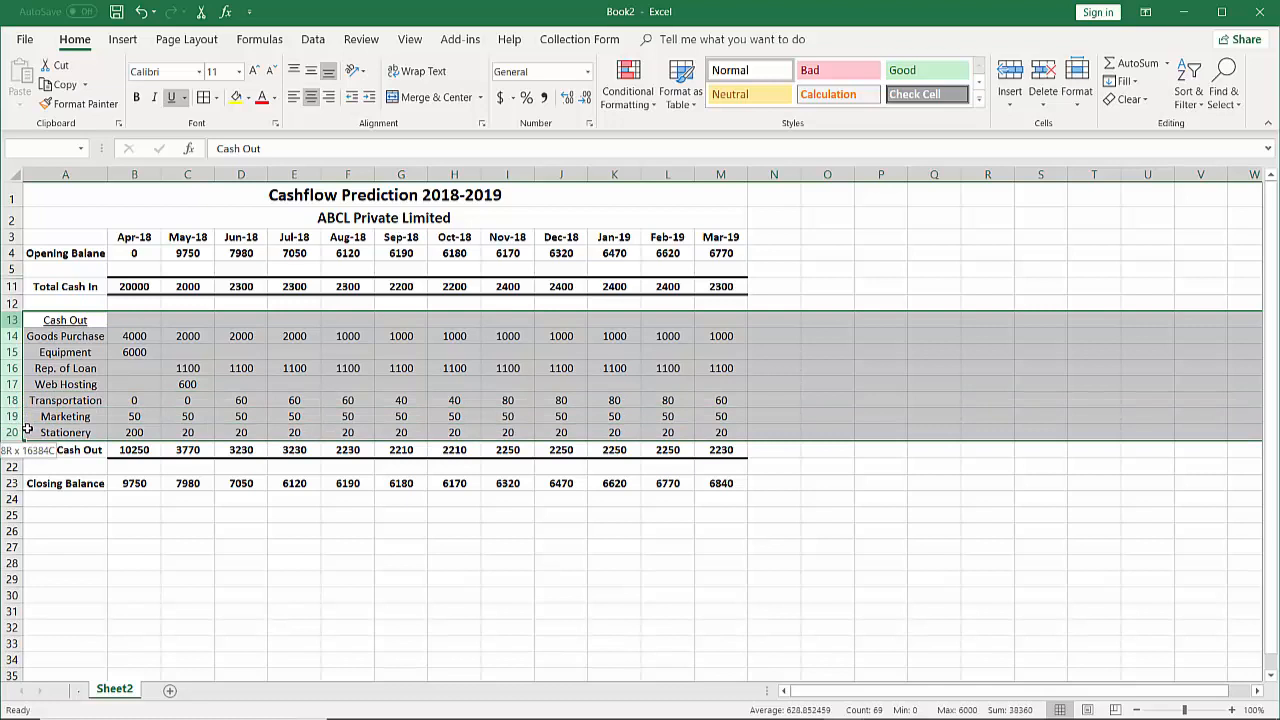
drag(27, 430, 27, 431)
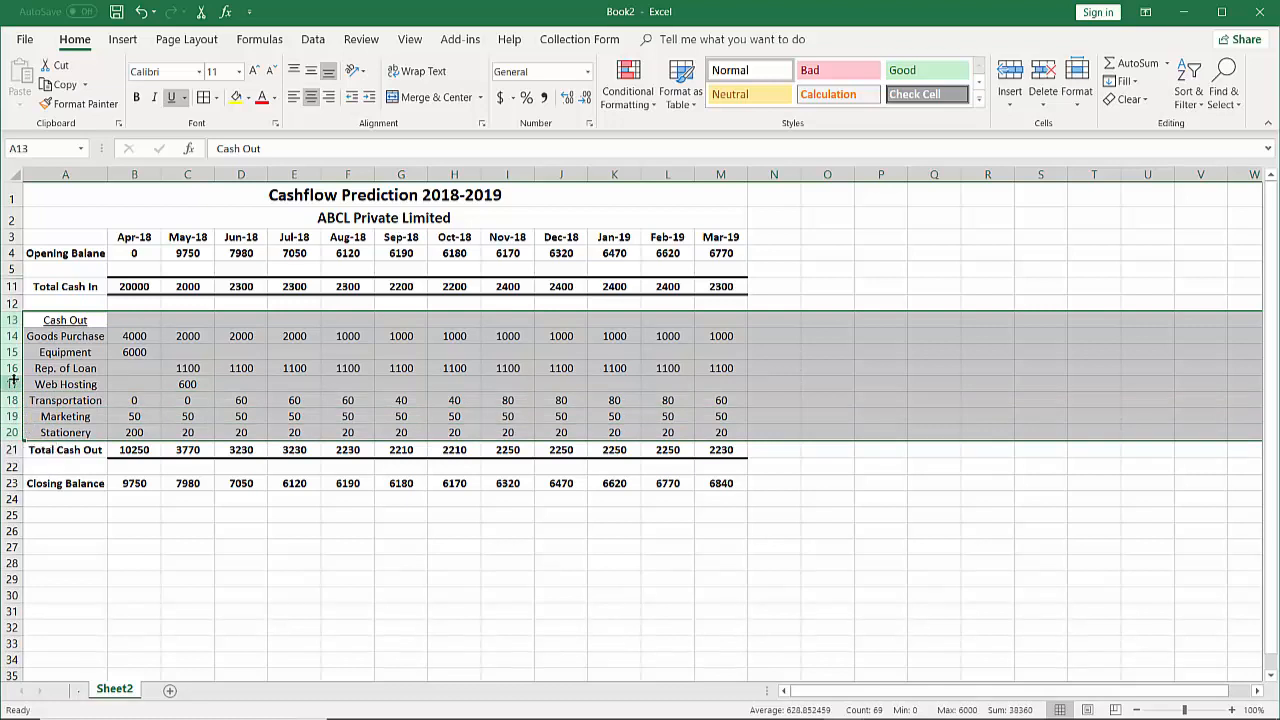
right_click(15, 385)
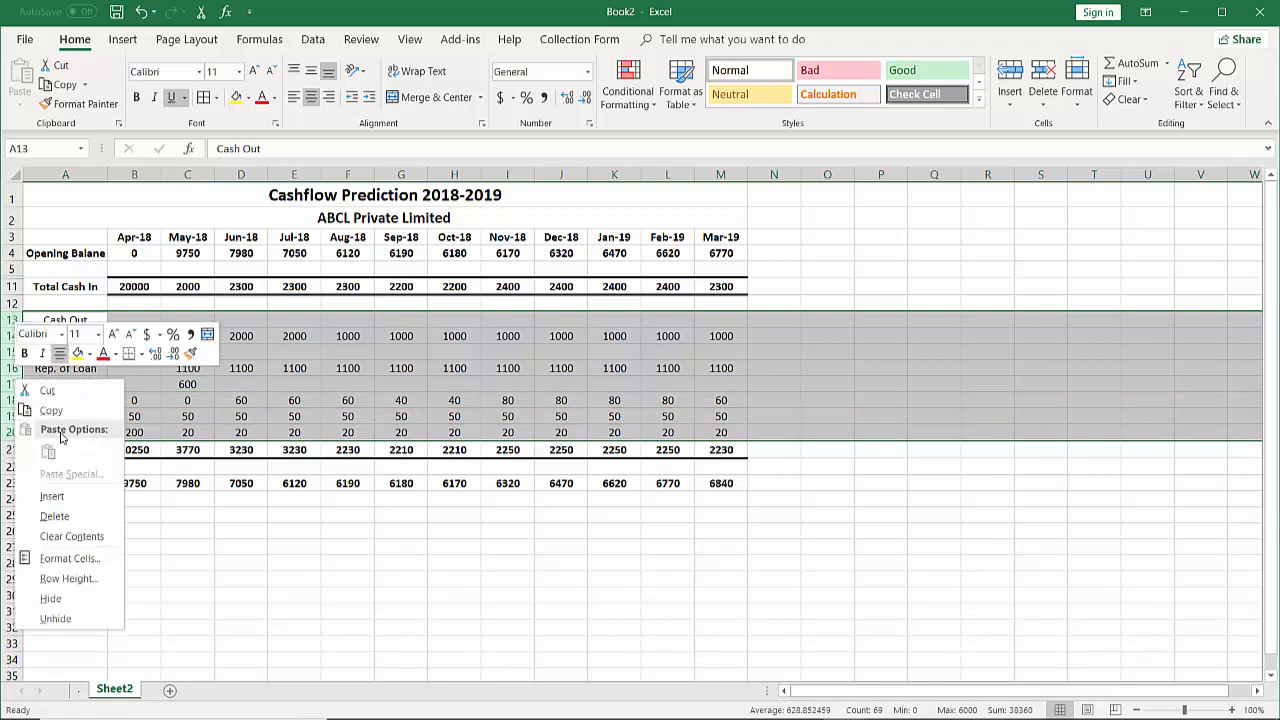
click(52, 598)
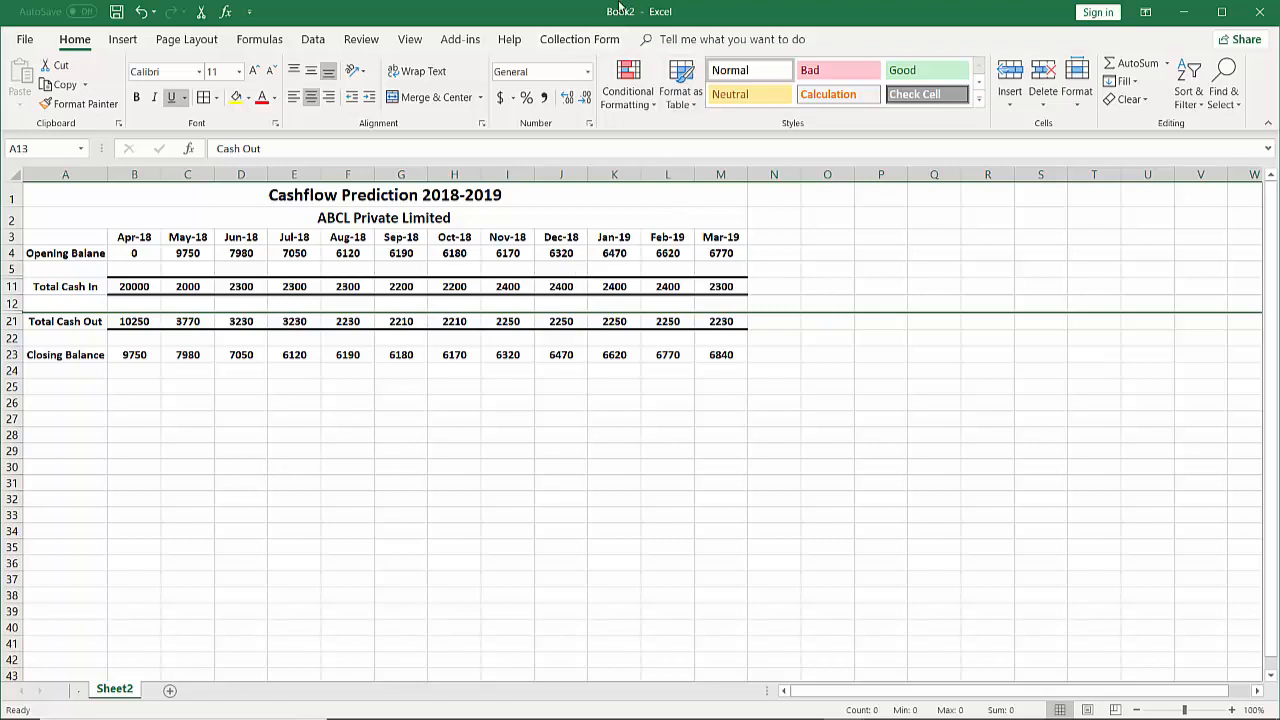
- Rename the worksheet Sheet2 as Cashflow Prediction
double_click(126, 690)
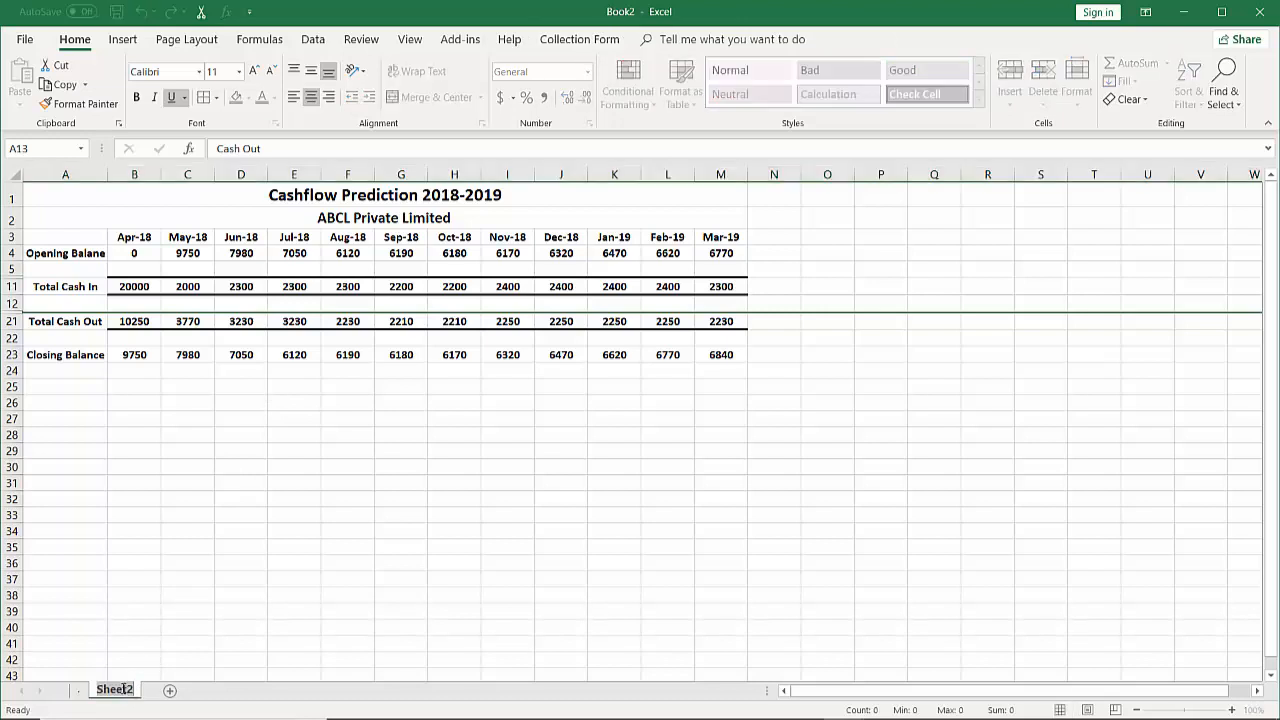
text(c)
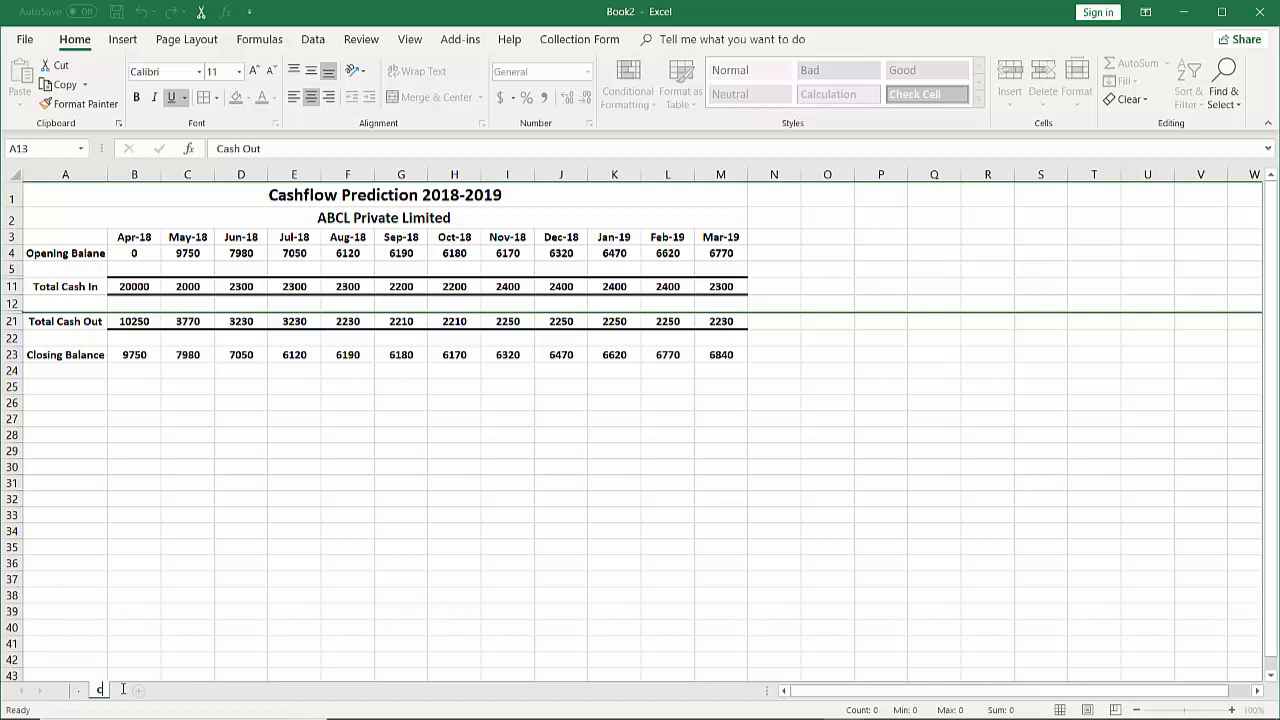
text(ashflow Predic)
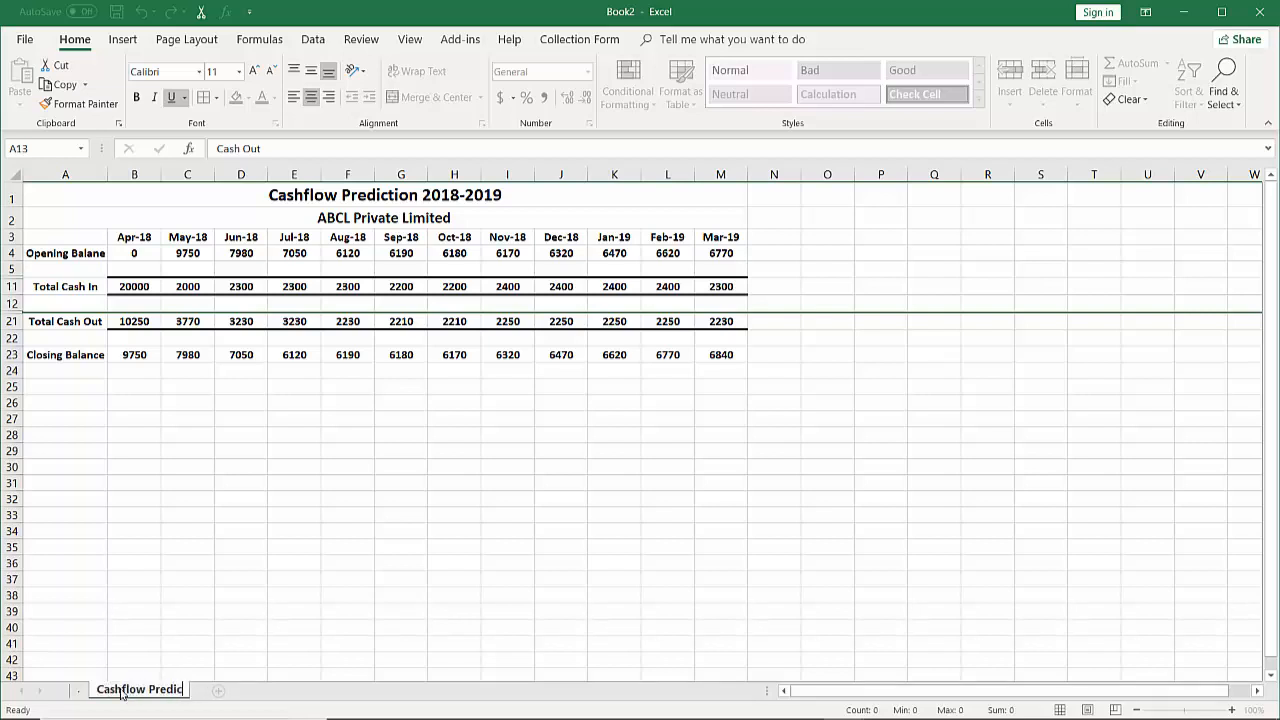
text(tion)
click(291, 517)
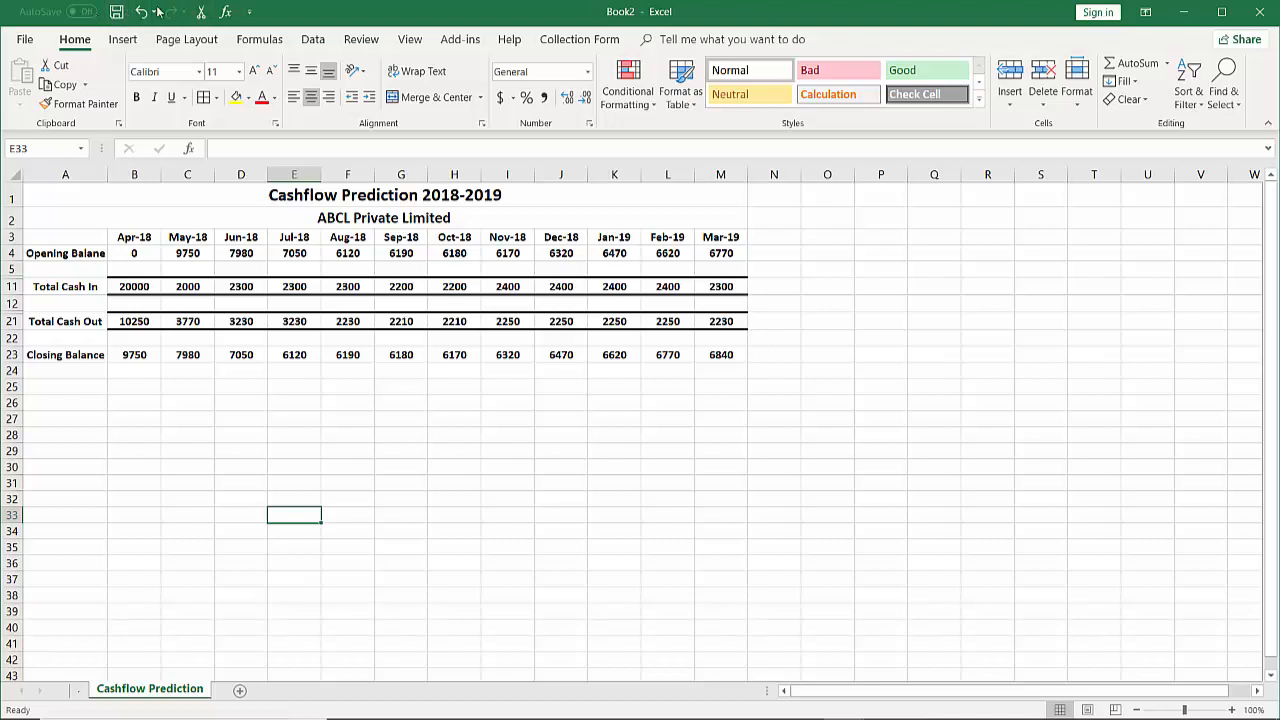
- Save the workbook in the ICT EXCEL WORK folder on the desktop as MS EXCEL 2016-CREATE CASHFLOW PREDICTION
click(24, 41)
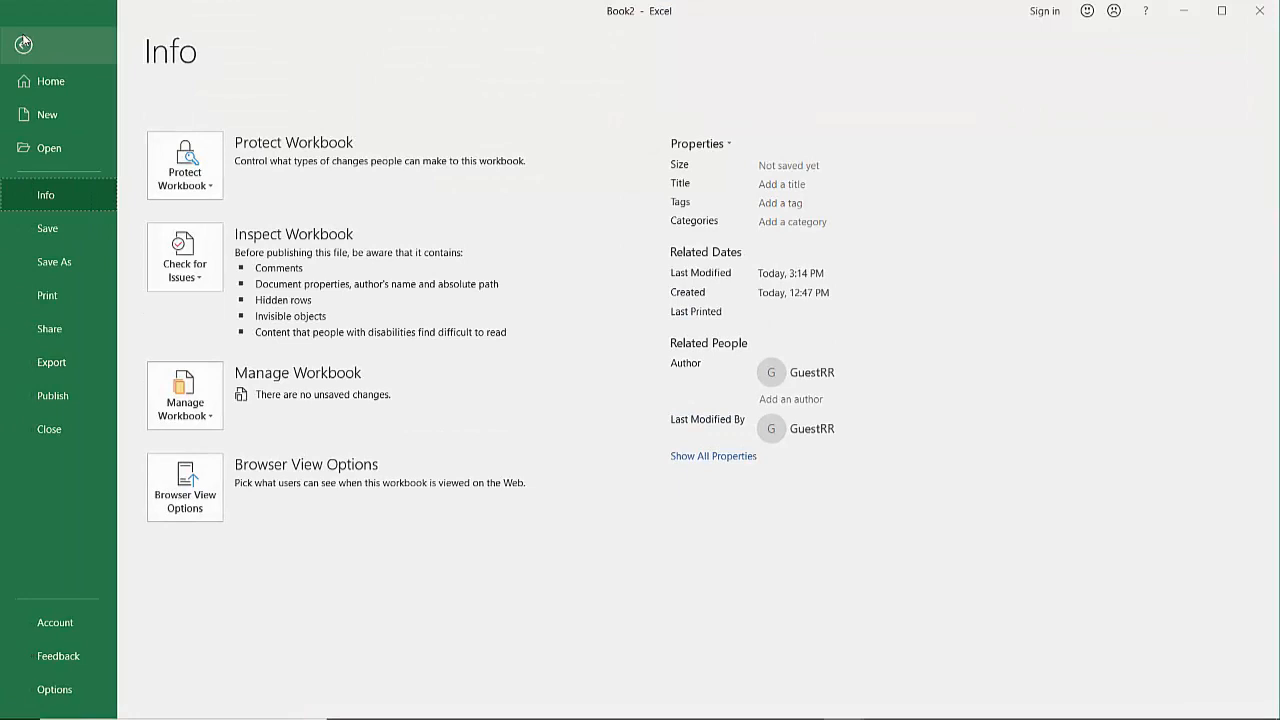
click(60, 226)
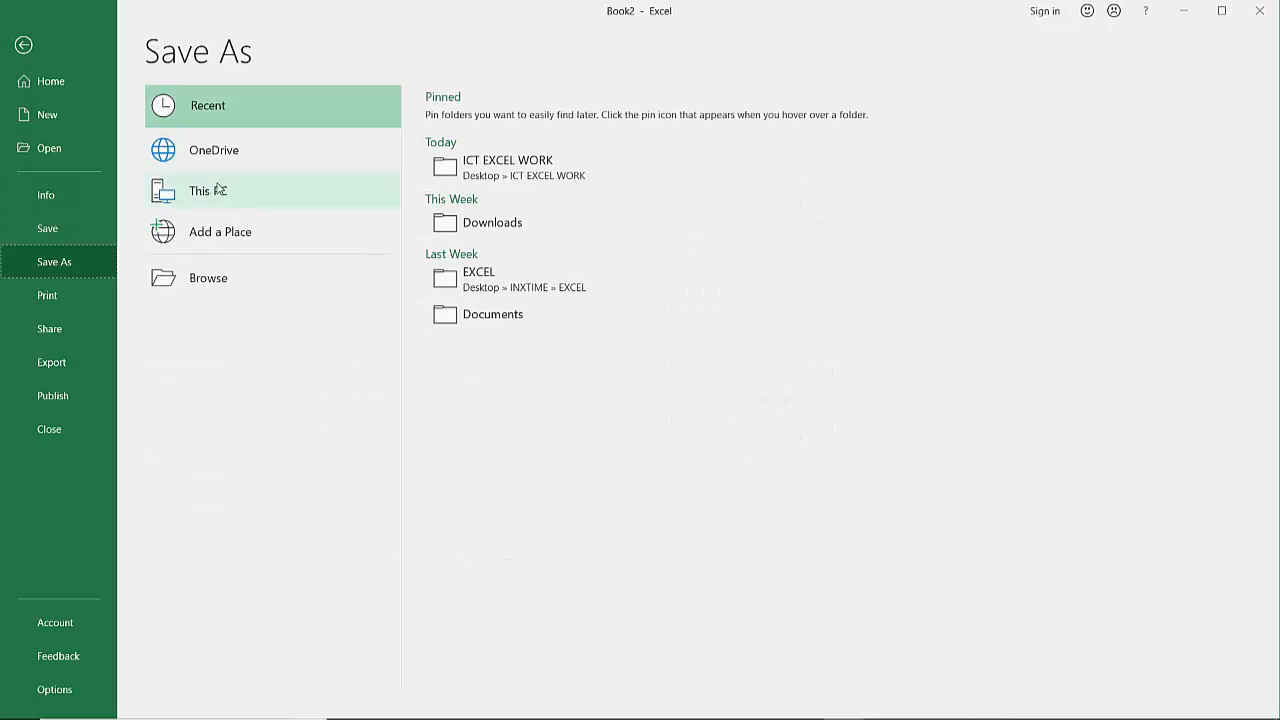
click(530, 175)
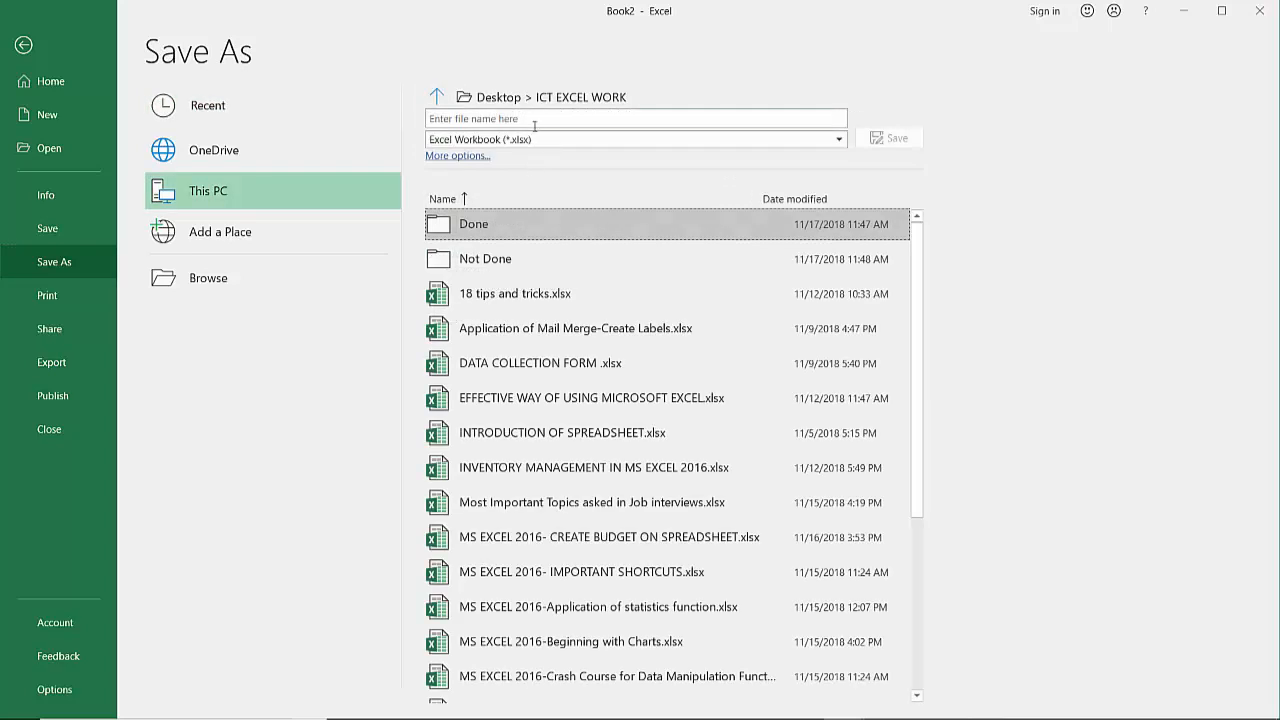
click(518, 118)
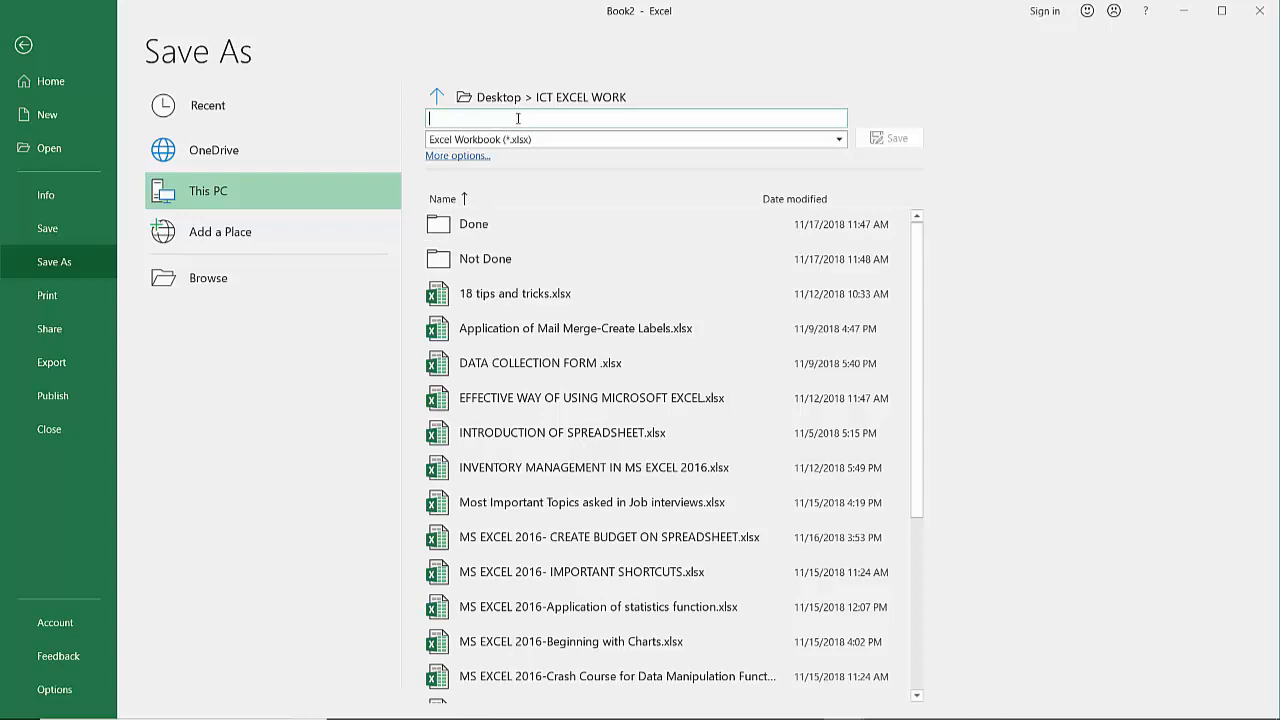
text(MS EXCEL 2016-C)
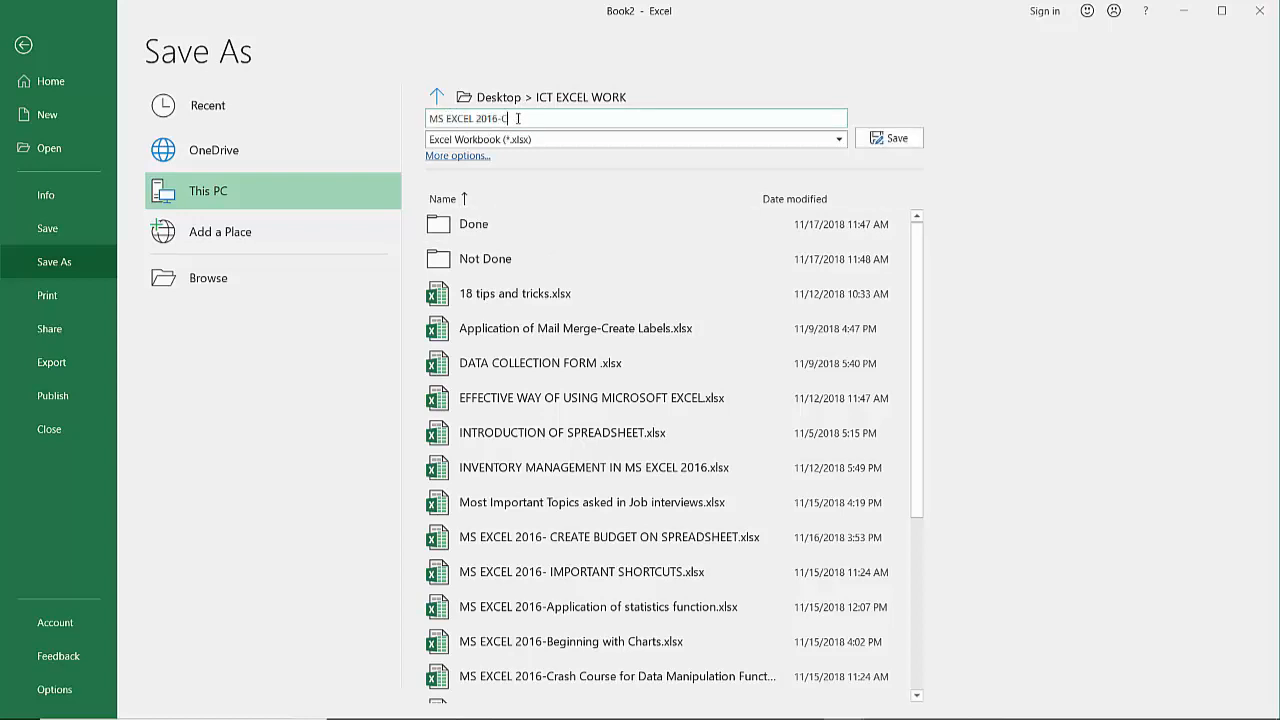
text(REATE CASHFLOW PREDICTION)
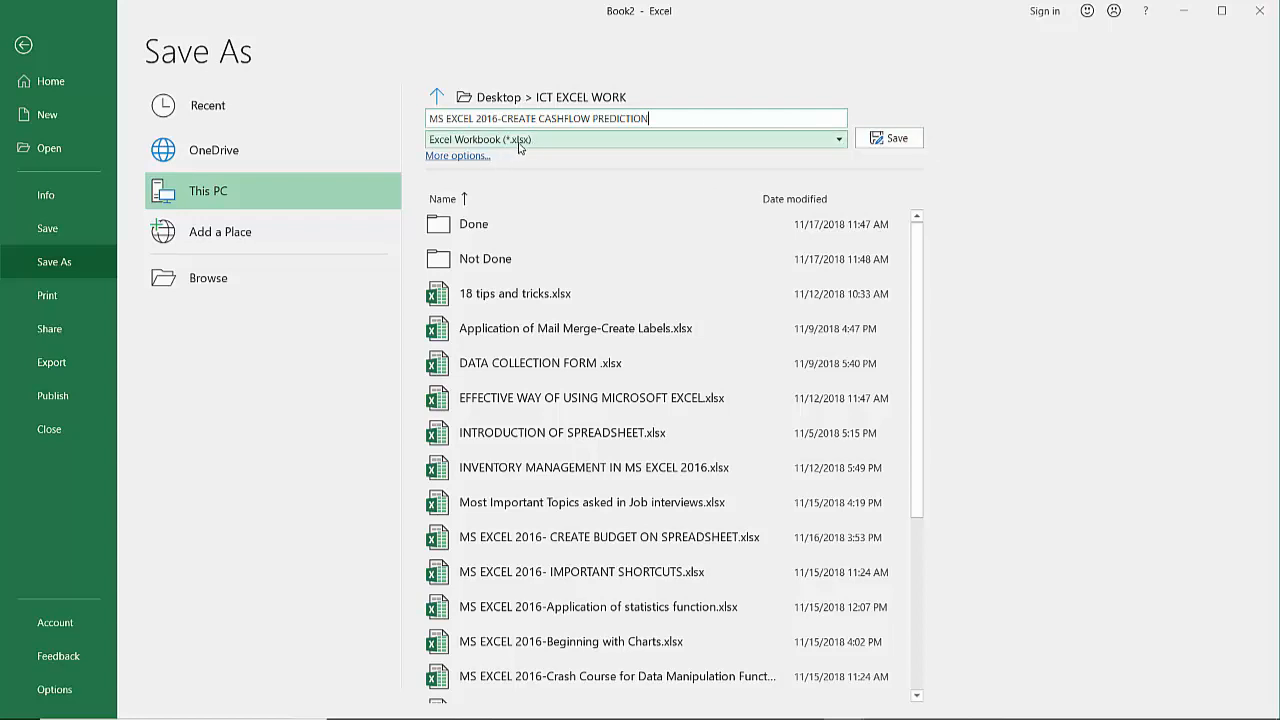
click(886, 140)
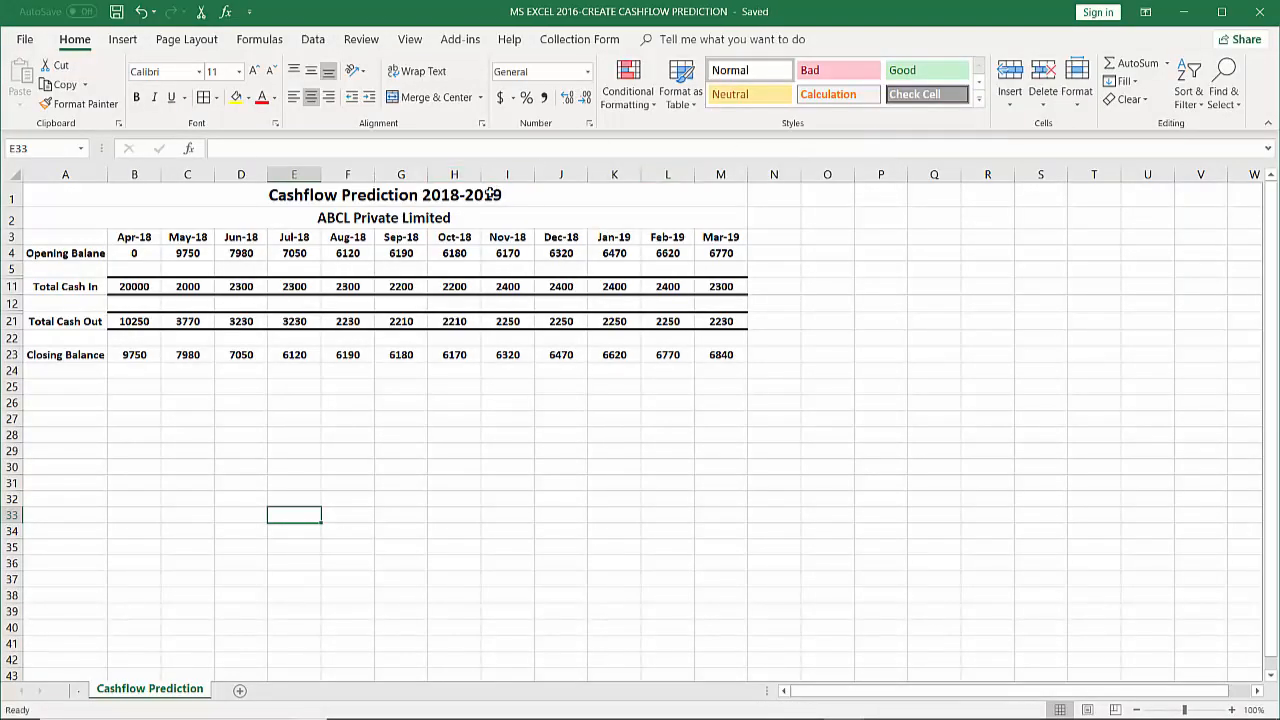